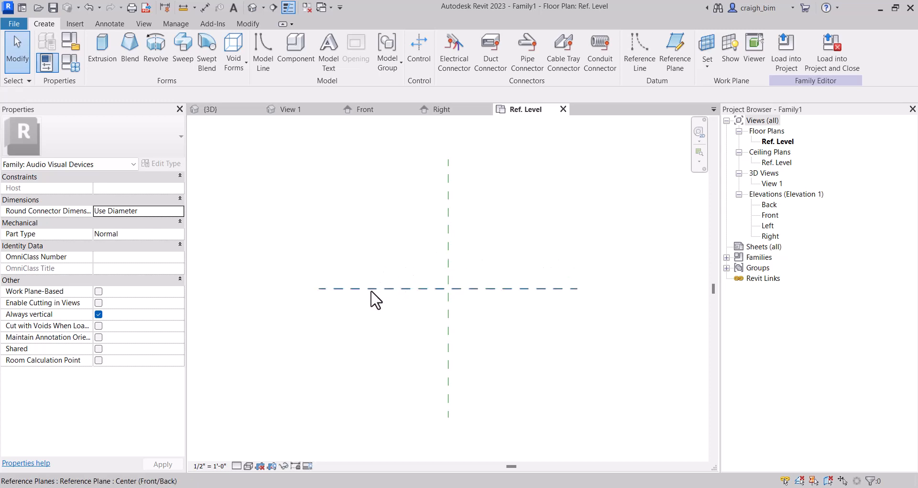
Step: Draw two short vertical reference planes crossing the horizontal center plane, about 2'-10" left and 4'-0" right of the vertical center plane
key("r")
key("p")
left_click(376, 267)
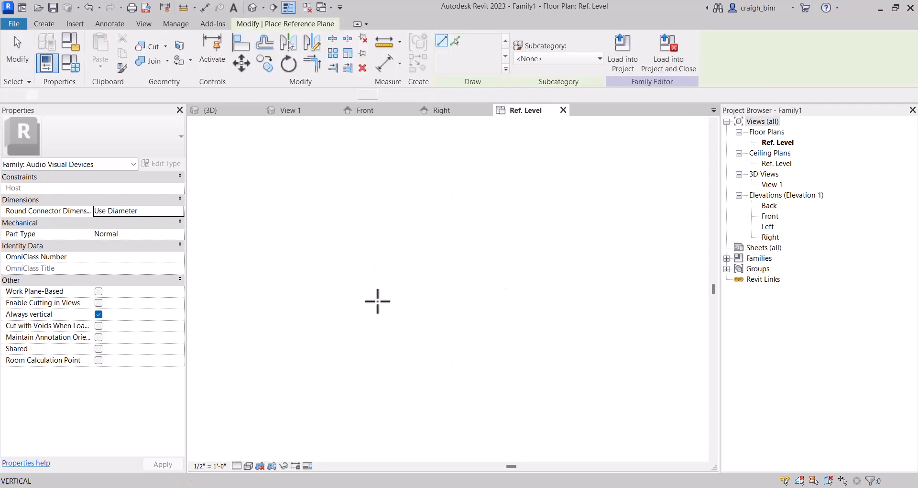
left_click(376, 300)
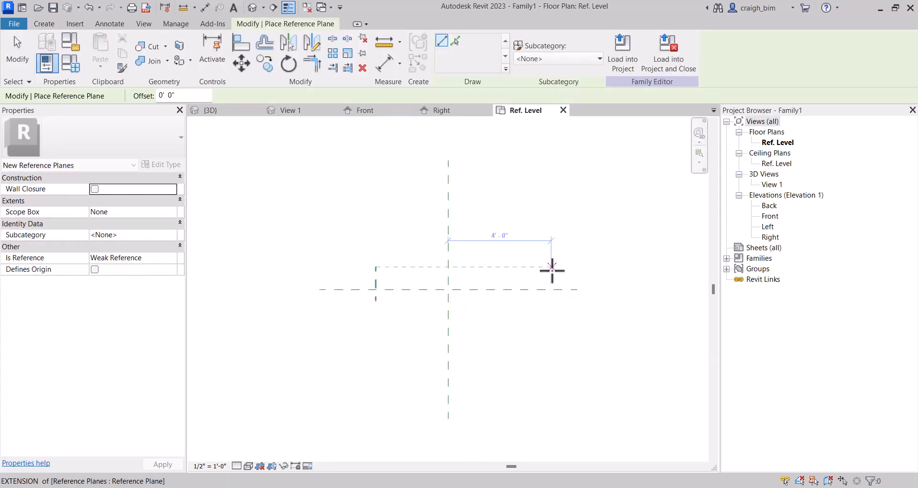
left_click(551, 267)
left_click(551, 300)
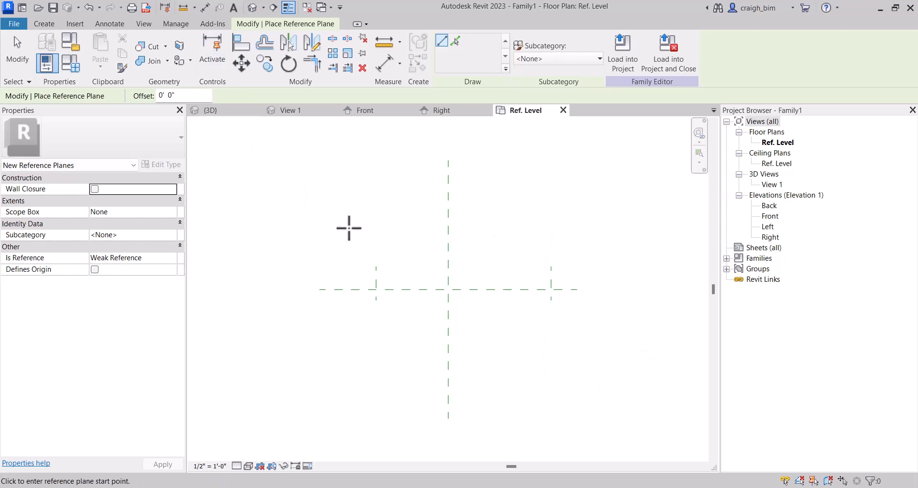
Step: Draw a horizontal reference plane about 6" above the Center (Front/Back) plane, spanning both short vertical planes
left_click(360, 277)
left_click(562, 276)
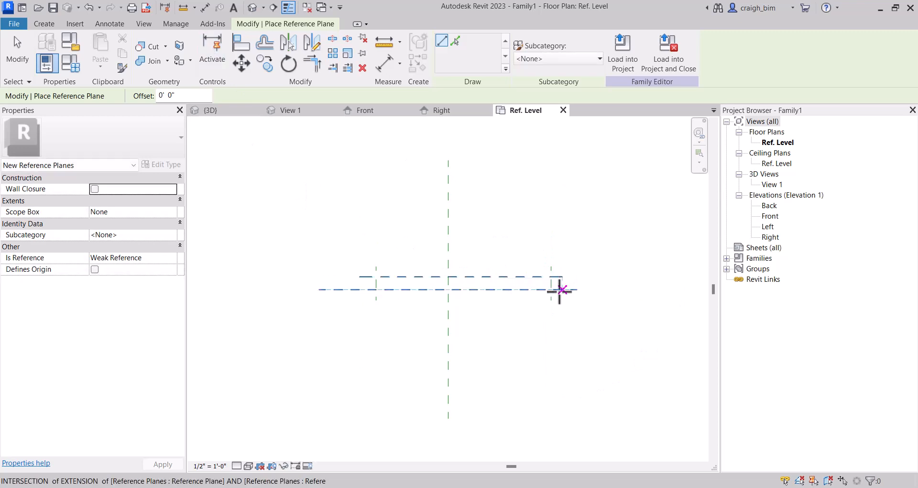
key("Escape")
key("Escape")
Step: Rename the Center (Front/Back) reference plane to Back and set its Is Reference property to Back
left_click(559, 289)
left_click(558, 287)
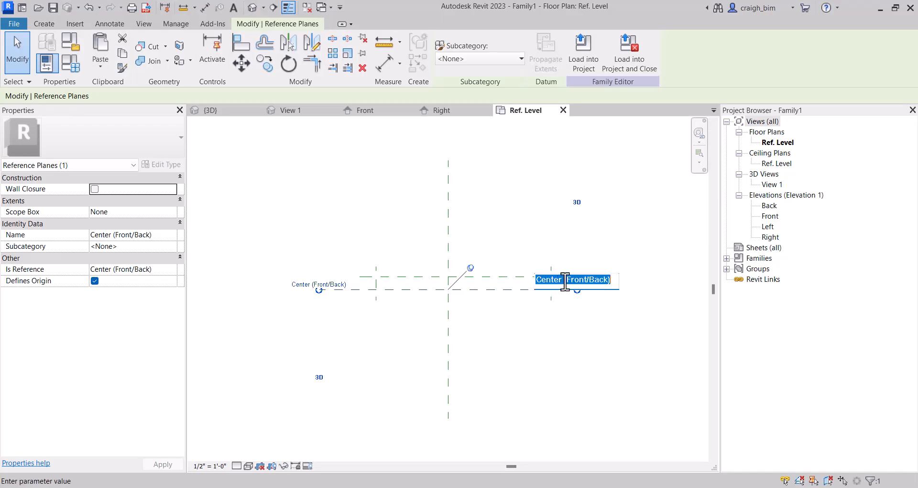
type("Back")
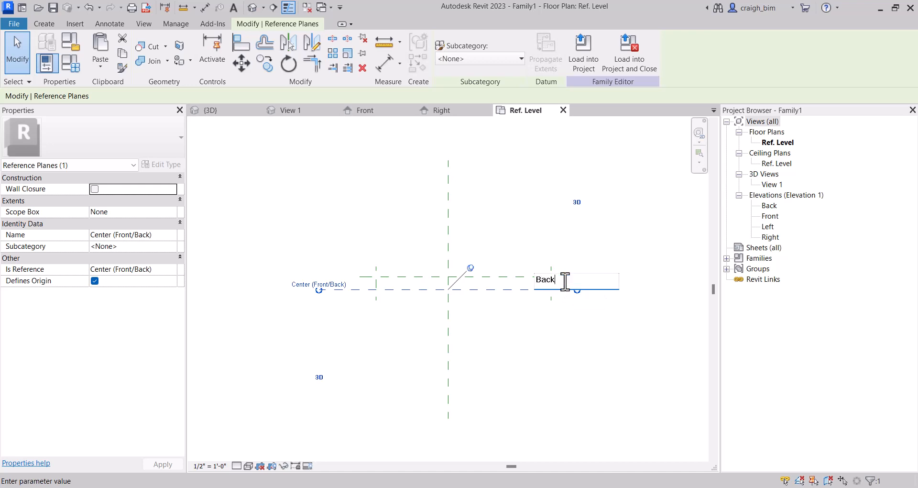
key("Return")
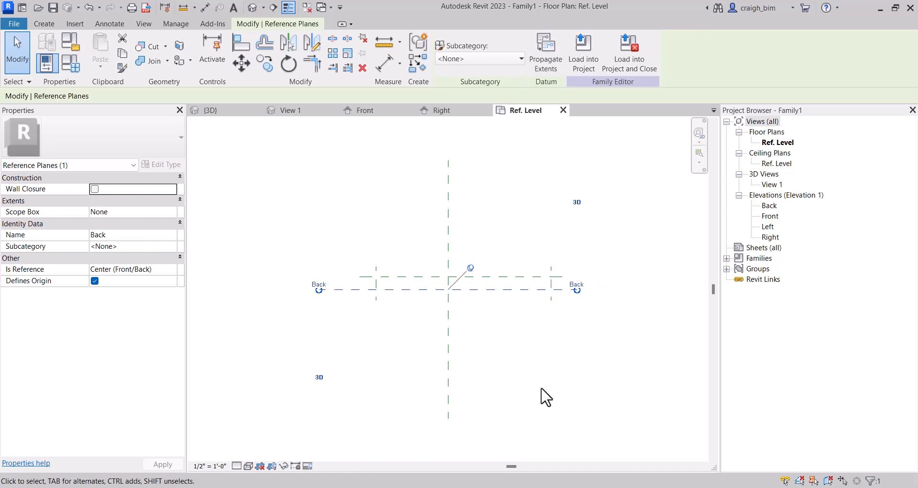
left_click(174, 271)
left_click(146, 300)
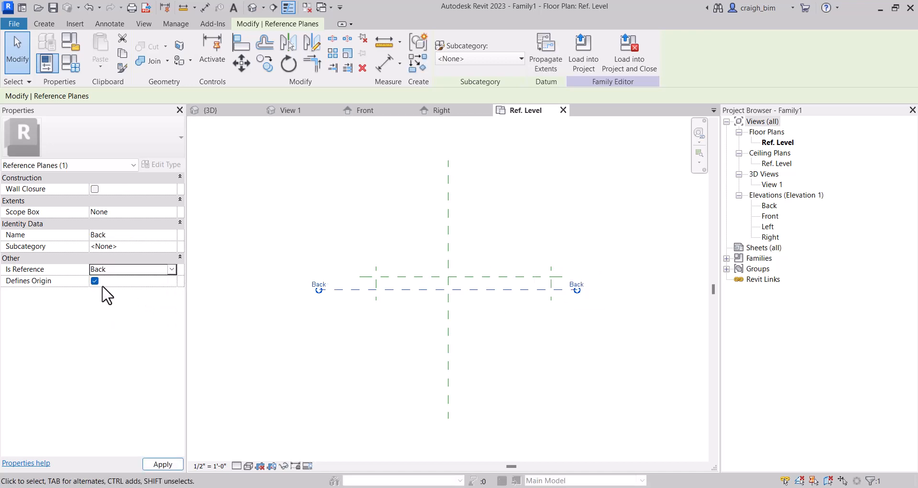
left_click(397, 351)
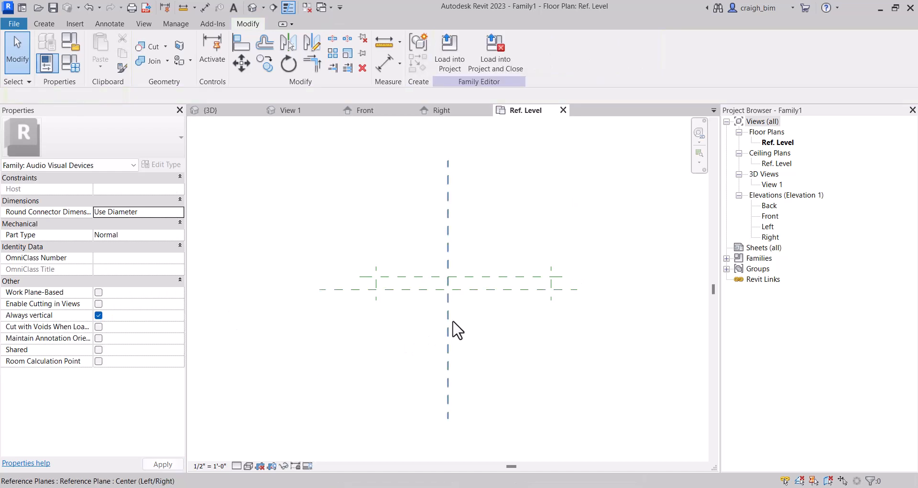
Step: Place an aligned dimension across the three vertical reference planes and make its segments equal
left_click(183, 7)
left_click(376, 266)
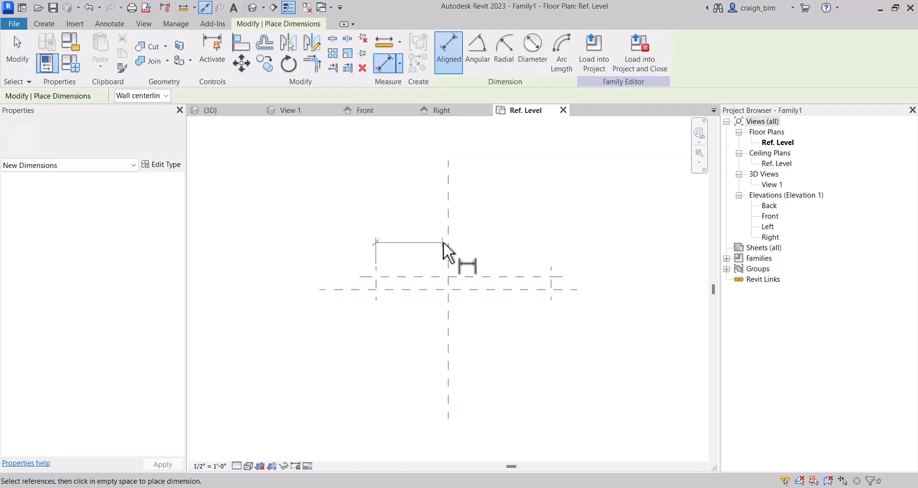
left_click(448, 242)
left_click(552, 272)
left_click(478, 235)
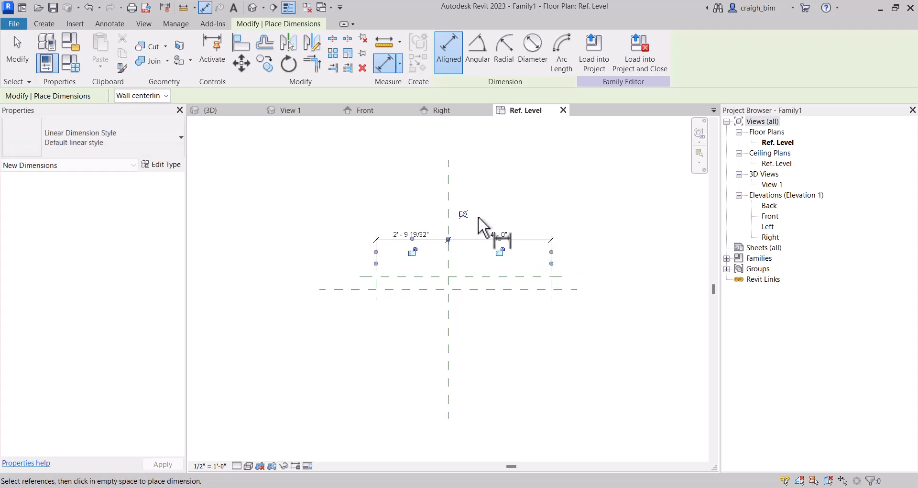
left_click(463, 214)
Step: Dimension the overall distance between the outer vertical planes and the distance between the two horizontal planes
left_click(346, 287)
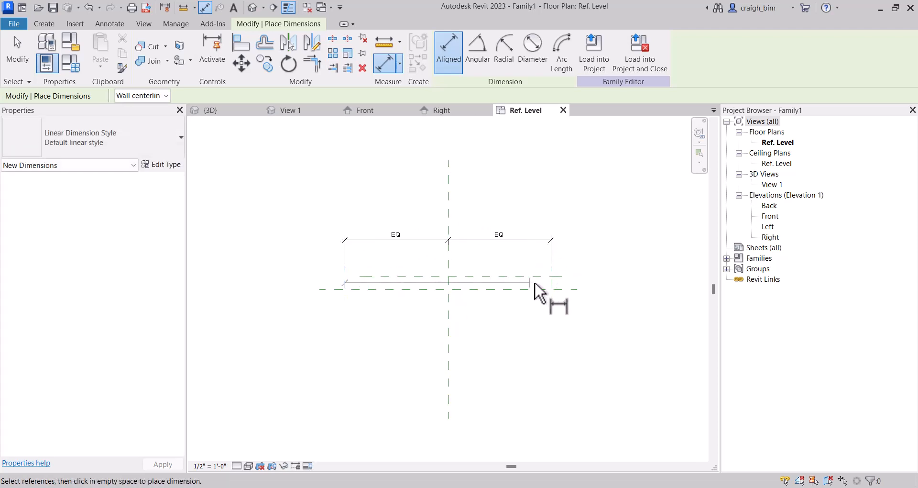
left_click(550, 285)
left_click(543, 228)
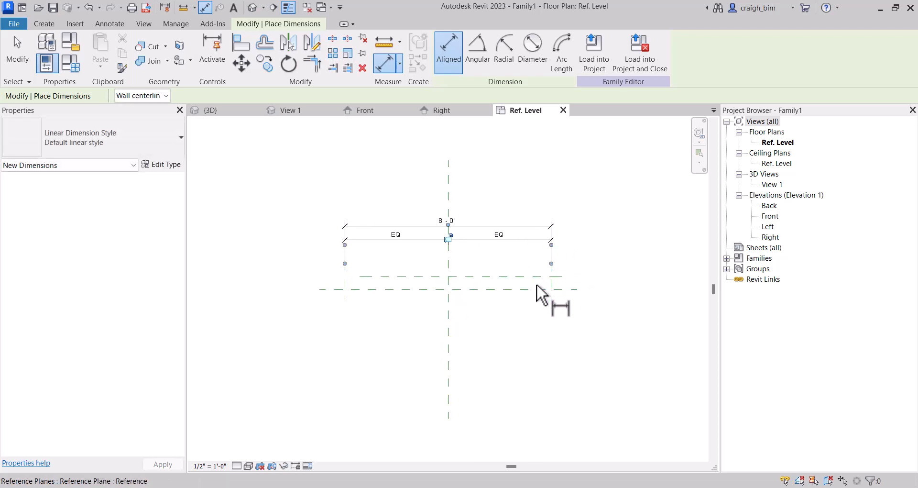
left_click(536, 287)
left_click(534, 277)
left_click(263, 338)
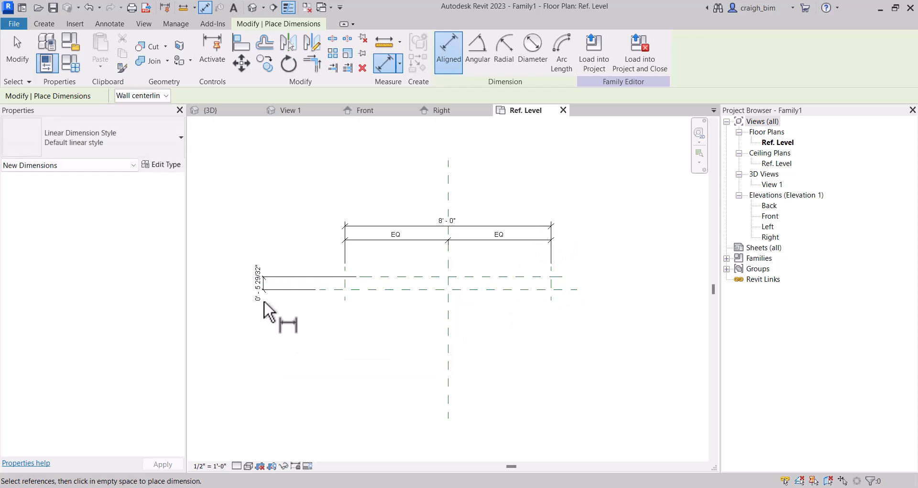
key("Escape")
Step: Label the dimension between the horizontal planes with a new family type parameter named Depth, grouped under Dimensions
left_click(262, 285)
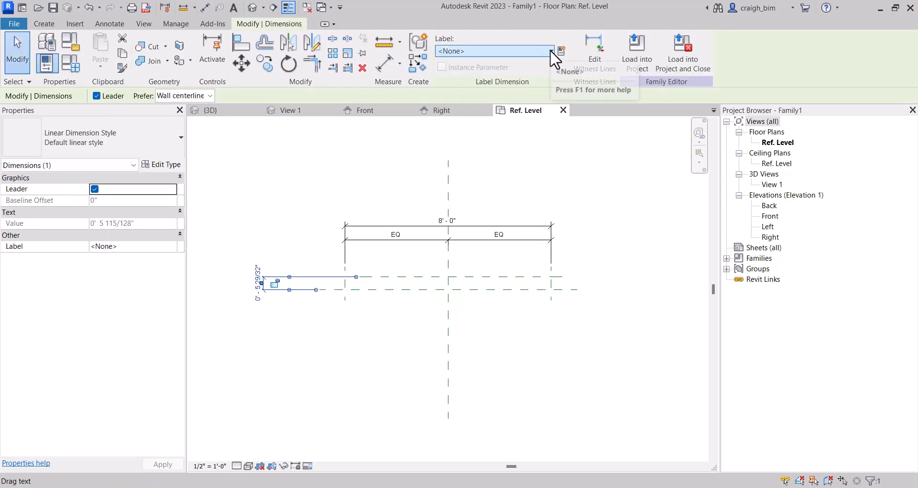
left_click(550, 50)
left_click(550, 50)
left_click(567, 52)
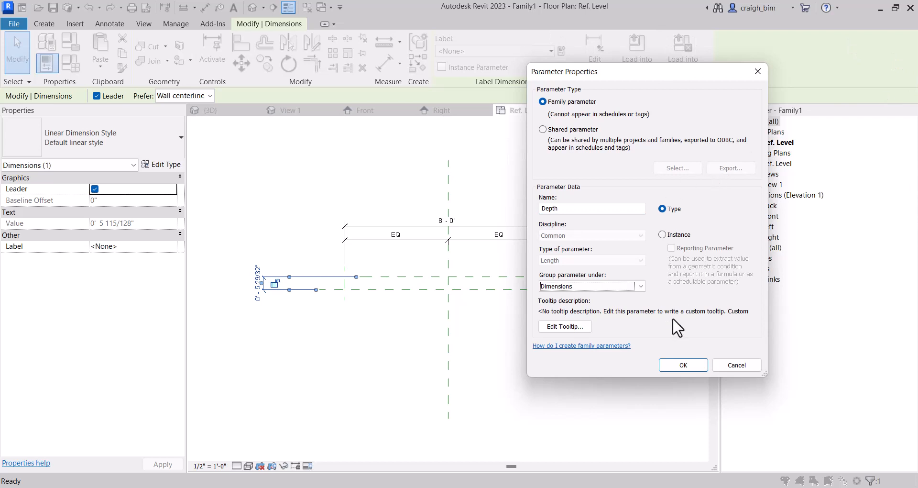
left_click(684, 365)
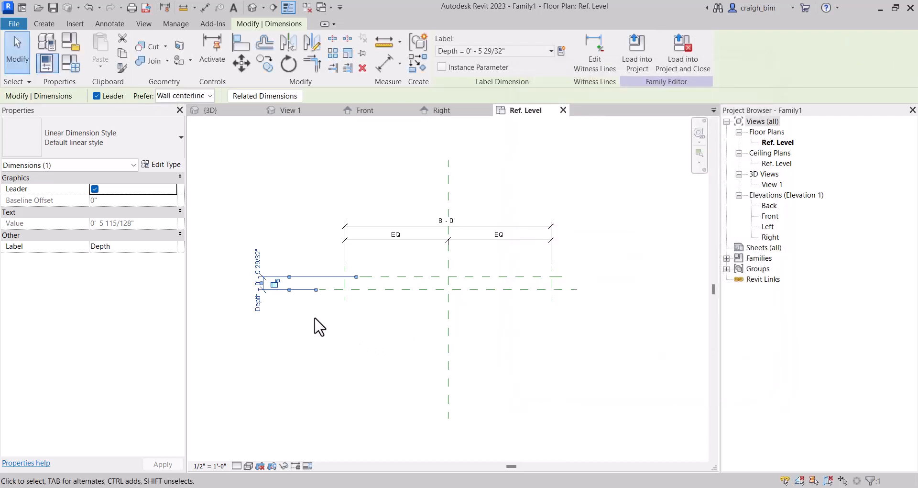
Step: Set the Depth dimension to 3"
left_click(262, 280)
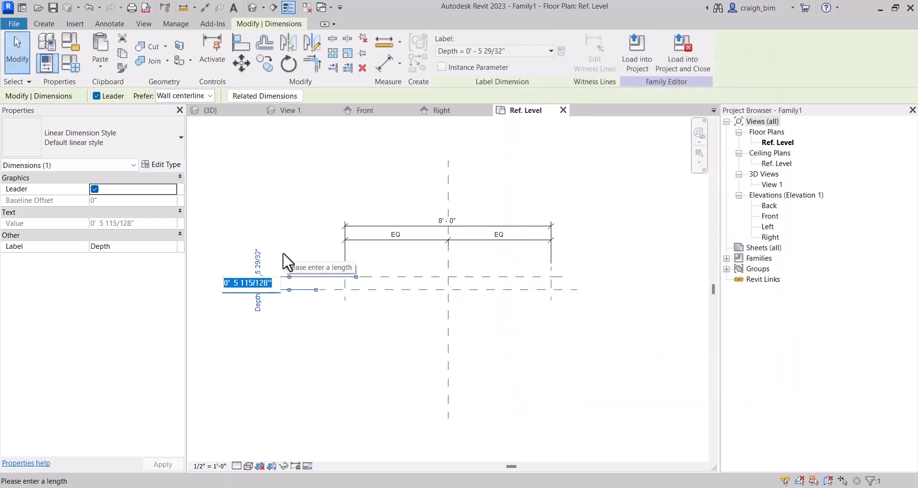
type("\"")
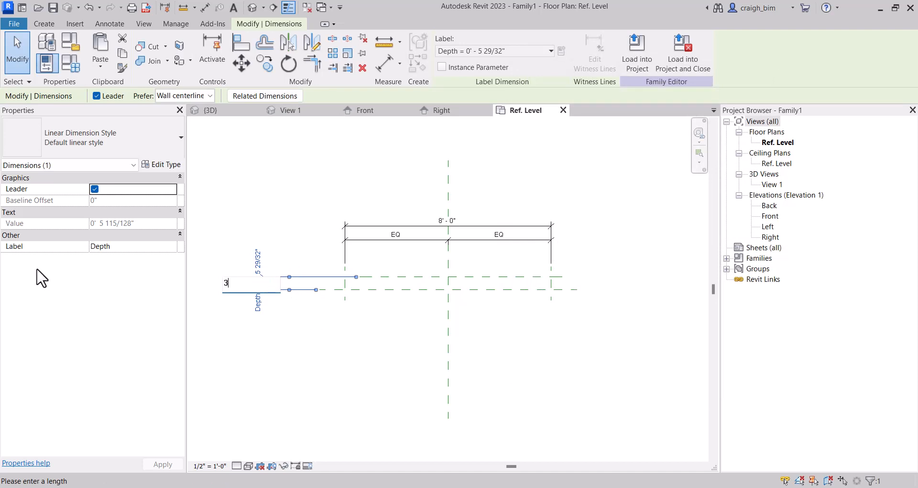
key("Return")
left_click(458, 331)
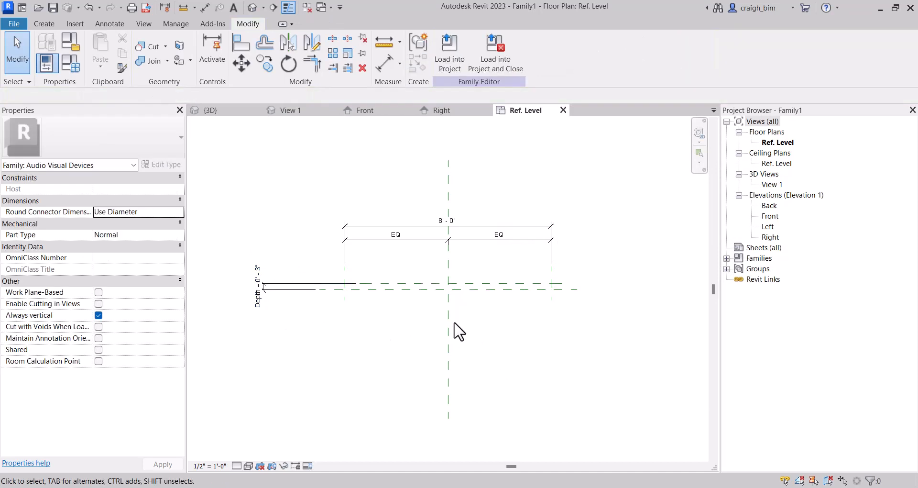
Step: Label the overall dimension between the outer vertical planes with a new family type parameter named Width
left_click(444, 226)
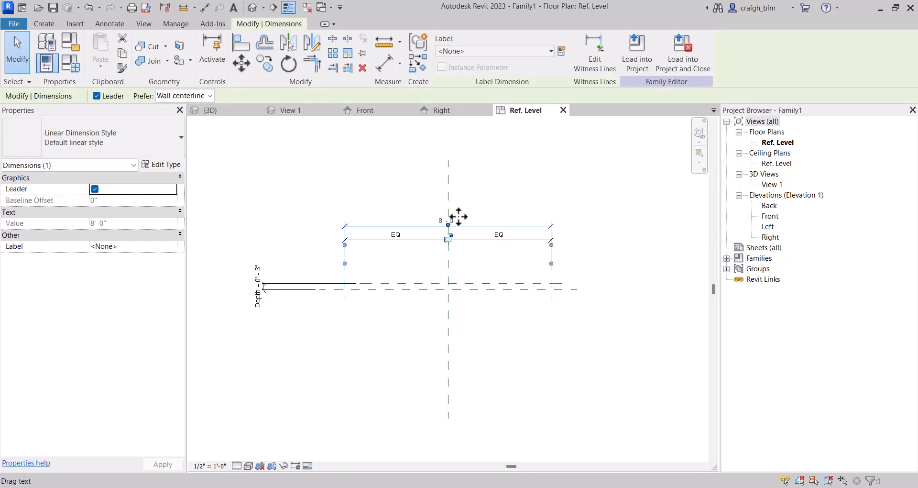
left_click(552, 50)
left_click(561, 52)
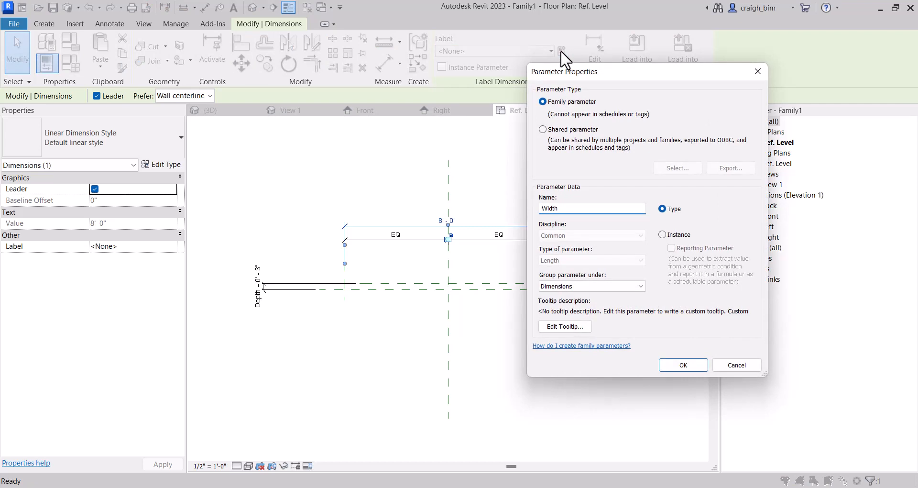
key("Return")
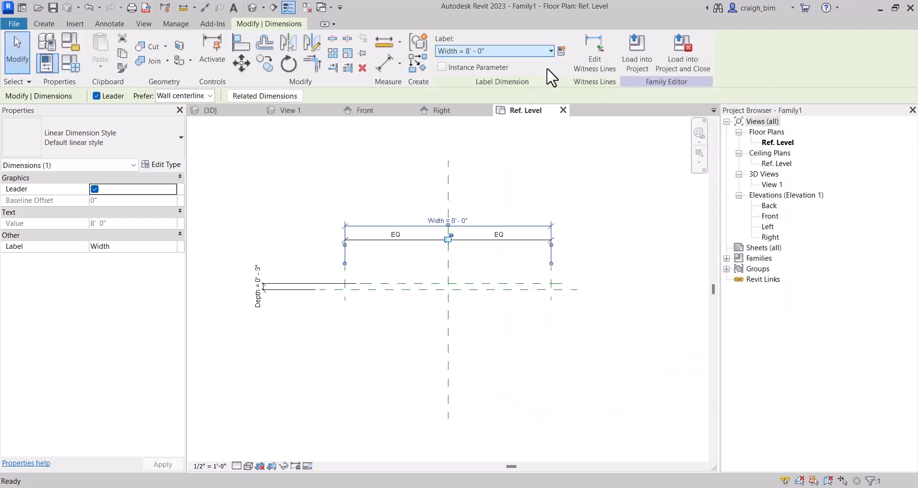
Step: Set the Width dimension to 4'
left_click(470, 215)
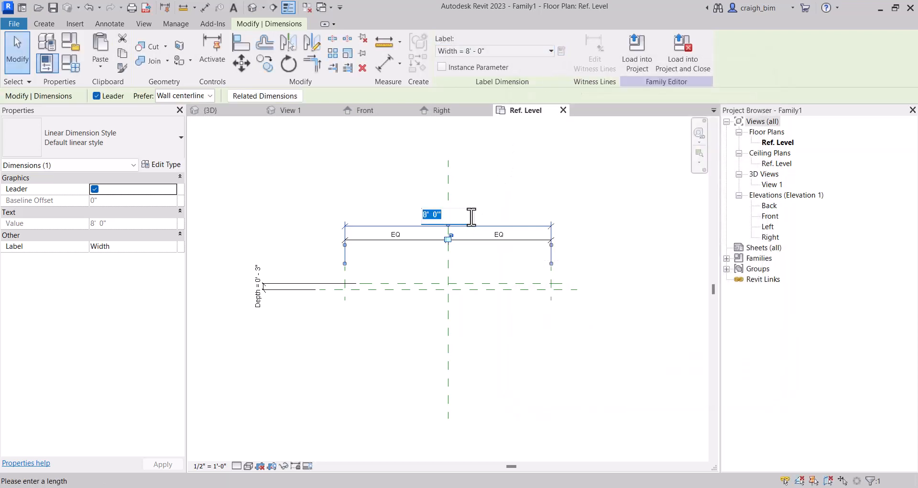
type("4'")
key("Return")
key("Escape")
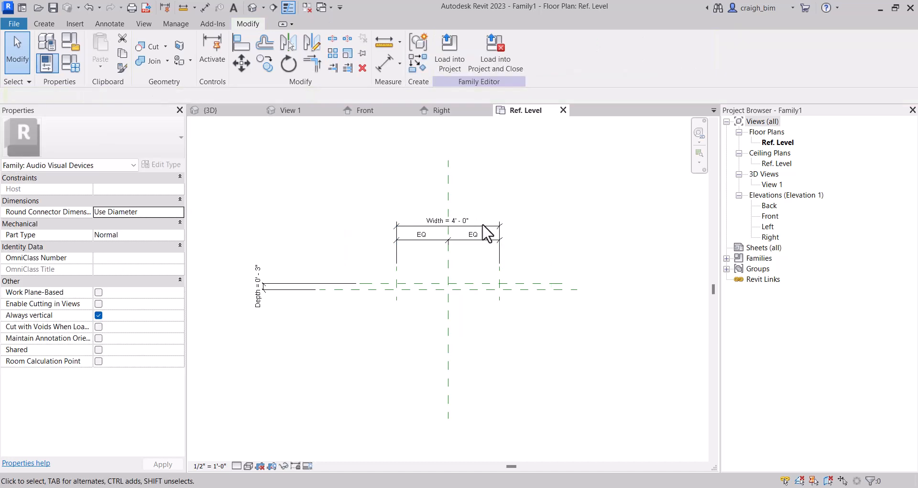
Step: Shorten both ends of the Center (Left/Right) reference plane so it extends just past the horizontal planes
left_click(447, 338)
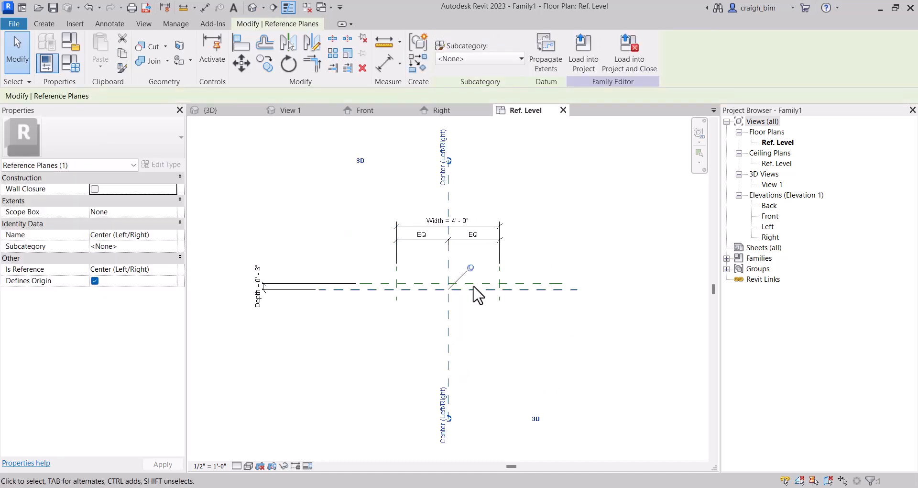
left_click_drag(449, 419, 472, 321)
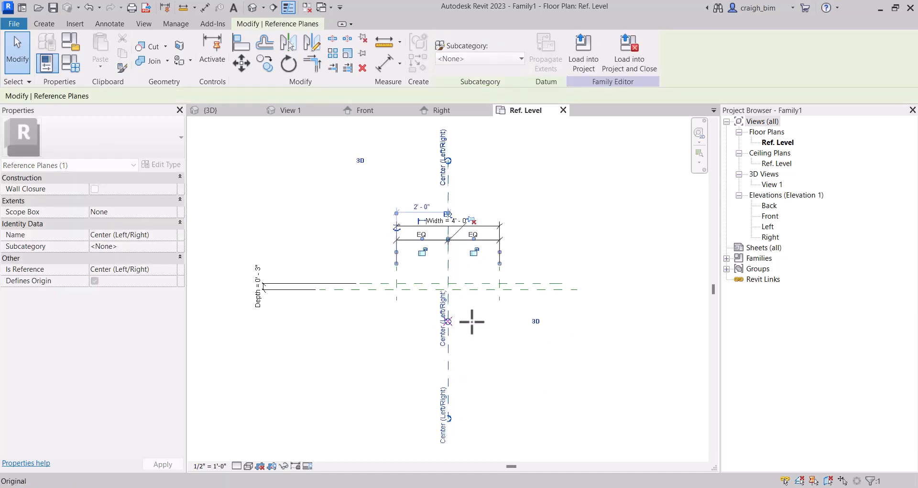
left_click_drag(451, 162, 464, 258)
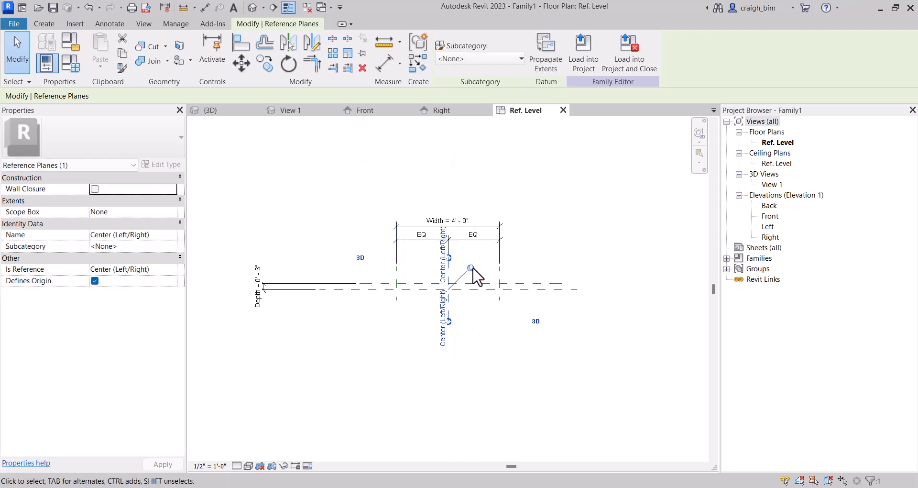
key("Escape")
Step: Shorten both ends of the upper horizontal reference plane so they sit just outside the outer vertical planes
left_click(532, 285)
scroll(526, 292, "up", 2)
left_click_drag(576, 287, 503, 294)
left_click_drag(269, 280, 296, 284)
Step: Unpin the Back reference plane, shorten both its ends to match the upper horizontal plane, and pin it again
left_click(522, 289)
left_click(423, 270)
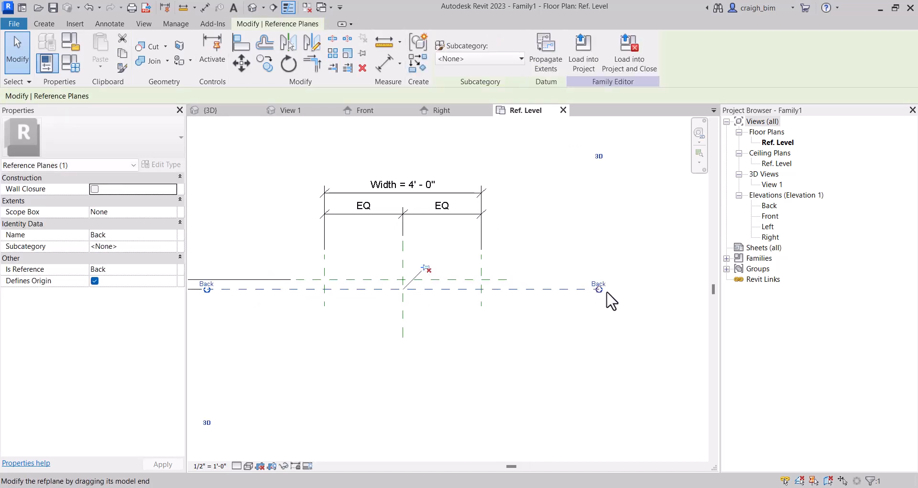
left_click_drag(599, 290, 508, 327)
middle_click_drag(328, 350, 400, 331)
left_click_drag(279, 270, 366, 295)
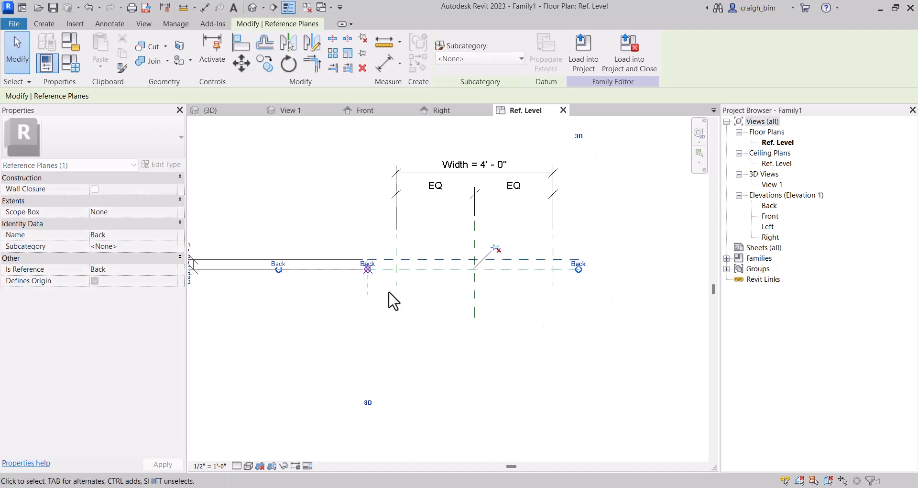
left_click(493, 250)
Step: Set the view scale to 3/4" = 1'-0" and move the Depth dimension closer to the reference planes
left_click(218, 465)
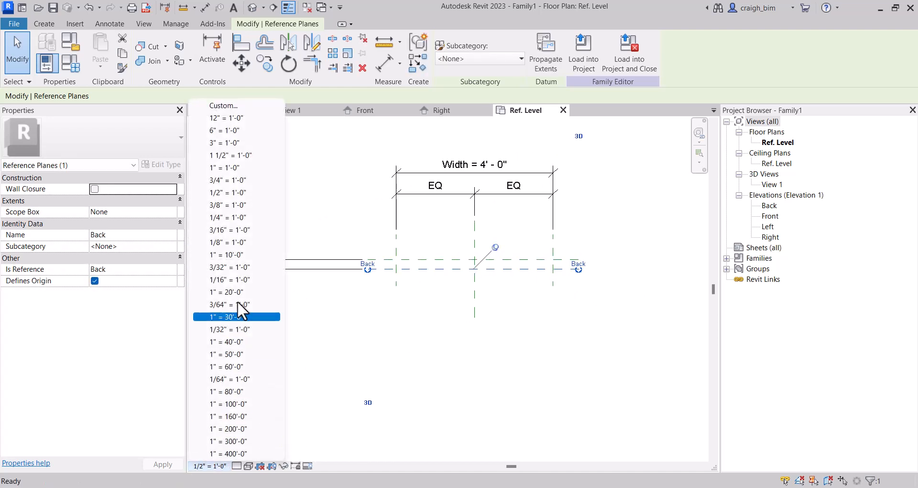
left_click(246, 184)
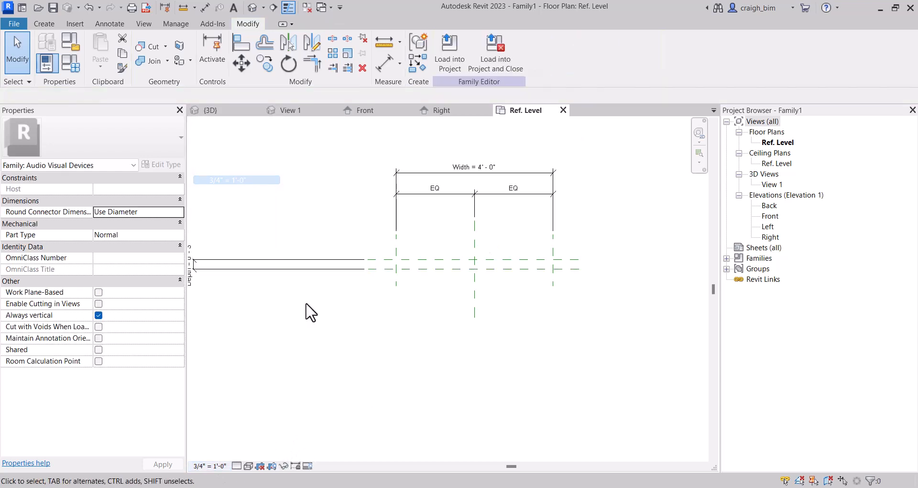
middle_click_drag(349, 345, 417, 356)
left_click(262, 288)
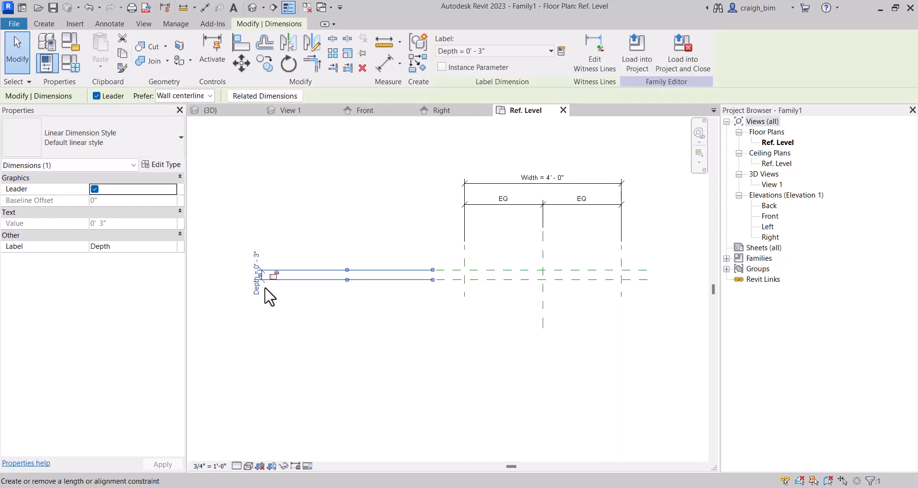
scroll(264, 284, "up", 2)
left_click_drag(265, 283, 528, 327)
left_click(543, 346)
scroll(580, 386, "down", 2)
middle_click_drag(580, 386, 363, 367)
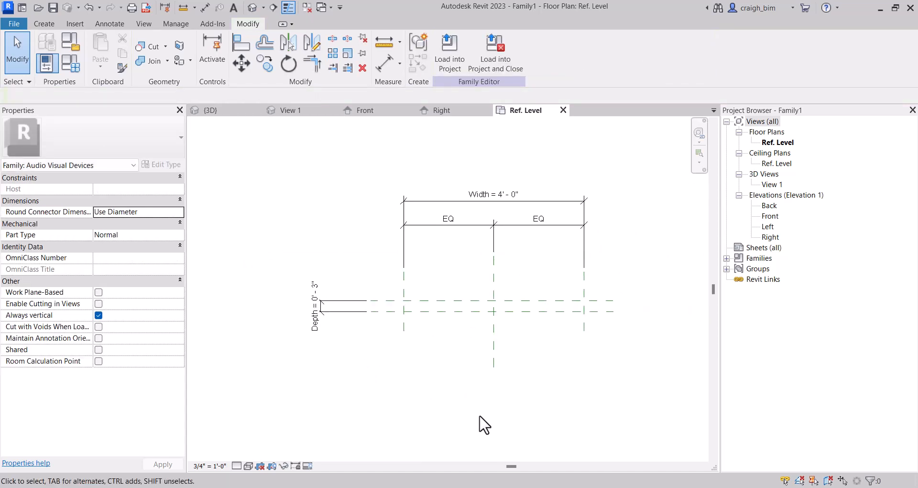
Step: Name the upper horizontal reference plane in plan Front
left_click(525, 301)
left_click(592, 307)
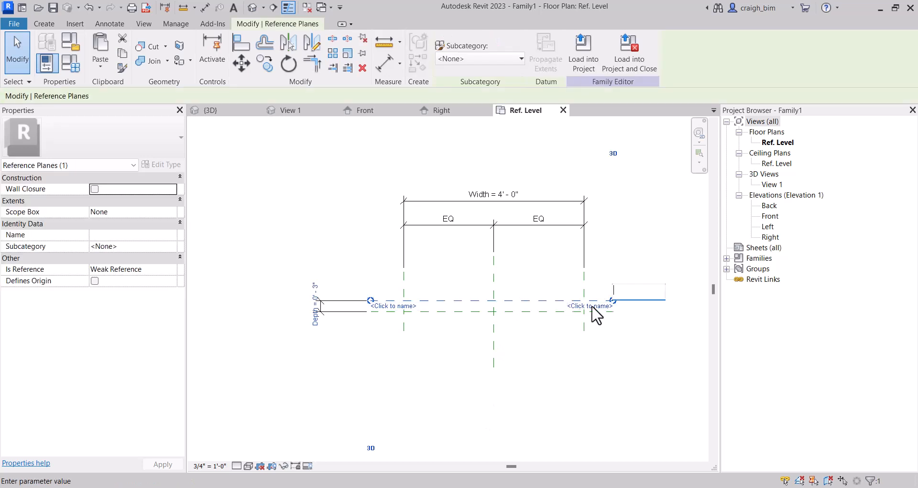
type("Front")
key("Return")
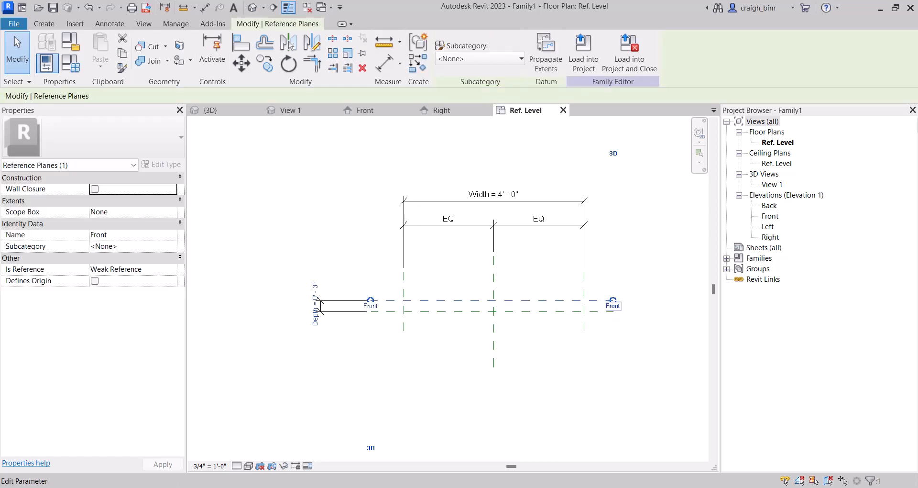
key("Escape")
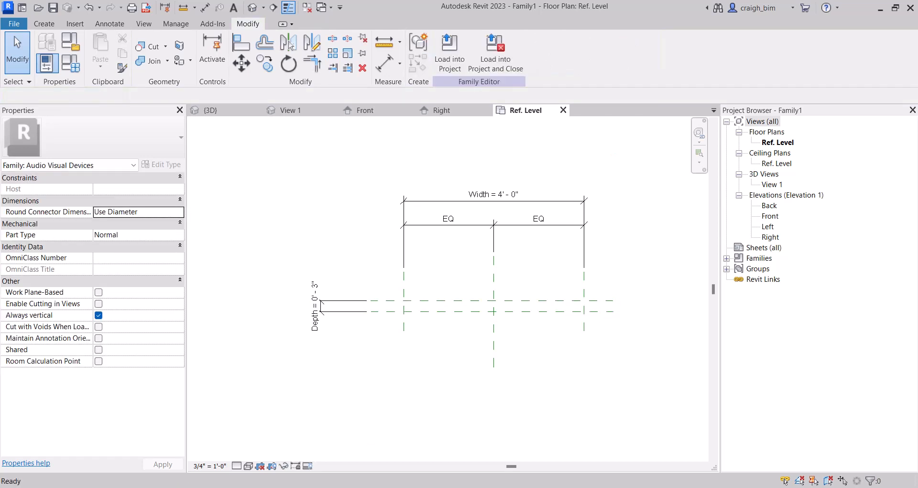
Step: In the Front elevation, draw a horizontal reference plane about 3'-3 9/16" above Ref. Level and name it Origin Centerline
double_click(769, 216)
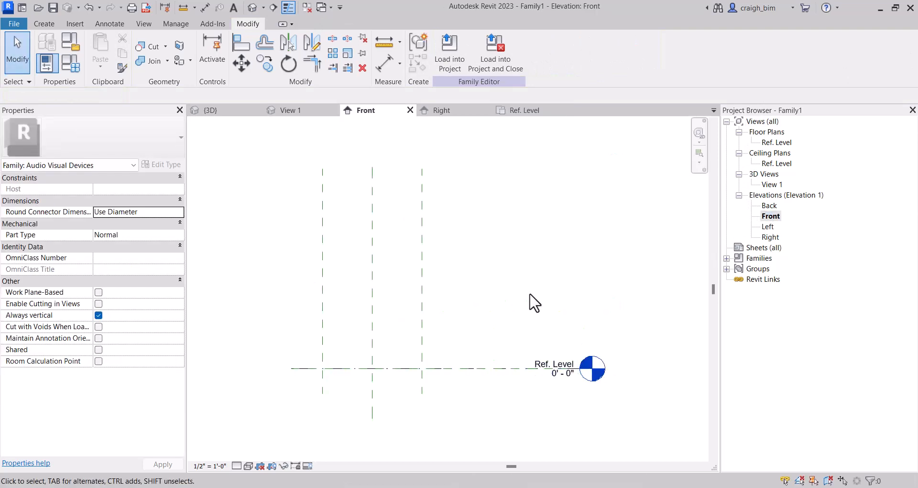
key("p")
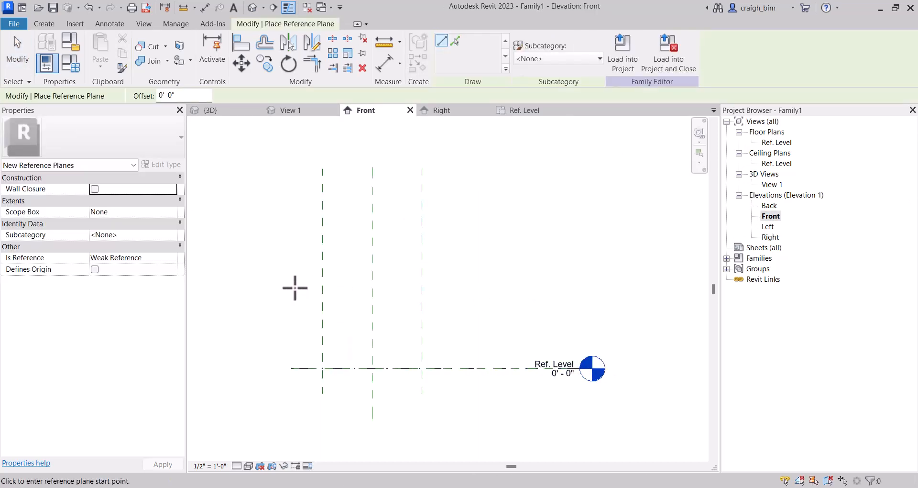
left_click(451, 287)
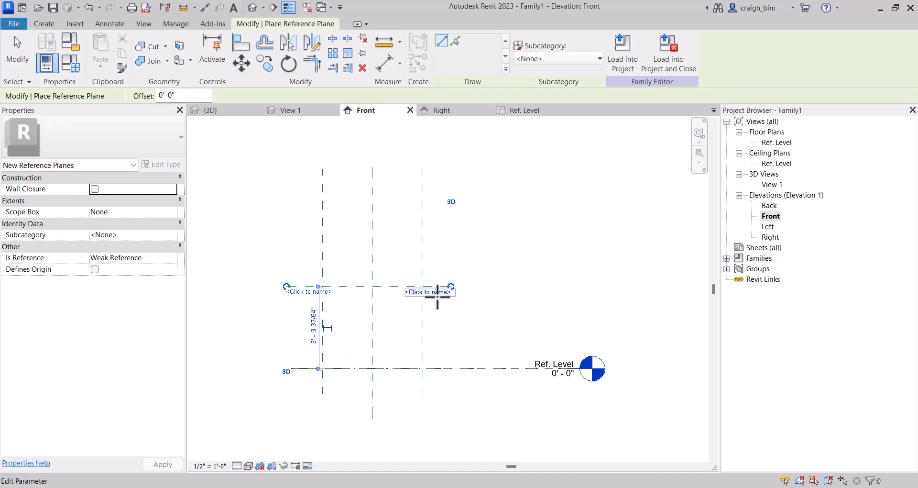
left_click(437, 293)
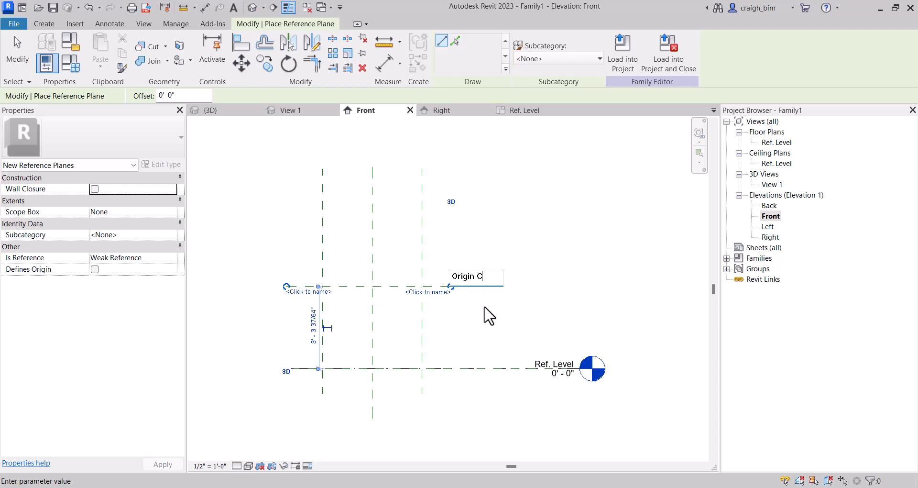
key("Return")
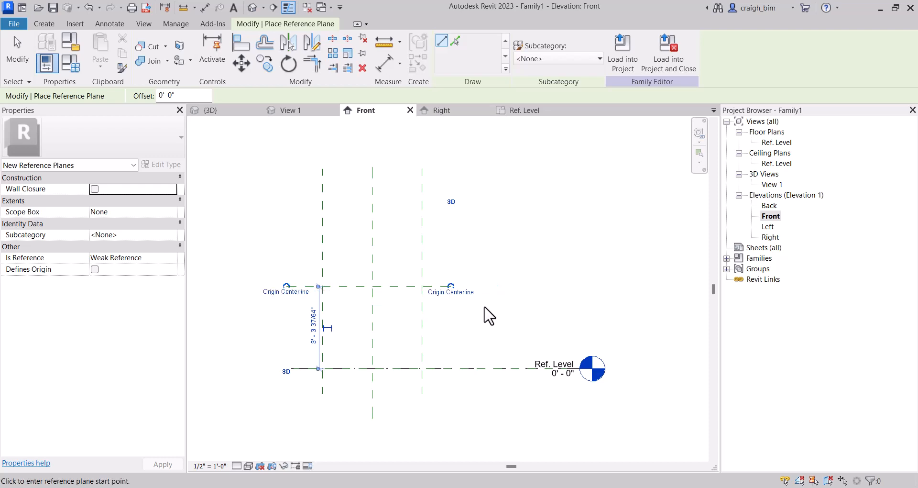
key("Escape")
key("Escape")
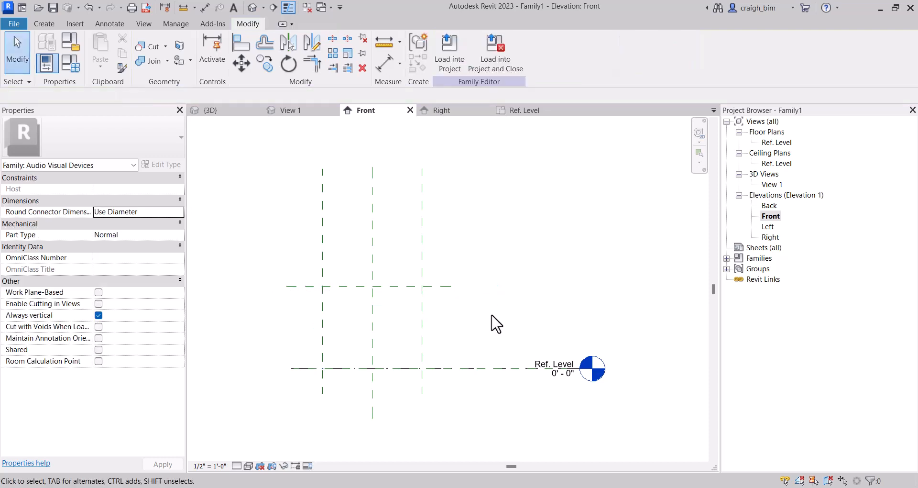
Step: Dimension from Ref. Level to the Origin Centerline plane and label the dimension with the Default Elevation parameter
left_click(205, 7)
left_click(441, 368)
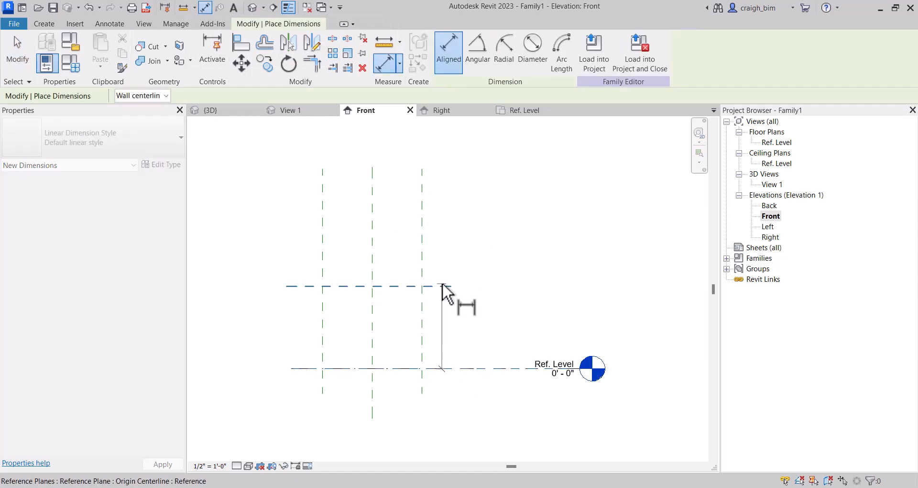
left_click(443, 286)
left_click(486, 284)
key("Escape")
left_click(487, 285)
left_click(498, 51)
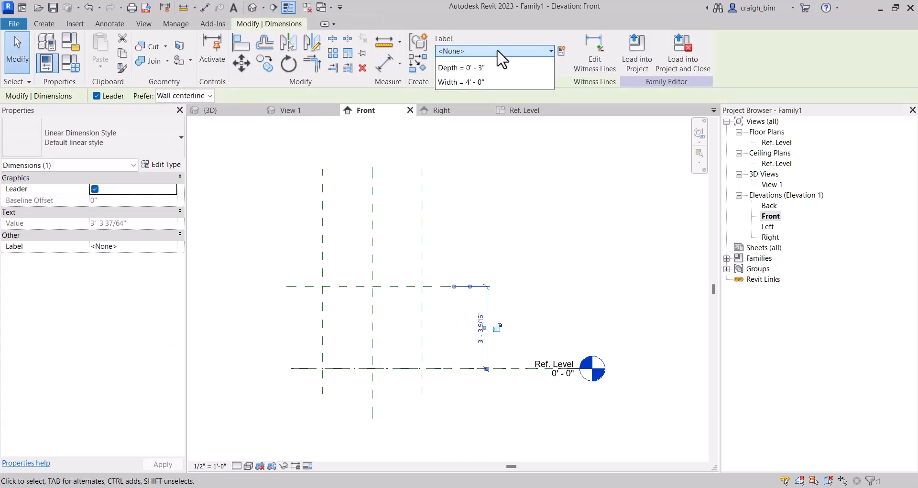
left_click(530, 247)
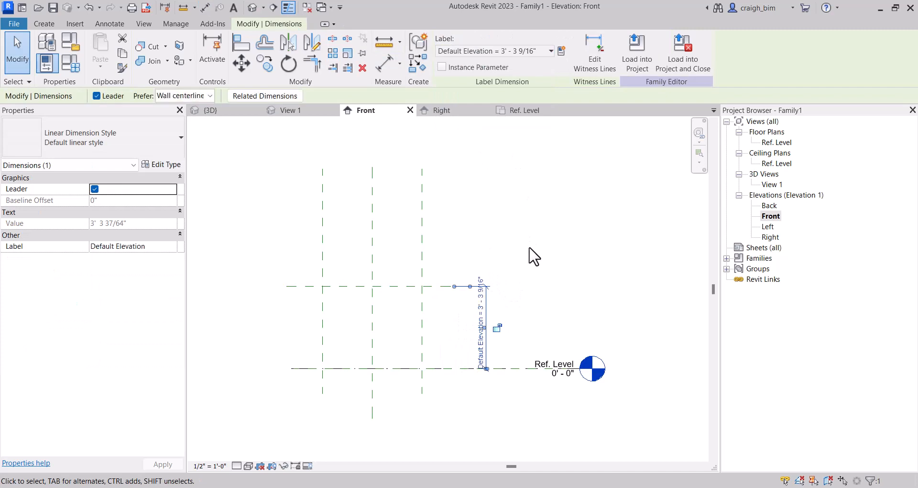
left_click(530, 248)
Step: Set the Default Elevation dimension to 4'
left_click(482, 311)
left_click(480, 305)
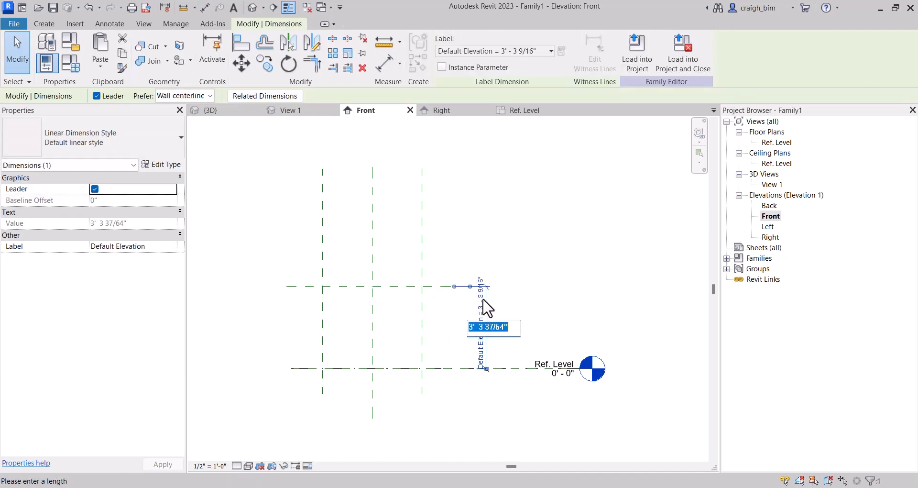
type("4")
key("Return")
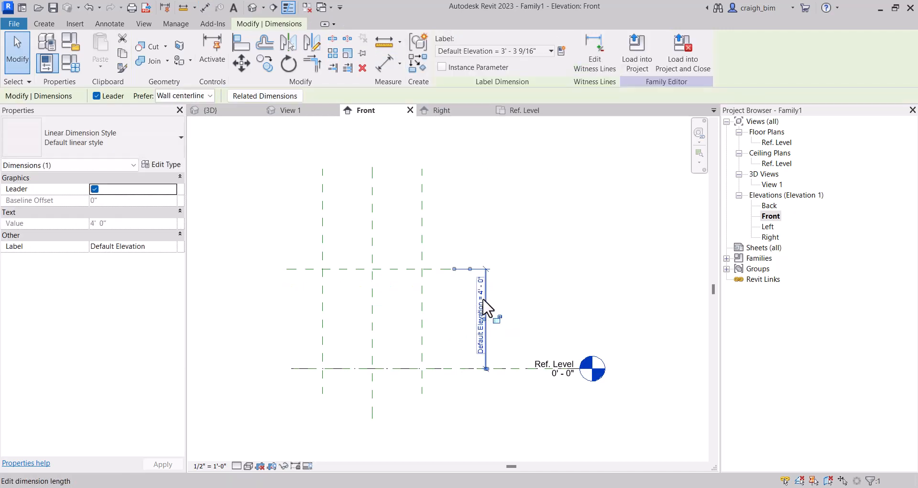
left_click(451, 281)
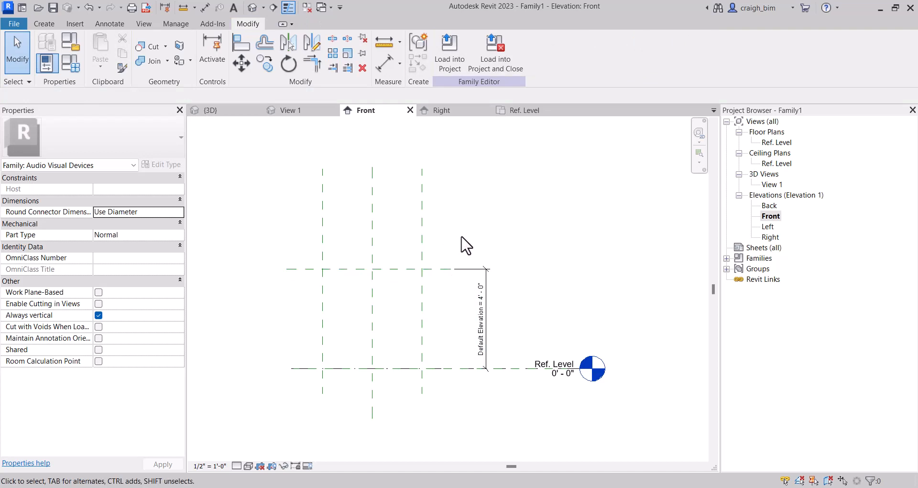
Step: Draw two horizontal reference planes across the vertical planes, one above and one below the Origin Centerline plane
key("r")
key("p")
left_click(296, 213)
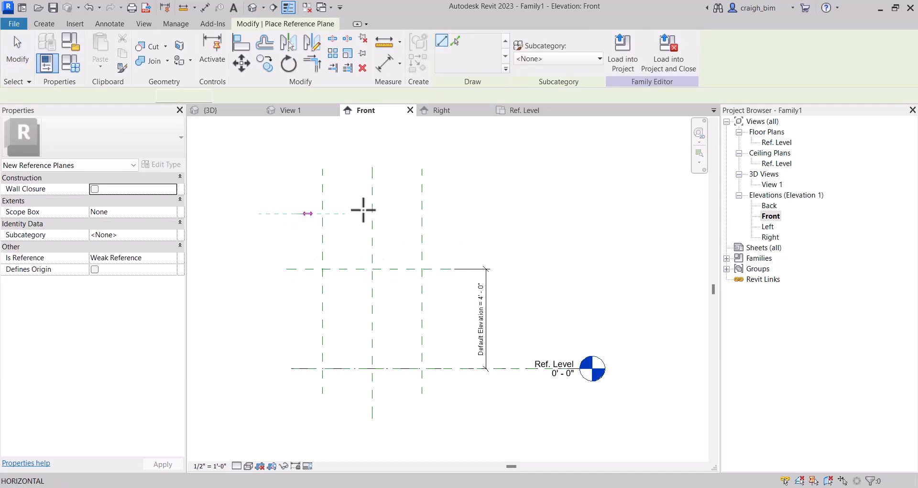
left_click(448, 213)
left_click(261, 314)
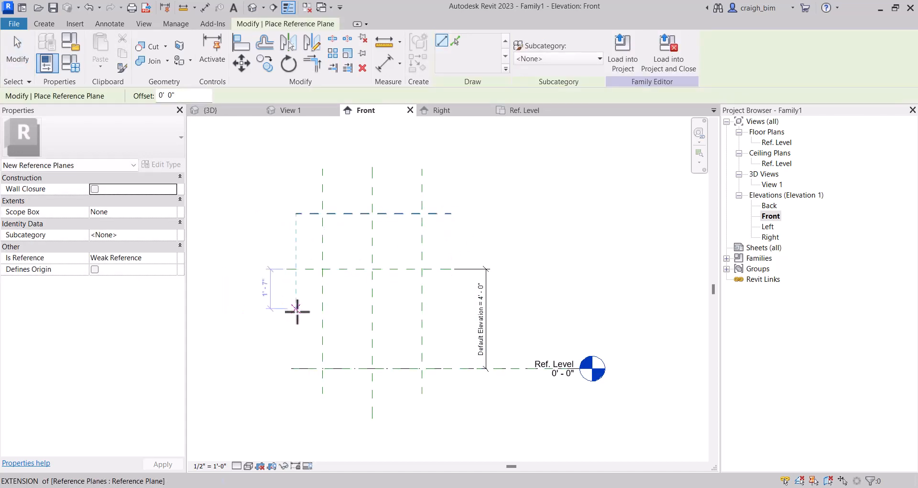
left_click(449, 314)
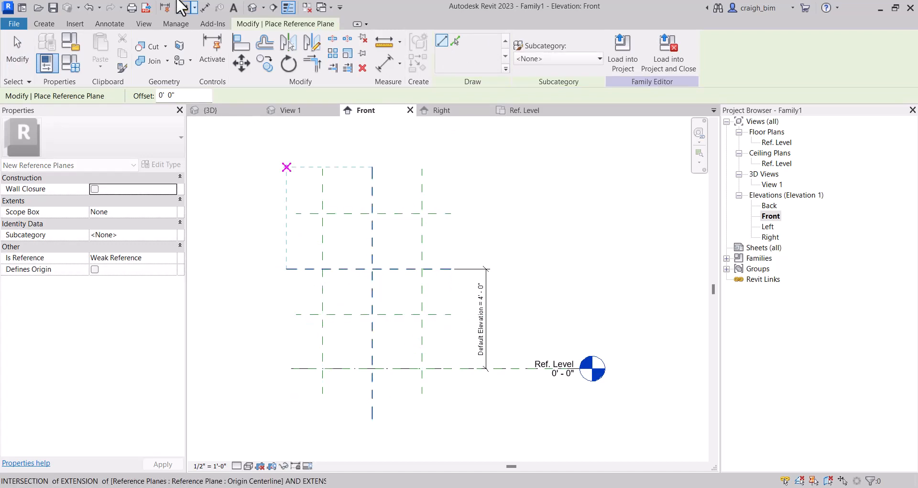
key("Escape")
key("Escape")
Step: Dimension the upper, Origin Centerline and lower reference planes in one string and make its segments equal
key("d")
key("i")
left_click(351, 213)
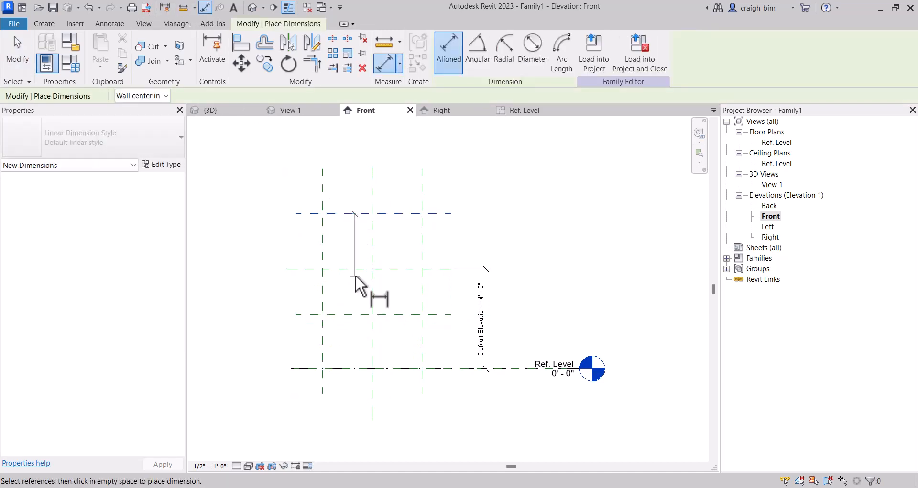
left_click(351, 269)
left_click(351, 314)
left_click(255, 292)
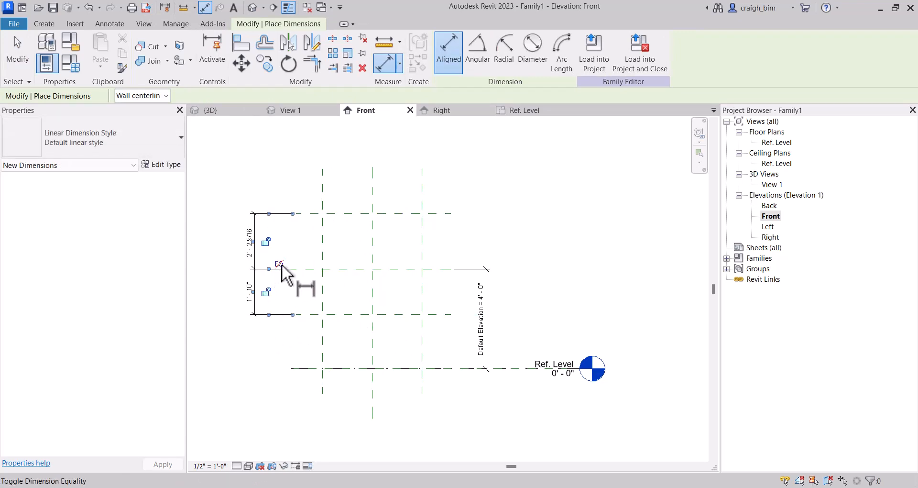
left_click(280, 258)
Step: Add an overall dimension between the upper and lower horizontal reference planes, outside the EQ dimension
left_click(339, 213)
left_click(341, 314)
left_click(242, 337)
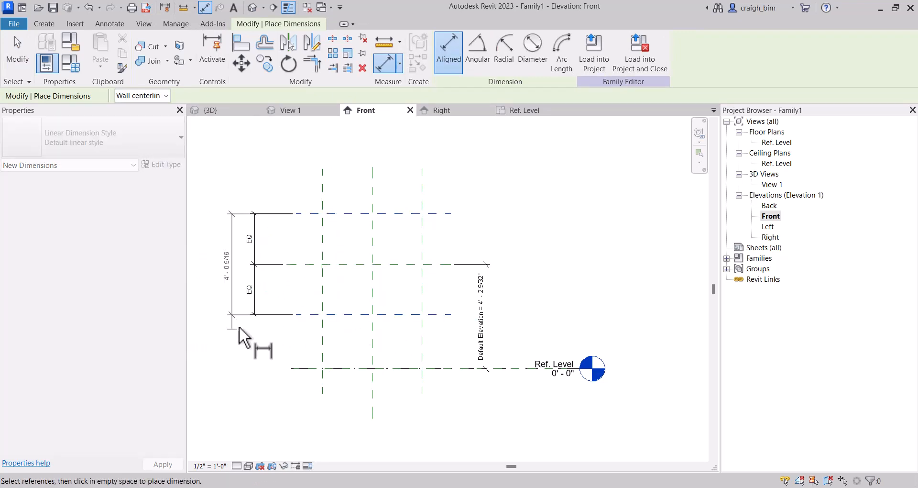
key("Escape")
key("Escape")
Step: Label the overall vertical dimension with a new type-based family parameter named Height
left_click(239, 276)
left_click(551, 50)
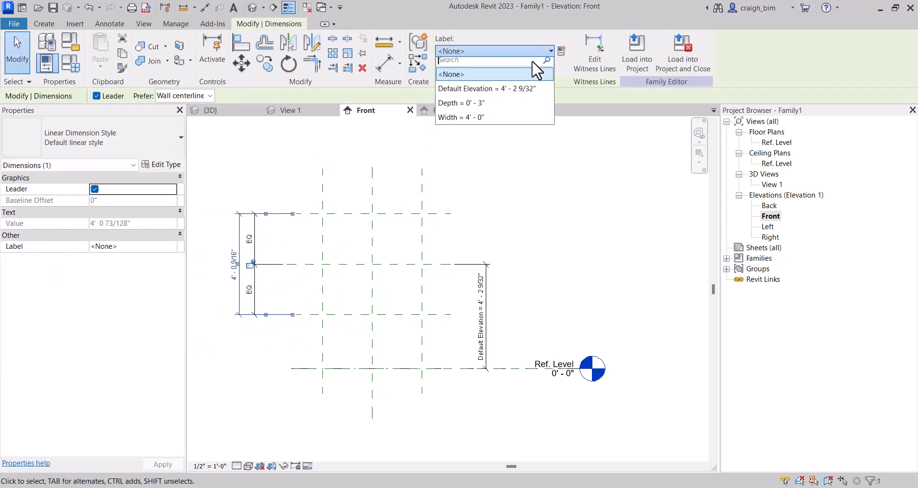
left_click(479, 62)
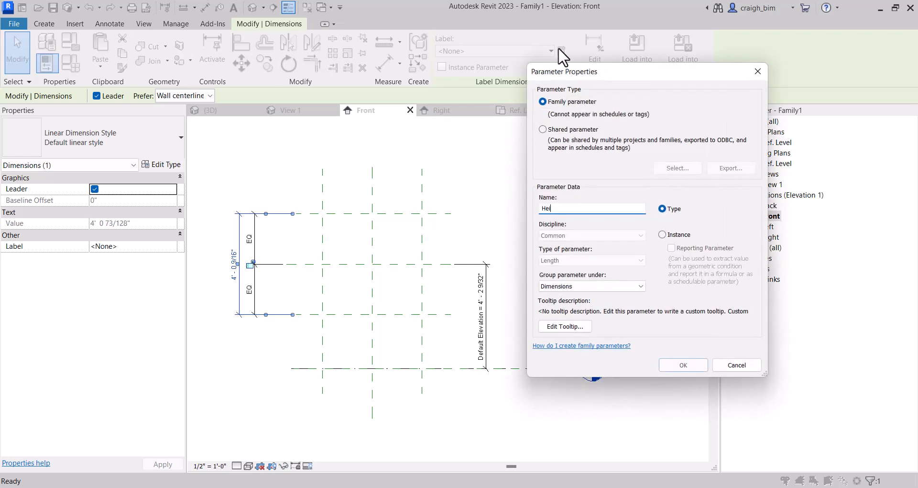
type("Height")
key("Return")
key("Escape")
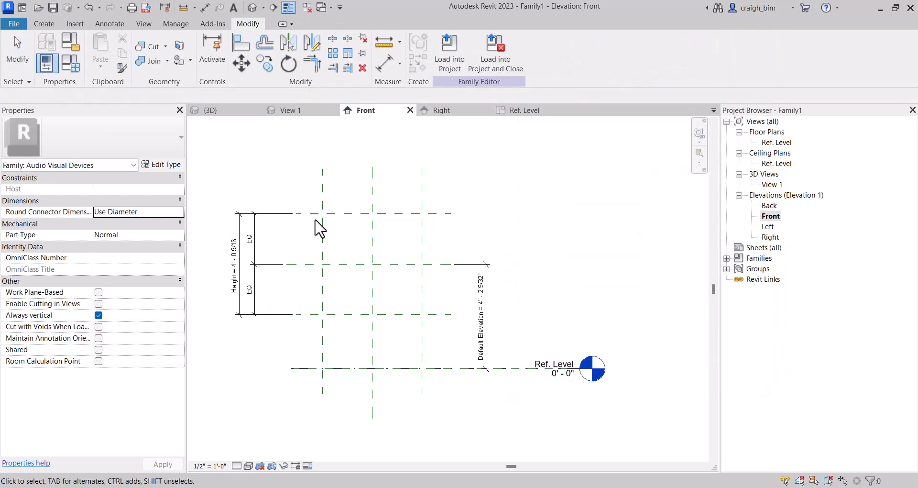
Step: Set the Height dimension to 3'
left_click(247, 261)
left_click(247, 260)
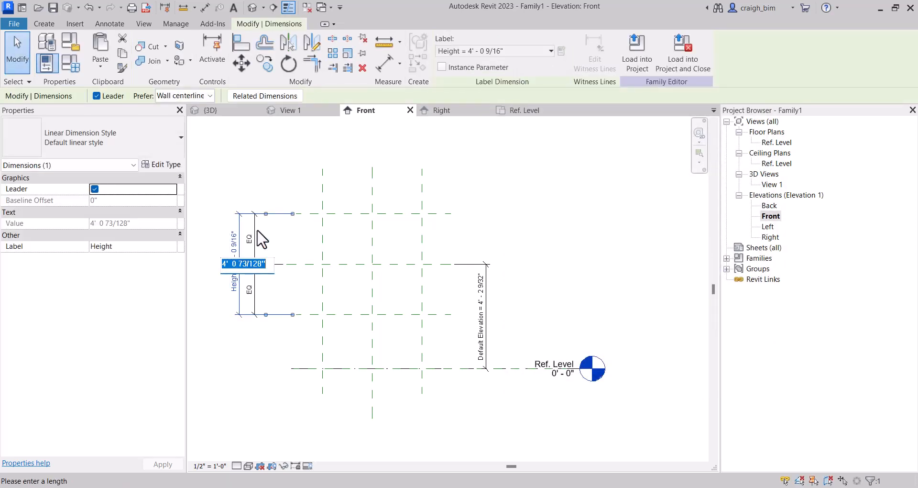
type("3")
key("Return")
key("Escape")
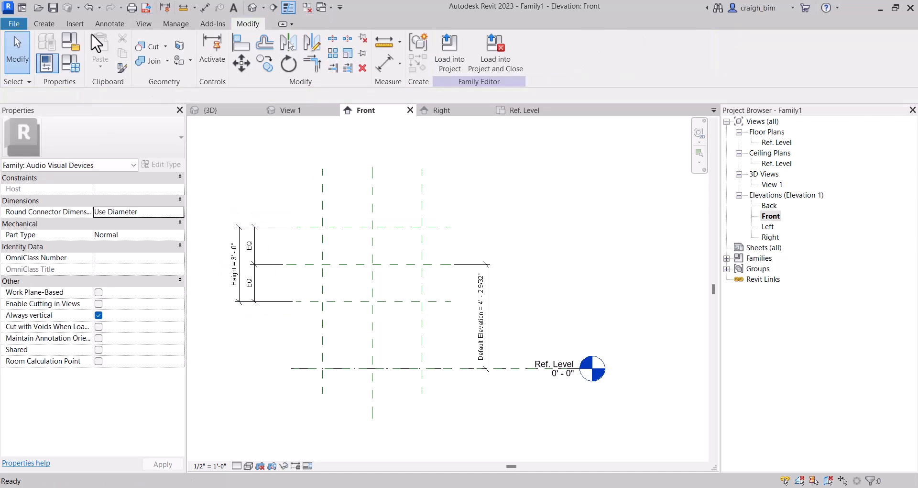
Step: Start an extrusion with the rectangle draw tool and set its work plane to Reference Plane : Back
left_click(44, 23)
left_click(101, 47)
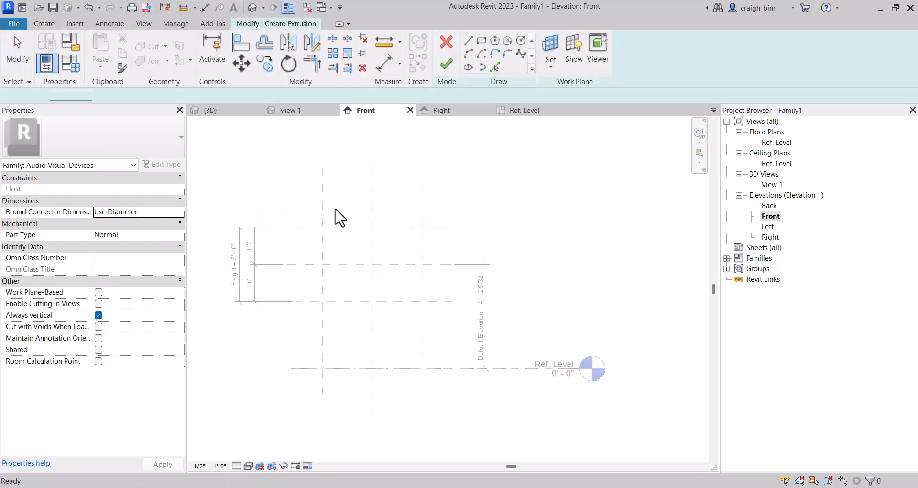
left_click(481, 40)
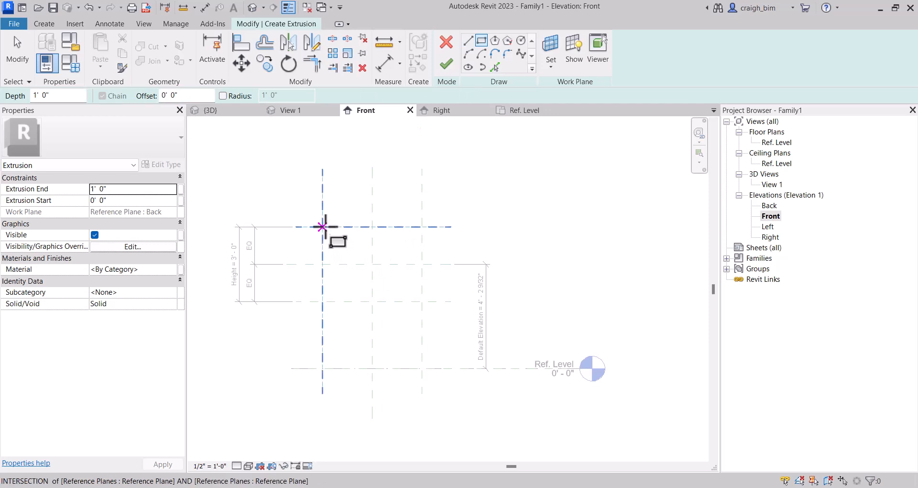
left_click(558, 49)
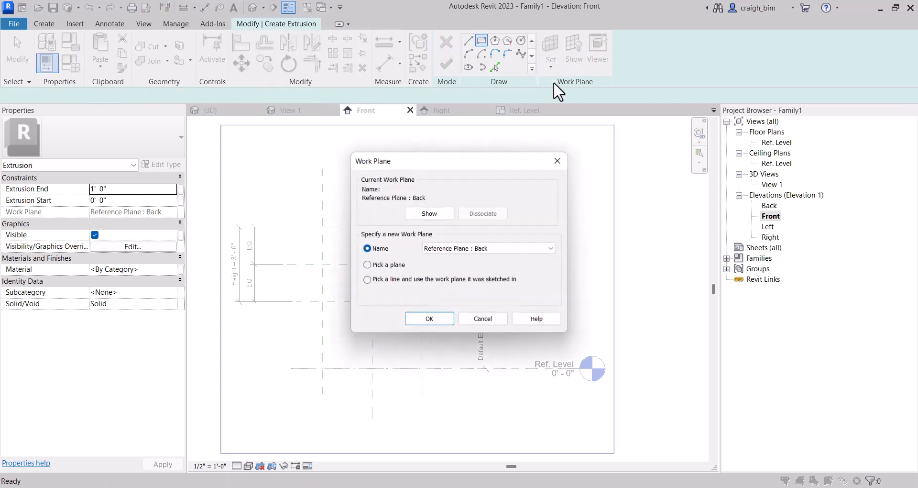
left_click(493, 248)
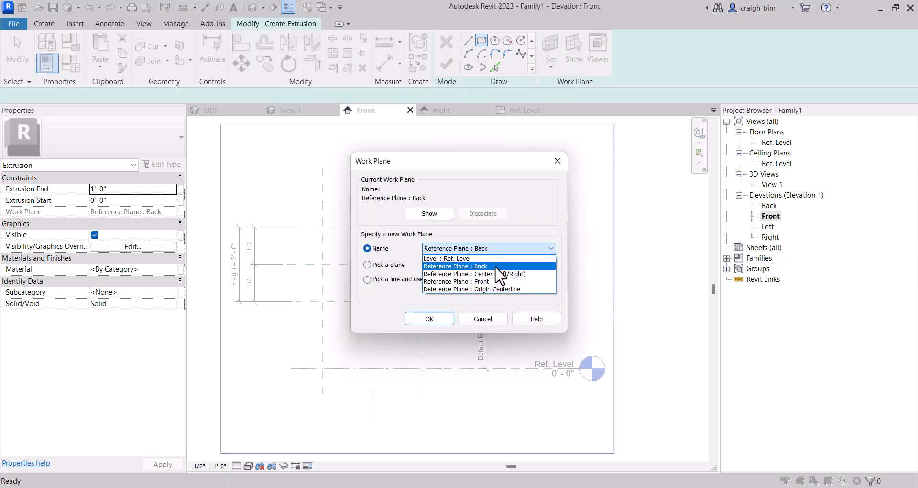
left_click(496, 267)
left_click(429, 318)
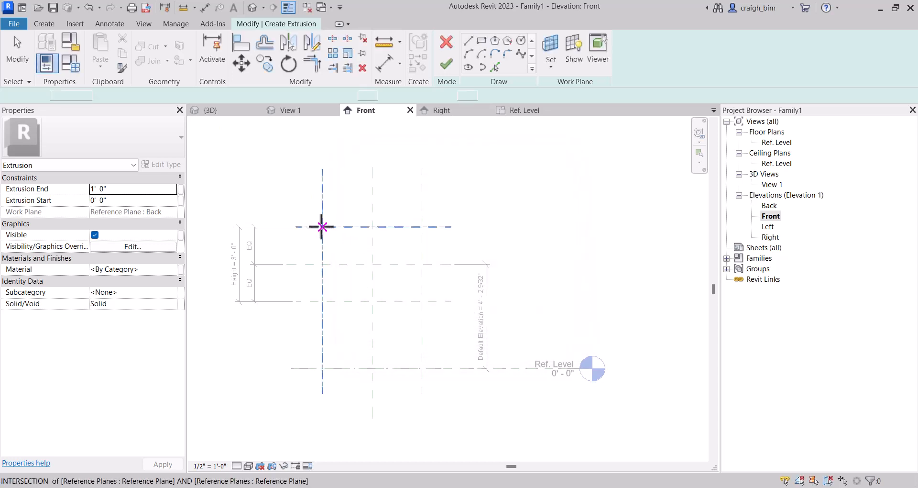
Step: Sketch a 4' by 3' rectangle on the outer reference planes and lock its four sides to them
left_click(323, 226)
left_click(481, 40)
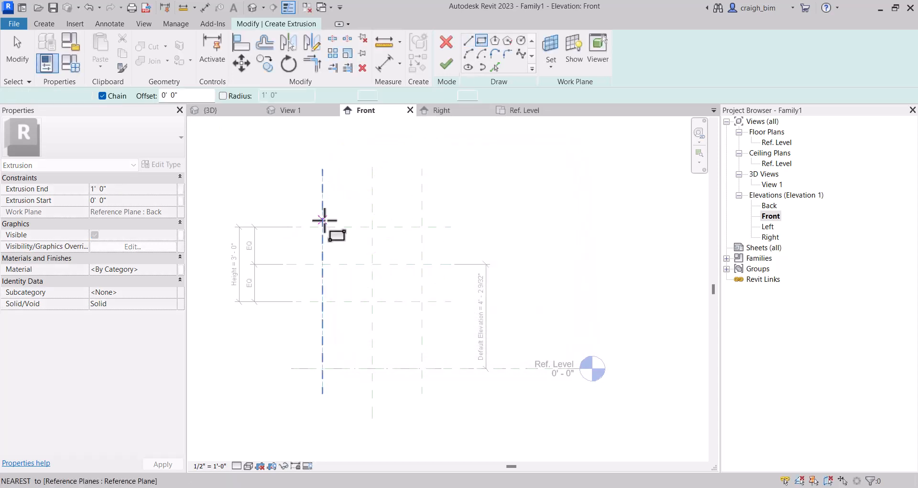
left_click(322, 227)
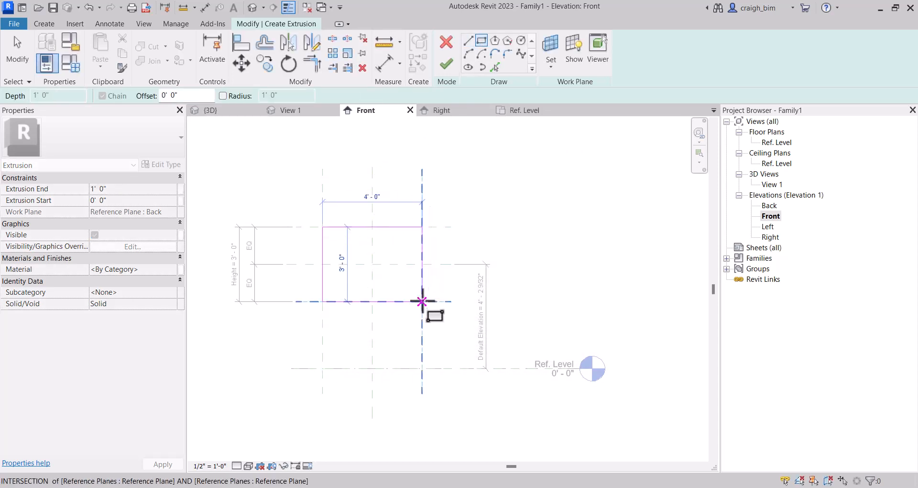
left_click(422, 301)
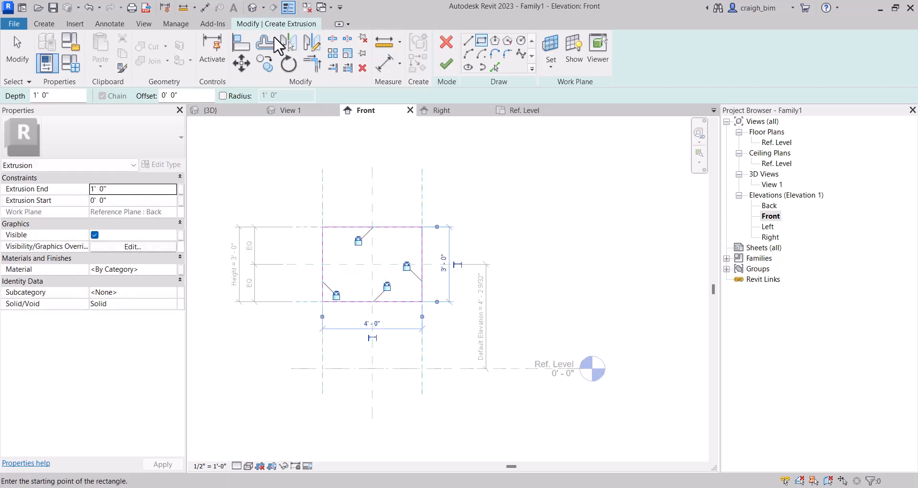
Step: Offset a copy of the whole rectangle inward by 1 1/2" and finish the frame extrusion sketch
left_click(273, 42)
type("1 1/2")
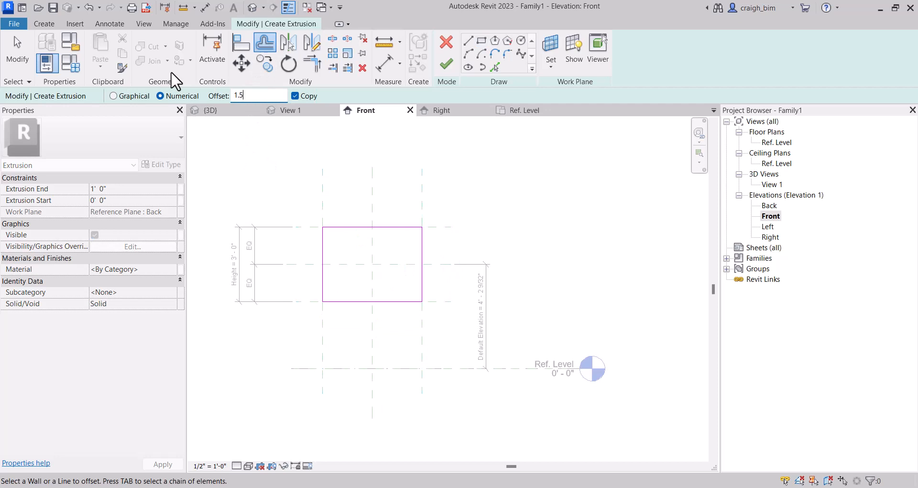
key("Return")
scroll(364, 241, "up", 3)
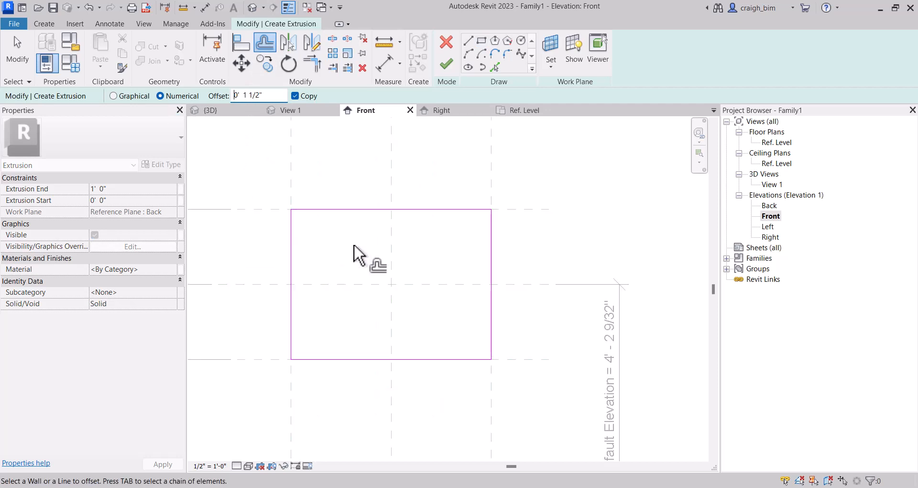
key("Tab")
left_click(351, 212)
key("Escape")
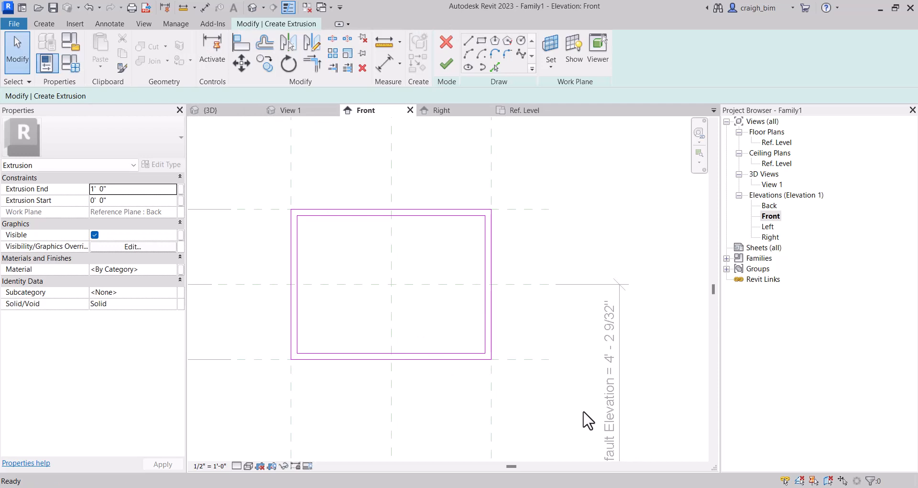
left_click(448, 71)
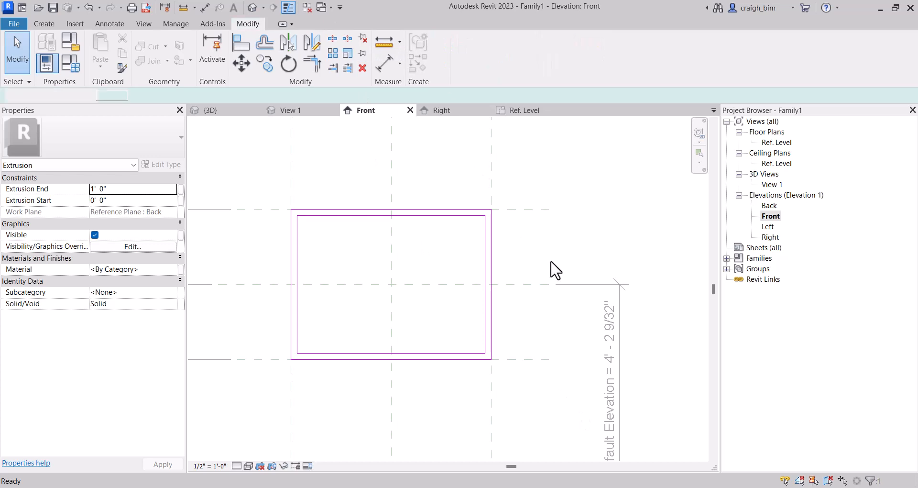
Step: In the Ref. Level floor plan, stretch the frame extrusion to fill the 3" depth between the Front and Back reference planes
double_click(776, 142)
left_click(497, 356)
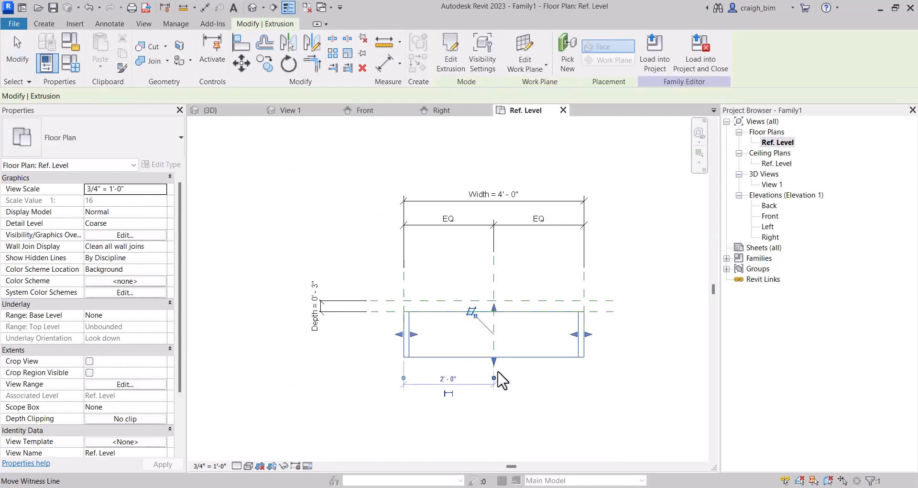
scroll(558, 349, "up", 3)
left_click_drag(448, 286, 455, 263)
left_click_drag(455, 373, 455, 303)
key("Escape")
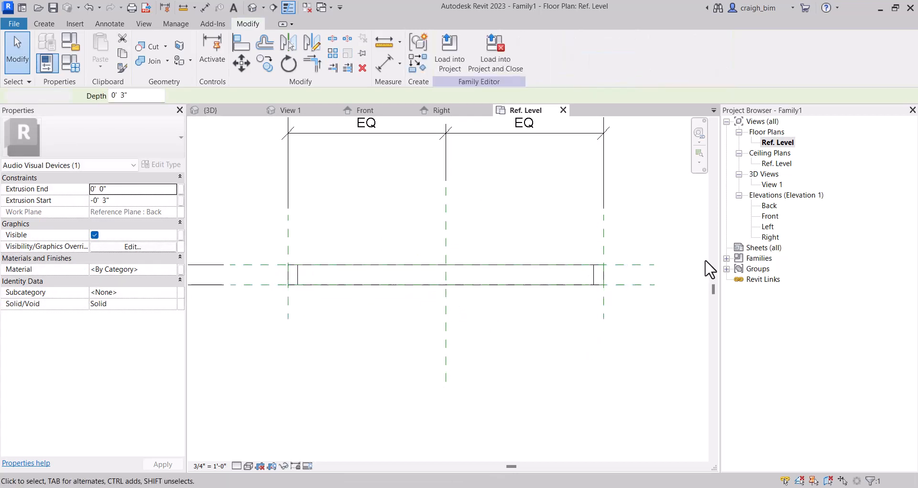
Step: In the Front elevation, start another extrusion on Reference Plane : Back with the rectangle draw tool
double_click(769, 216)
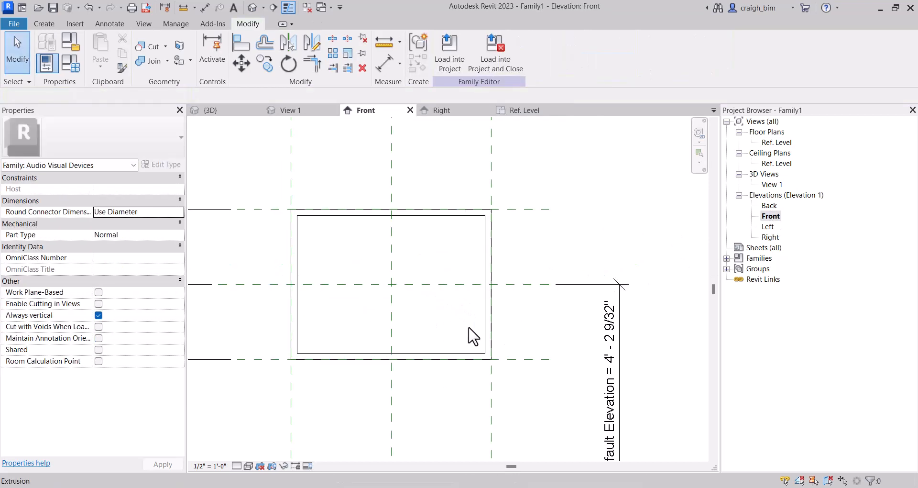
left_click(44, 24)
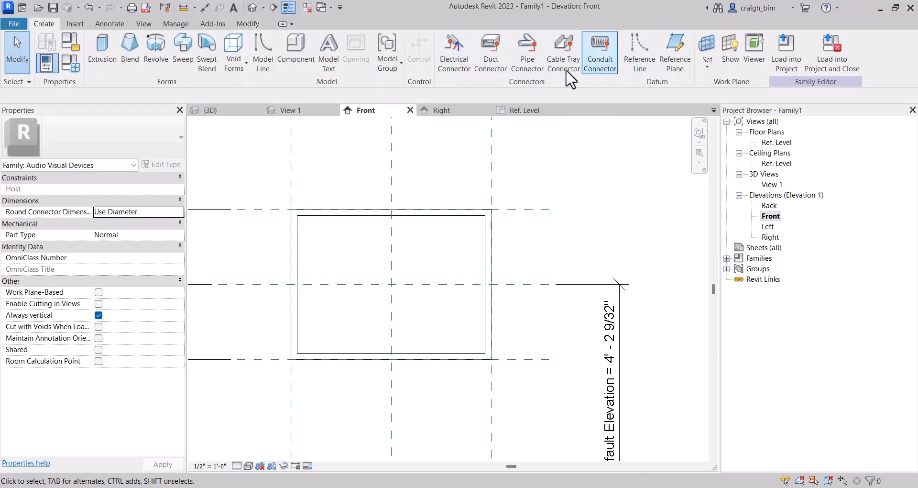
left_click(118, 47)
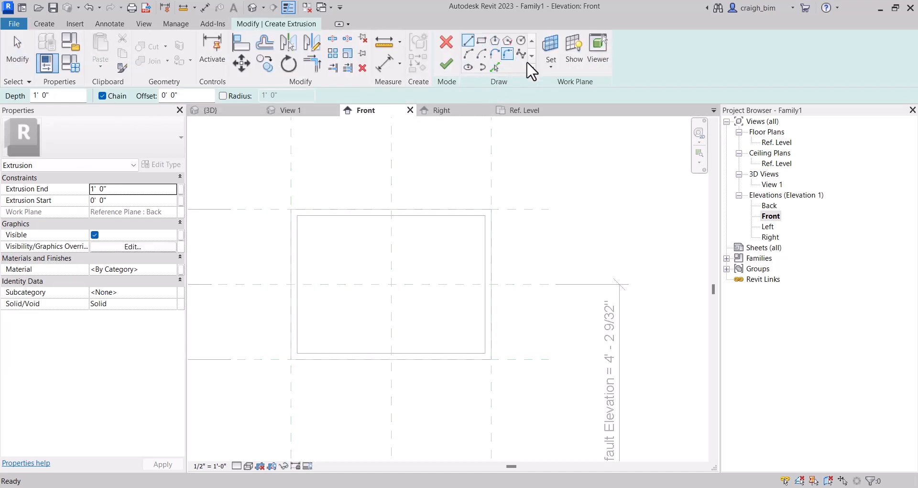
left_click(548, 69)
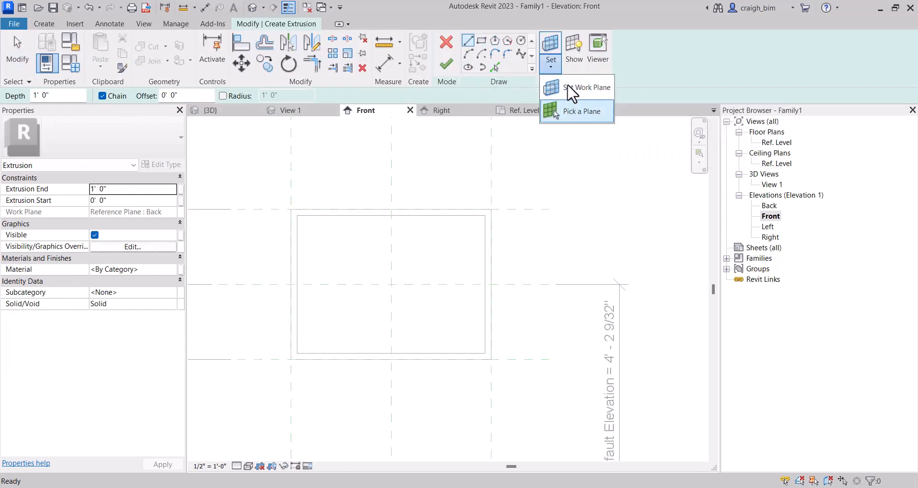
left_click(569, 87)
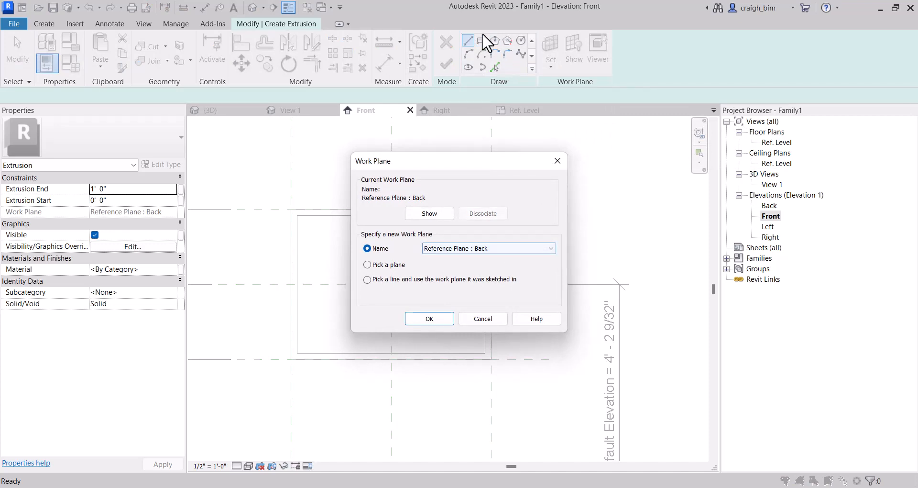
key("Return")
left_click(482, 40)
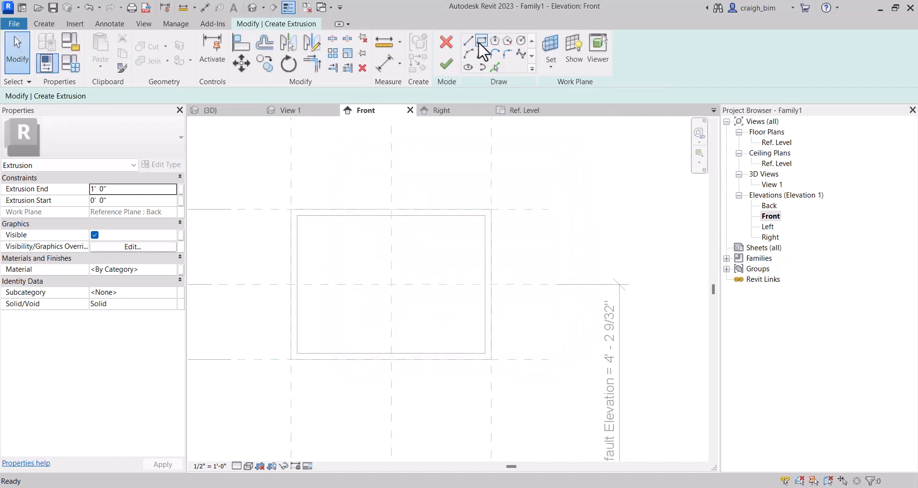
Step: Sketch a 3'-9" by 2'-9" rectangle on the frame's inner edges, lock its four sides and finish the extrusion
left_click(297, 215)
left_click(485, 352)
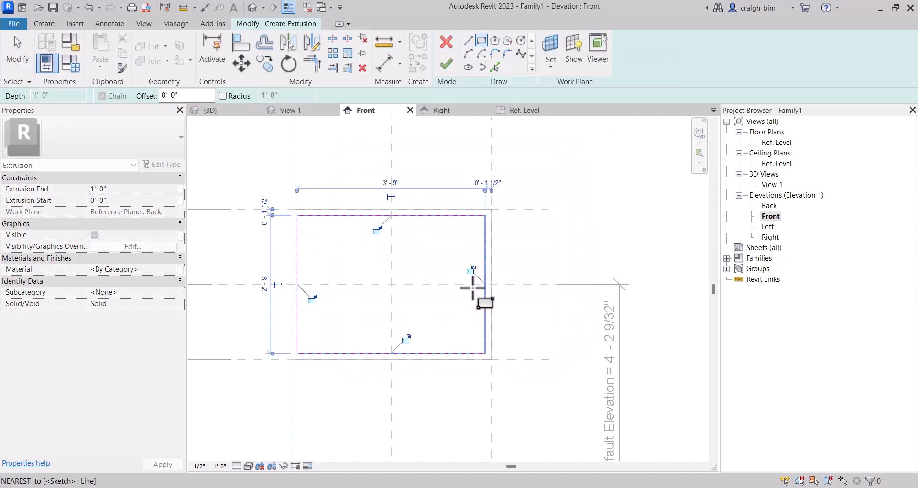
left_click(471, 270)
left_click(377, 230)
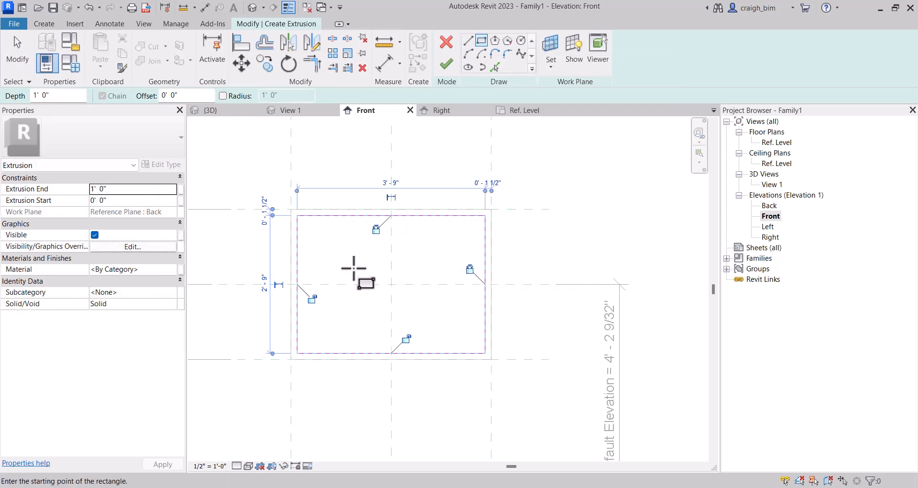
left_click(312, 298)
left_click(406, 339)
left_click(446, 65)
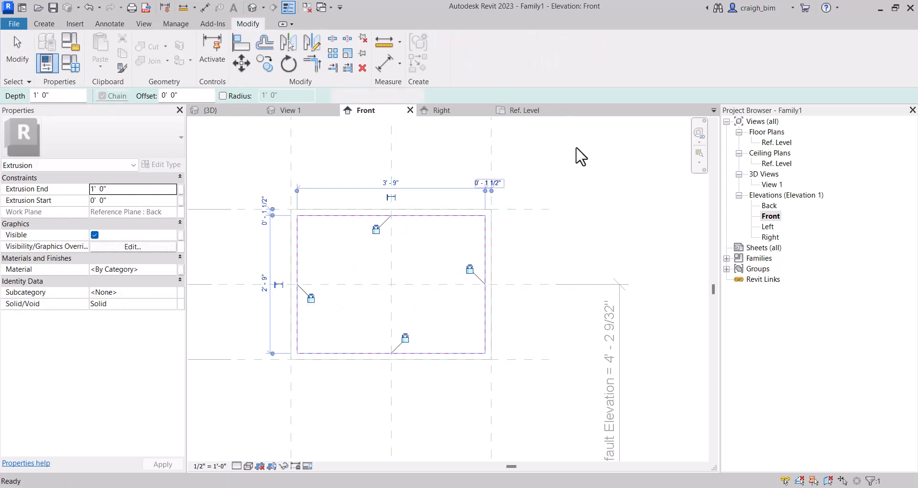
left_click(605, 204)
Step: In the Ref. Level floor plan, change the inner extrusion's work plane to Reference Plane : Front
double_click(777, 142)
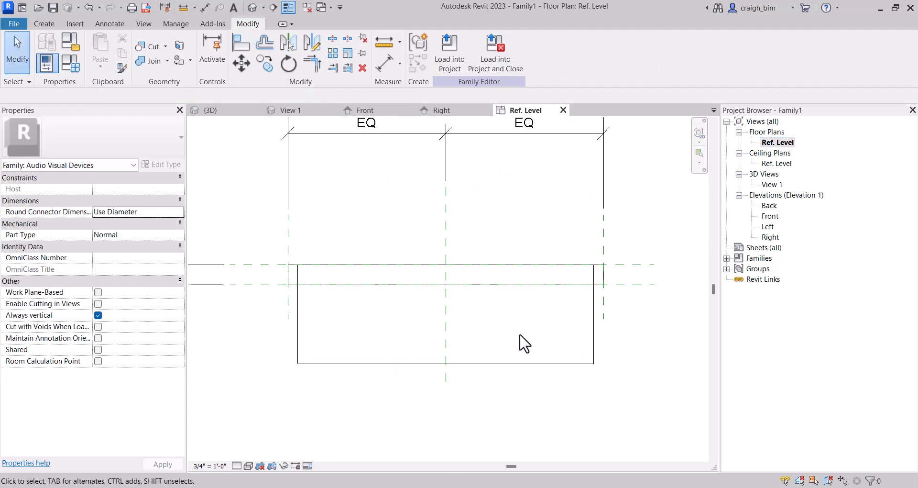
left_click(594, 331)
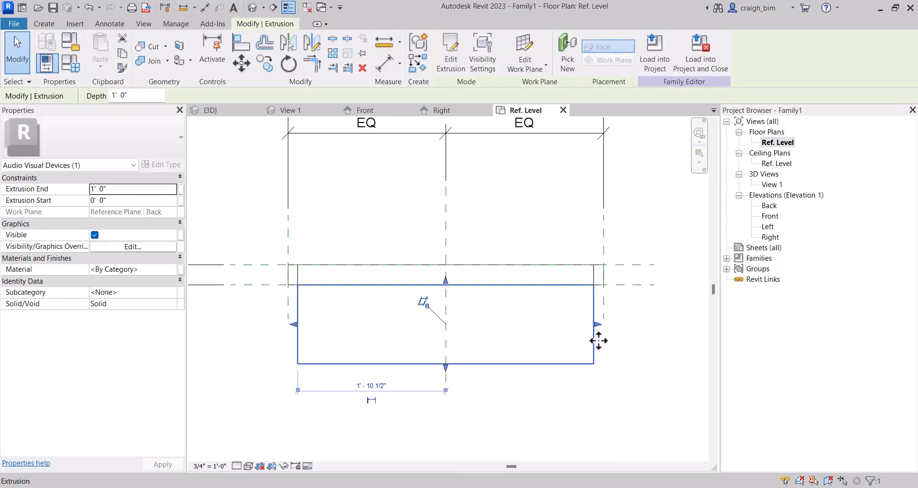
left_click(651, 265)
left_click(623, 303)
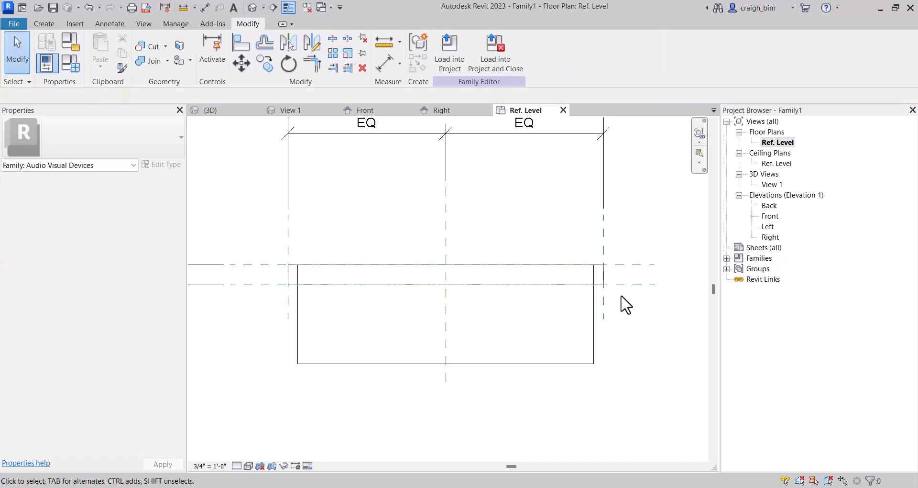
left_click(598, 331)
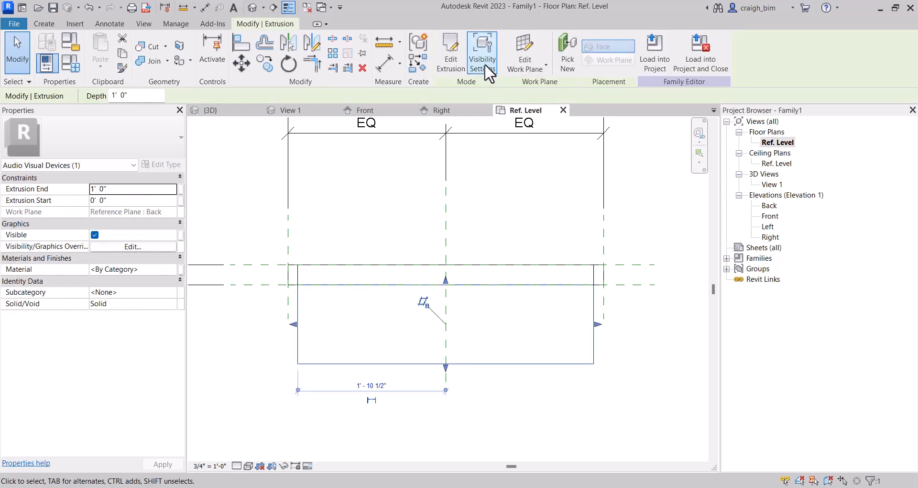
left_click(530, 68)
left_click(531, 86)
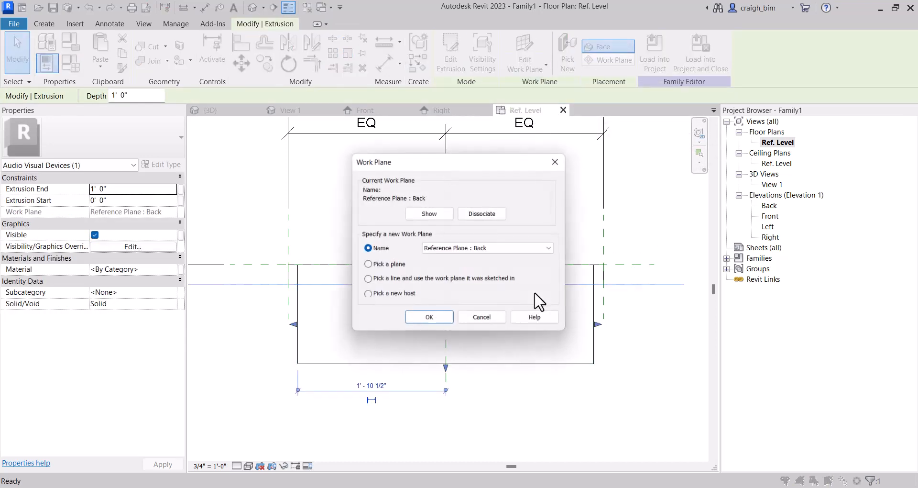
left_click(548, 248)
left_click(486, 260)
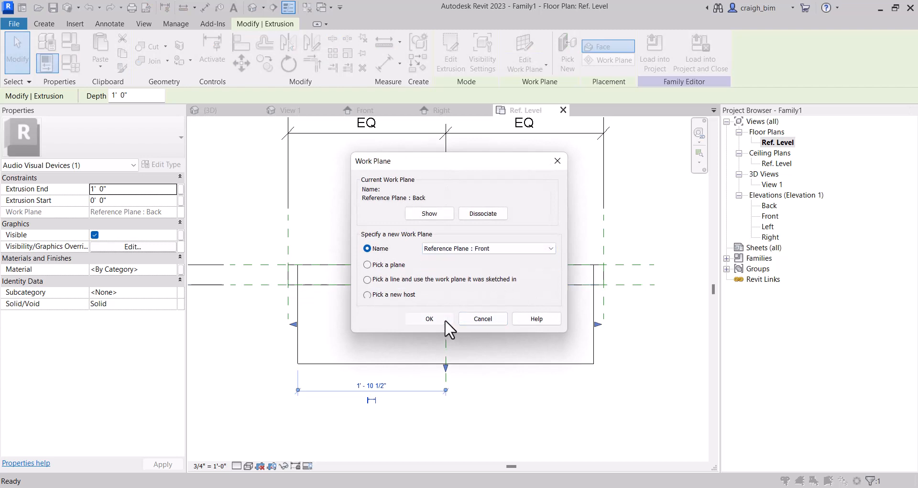
left_click(445, 319)
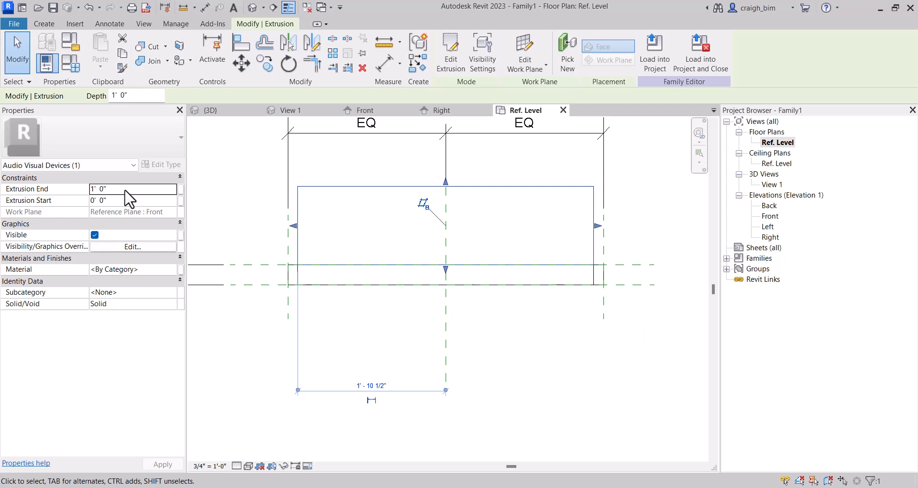
Step: Set the inner extrusion's start to -1/2" and stretch its far end to the Back reference plane
left_click(143, 201)
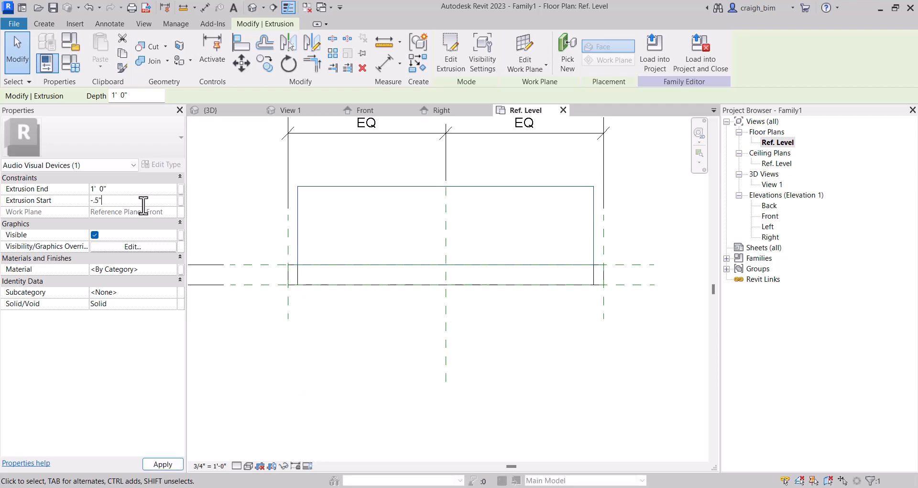
key("Return")
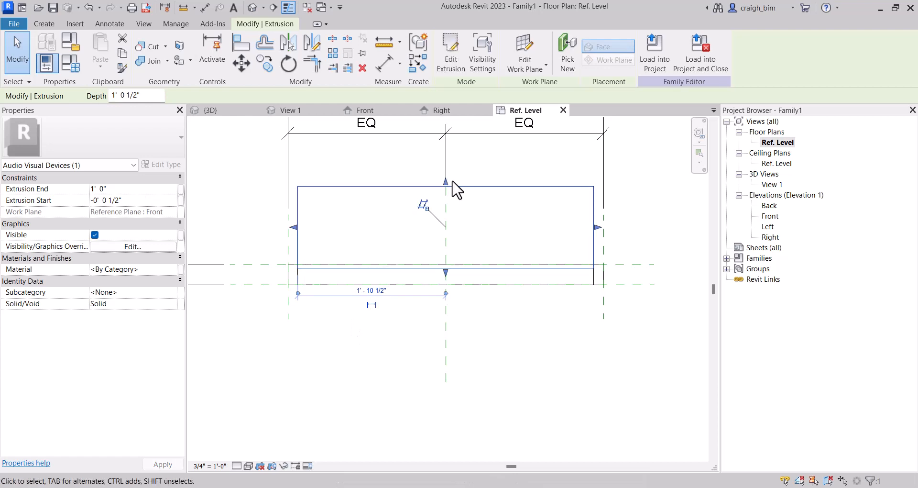
left_click_drag(451, 188, 455, 307)
left_click(440, 356)
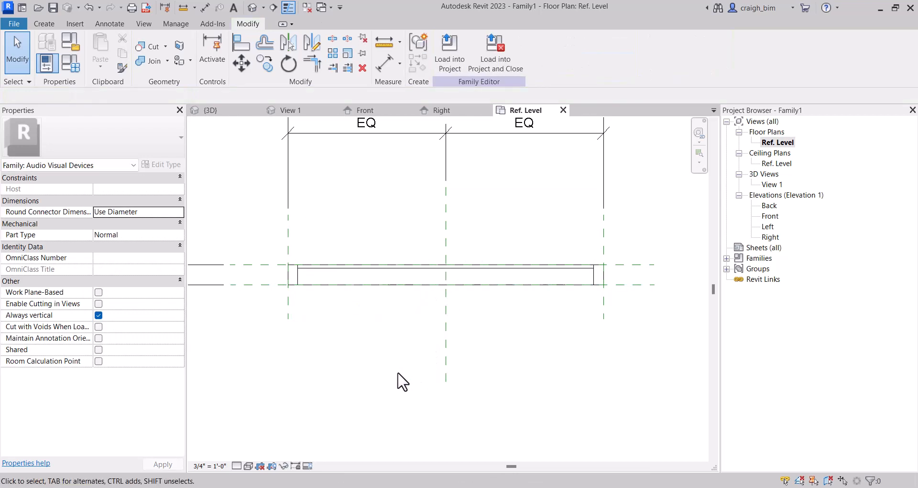
Step: Set the Depth dimension to 4" and check how the frame and inner extrusion follow the reference planes
scroll(318, 342, "down", 2)
middle_click_drag(318, 342, 475, 337)
left_click(338, 311)
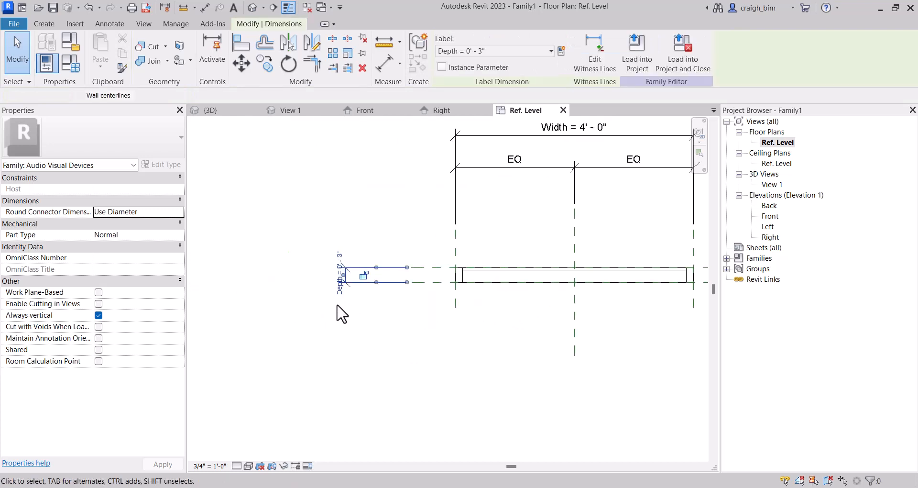
left_click(339, 293)
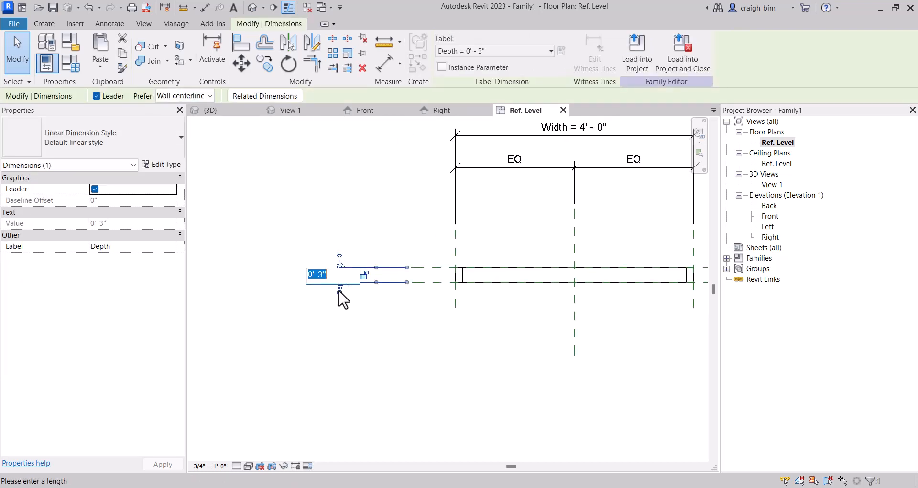
type("0 4")
key("Return")
scroll(476, 265, "up", 2)
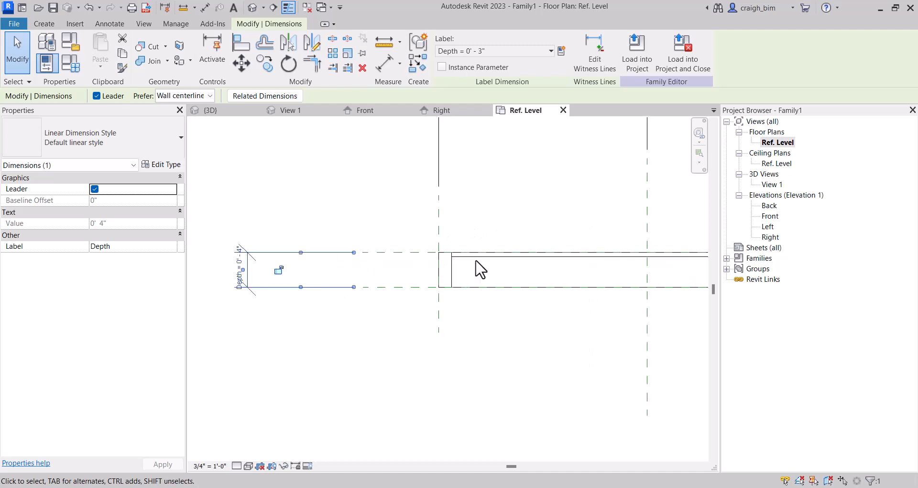
scroll(451, 260, "up", 2)
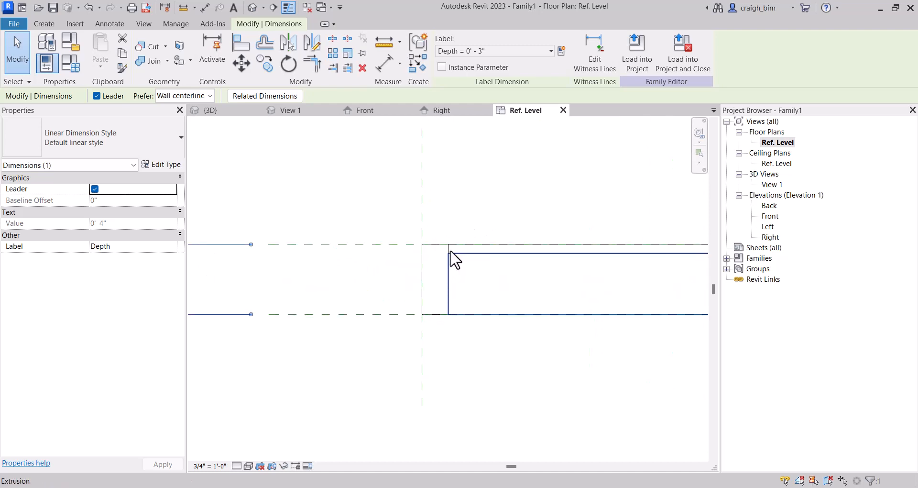
scroll(353, 308, "down", 3)
left_click(400, 390)
middle_click_drag(399, 390, 330, 400)
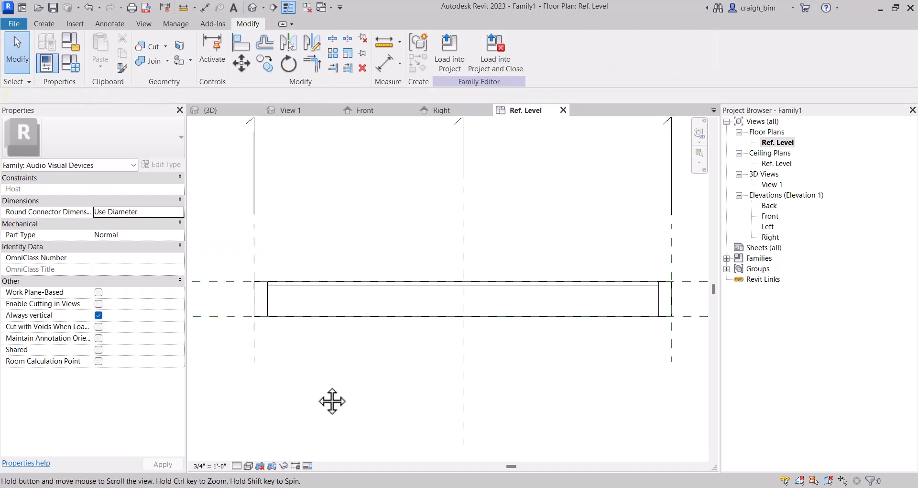
Step: Open the default 3D view and switch it to a shaded visual style
left_click(252, 7)
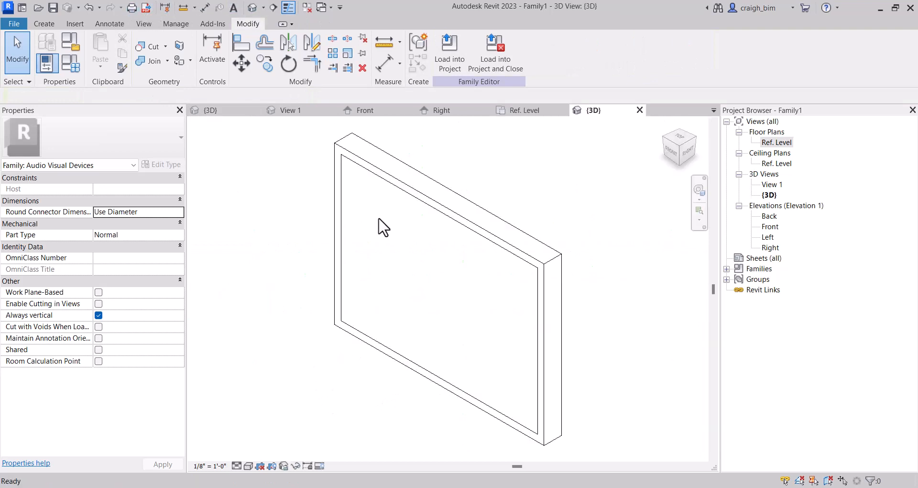
left_click(248, 465)
left_click(292, 429)
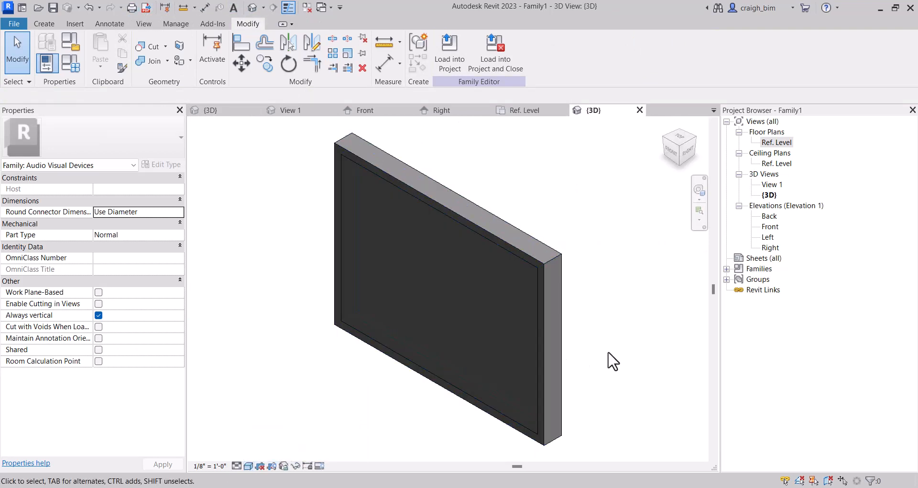
Step: Set the inner screen extrusion's start to -1/4", keeping Reference Plane : Front as its work plane
middle_click_drag(613, 361, 580, 374, "shift")
scroll(581, 385, "up", 5)
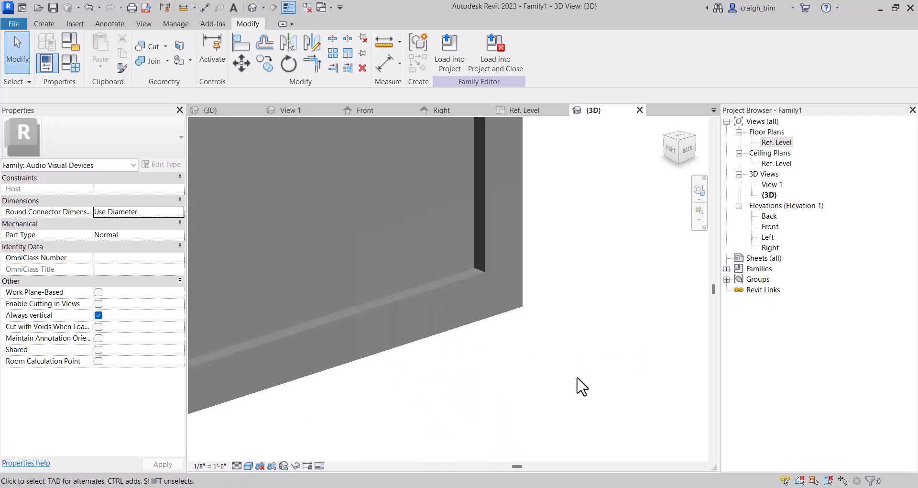
scroll(606, 276, "down", 2)
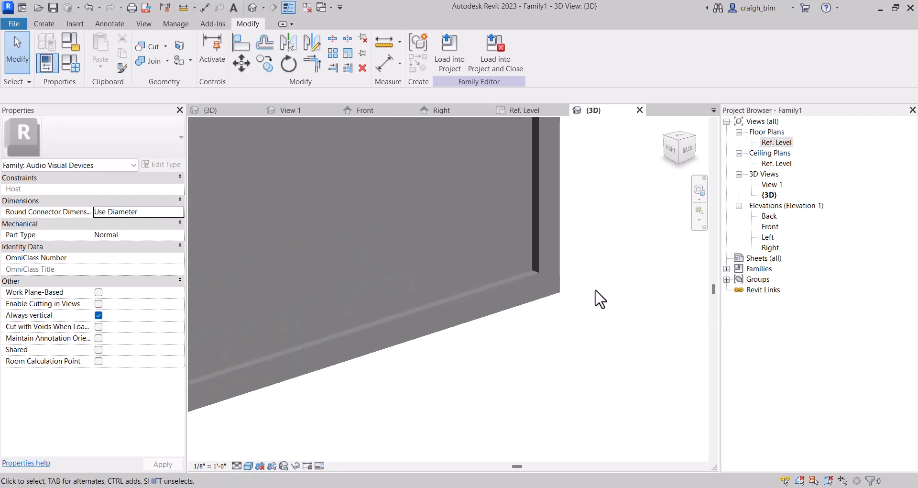
left_click(527, 267)
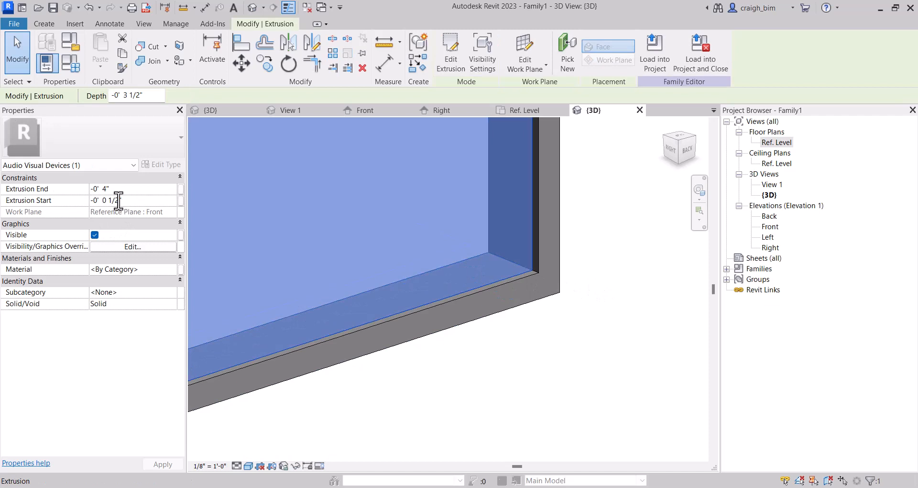
type("4")
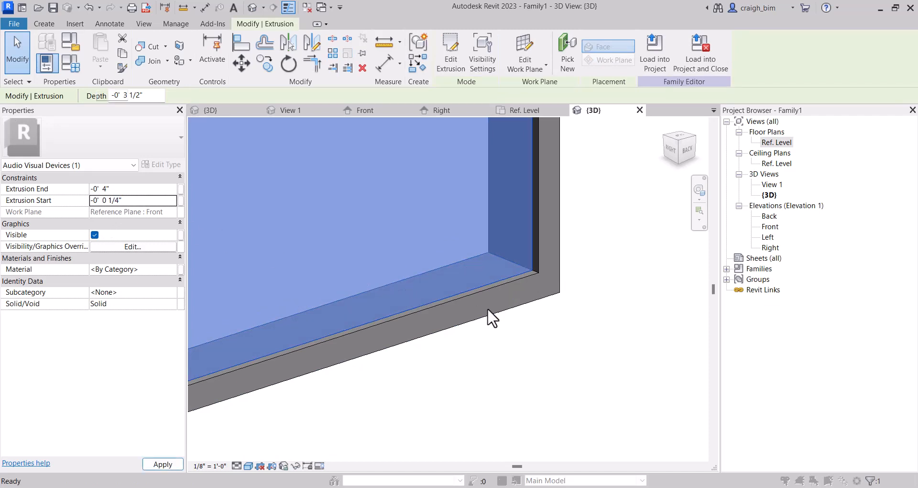
left_click(601, 323)
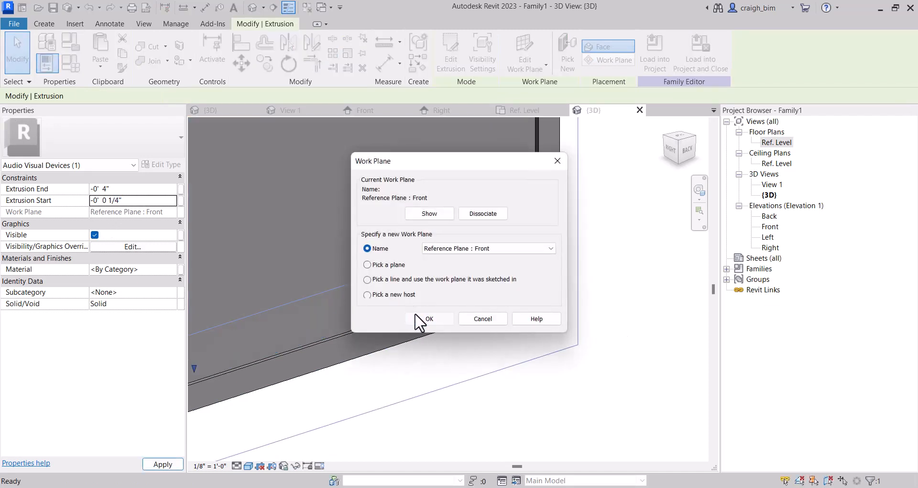
left_click(417, 318)
left_click(653, 311)
scroll(662, 297, "down", 5)
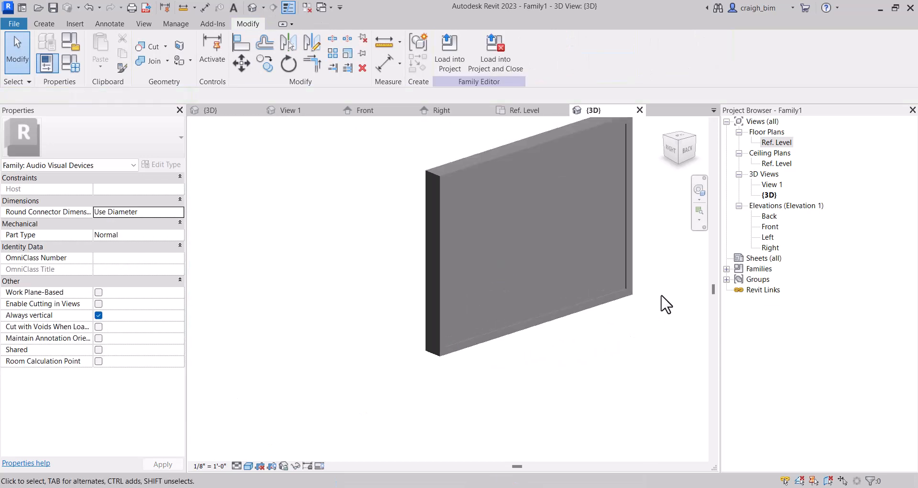
middle_click_drag(661, 296, 596, 334)
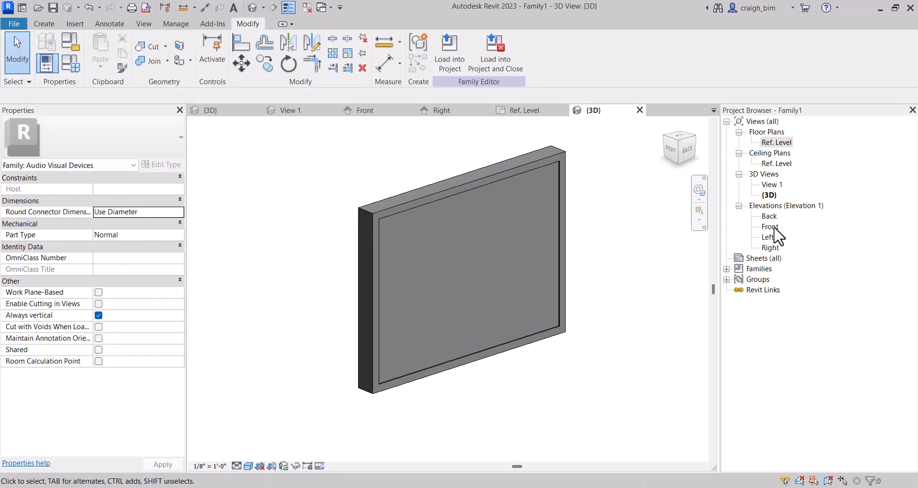
double_click(771, 227)
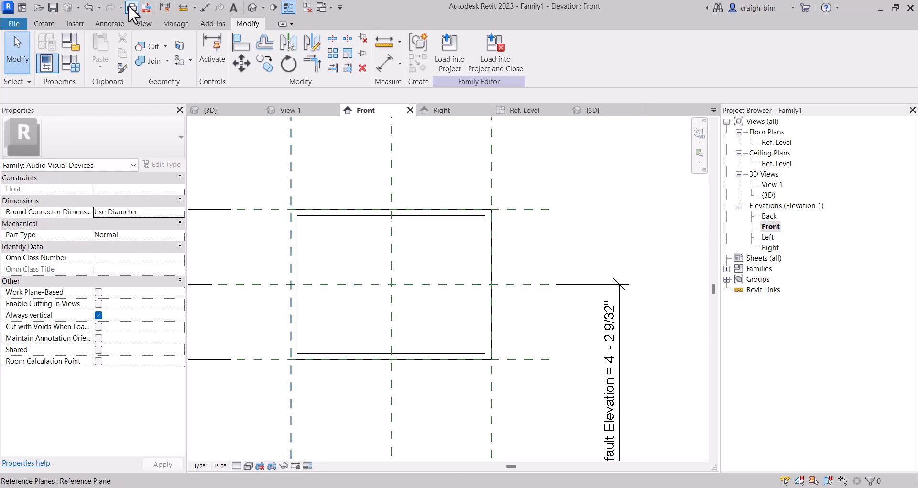
left_click(252, 9)
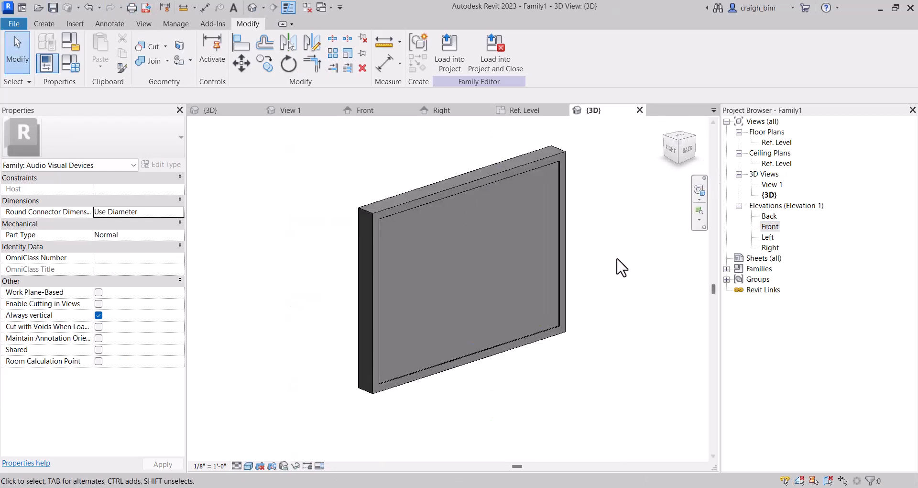
middle_click_drag(632, 271, 575, 294, "shift")
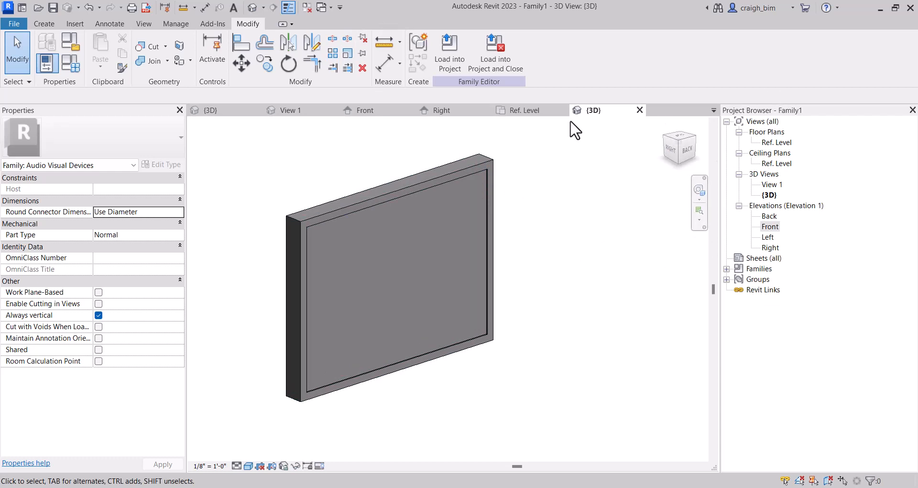
left_click(507, 163)
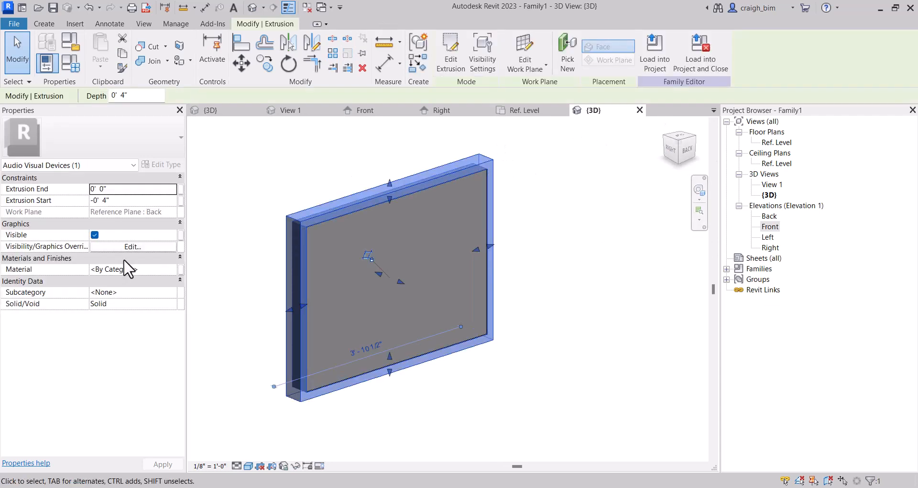
left_click(174, 269)
left_click(173, 270)
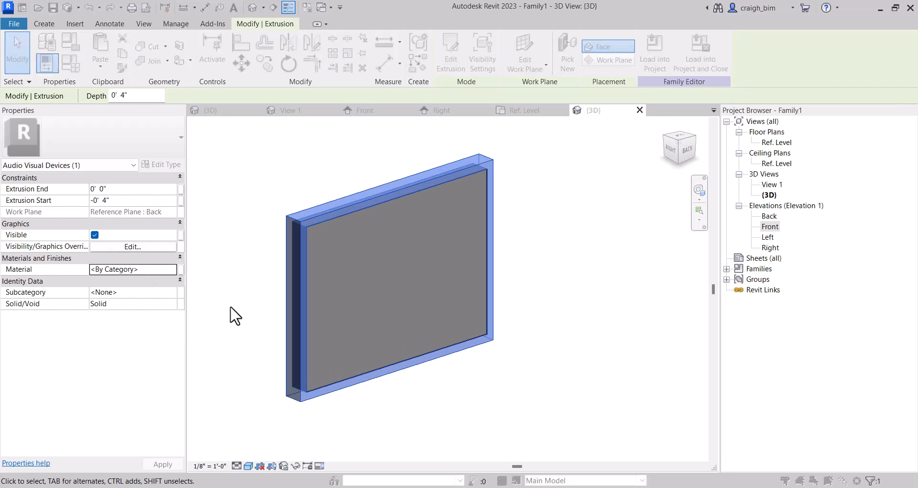
key("Escape")
key("Escape")
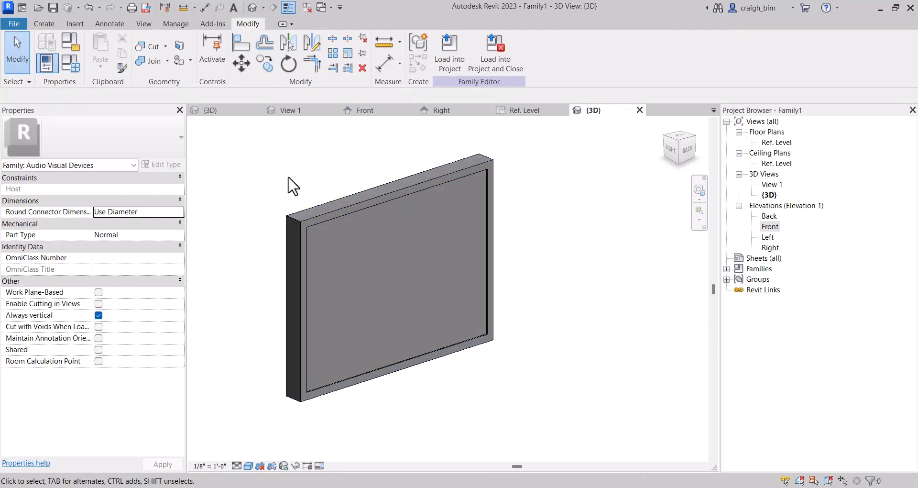
Step: Associate the outer frame extrusion's material with a new type parameter named Mat-Frame under Materials and Finishes
left_click(297, 217)
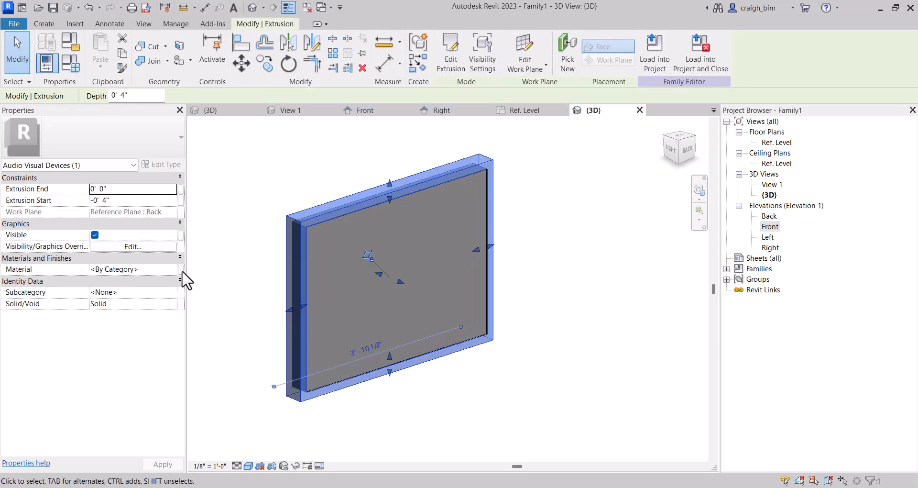
left_click(181, 269)
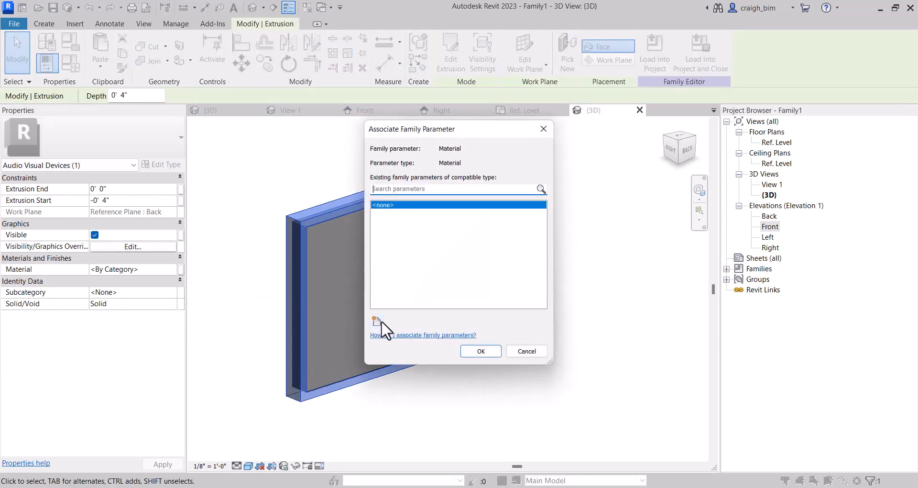
left_click(378, 321)
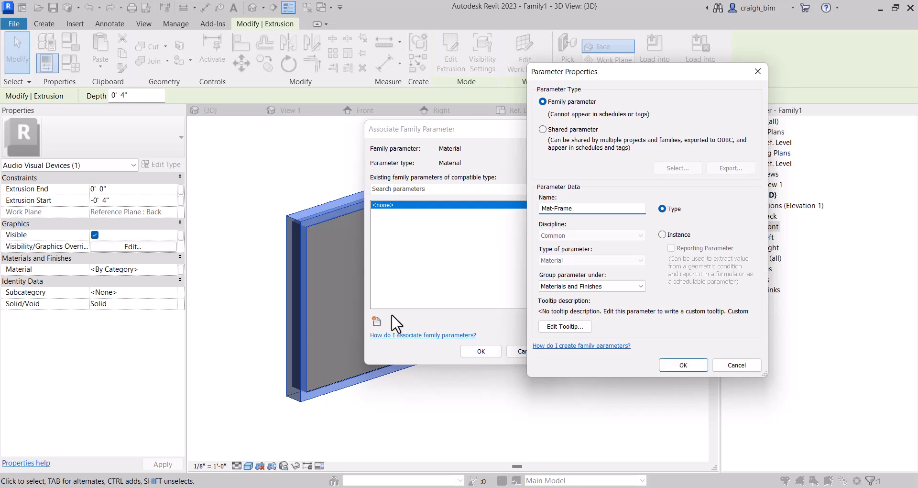
left_click(683, 365)
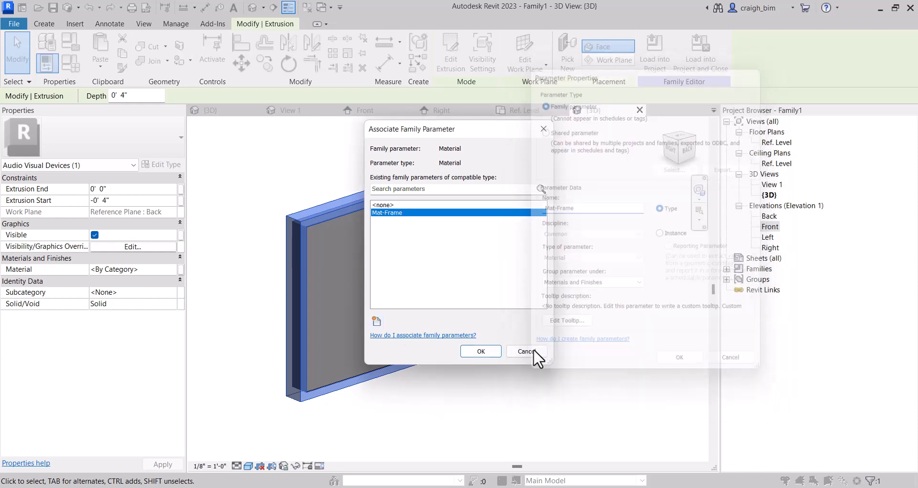
left_click(478, 349)
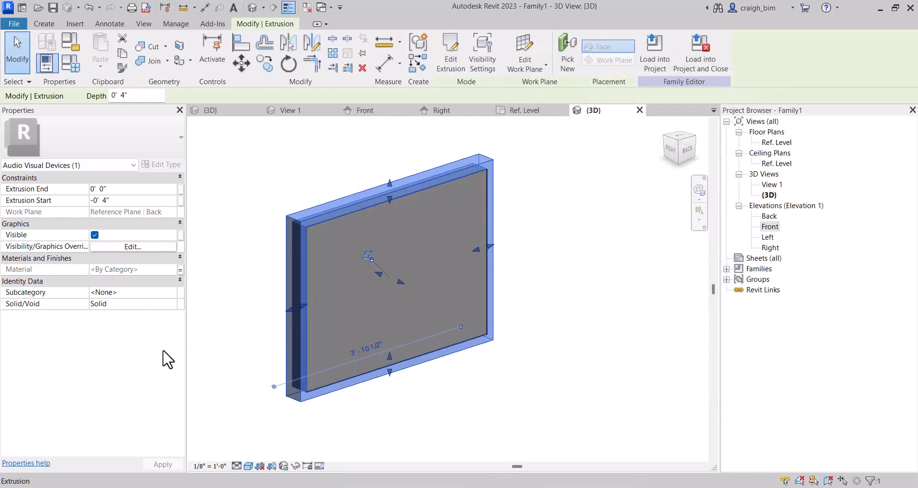
left_click(274, 219)
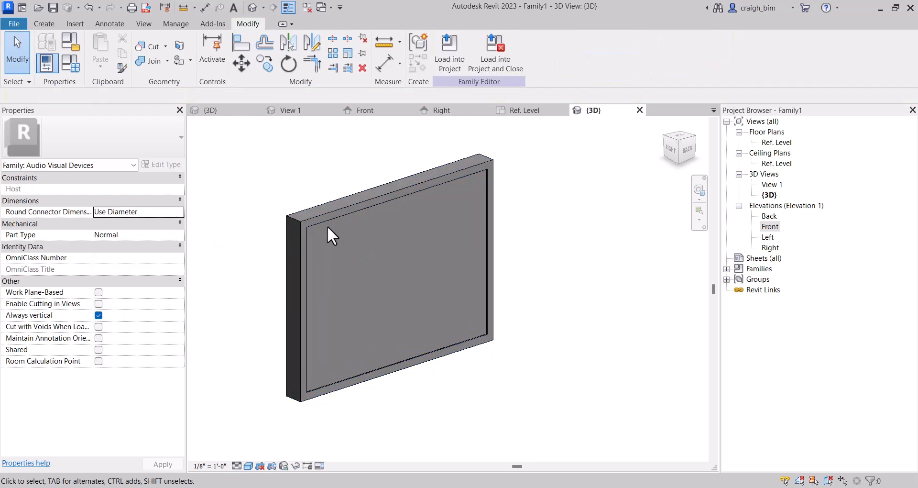
Step: Associate the inner screen extrusion's material with a new type parameter named Mat-Screen, and open the family types
left_click(327, 225)
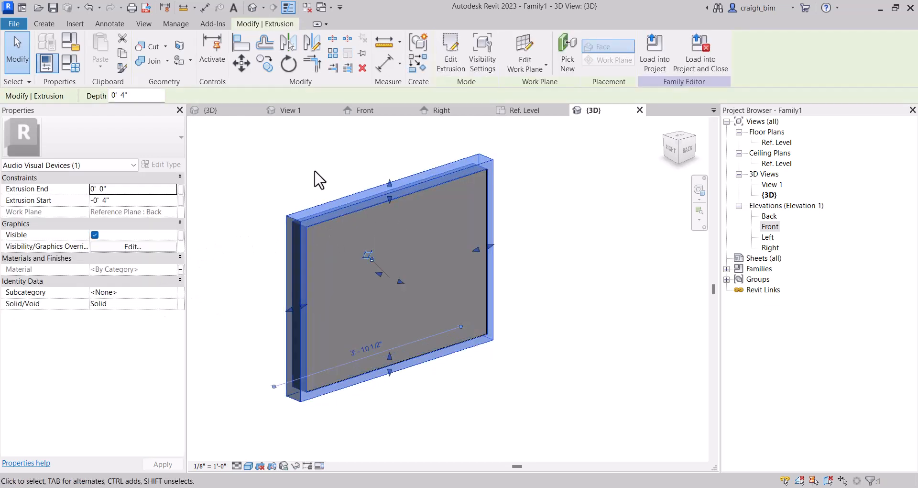
left_click(315, 172)
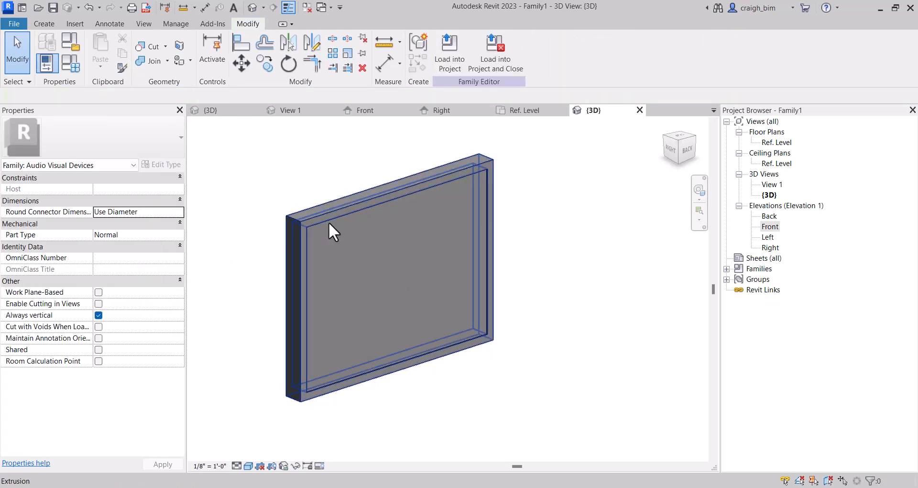
left_click(329, 222)
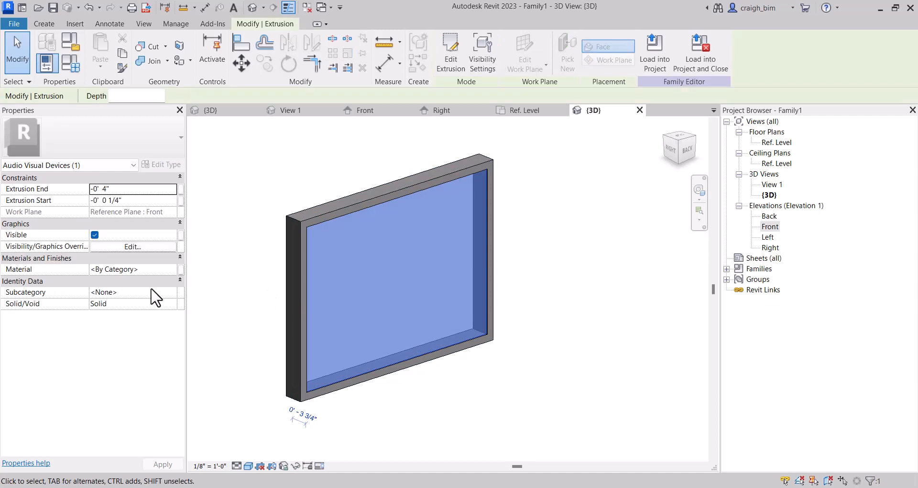
left_click(182, 268)
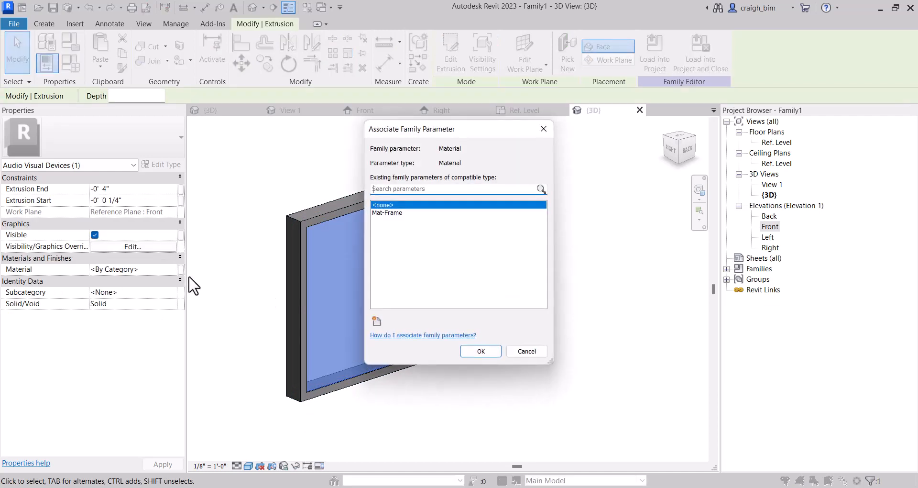
left_click(376, 321)
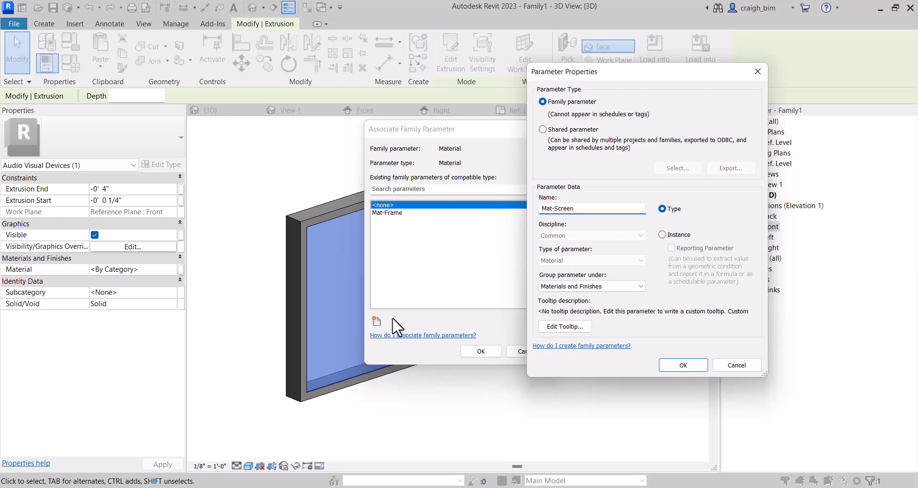
left_click(679, 365)
left_click(488, 347)
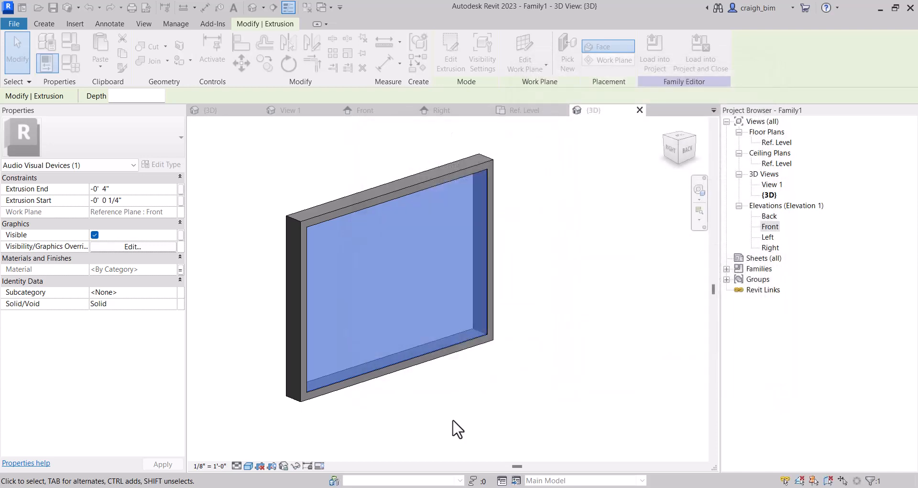
left_click(455, 430)
left_click(70, 65)
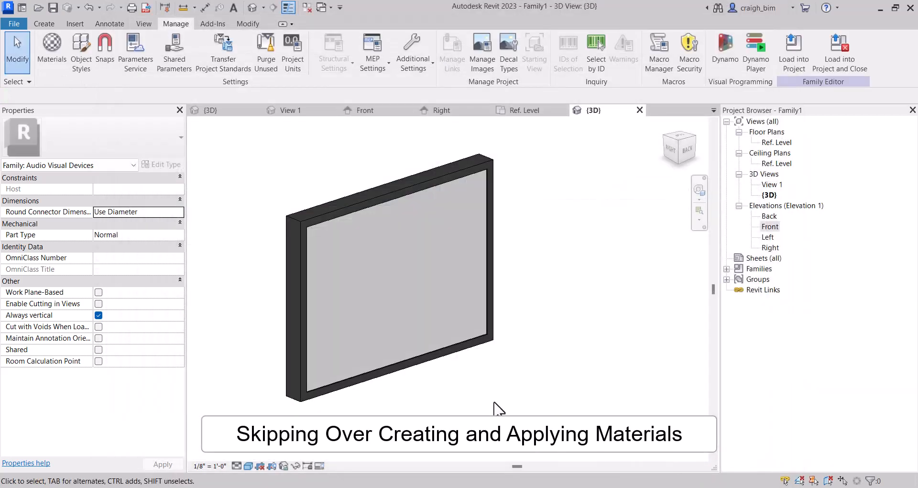
Step: In the Ref. Level floor plan, set the Width dimension to 5'
double_click(777, 142)
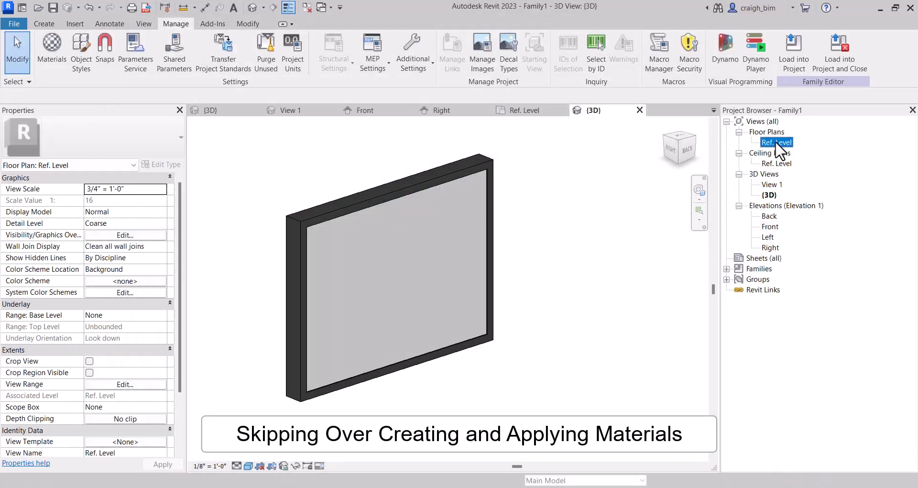
scroll(378, 318, "down", 3)
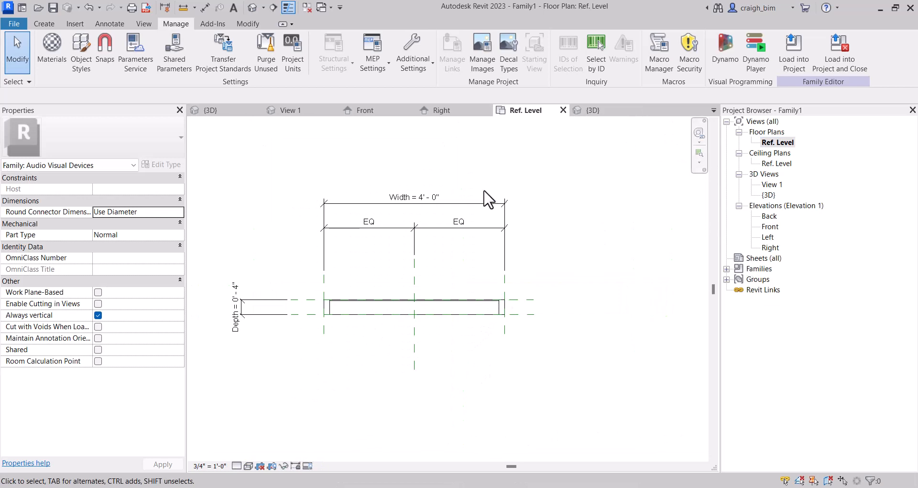
left_click(434, 199)
left_click(430, 193)
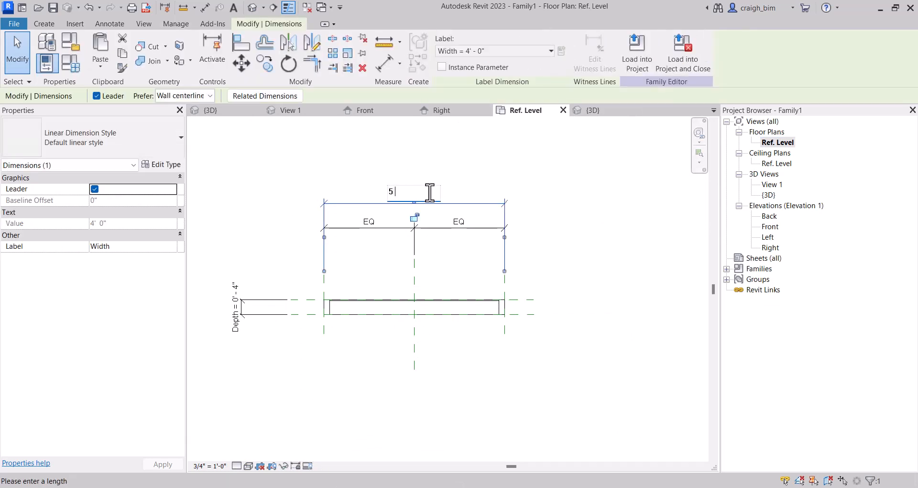
key("Return")
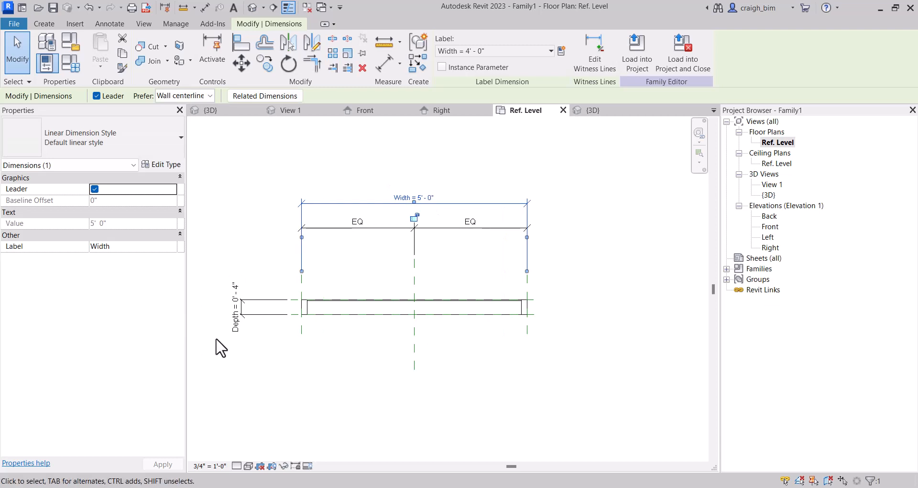
Step: Flex the Depth dimension by setting it to 2" and restoring it to 4"
left_click(232, 327)
left_click(234, 324)
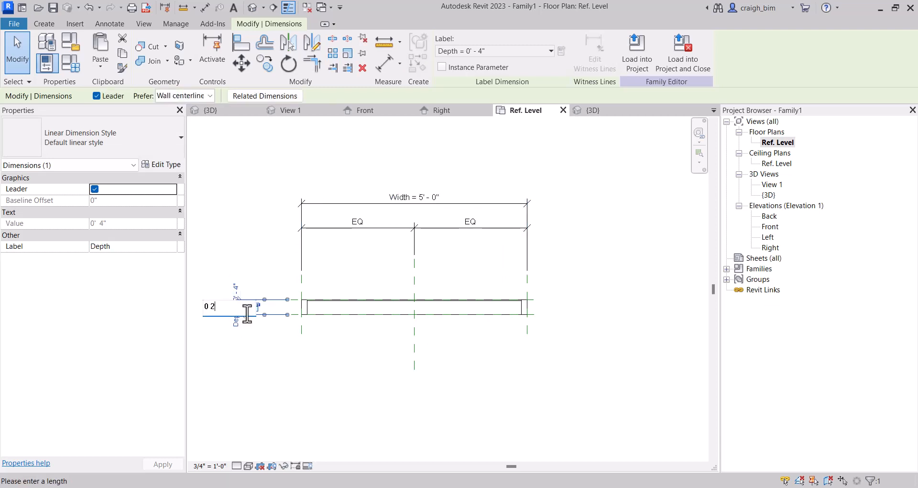
type("0 2")
key("Return")
left_click(237, 296)
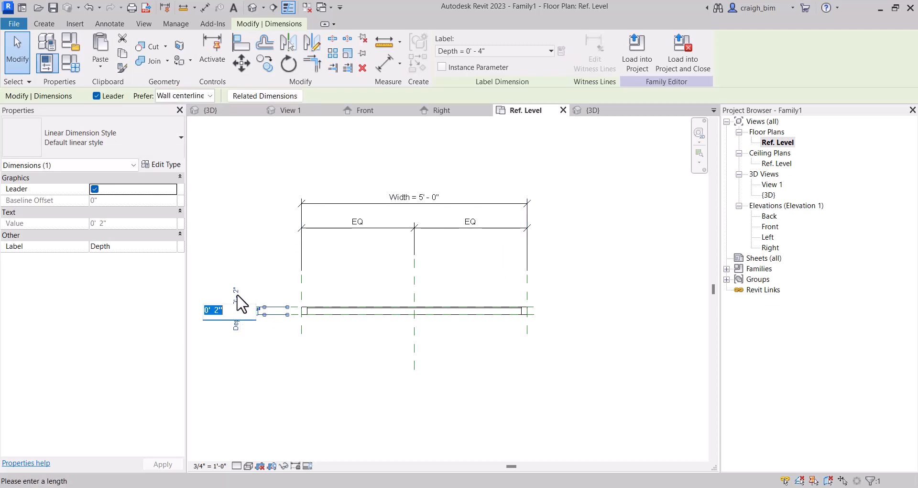
type("0 4")
key("Return")
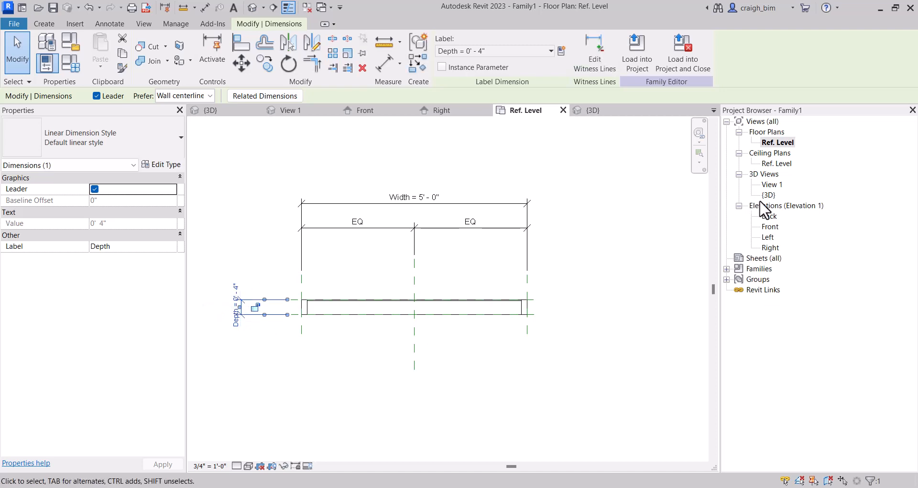
Step: In the Front elevation, flex the Height dimension by setting it to 2', then 4', and restoring it to 3'
double_click(770, 227)
left_click(606, 253)
scroll(553, 282, "down", 3)
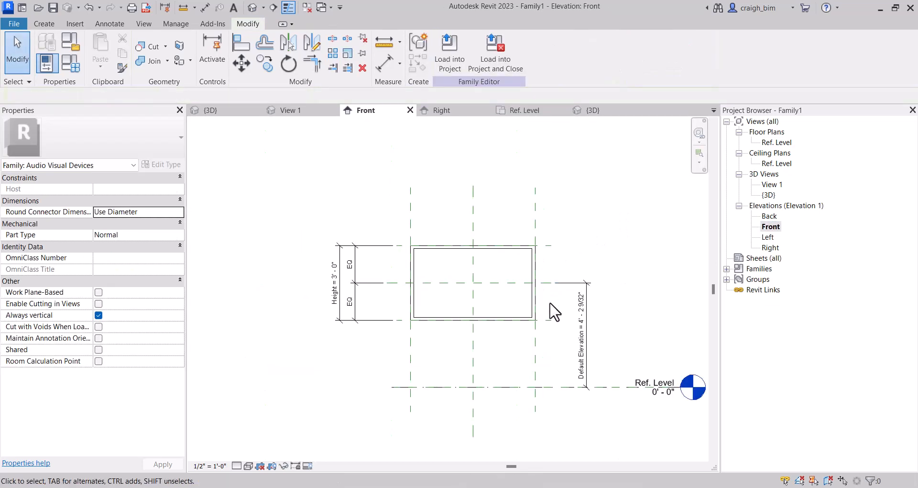
left_click(335, 287)
left_click(337, 287)
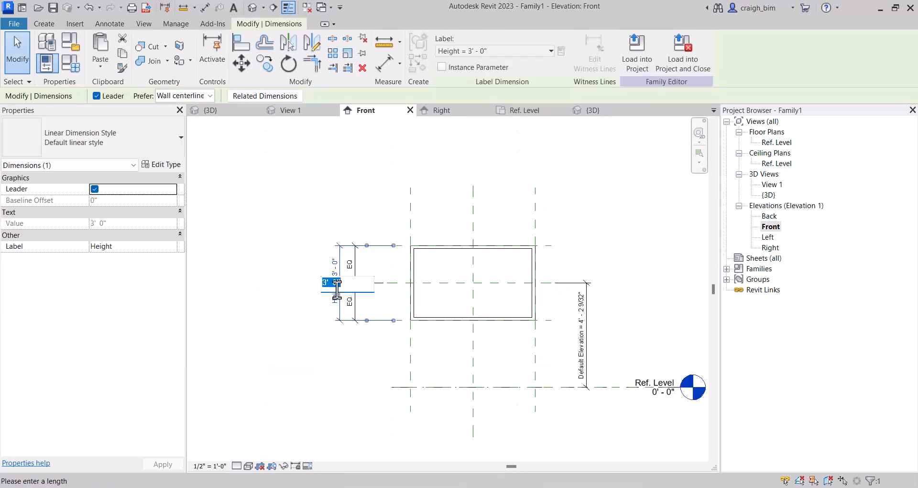
type("2")
key("Return")
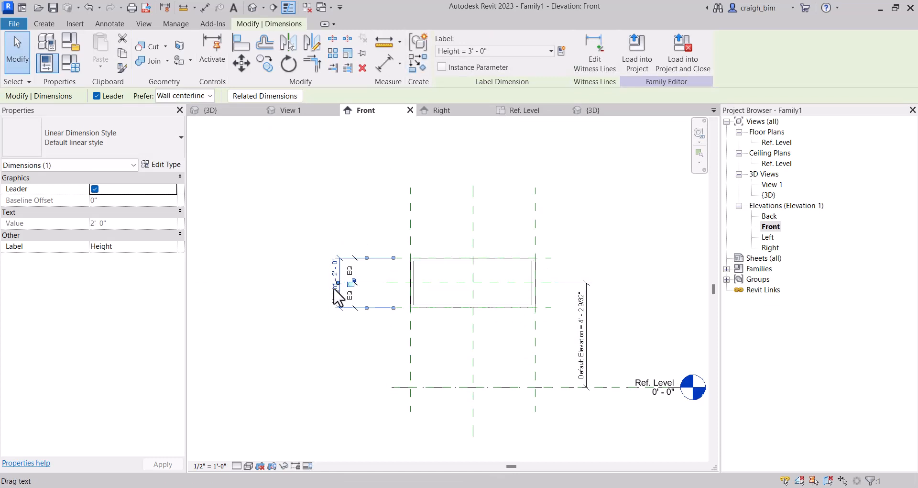
left_click(335, 280)
type("4")
key("Return")
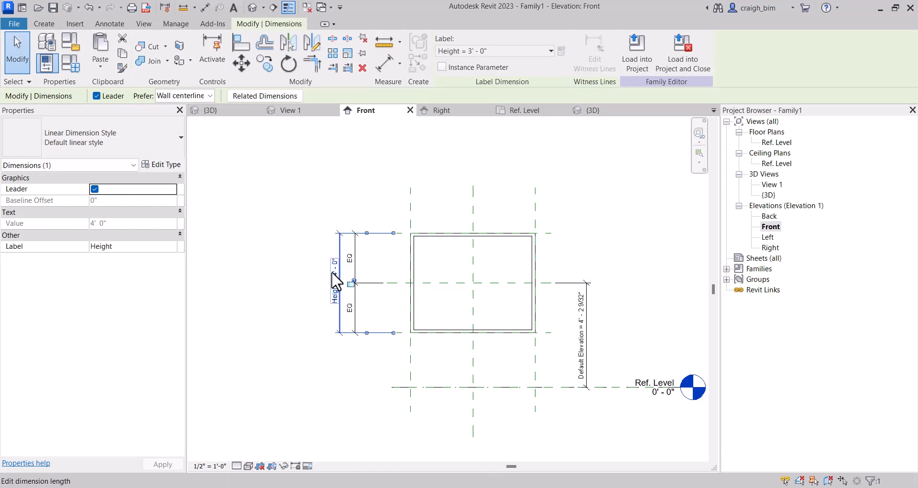
left_click(334, 280)
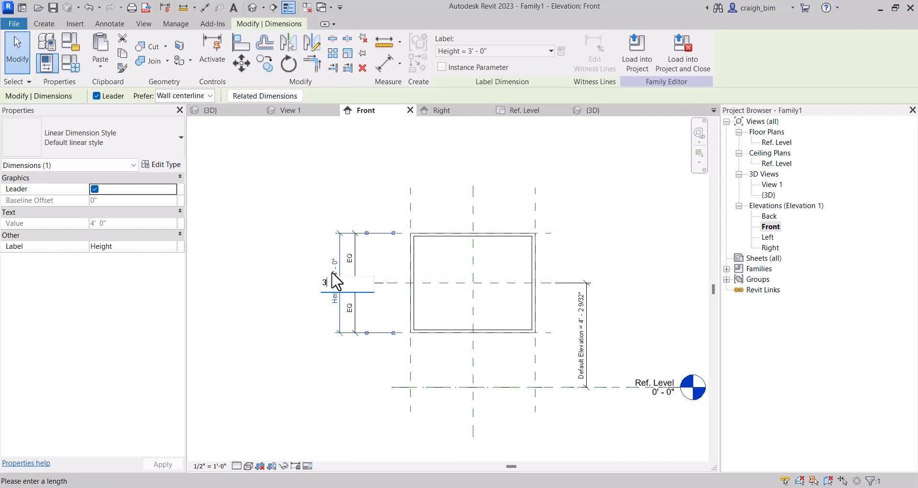
key("Return")
Step: Set the Default Elevation dimension in the Front elevation to 5'
left_click(582, 365)
left_click(583, 367)
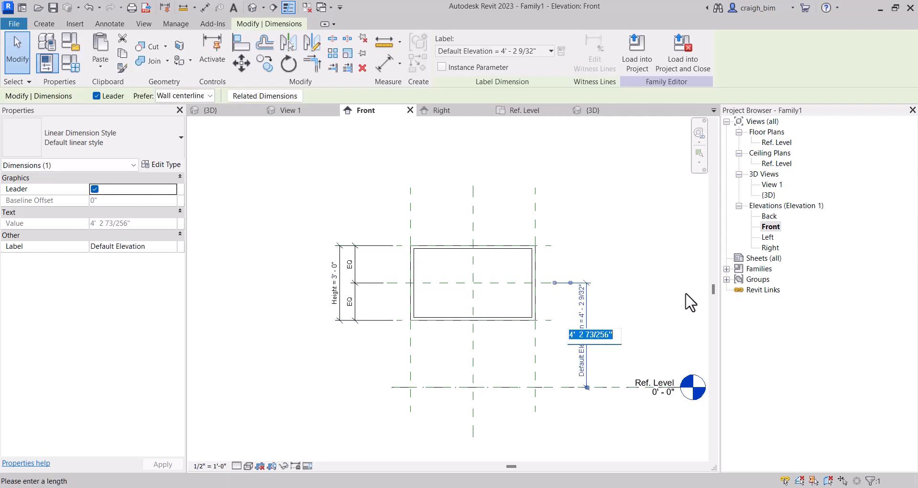
type("5")
key("Return")
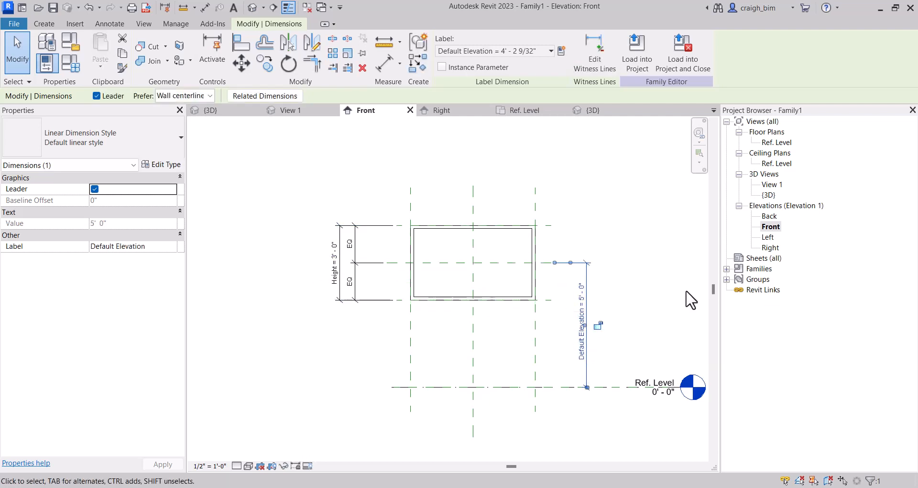
left_click(680, 224)
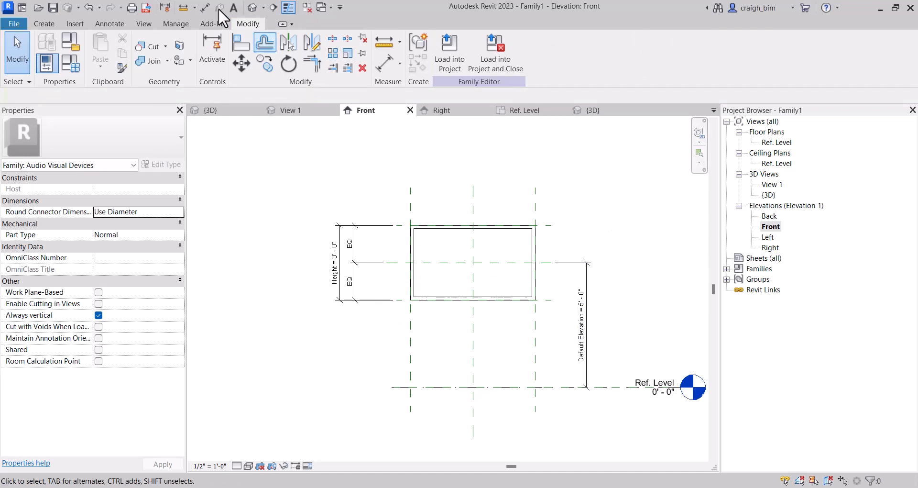
Step: Return to the Ref. Level floor plan and save the family as TV in the E2 Family folder
double_click(776, 143)
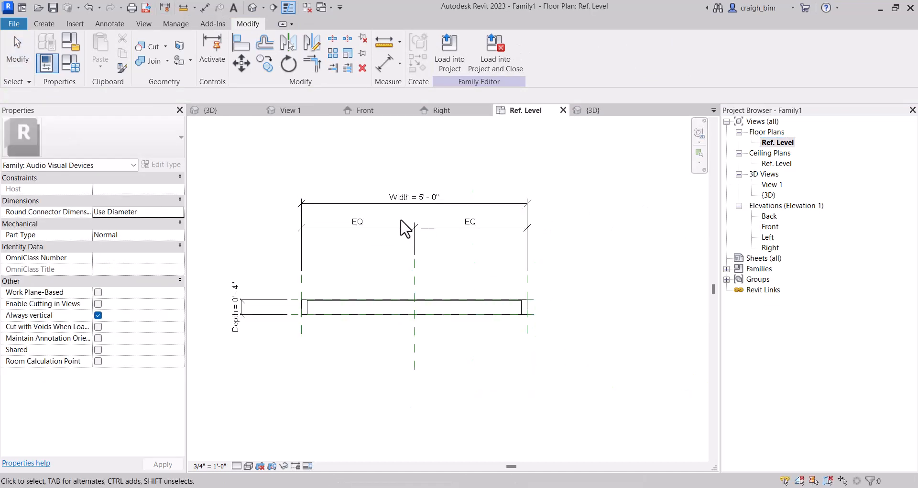
left_click(53, 8)
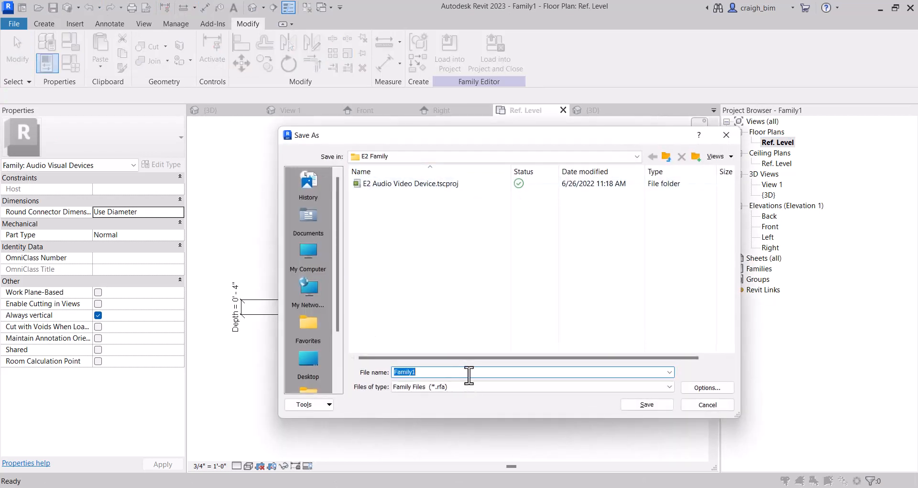
left_click(498, 487)
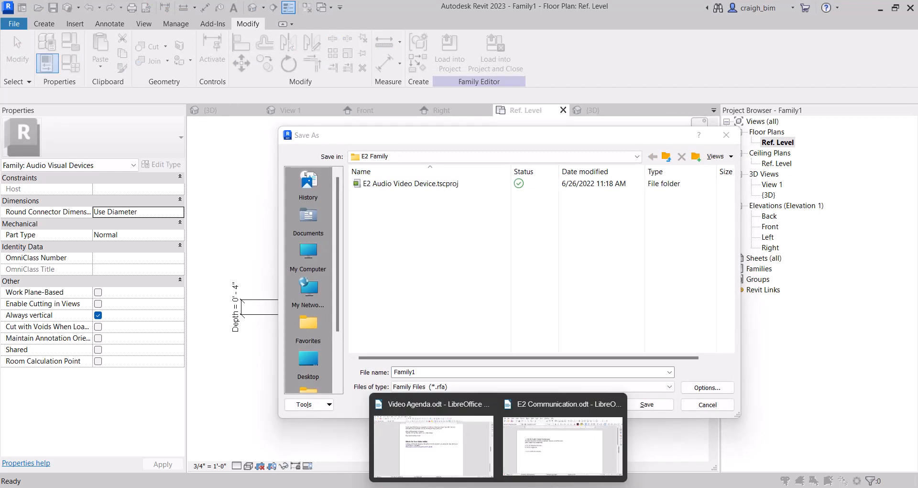
left_click(447, 374)
left_click_drag(448, 375, 357, 373)
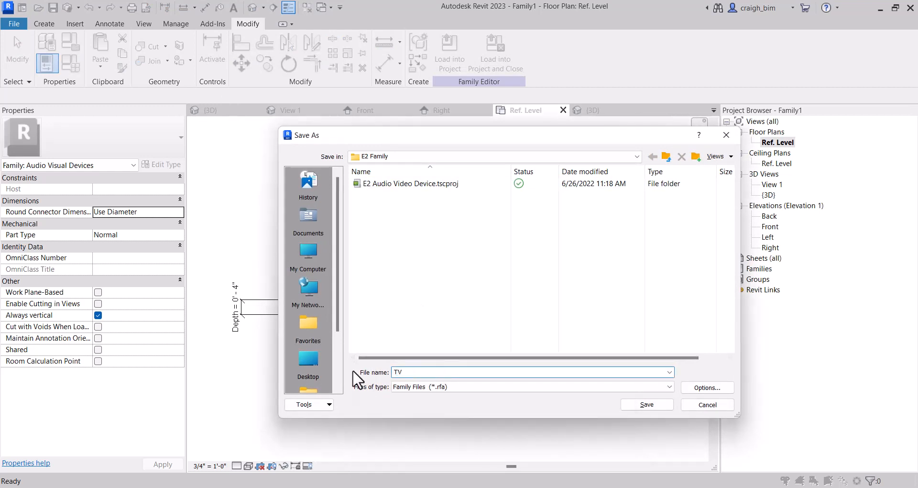
left_click_drag(483, 135, 420, 94)
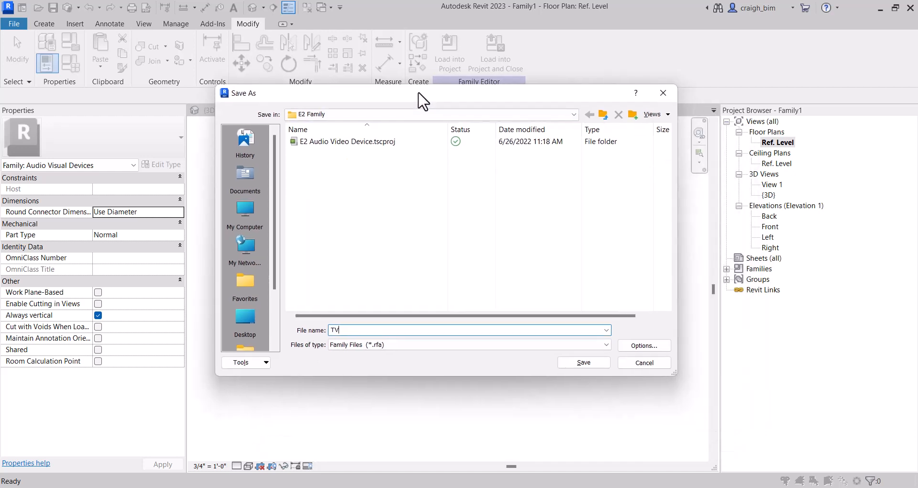
left_click(593, 362)
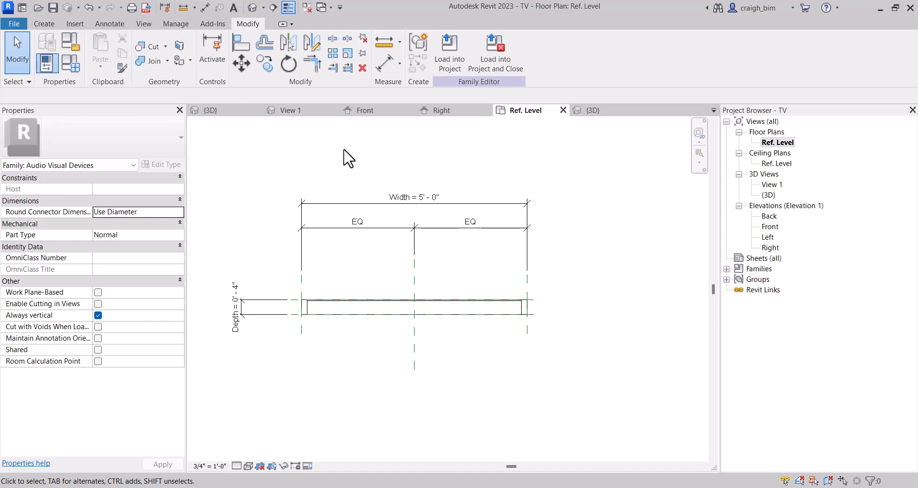
Step: Close the inactive views and create a new Specialty Equipment family from the English-Imperial templates
left_click(307, 7)
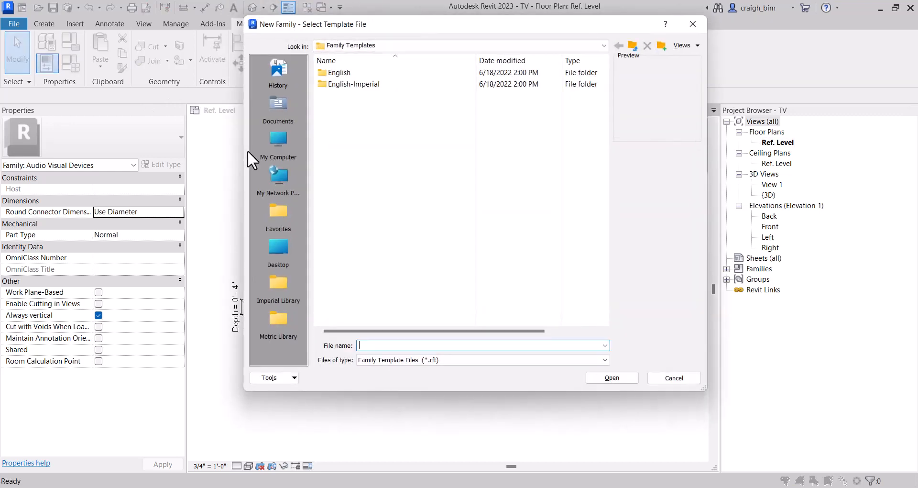
double_click(334, 85)
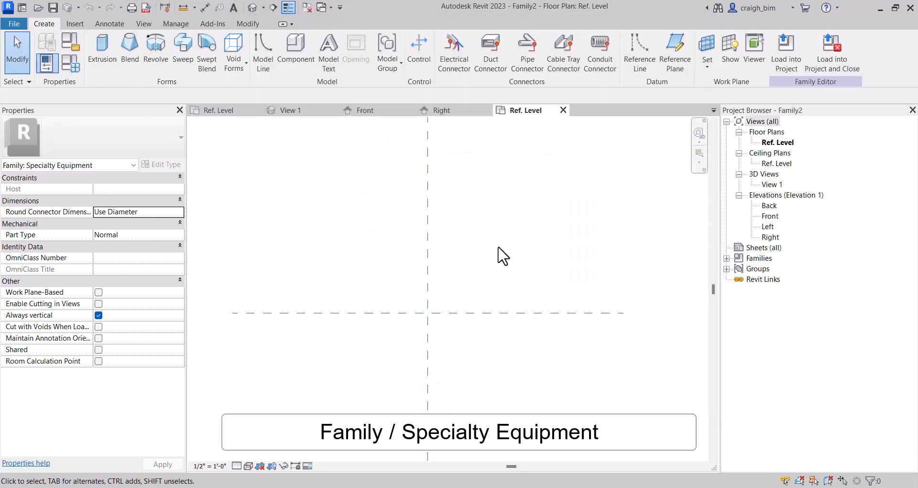
middle_click_drag(499, 247, 453, 301)
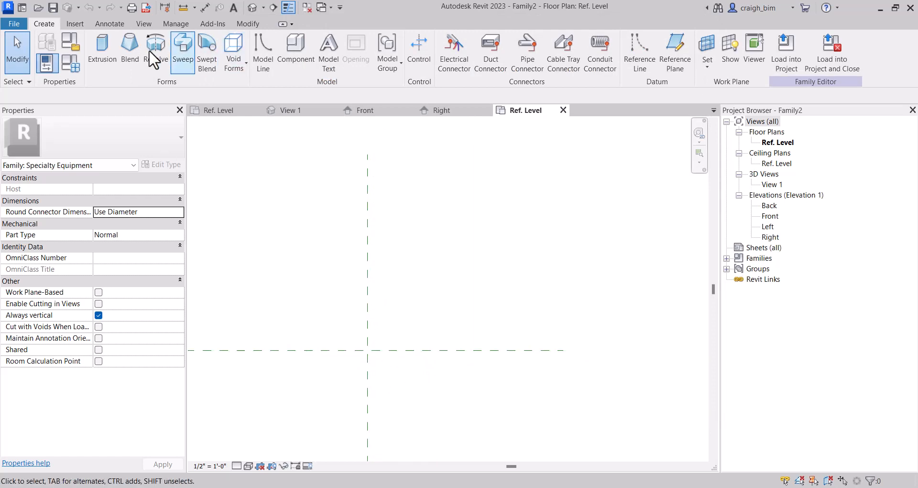
Step: Start an extrusion and sketch a rectangle about 3'-2" by 6" just above the horizontal reference plane
left_click(105, 46)
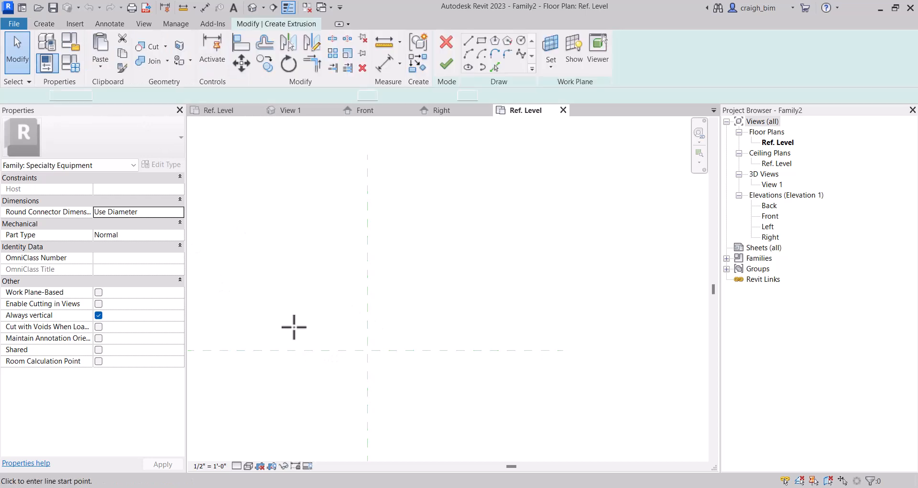
left_click(292, 328)
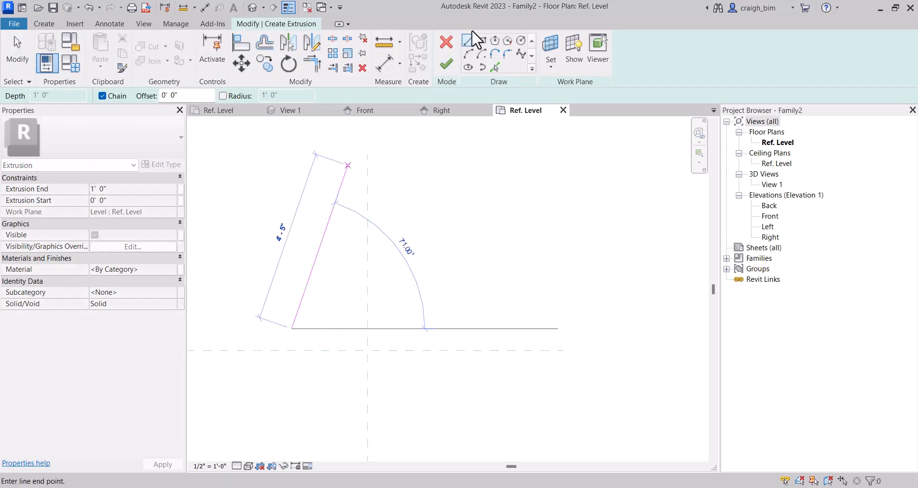
left_click(480, 40)
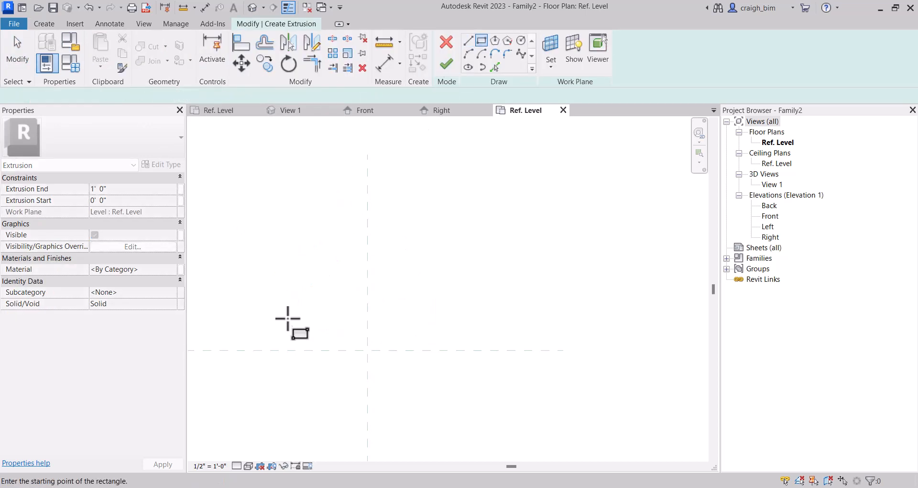
left_click(290, 320)
left_click(414, 340)
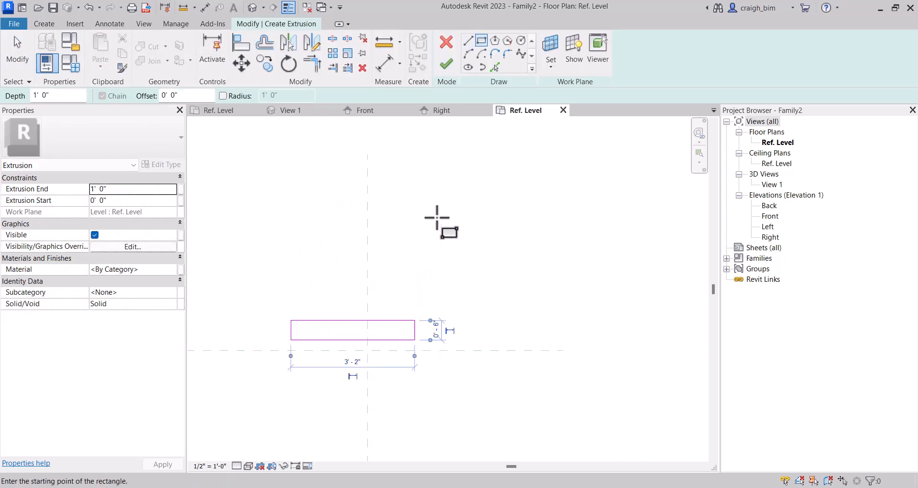
Step: Add a diagonal sketch line about 3'-8" long above the rectangle and a second line from its middle to the rectangle's upper edge
left_click(468, 40)
left_click(393, 198)
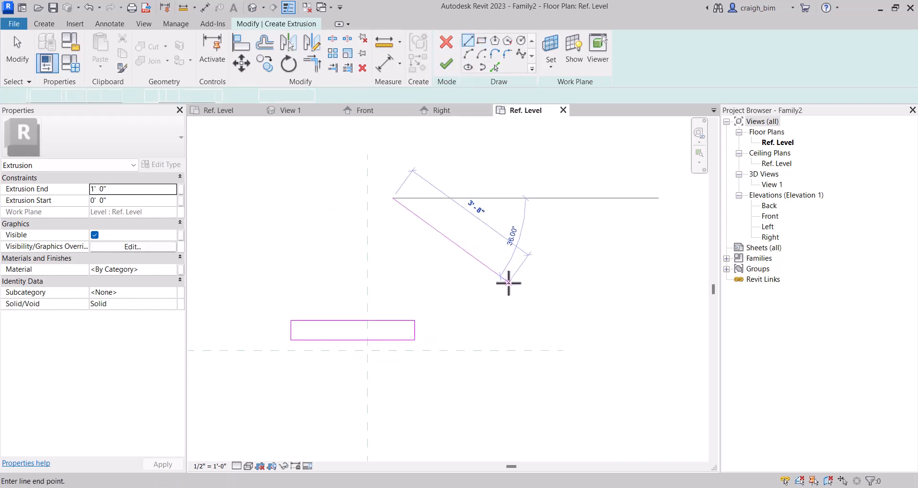
left_click(508, 282)
key("Escape")
left_click(450, 241)
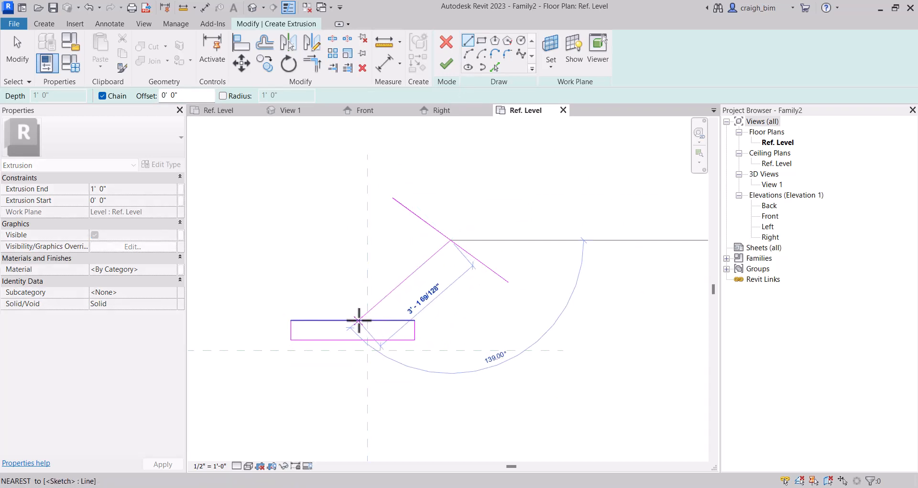
left_click(354, 320)
key("Escape")
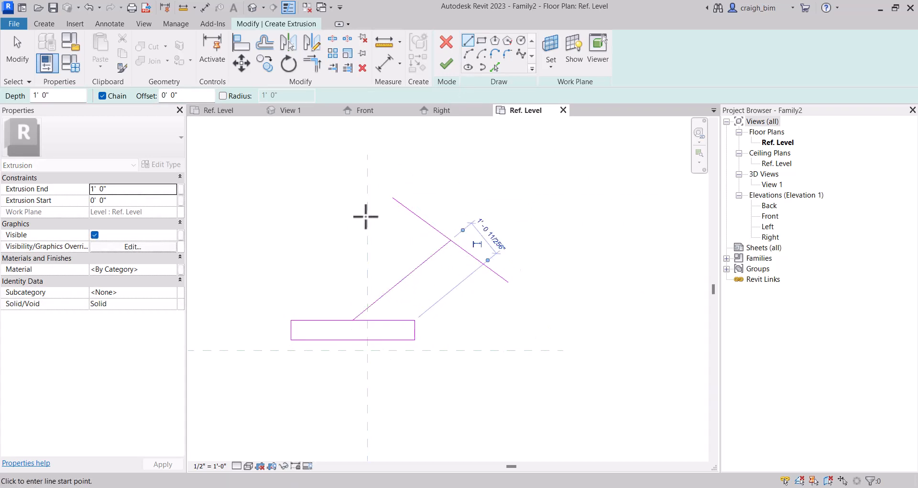
Step: Delete all the sketch lines and discard the extrusion
key("Escape")
left_click_drag(246, 182, 576, 414)
key("Delete")
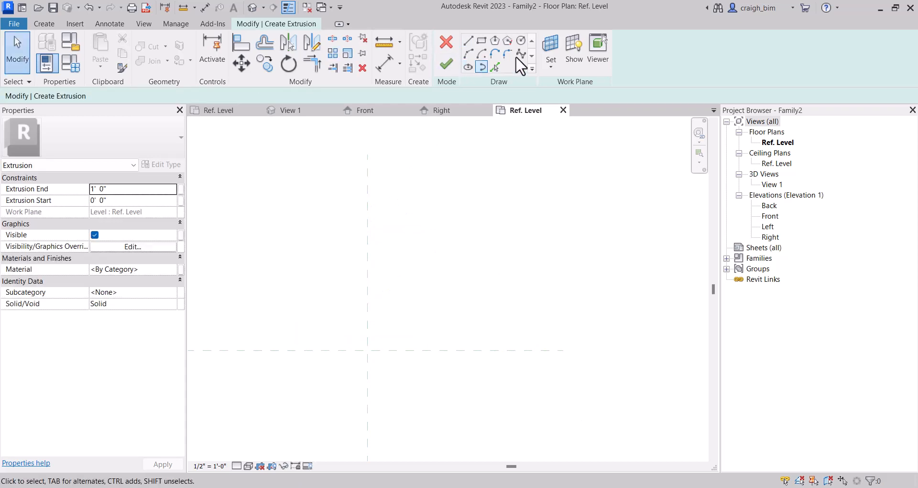
left_click(446, 48)
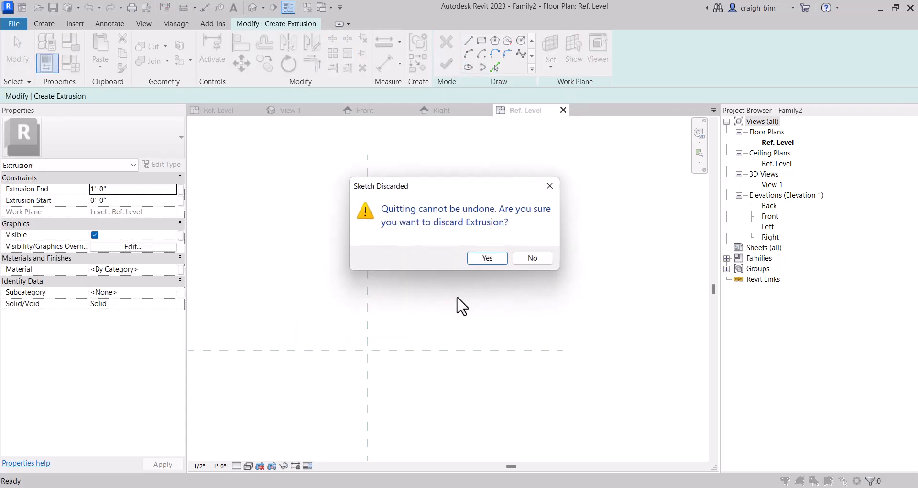
left_click(492, 259)
Step: In the Front elevation, draw a short horizontal reference plane about 3'-7" above Ref. Level, crossing the vertical center plane
double_click(771, 216)
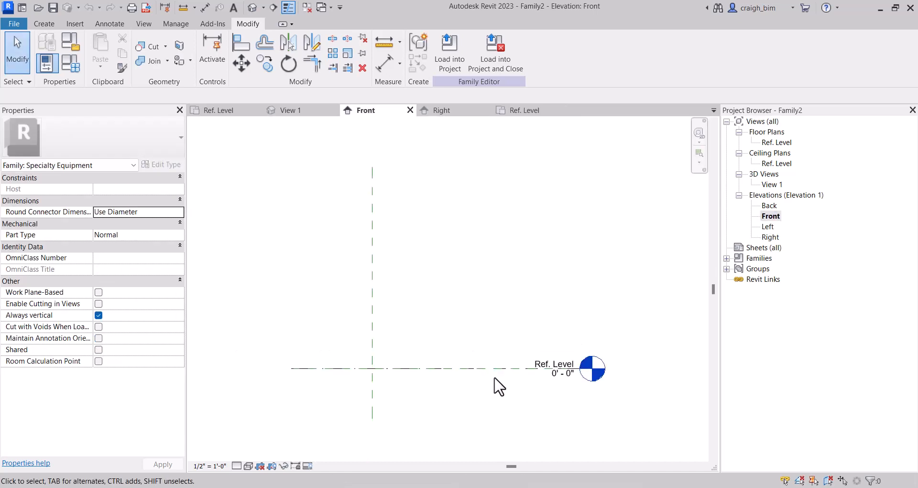
key("r")
key("p")
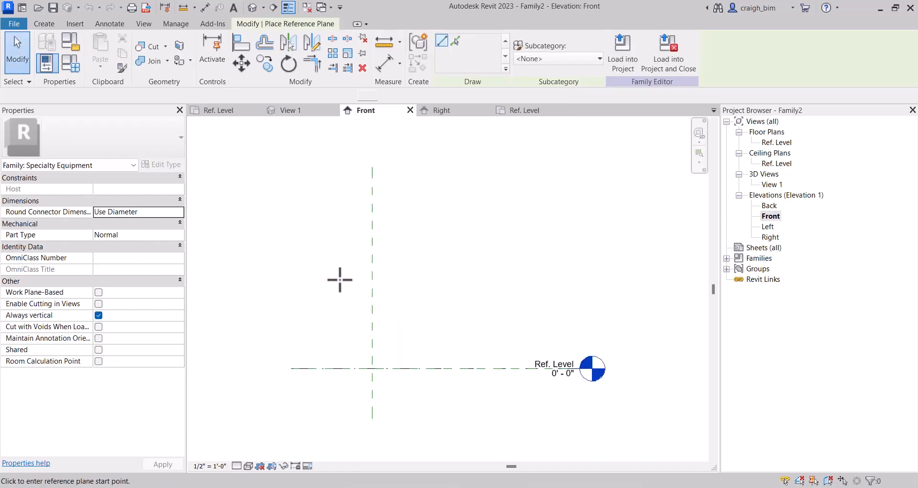
left_click(338, 279)
left_click(413, 280)
key("Escape")
key("Escape")
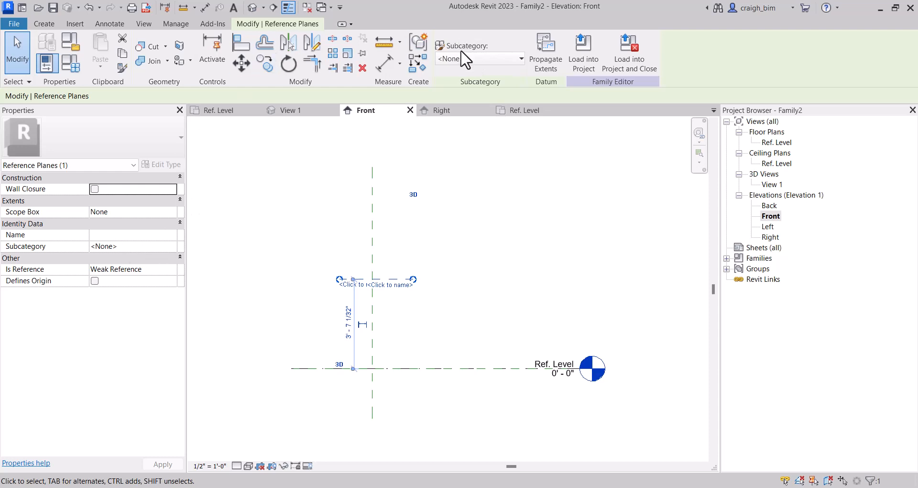
Step: Name the new reference plane CL Elevation and make it an origin-defining Strong Reference
left_click(137, 234)
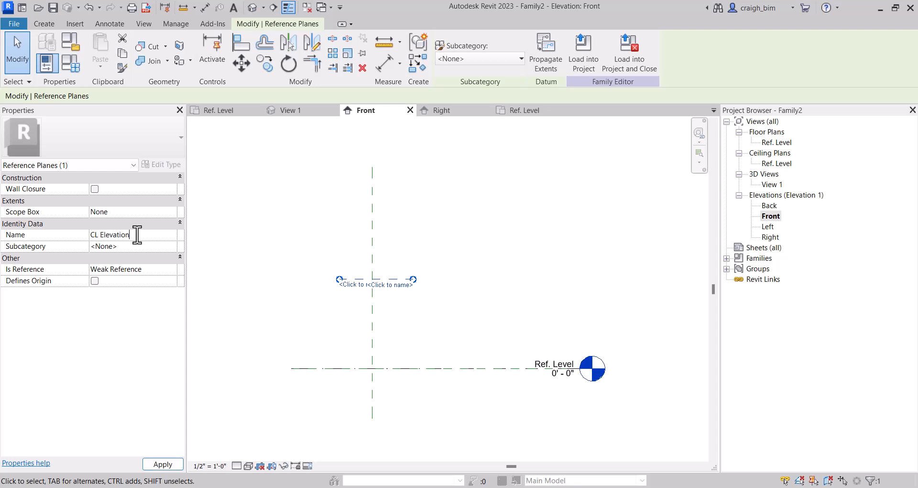
key("Return")
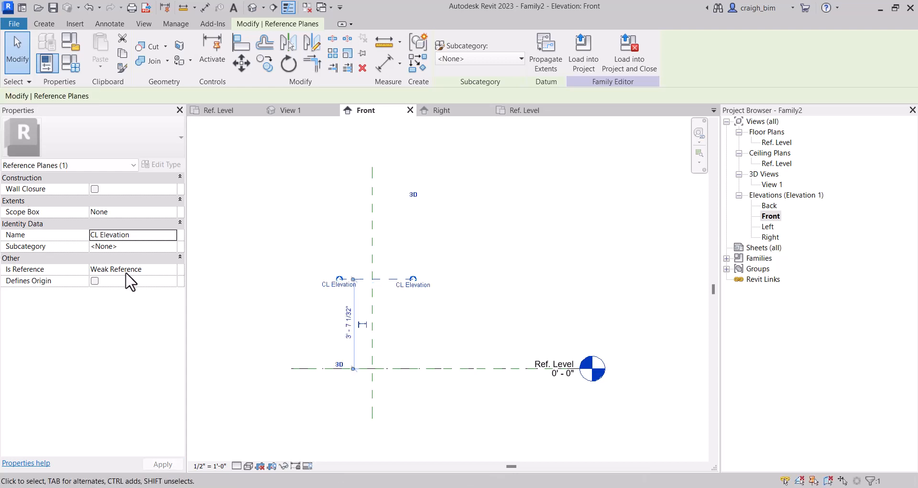
left_click(95, 281)
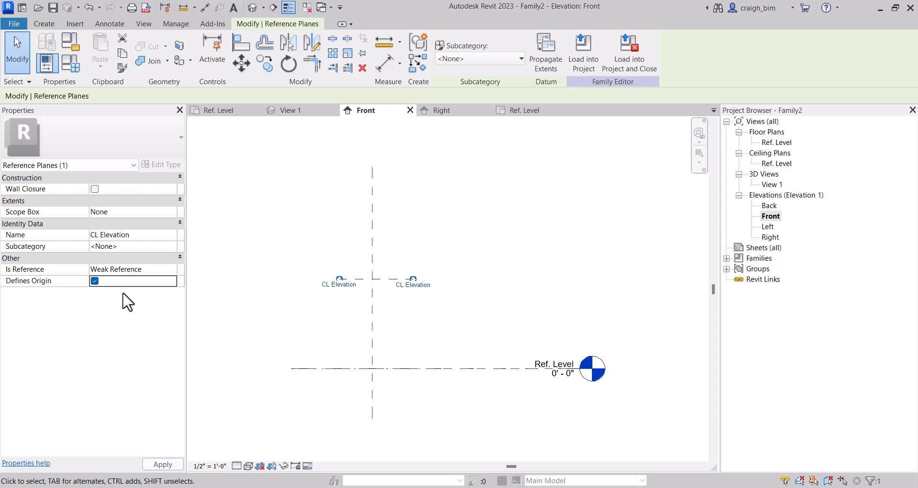
left_click(174, 269)
left_click(122, 289)
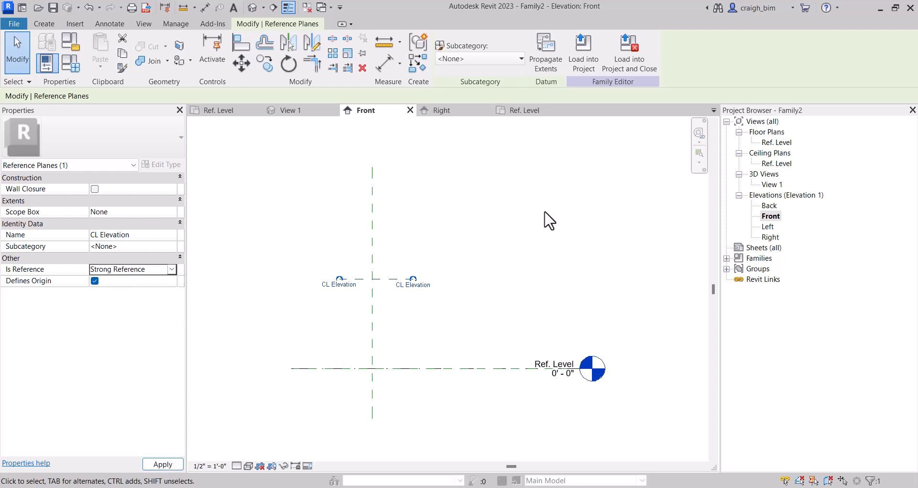
left_click(548, 223)
Step: Place an aligned dimension between Ref. Level and the CL Elevation reference plane
left_click(204, 7)
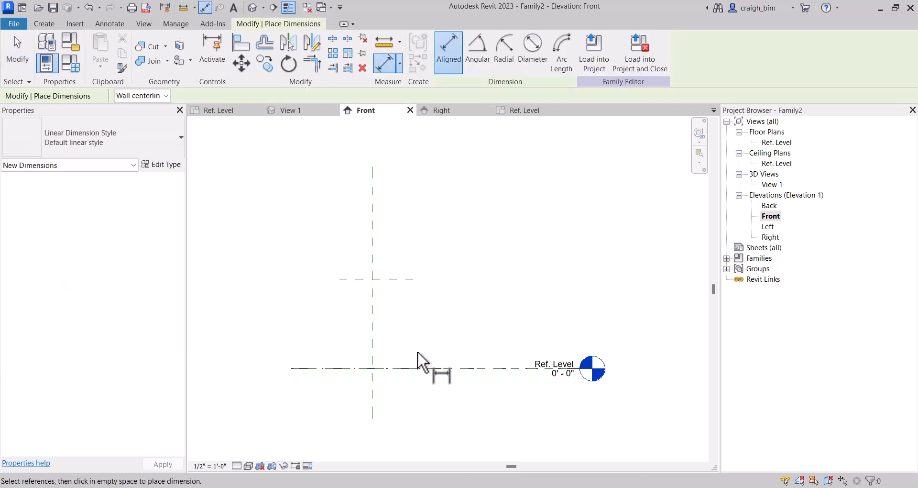
left_click(428, 368)
left_click(411, 278)
left_click(467, 299)
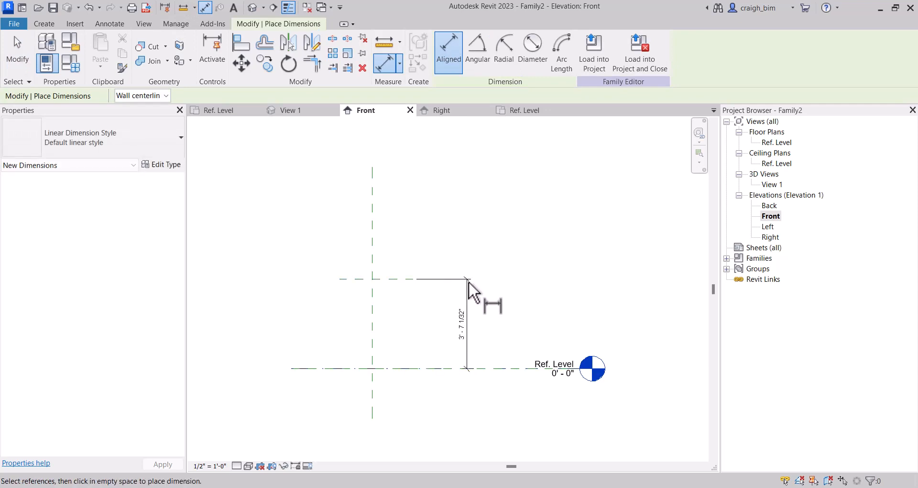
Step: Label the dimension between Ref. Level and the CL Elevation plane with the Default Elevation parameter
key("Escape")
left_click(467, 50)
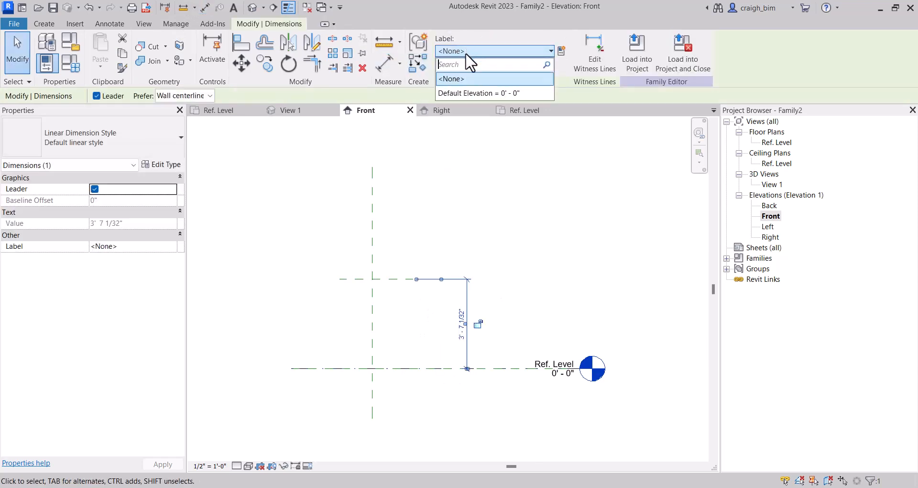
left_click(461, 92)
left_click(540, 253)
Step: Set the Default Elevation dimension to 3'
left_click(461, 332)
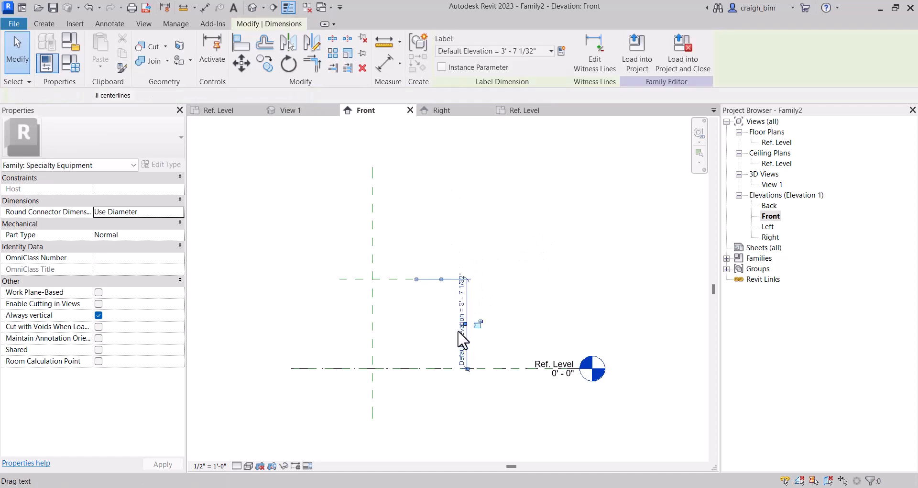
left_click(461, 342)
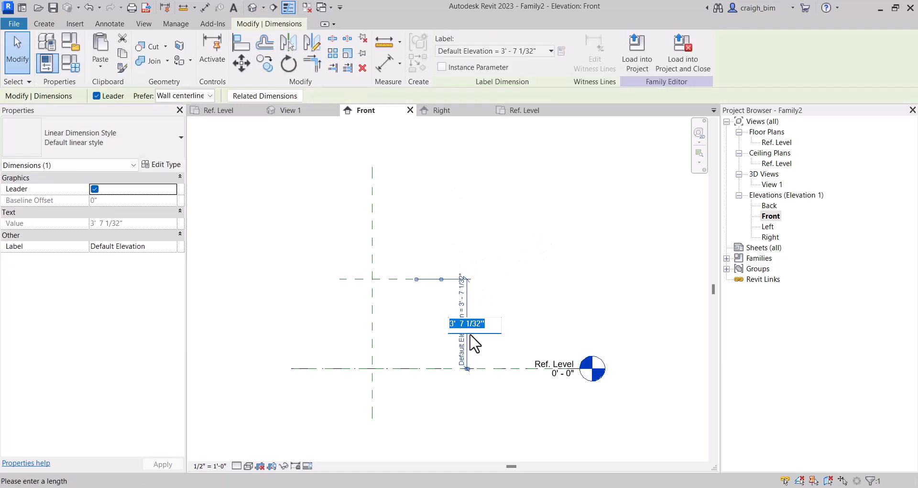
key("Escape")
left_click(461, 306)
type("3")
key("Return")
left_click(443, 307)
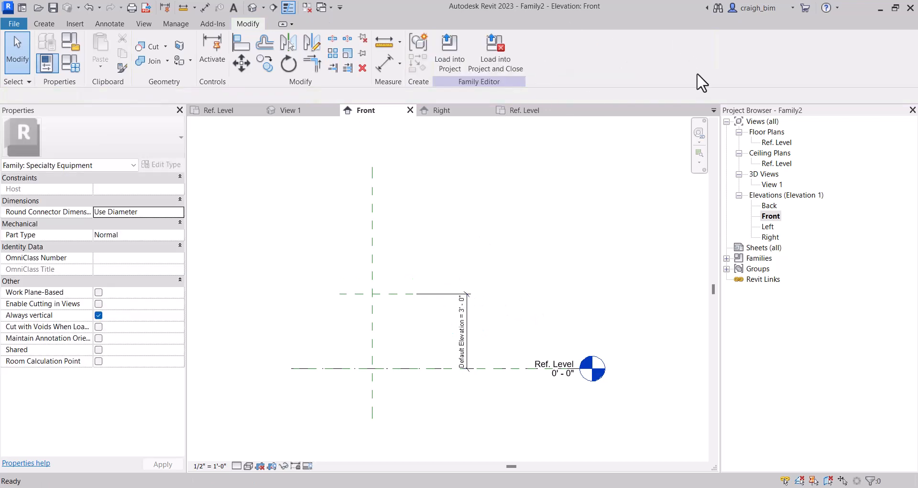
Step: Start an extrusion and sketch a rectangle about 10" tall around the intersection of the CL Elevation plane and the vertical center plane
scroll(353, 306, "up", 4)
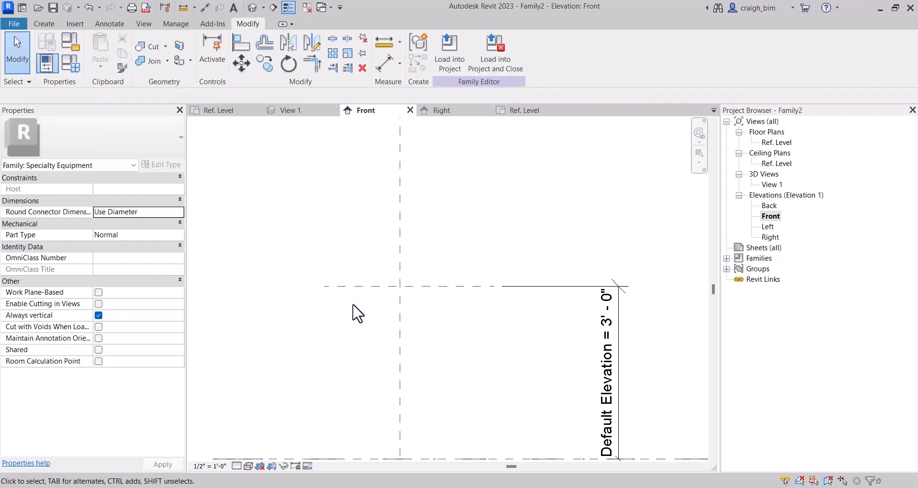
left_click(48, 24)
left_click(102, 46)
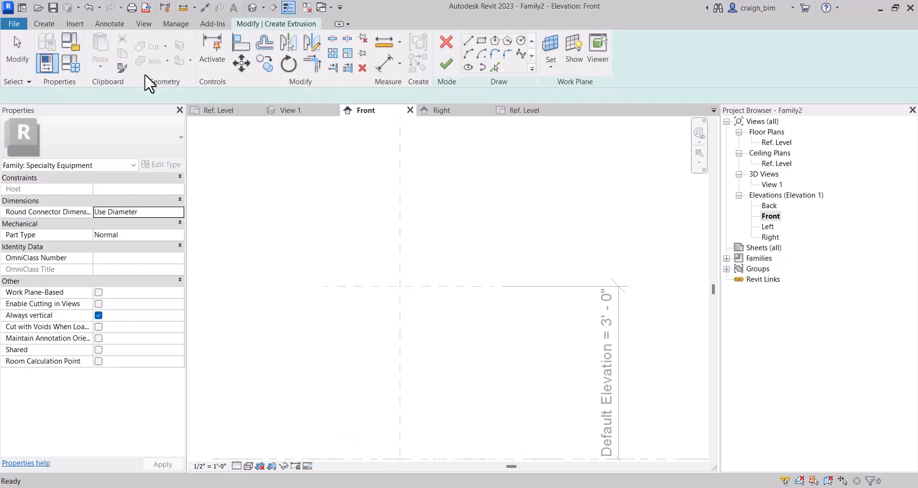
left_click(486, 40)
left_click(355, 260)
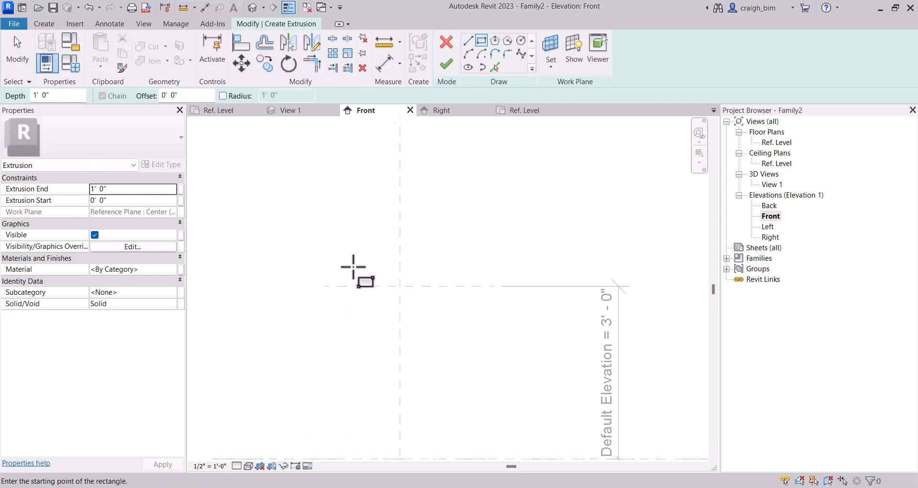
left_click(445, 305)
key("Escape")
key("Escape")
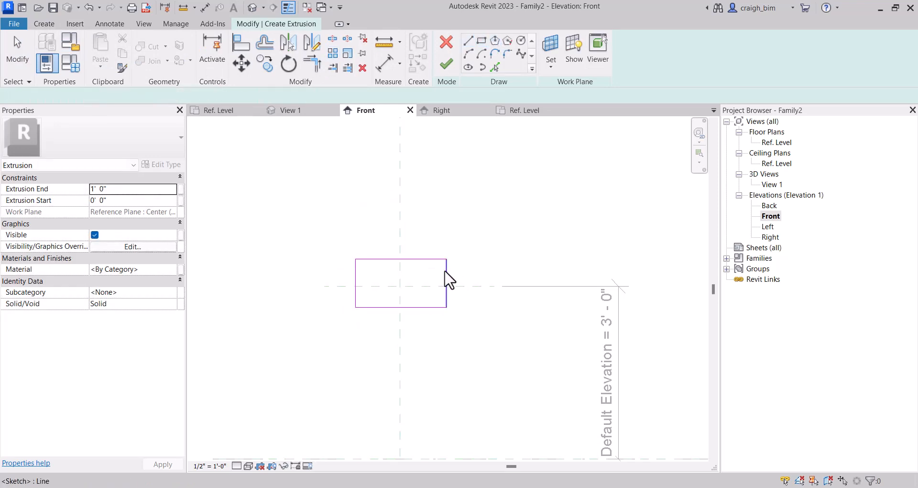
Step: Place the rectangle's right edge 8" from the vertical center plane
left_click(446, 280)
left_click_drag(355, 324, 402, 310)
left_click(423, 329)
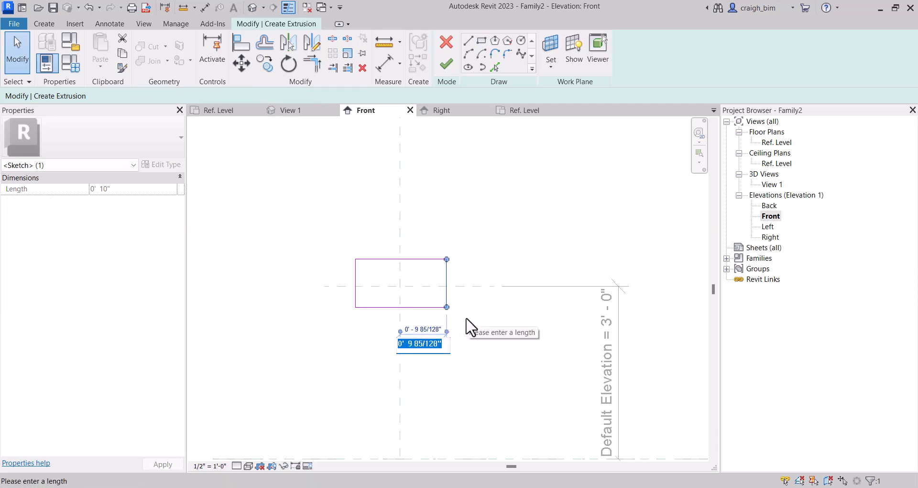
type("8\"")
key("Return")
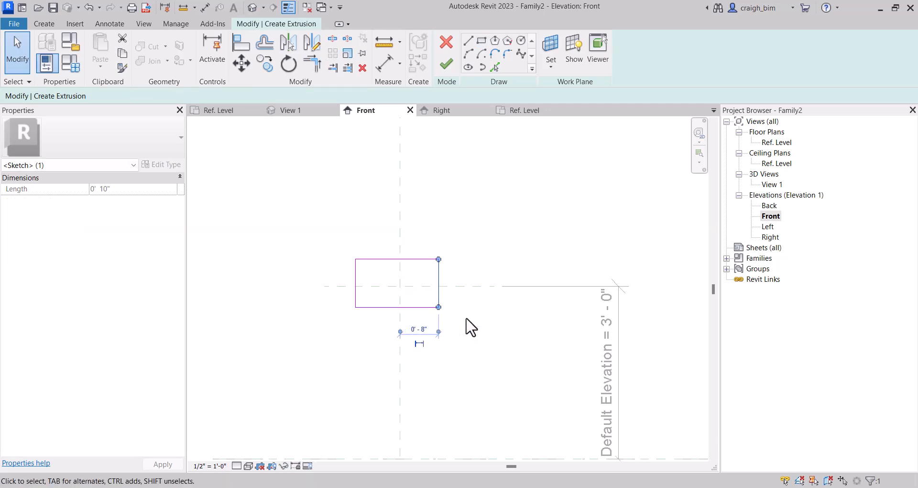
Step: Move the rectangle's left edge to make the sketch 16" wide overall
left_click(356, 302)
left_click(396, 227)
type("1")
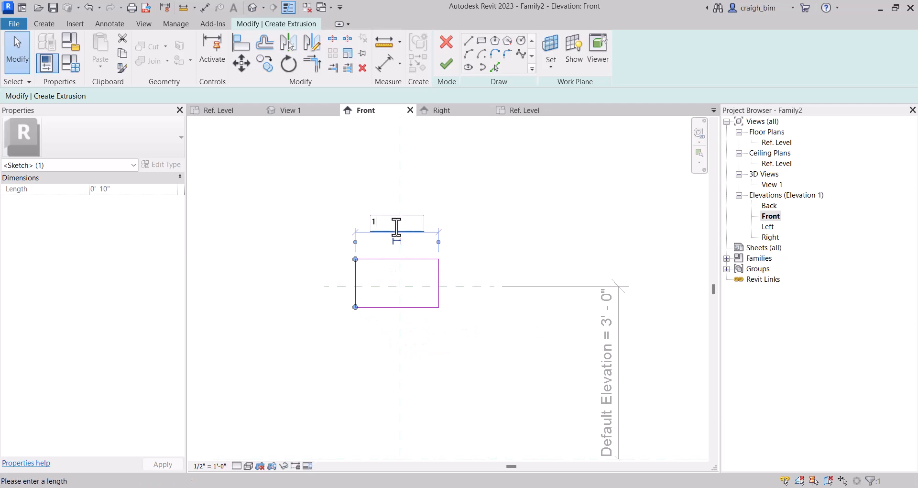
type("6\"")
key("Return")
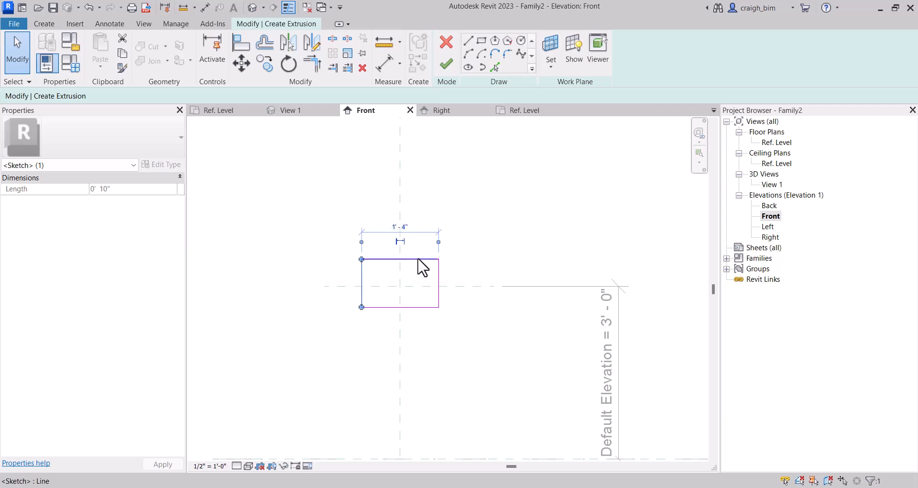
Step: Place the rectangle's upper edge 4" above the CL Elevation plane
left_click(421, 259)
left_click_drag(456, 307, 455, 287)
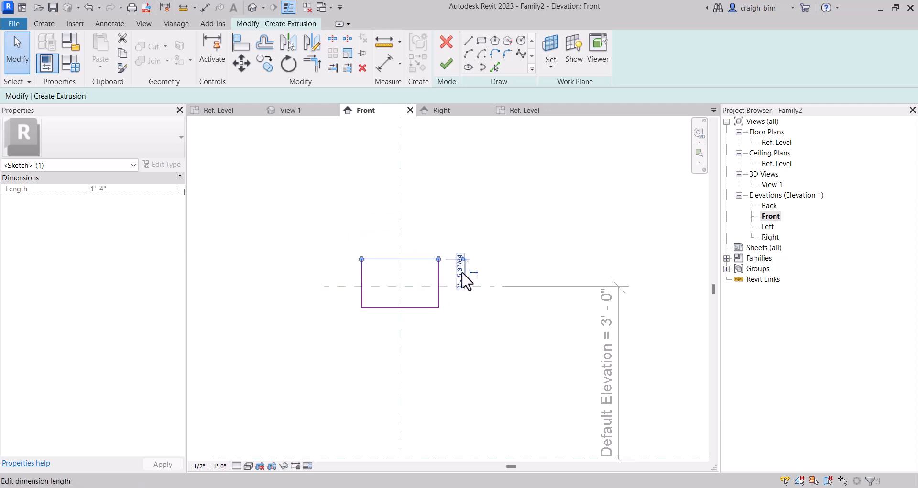
left_click(460, 272)
type("4")
key("Return")
left_click(454, 327)
Step: Move the rectangle's lower edge to make the sketch 8" tall, and finish the extrusion
left_click(433, 307)
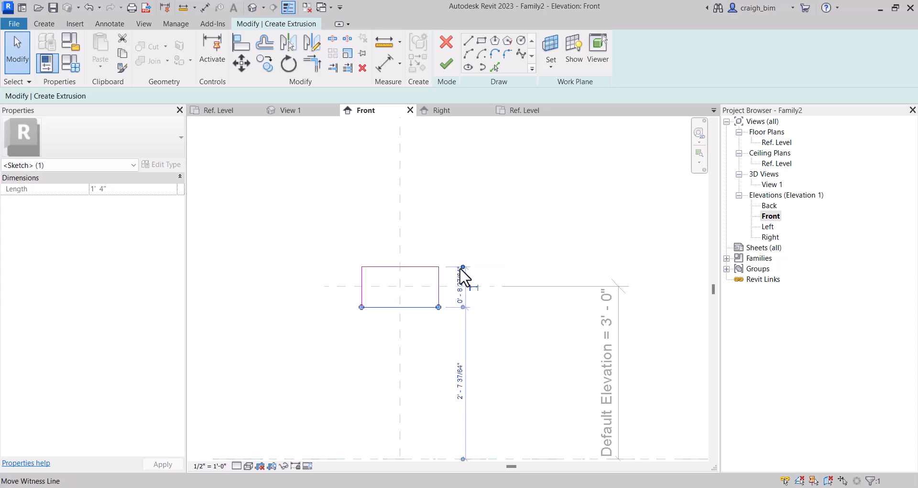
left_click(462, 271)
type("8")
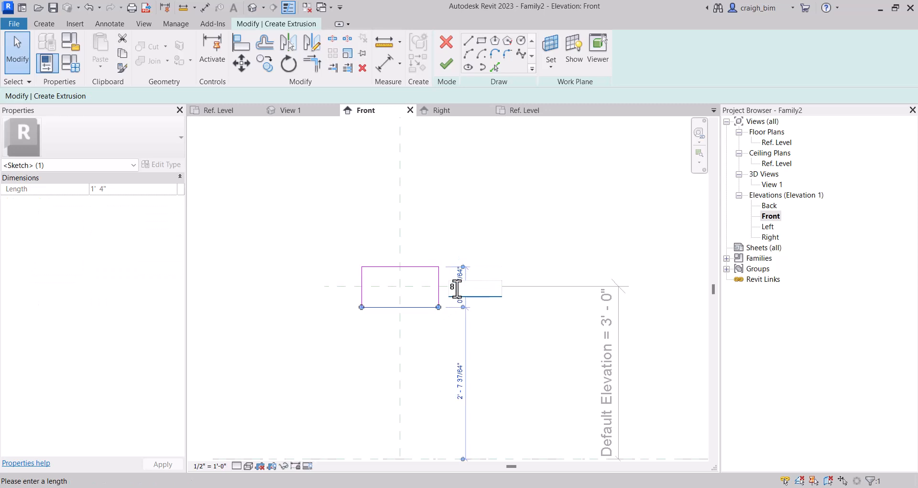
key("Return")
key("Escape")
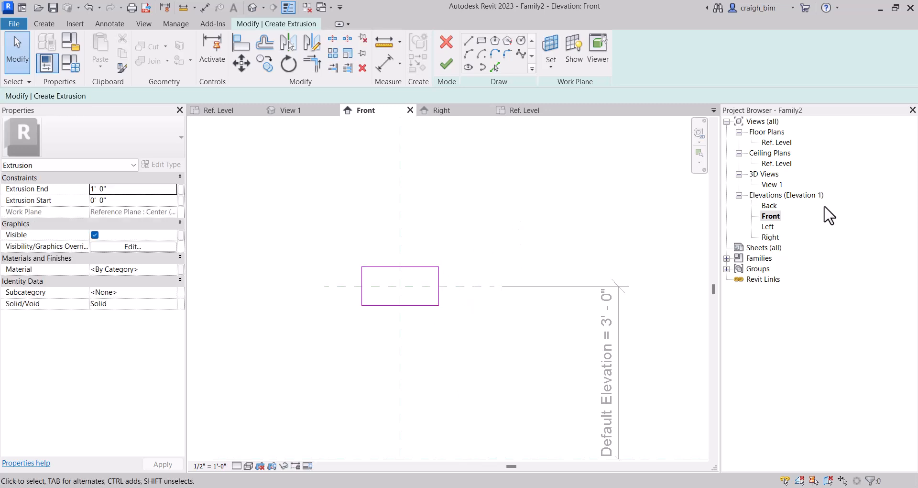
left_click(450, 65)
Step: Open the Ref. Level floor plan and select the new extrusion
double_click(778, 142)
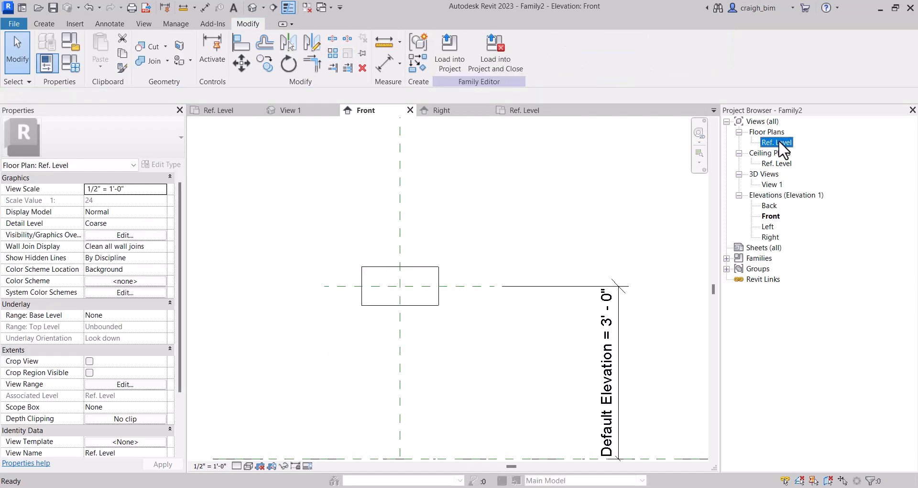
left_click(388, 407)
scroll(384, 398, "up", 1)
left_click(389, 386)
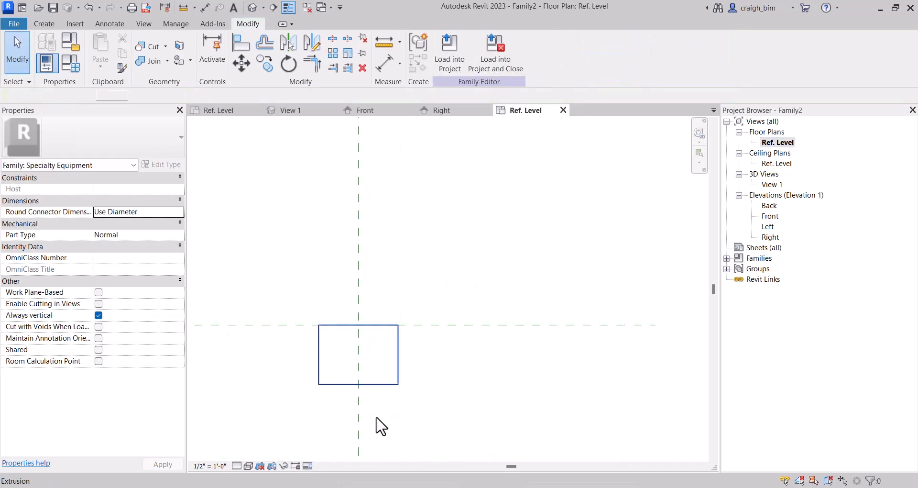
Step: Set the Extrusion Start of the box to 1"
left_click(127, 190)
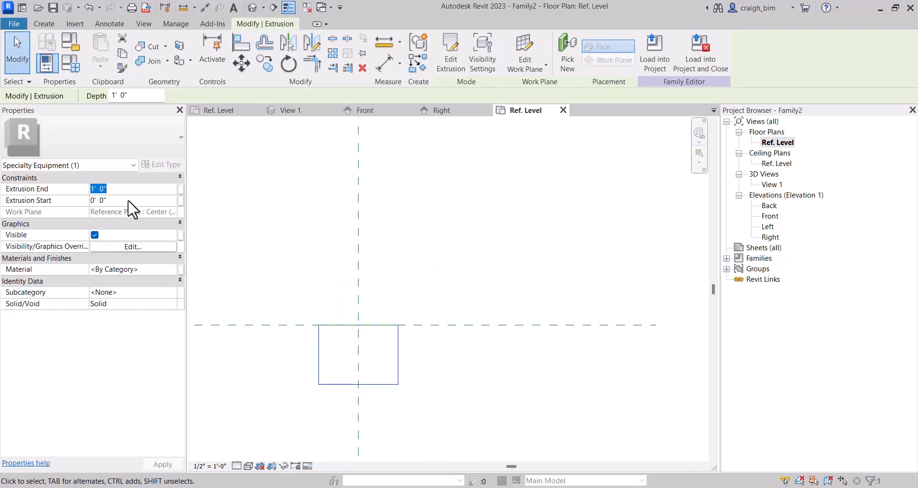
key("Tab")
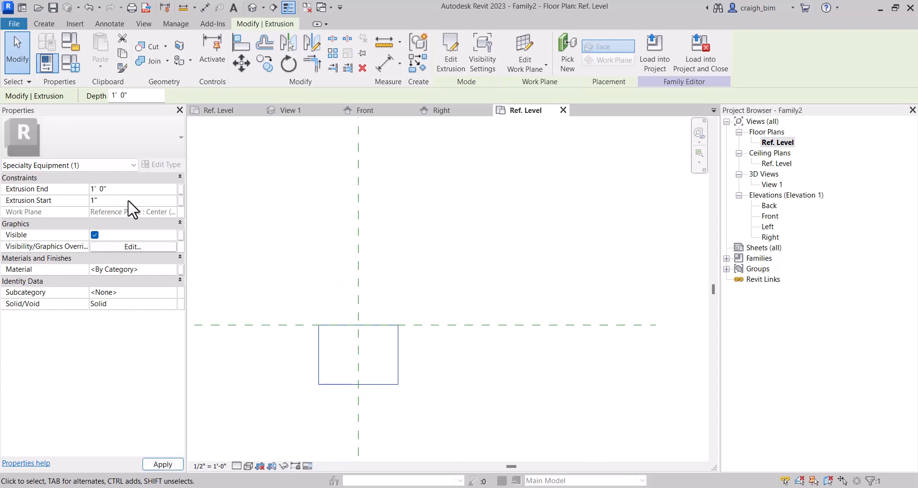
type("1\"")
key("Return")
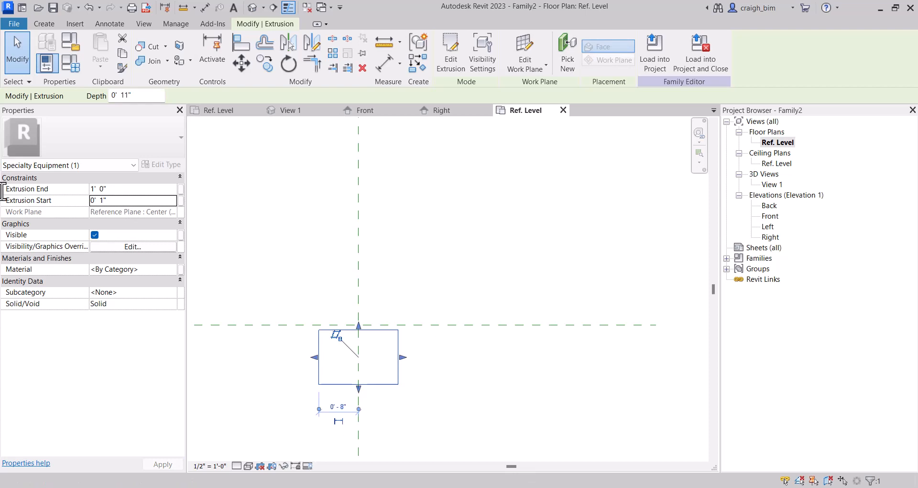
key("Return")
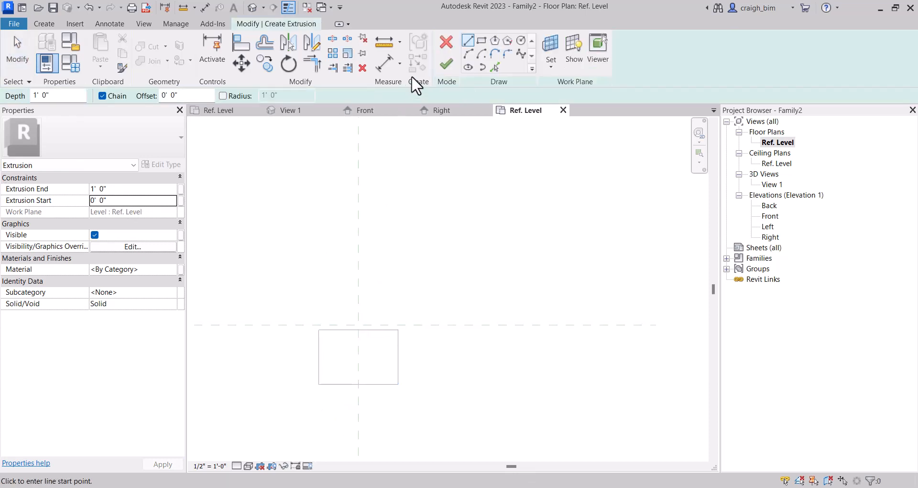
left_click(441, 43)
Step: Set the box's Extrusion Start to -1" and pull its front face back to the horizontal center plane for an Extrusion End of 0
left_click(377, 330)
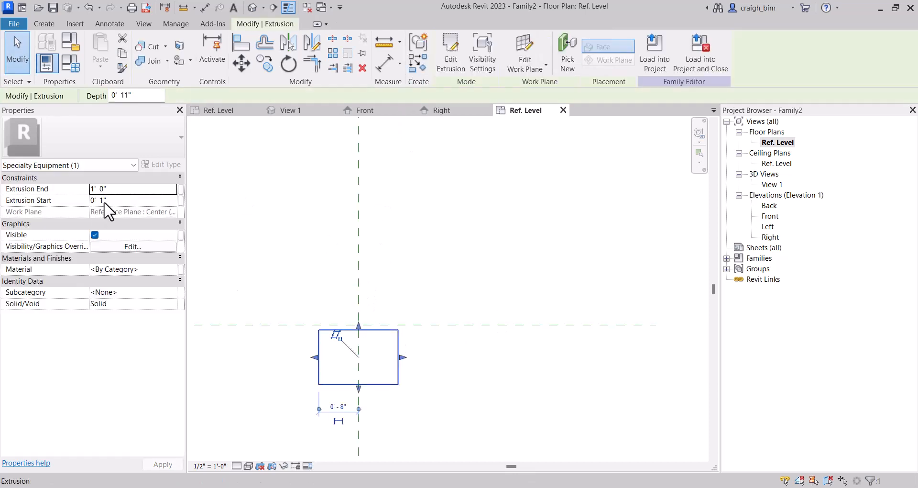
left_click(136, 200)
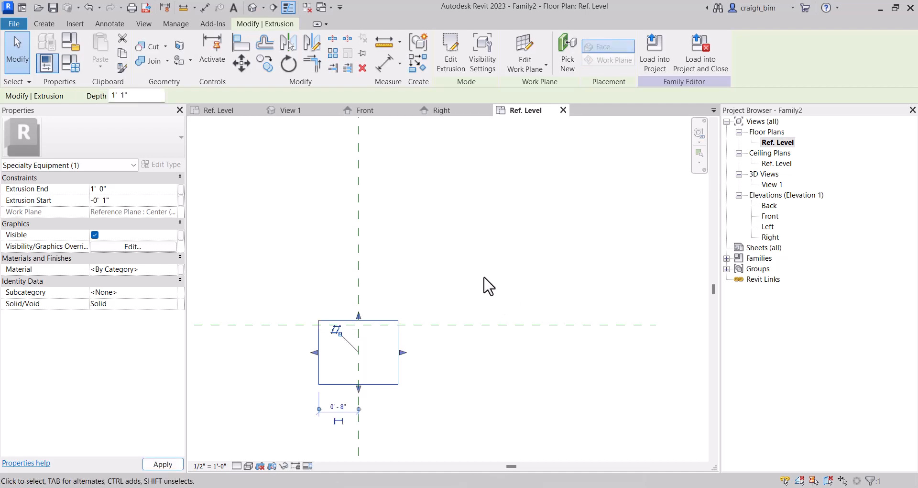
left_click_drag(363, 384, 393, 327)
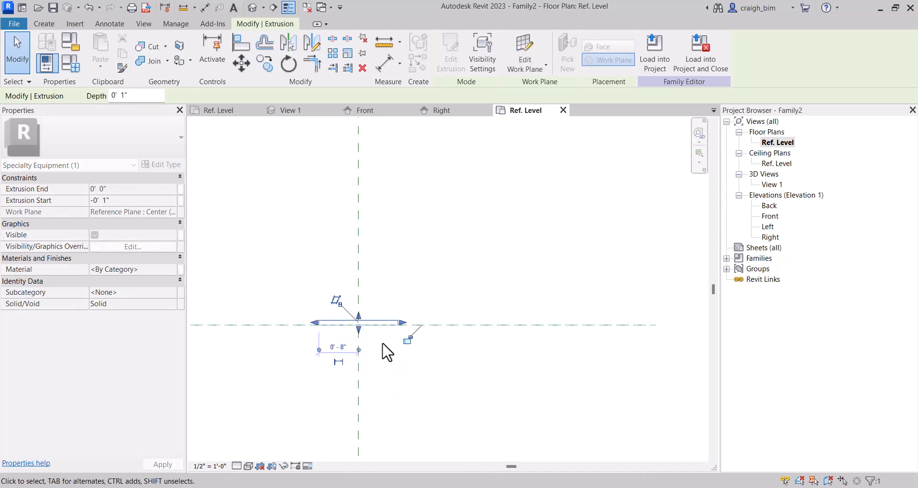
left_click(476, 391)
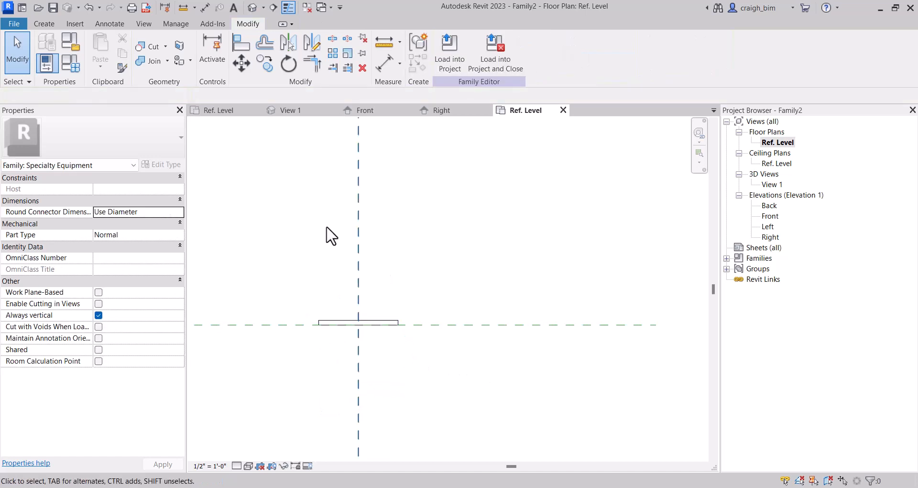
Step: Draw a reference line about 1'-10" long at 45° up and right from the intersection of the center planes
left_click(44, 23)
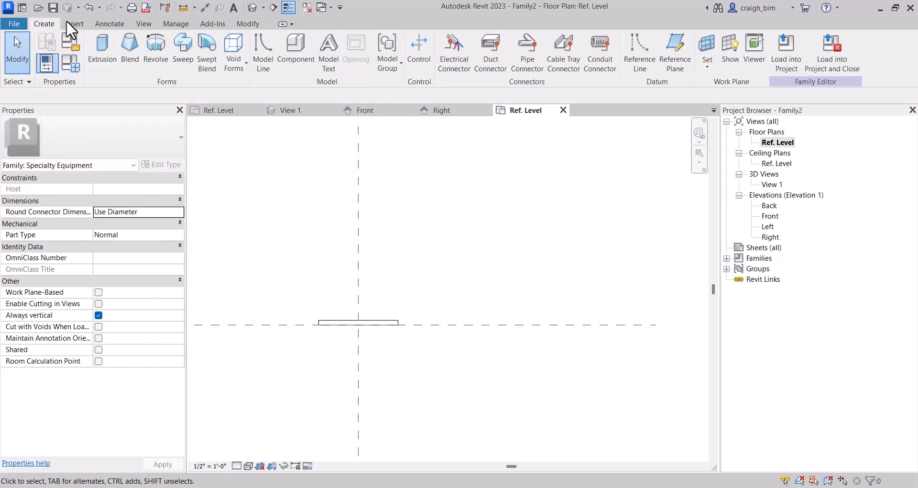
left_click(638, 60)
left_click(359, 325)
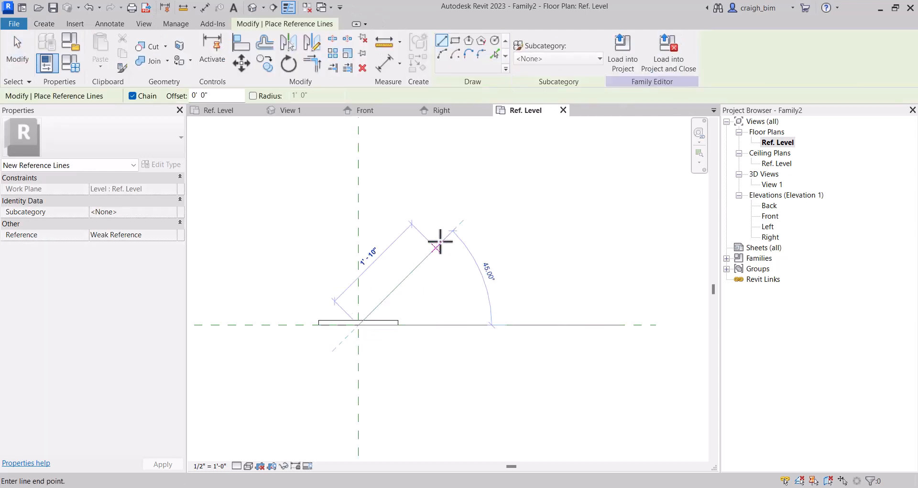
left_click(441, 240)
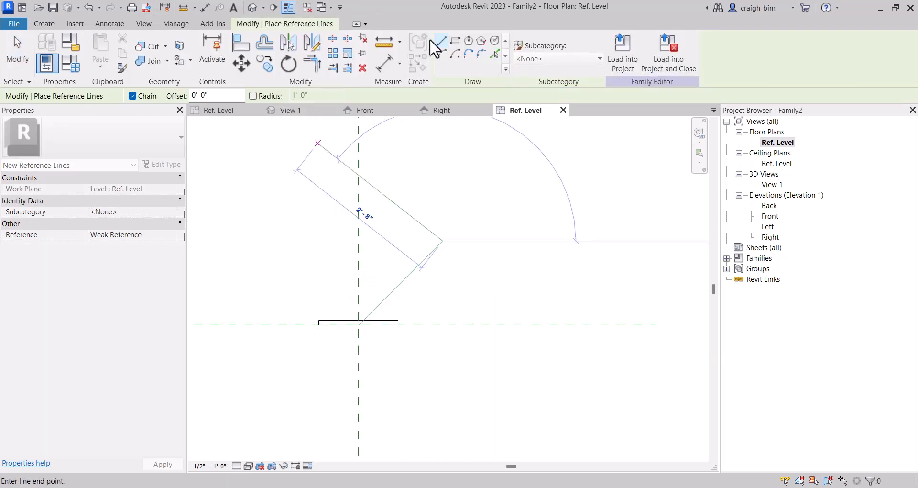
Step: Place an angular dimension between the horizontal center plane and the reference line
left_click(205, 7)
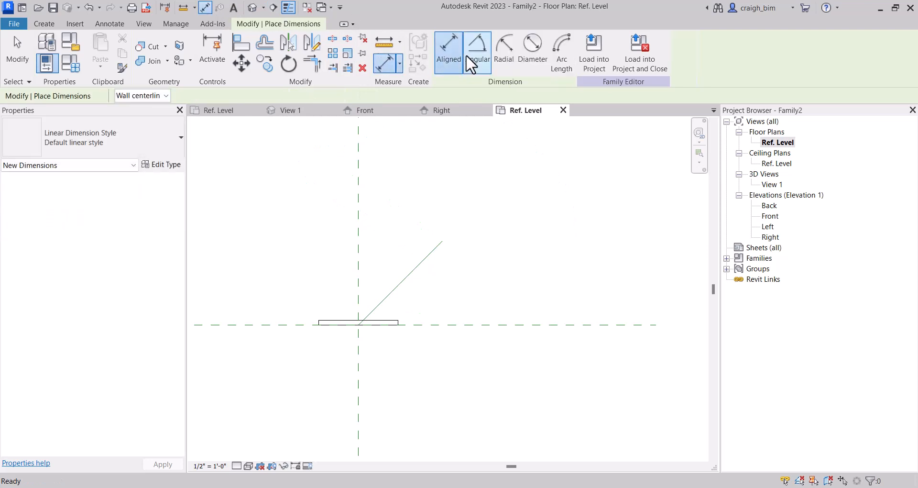
left_click(473, 53)
left_click(434, 325)
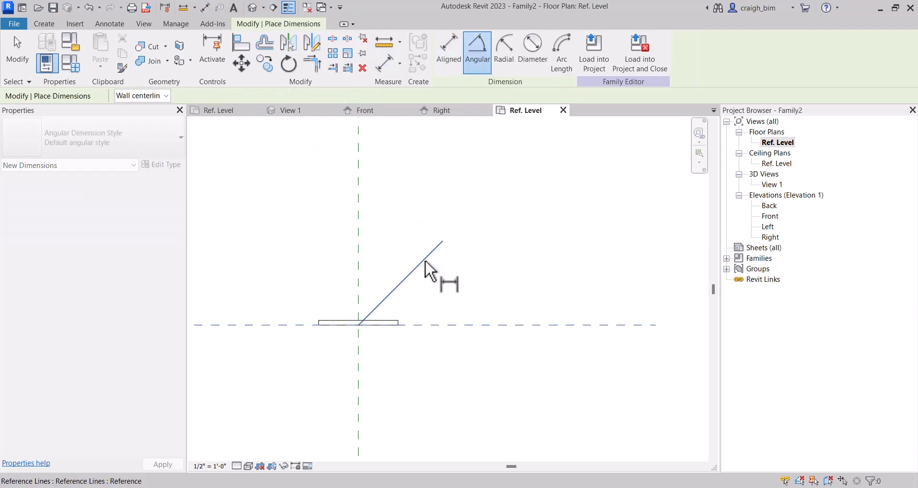
left_click(426, 260)
left_click(521, 271)
key("Escape")
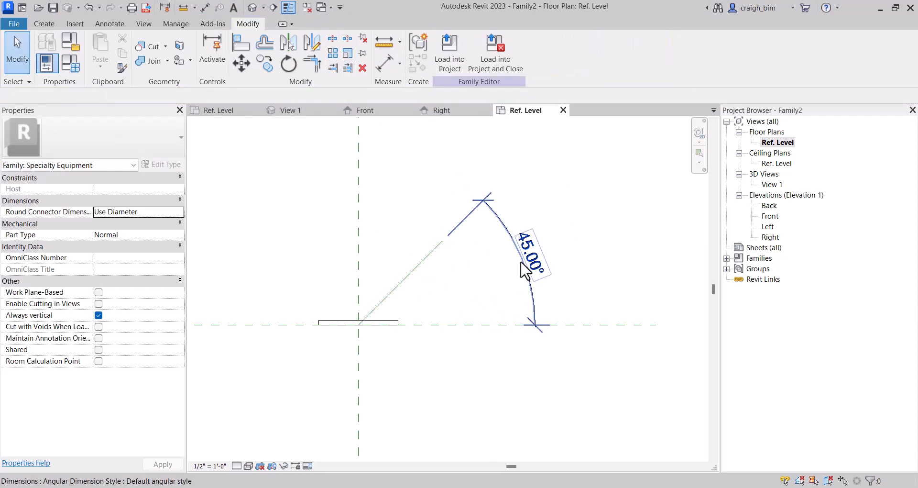
Step: Label the angular dimension with a new family type parameter named Angle
left_click(524, 270)
left_click(561, 51)
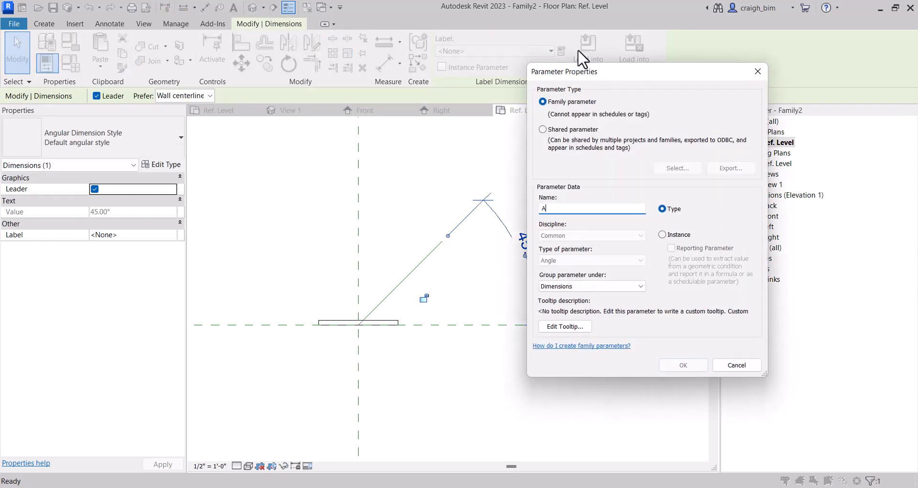
type("Angle")
key("Return")
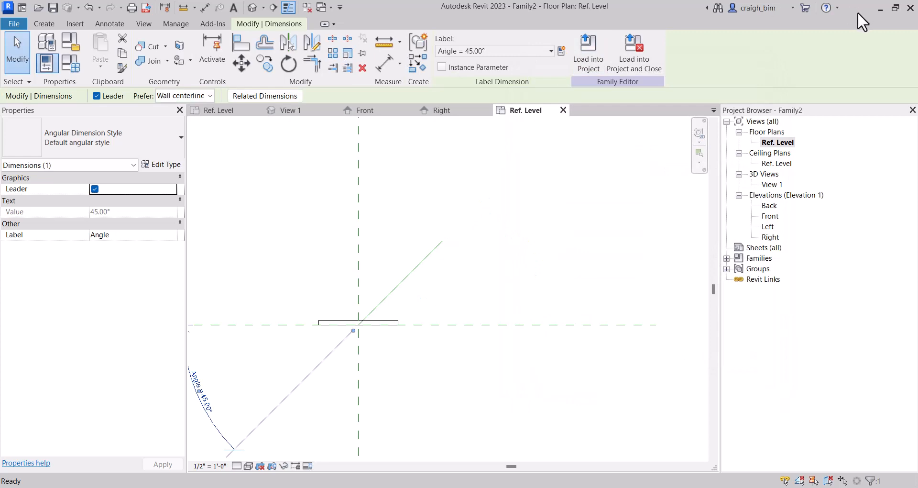
scroll(536, 239, "down", 2)
left_click(429, 350)
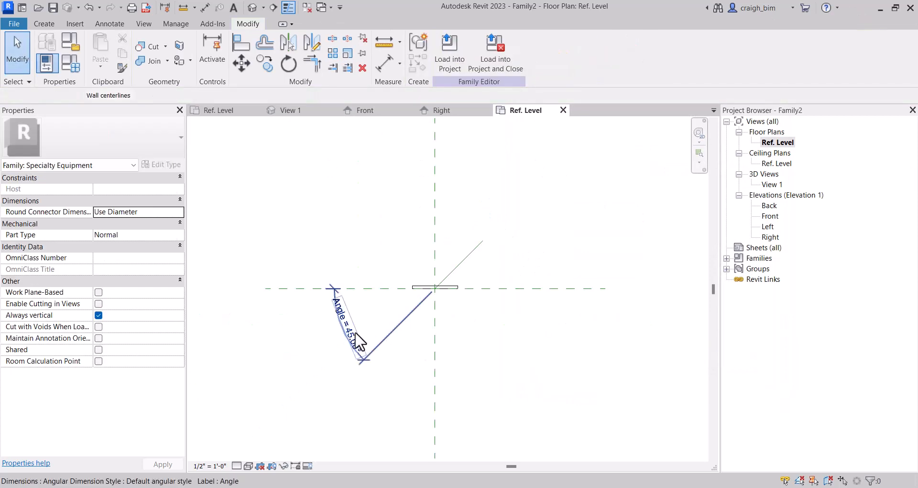
Step: Set the Angle dimension to 20° to flex the reference line
left_click(354, 337)
left_click(355, 342)
type("20")
key("Return")
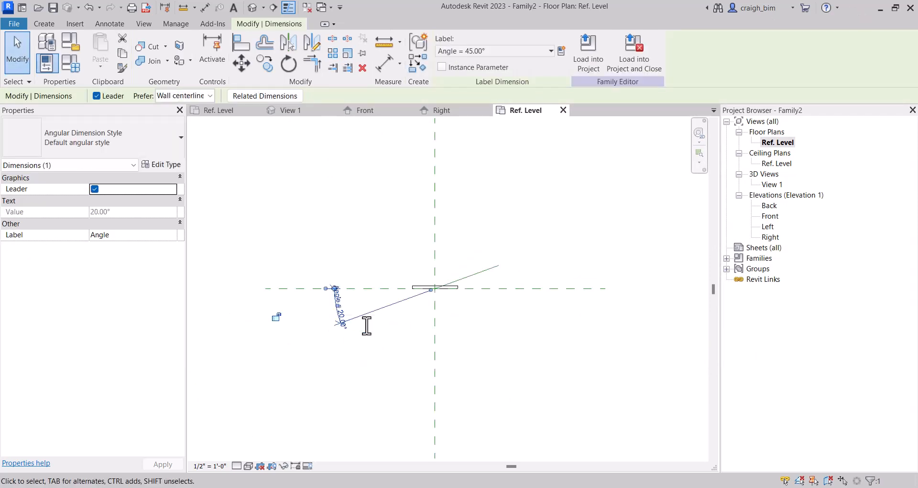
scroll(433, 282, "up", 5)
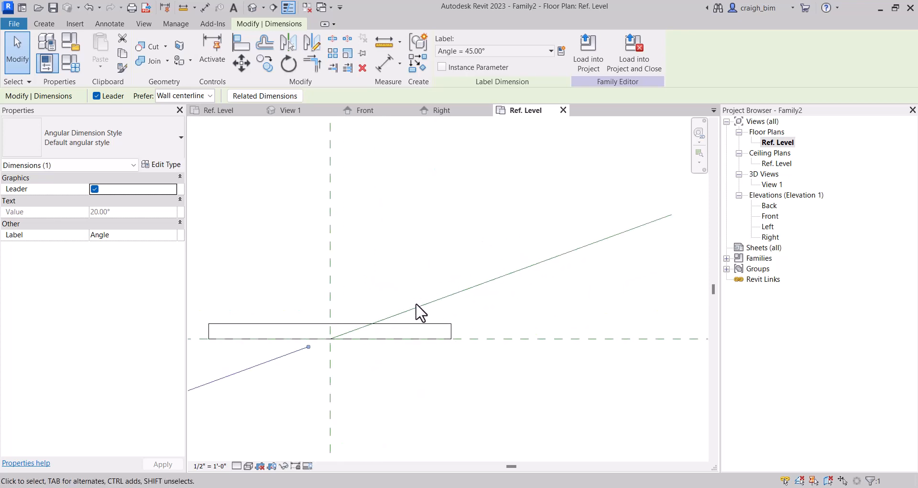
scroll(330, 341, "up", 5)
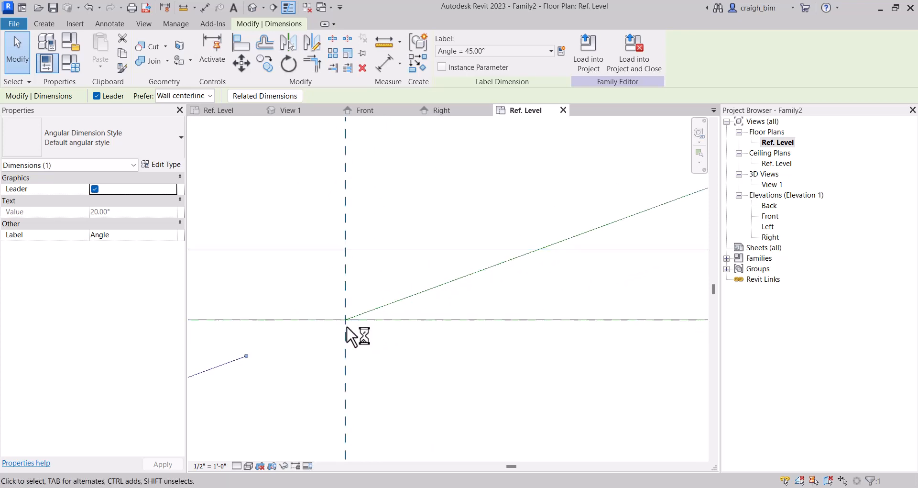
scroll(360, 317, "down", 5)
scroll(361, 318, "down", 3)
left_click(390, 351)
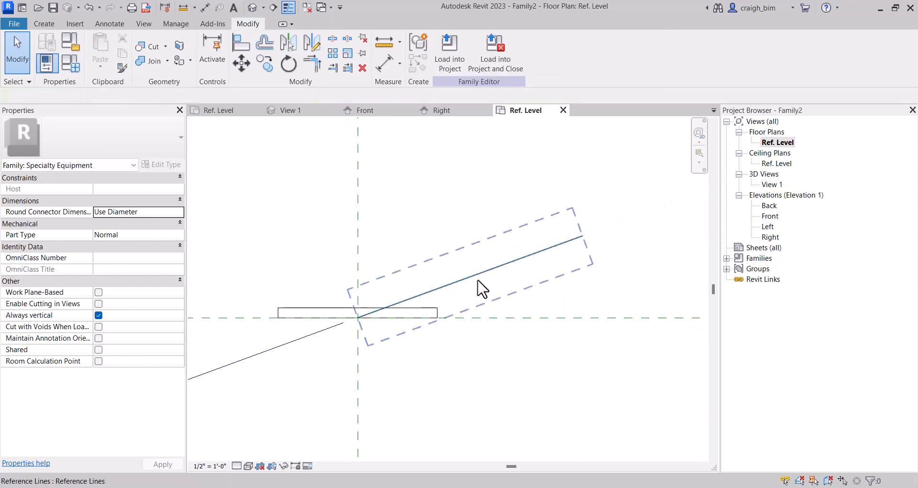
scroll(478, 280, "down", 3)
Step: Move the Angle dimension beyond the reference line's outer end and set the view scale to 1" = 1'-0"
left_click(313, 330)
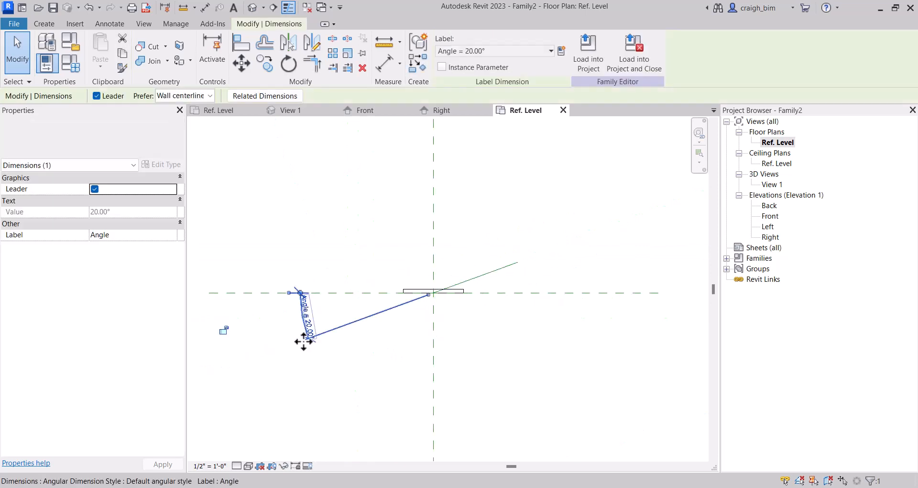
left_click_drag(304, 340, 569, 283)
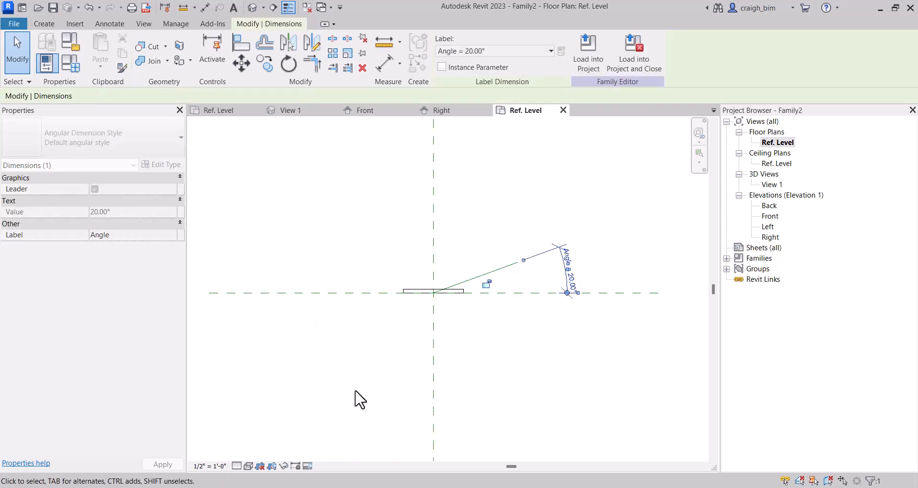
left_click(210, 466)
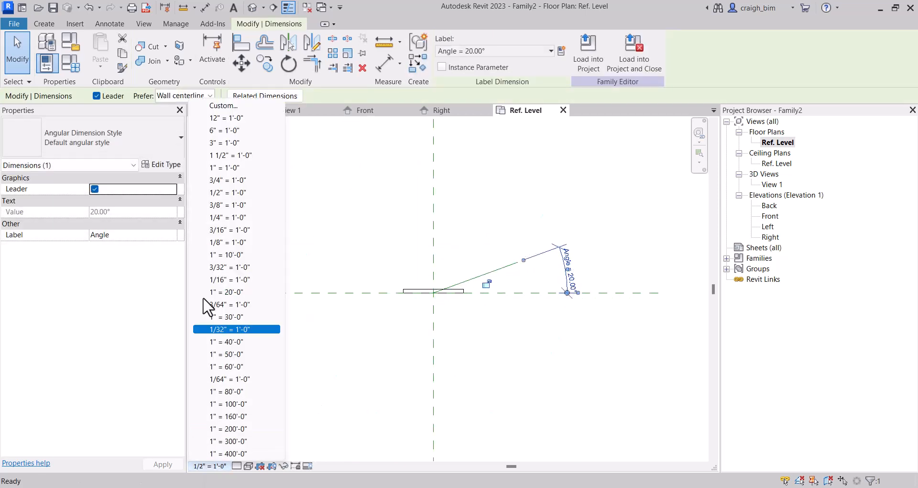
left_click(225, 168)
scroll(505, 244, "up", 3)
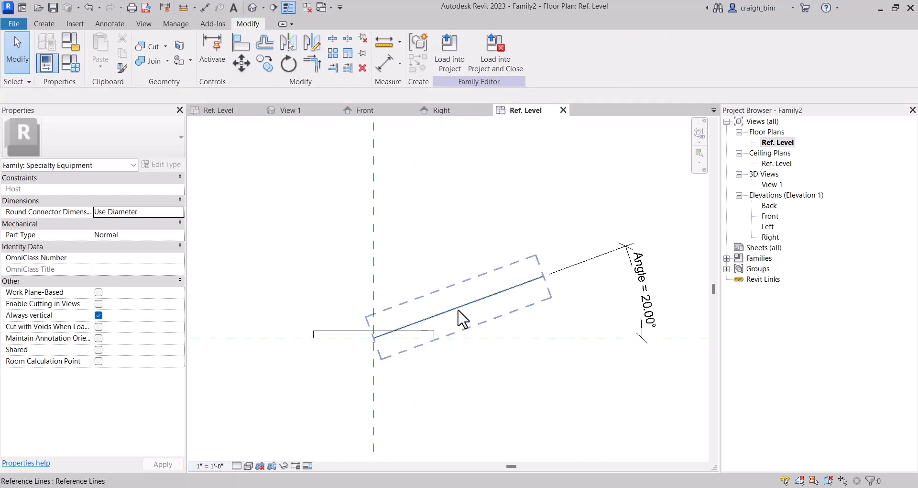
Step: Temporarily hide the mounting plate in the plan view
left_click(341, 336)
key("h")
key("h")
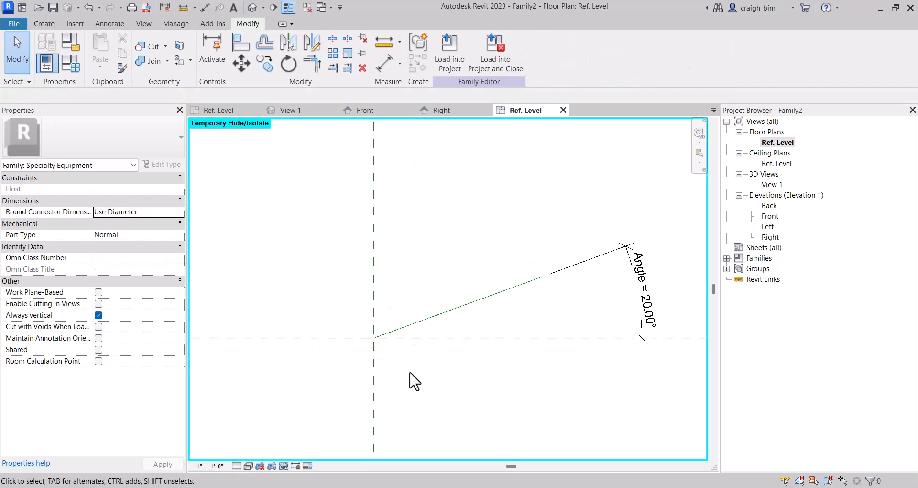
Step: Align and lock the reference line's inner endpoint to both center planes, and restore the temporarily hidden plate
key("a")
key("l")
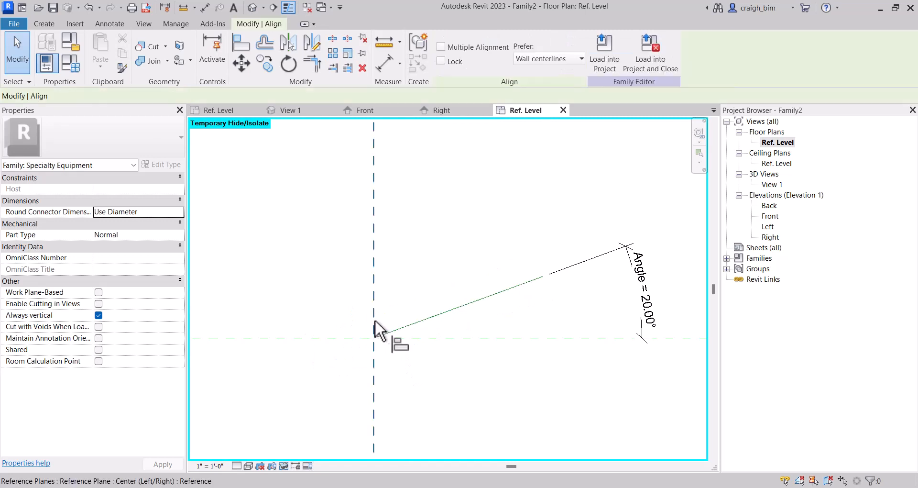
left_click(375, 345)
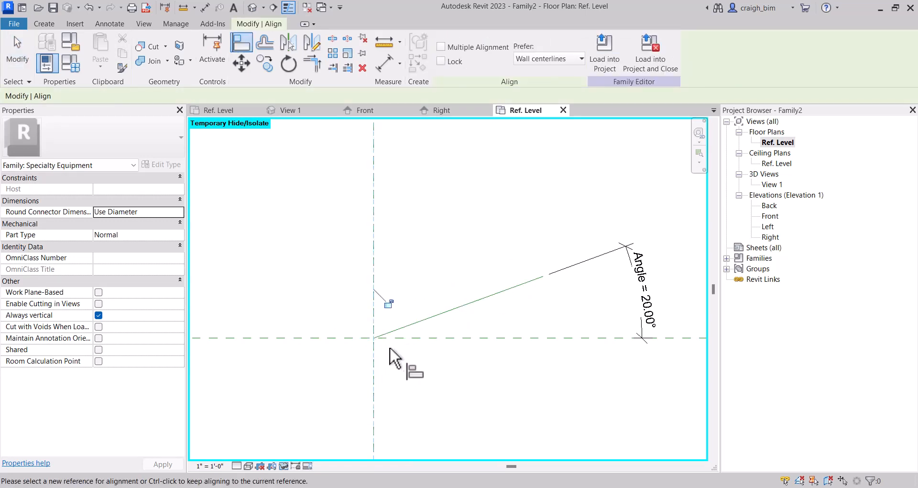
left_click(420, 338)
left_click(376, 338)
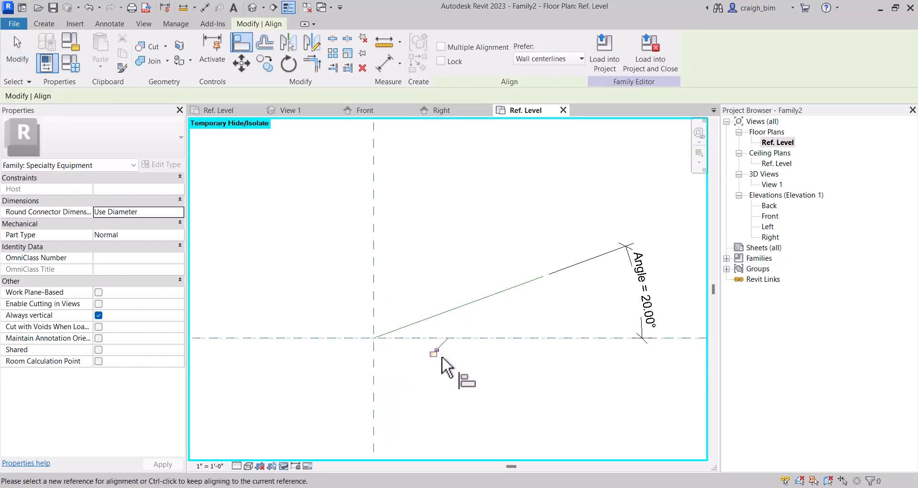
key("h")
key("r")
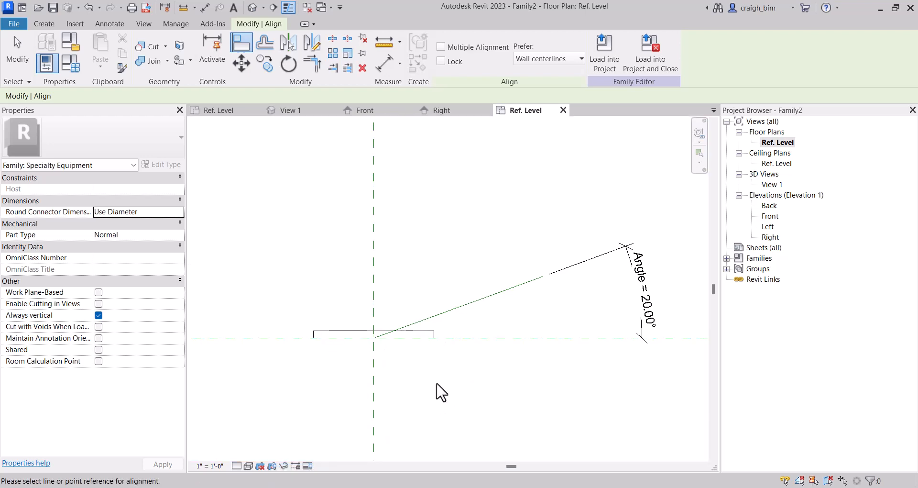
key("Escape")
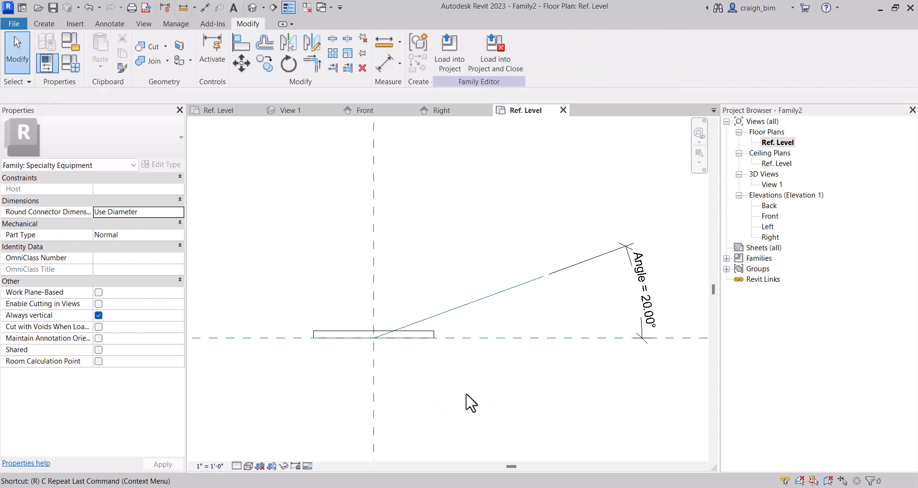
Step: Draw a reference line about 8" long, perpendicular to the angled reference line, up from its outer end
left_click(41, 24)
left_click(639, 53)
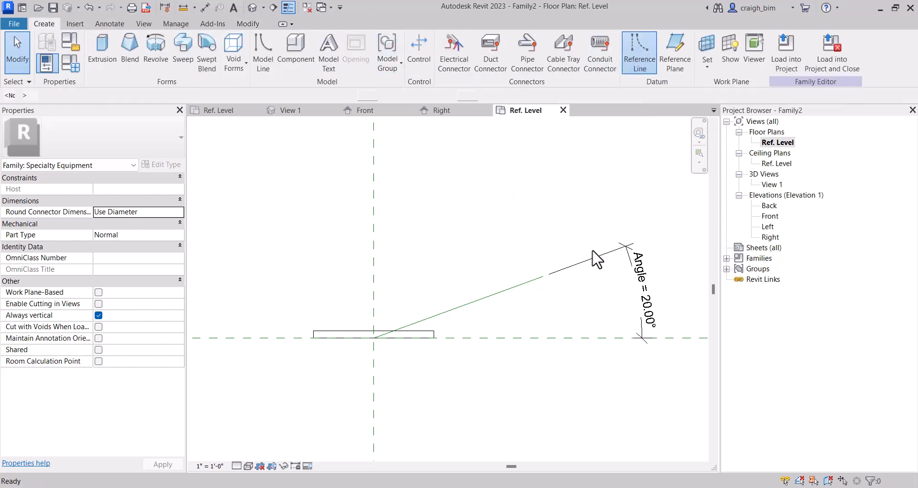
left_click(544, 275)
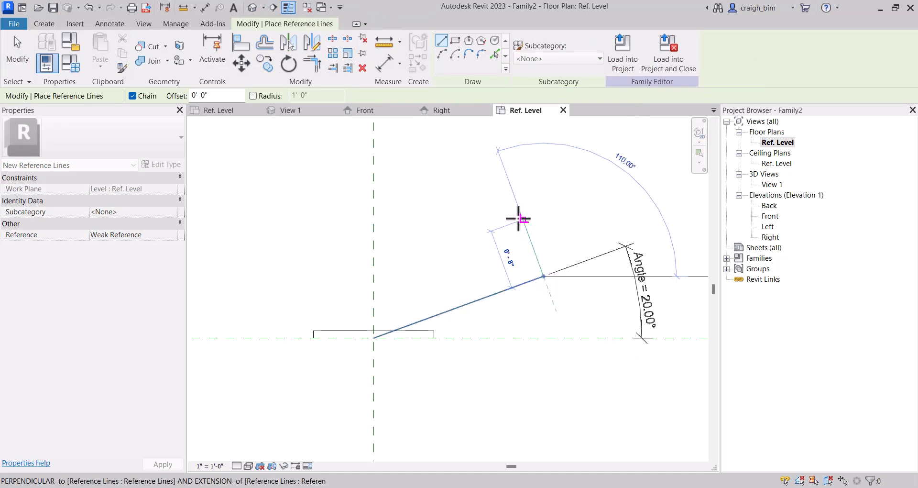
left_click(521, 220)
key("Escape")
key("Escape")
Step: Stretch the perpendicular reference line's lower end past the angled line to a total length of about 1'-2"
left_click(533, 244)
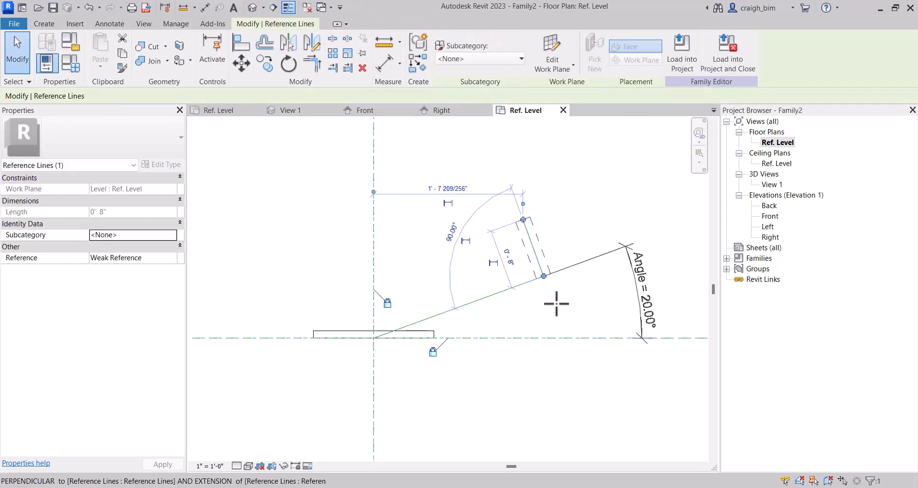
left_click_drag(556, 304, 558, 318)
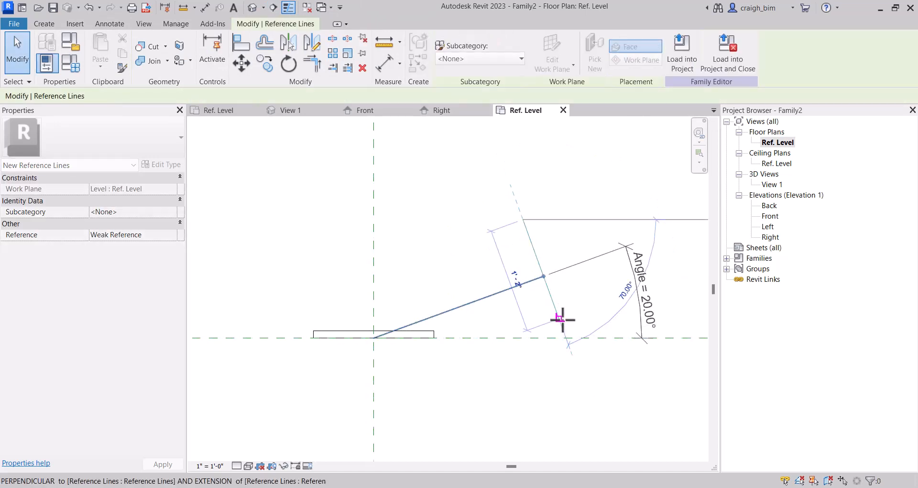
left_click(554, 378)
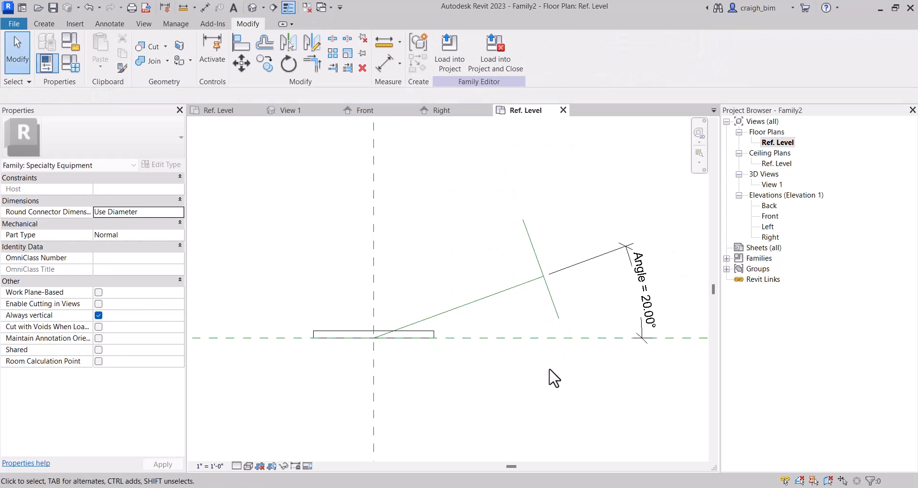
Step: Place a 90° angular dimension between the perpendicular and angled reference lines, and move its arc farther from their intersection
left_click(211, 8)
left_click(484, 56)
left_click(528, 242)
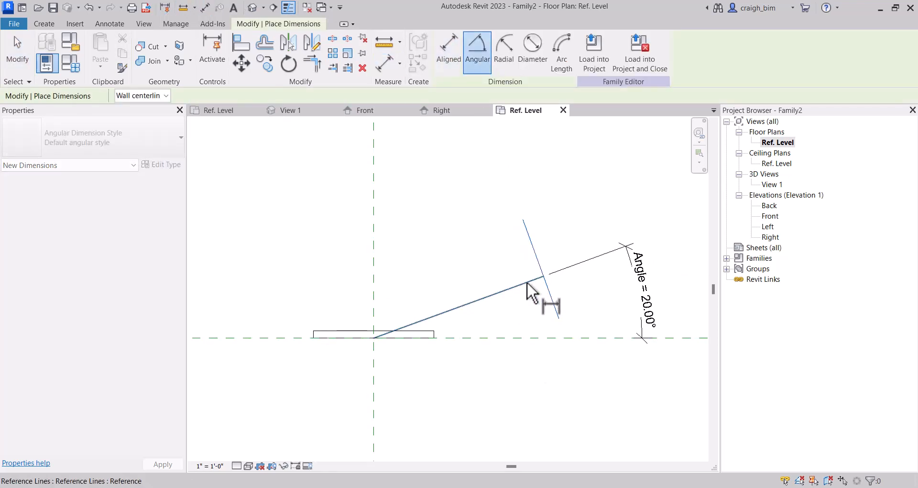
left_click(527, 282)
left_click(512, 251)
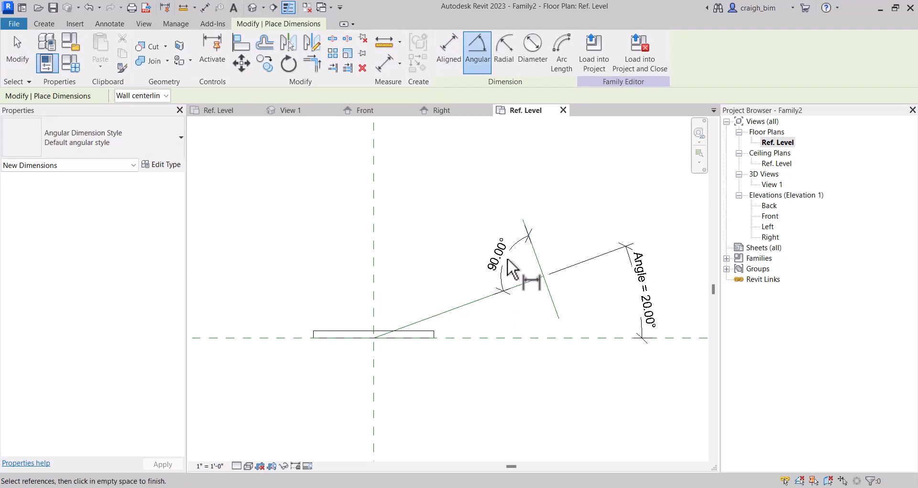
key("Escape")
left_click_drag(501, 278, 452, 249)
left_click(604, 304)
left_click(580, 367)
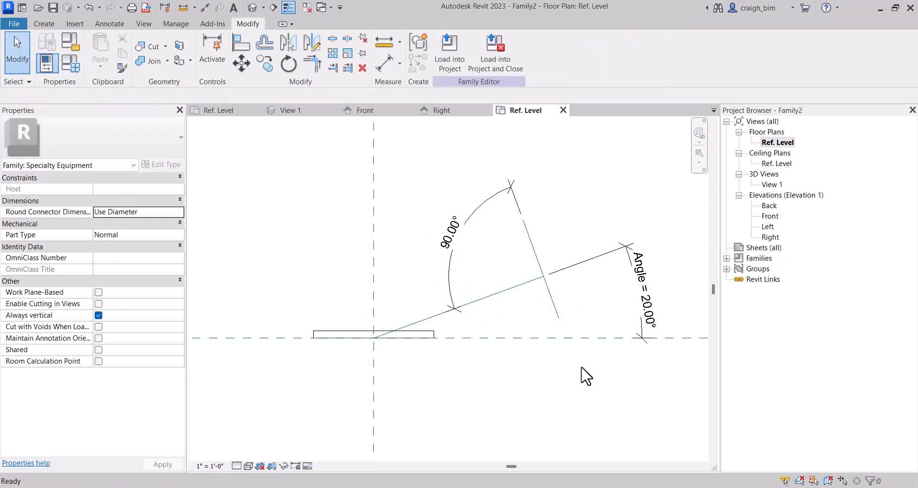
Step: Flex the Angle dimension to 30° and then to 40°
scroll(622, 397, "down", 1)
middle_click_drag(624, 398, 585, 358)
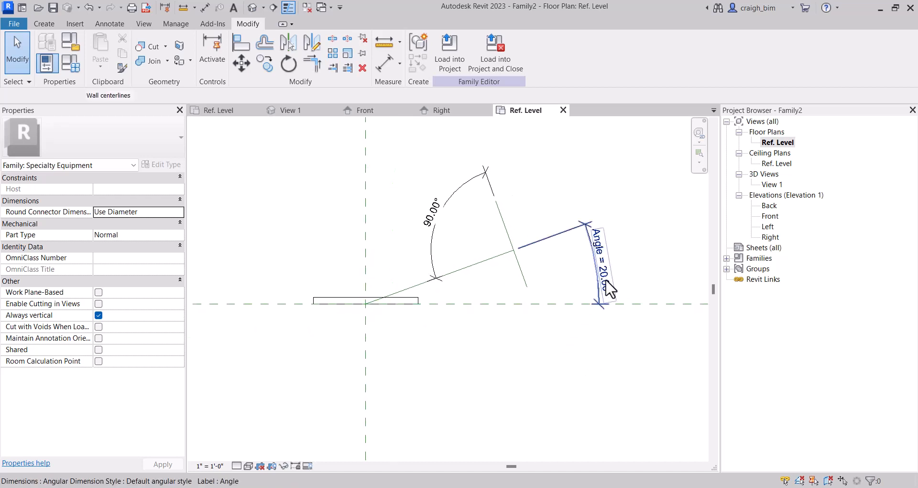
left_click(601, 287)
left_click(601, 285)
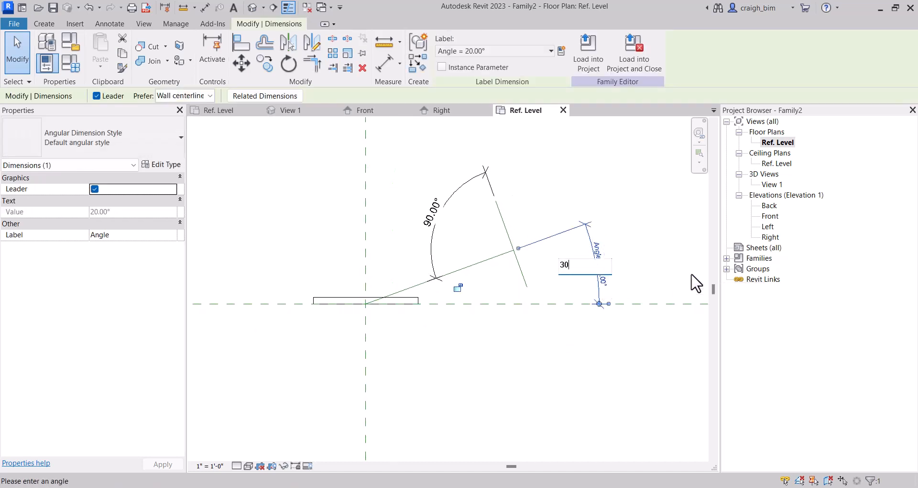
key("Return")
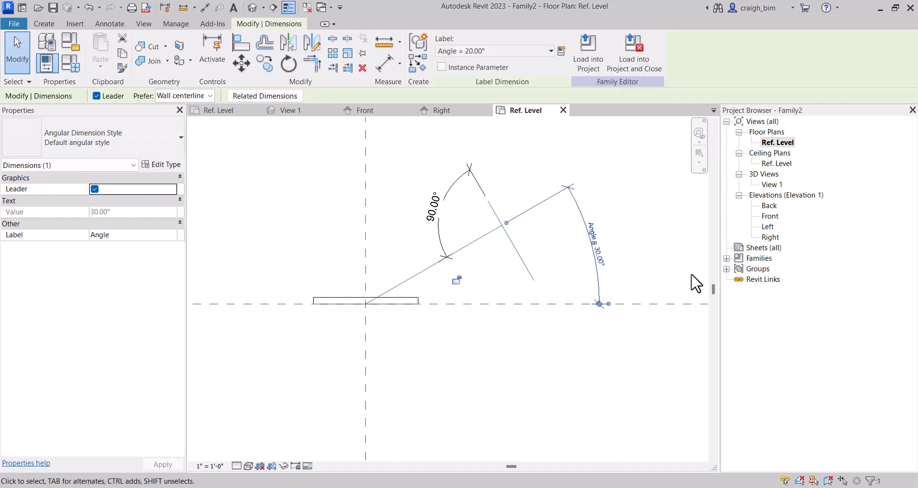
left_click(598, 251)
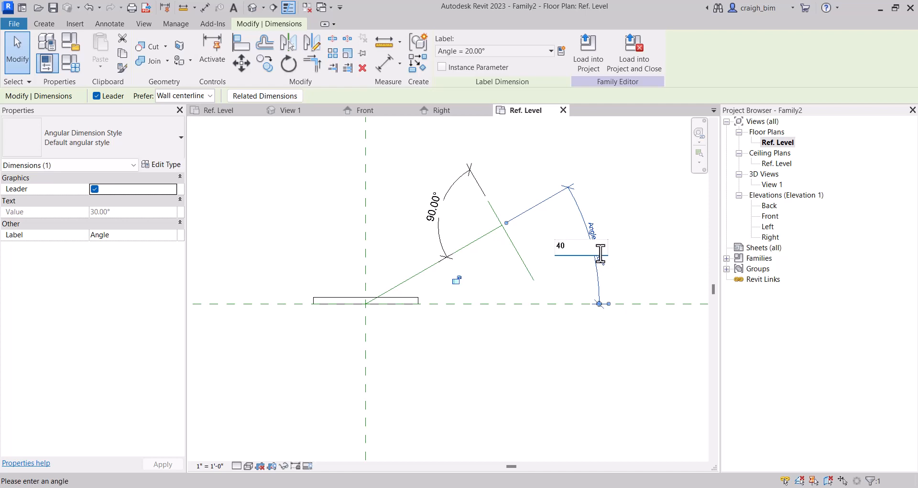
key("Return")
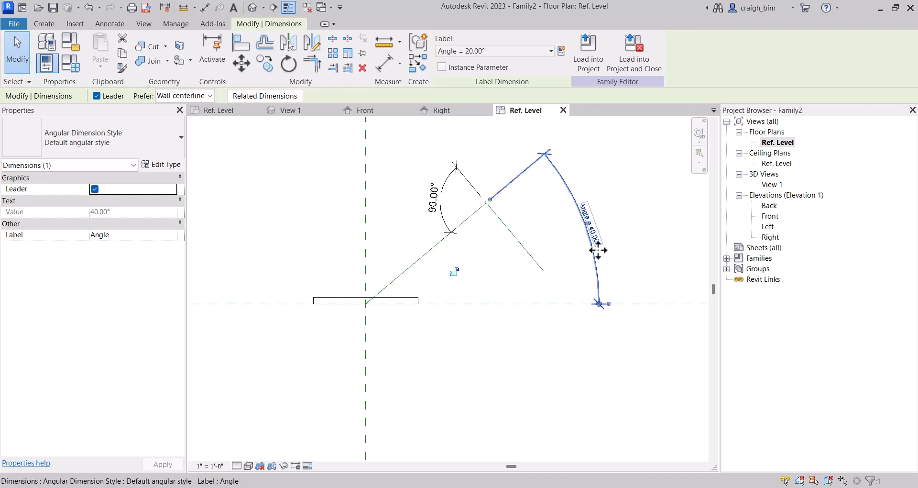
Step: Stretch the perpendicular reference line's upper end about 5 5/8" beyond the angled reference line
left_click(509, 231)
scroll(488, 206, "up", 4)
left_click_drag(490, 209, 451, 164)
key("Escape")
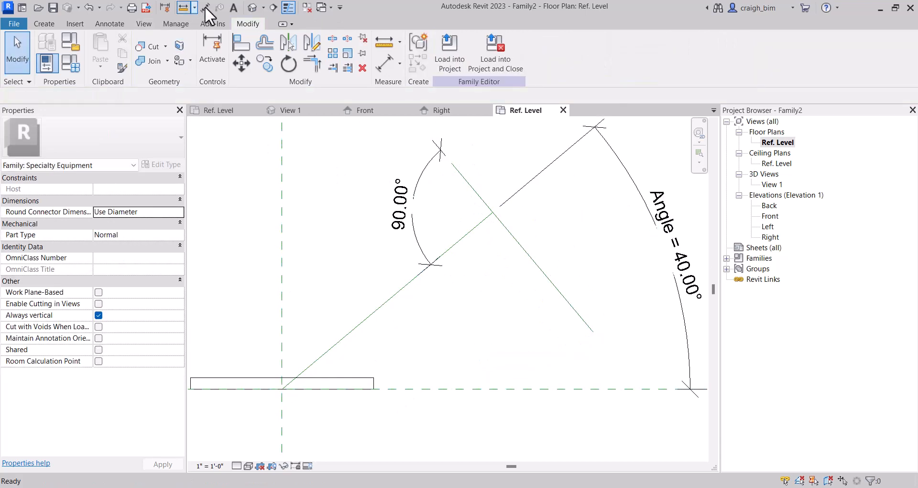
Step: Place an aligned dimension string from the angled reference line to both endpoints of the perpendicular reference line
left_click(204, 7)
left_click(486, 215)
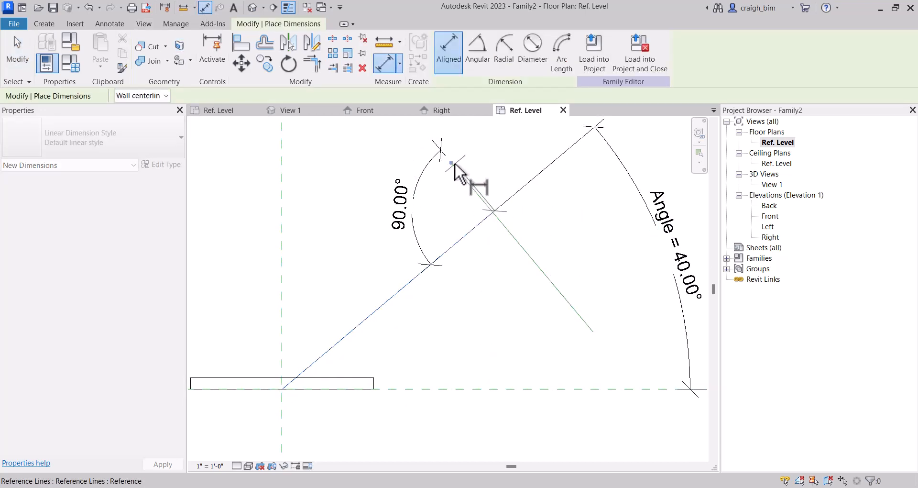
left_click(453, 164)
left_click(602, 332)
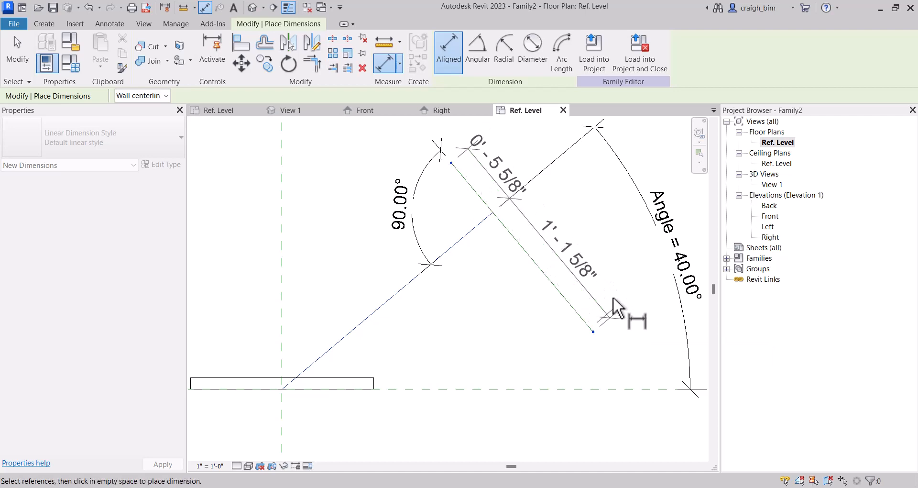
left_click(615, 308)
key("Escape")
key("Escape")
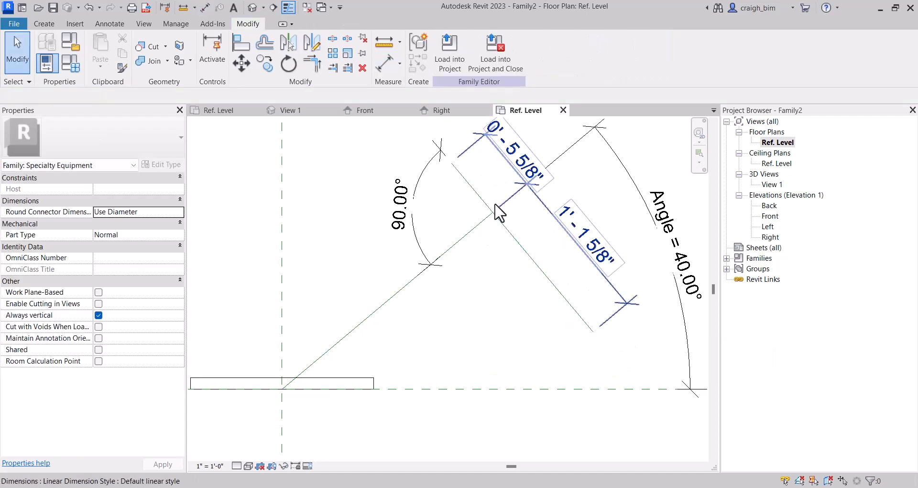
Step: Draw a short reference line about 1" long from the upper end of the perpendicular reference line, heading back toward the plate
middle_click_drag(499, 227, 495, 263)
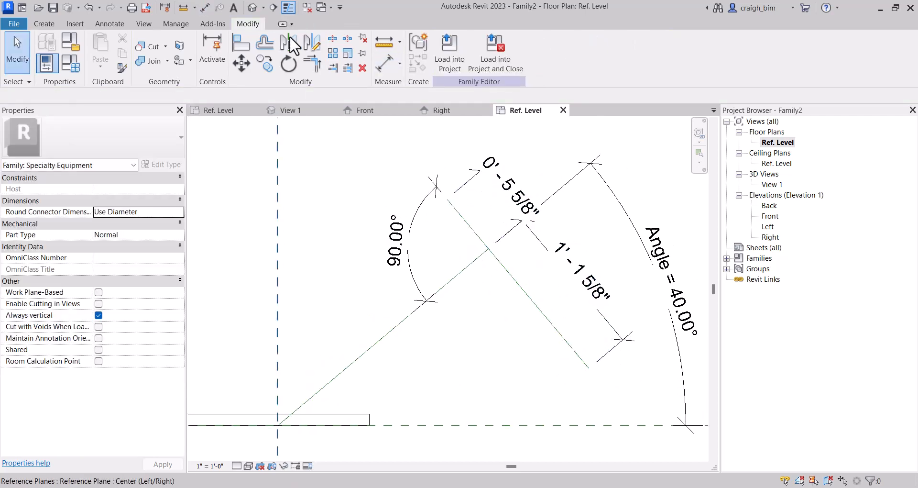
left_click(44, 25)
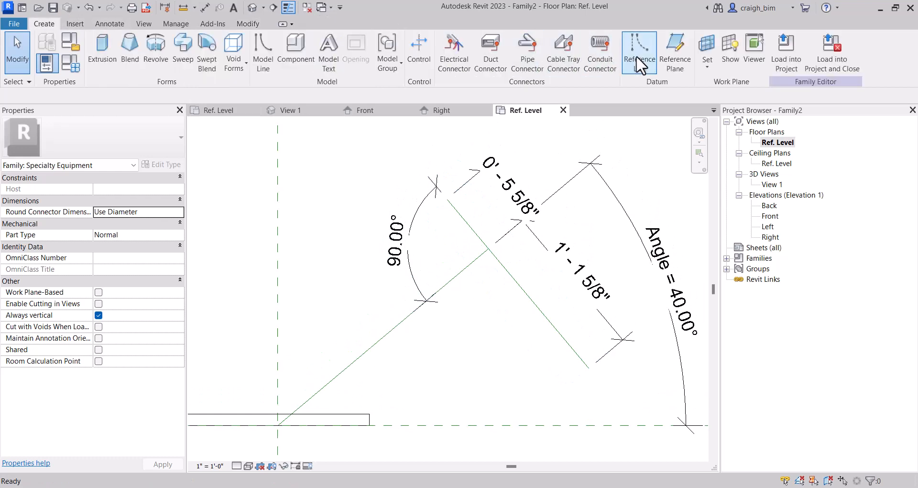
left_click(448, 197)
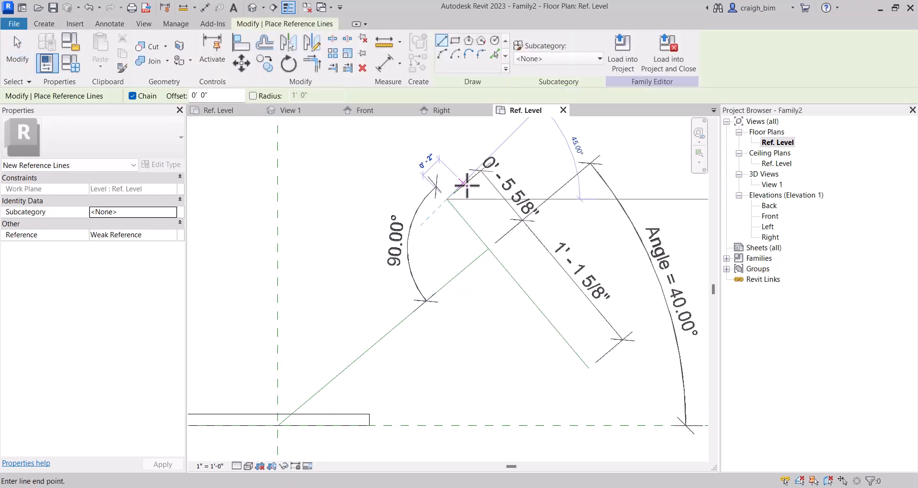
scroll(467, 187, "up", 3)
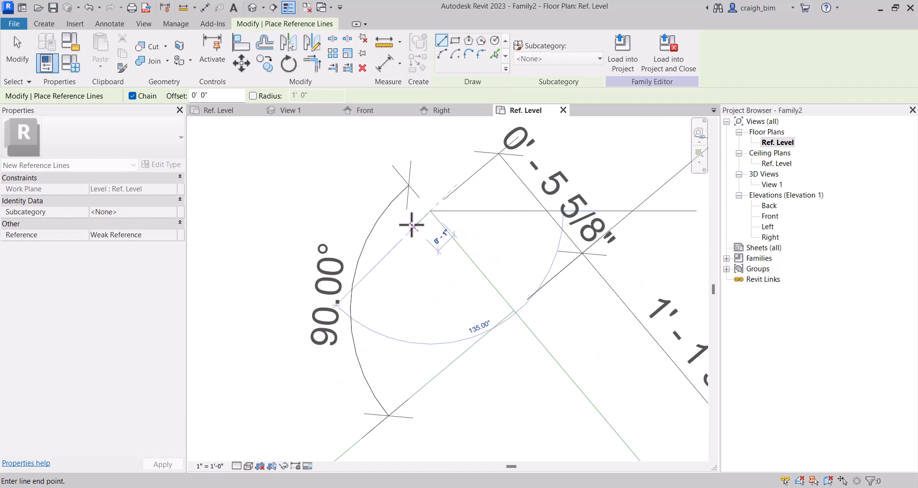
left_click(412, 225)
key("Escape")
key("Escape")
Step: Delete the aligned dimension string and reposition the short reference line's free end, making it about 1 1/4" long and square to the perpendicular line
left_click(508, 161)
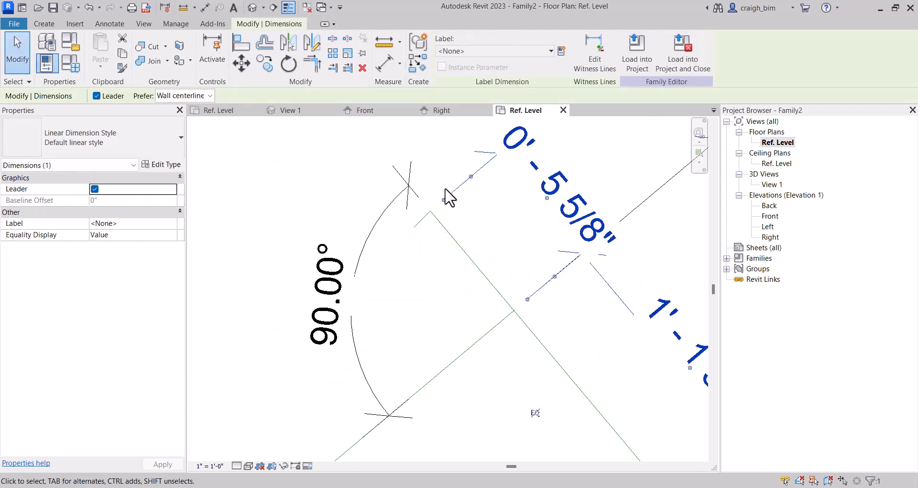
key("Delete")
left_click(421, 226)
scroll(420, 229, "up", 2)
left_click_drag(419, 227, 402, 230)
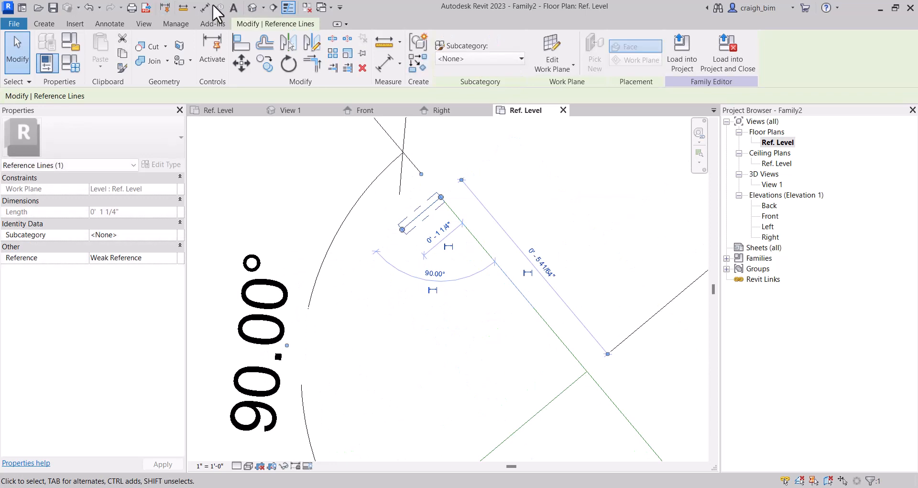
Step: Place an angular dimension between the short reference line and the perpendicular reference line
left_click(206, 7)
left_click(477, 50)
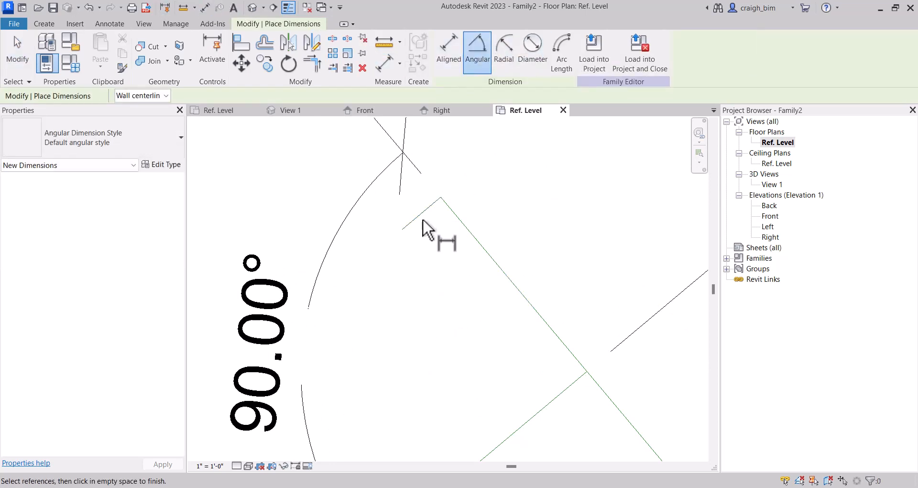
left_click(423, 221)
left_click(457, 234)
scroll(440, 282, "down", 2)
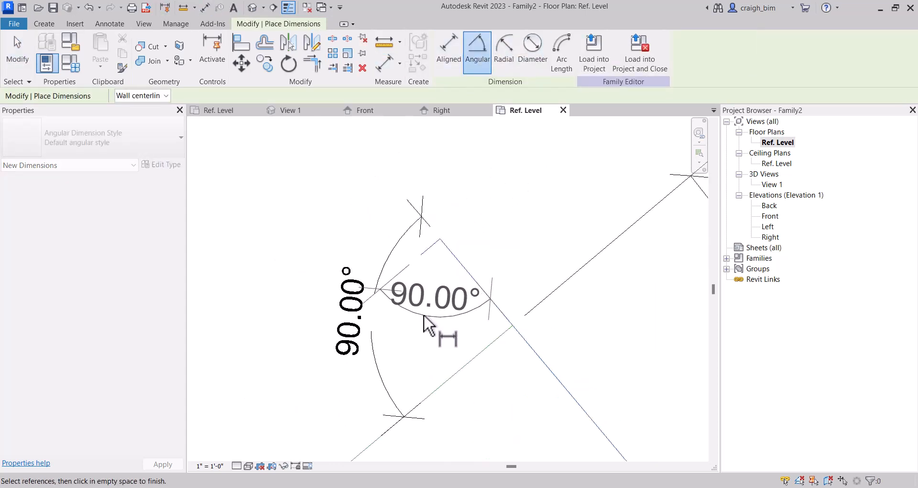
left_click(425, 314)
scroll(433, 298, "down", 2)
middle_click_drag(470, 412, 488, 272)
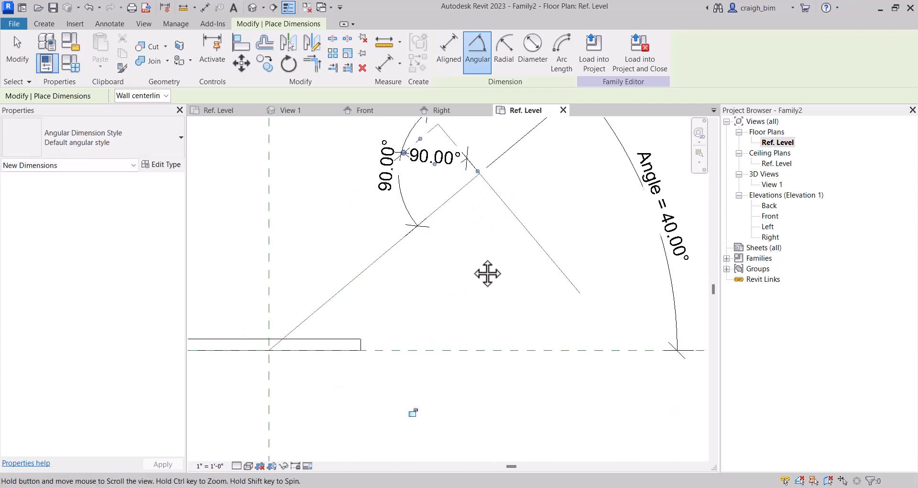
key("Escape")
Step: Copy the short reference line from the perpendicular line's upper end to its lower end
middle_click_drag(472, 149, 435, 199)
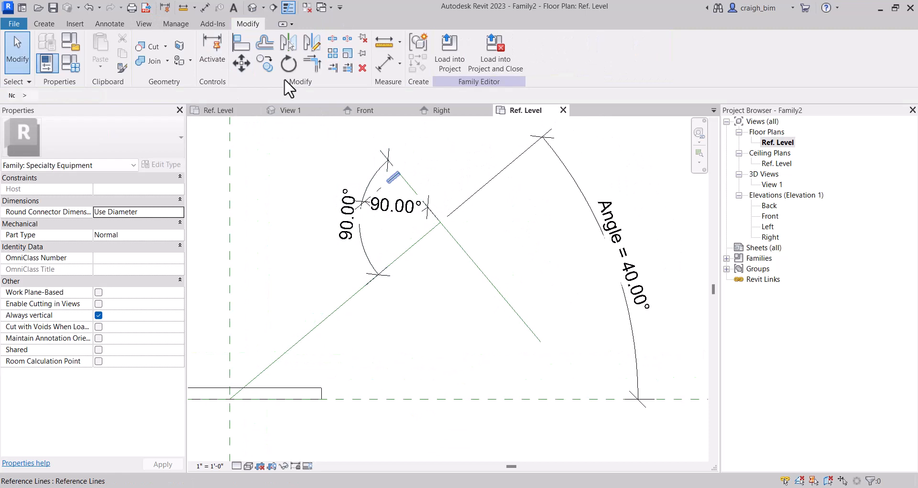
left_click(263, 63)
scroll(405, 168, "up", 2)
left_click(393, 177)
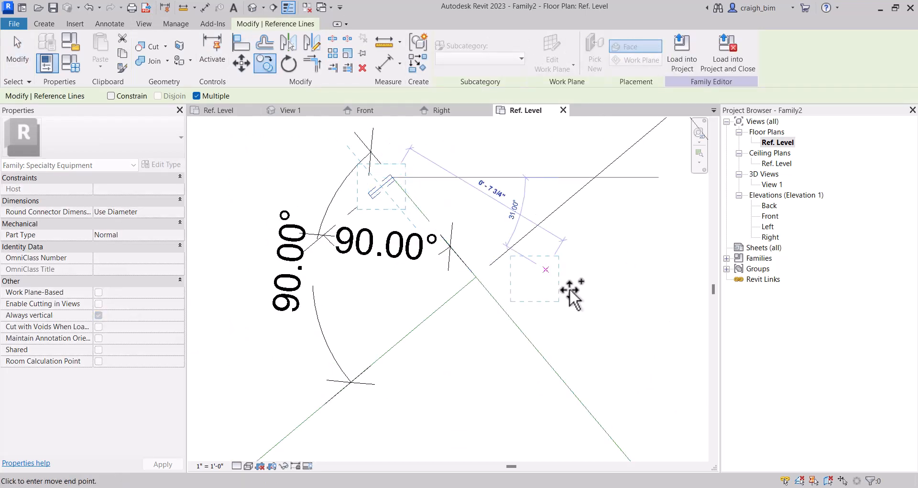
middle_click_drag(610, 389, 514, 200)
left_click(582, 329)
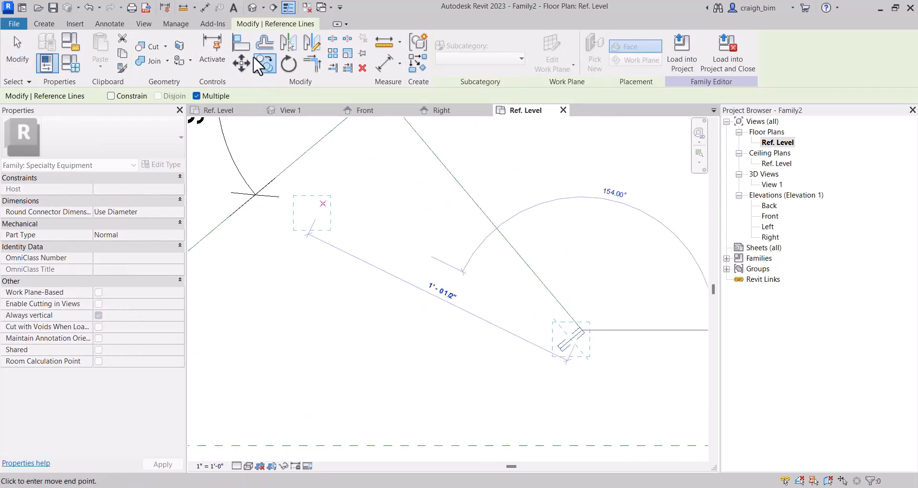
Step: Place an angular dimension between the copied short reference line and the perpendicular line, and lock it
left_click(477, 52)
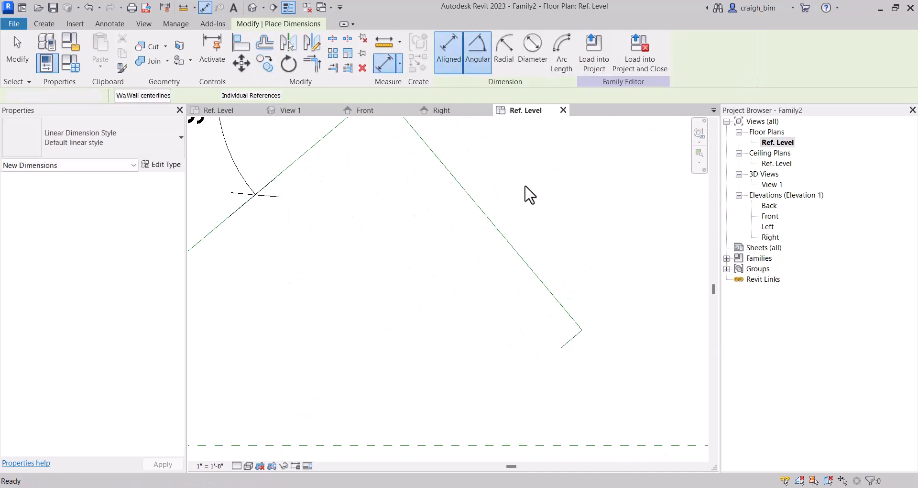
left_click(570, 316)
left_click(568, 340)
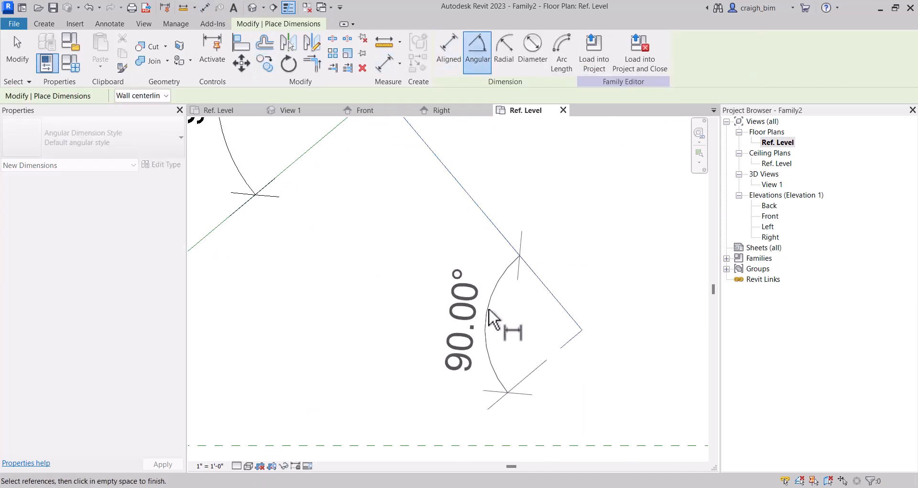
left_click(488, 309)
scroll(525, 320, "down", 3)
scroll(478, 337, "down", 4)
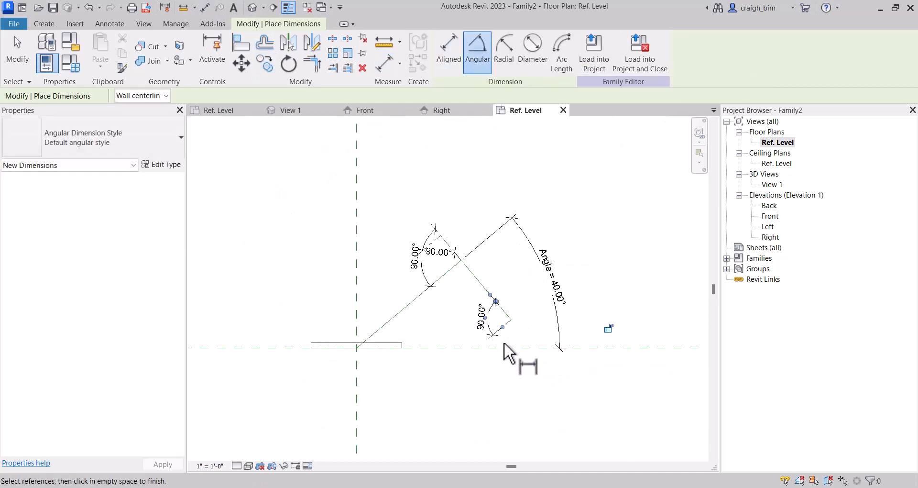
left_click(610, 327)
Step: Place an aligned dimension string across the upper short reference line, the angled reference line and the lower short reference line
scroll(476, 260, "up", 1)
left_click(205, 7)
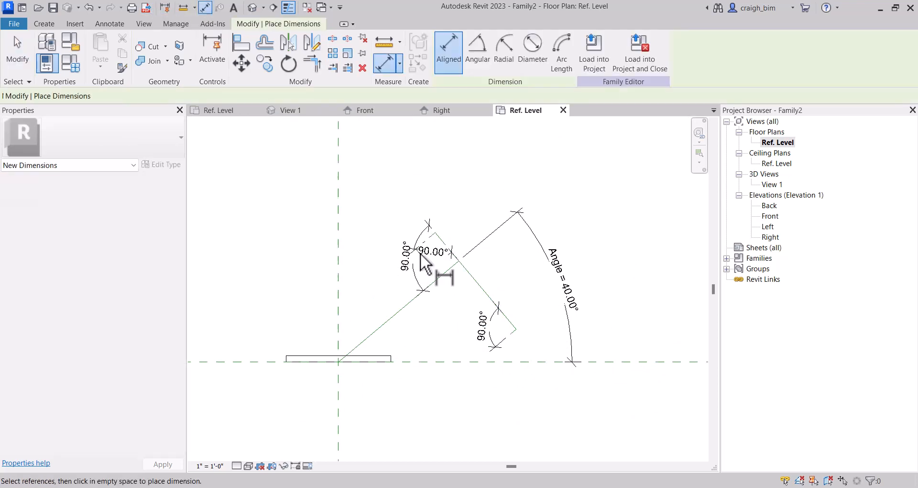
scroll(437, 256, "up", 2)
left_click(454, 214)
left_click(491, 256)
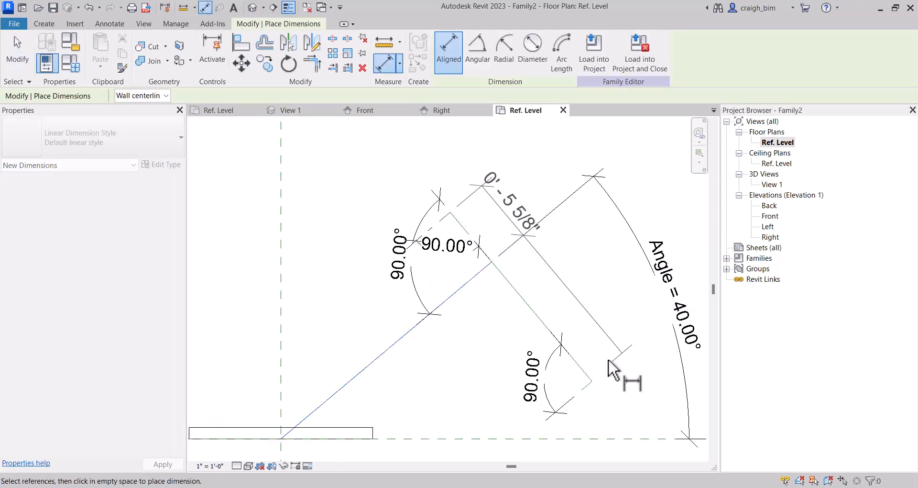
left_click(626, 357)
key("Escape")
key("Escape")
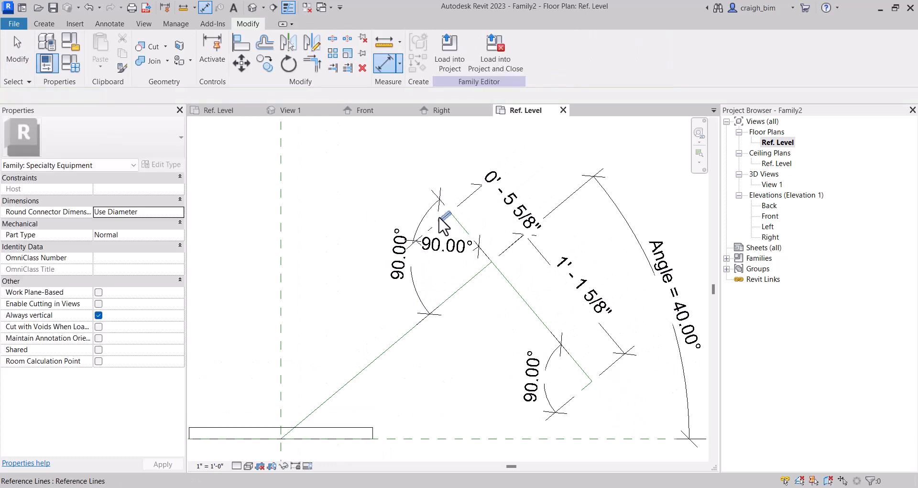
Step: Set the distances from the angled reference line to the upper and lower short reference lines to 0' 6" each
left_click(444, 217)
left_click(515, 205)
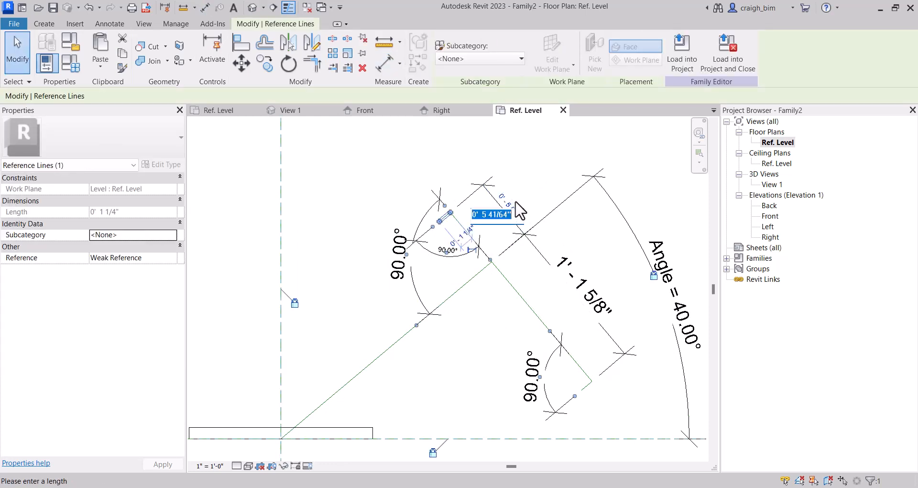
key("Return")
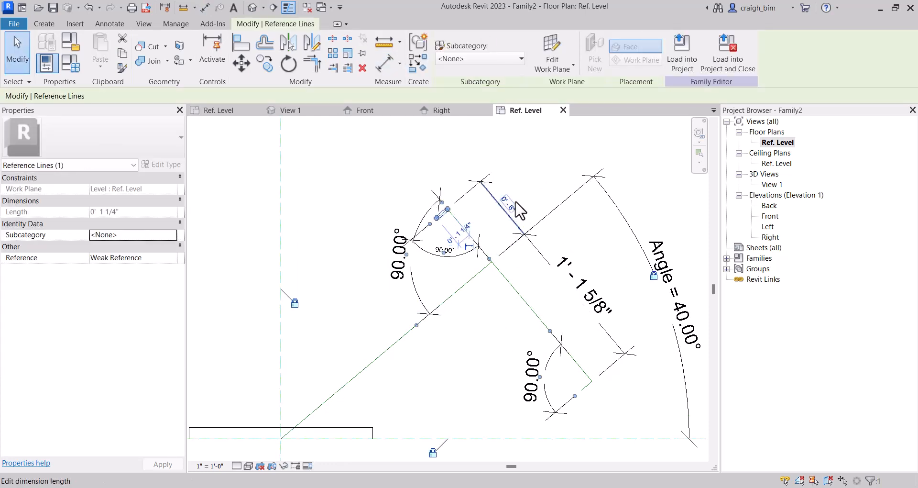
key("Escape")
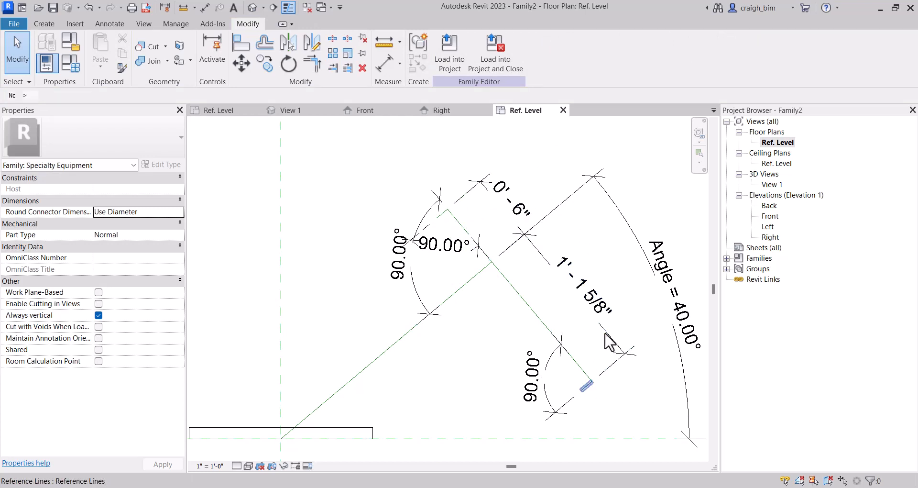
left_click(584, 388)
left_click(582, 292)
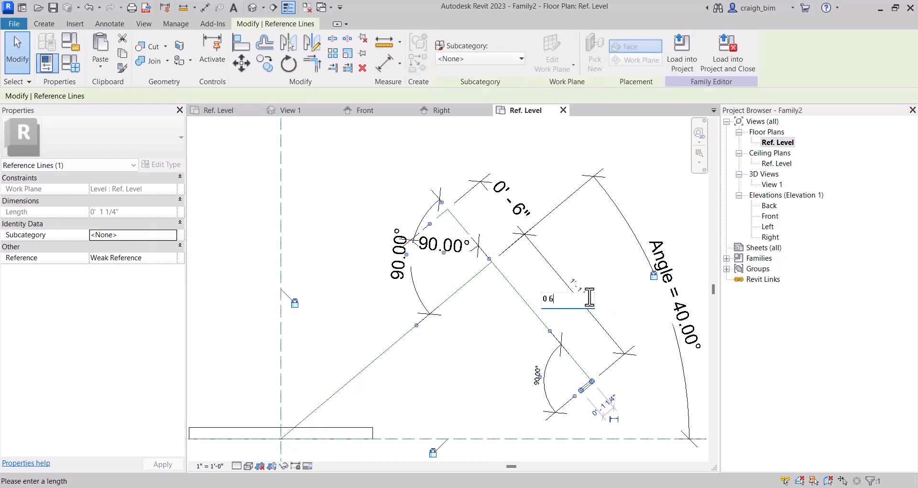
key("Return")
key("Escape")
Step: Lock both 6" segments of the aligned dimension string
left_click(532, 279)
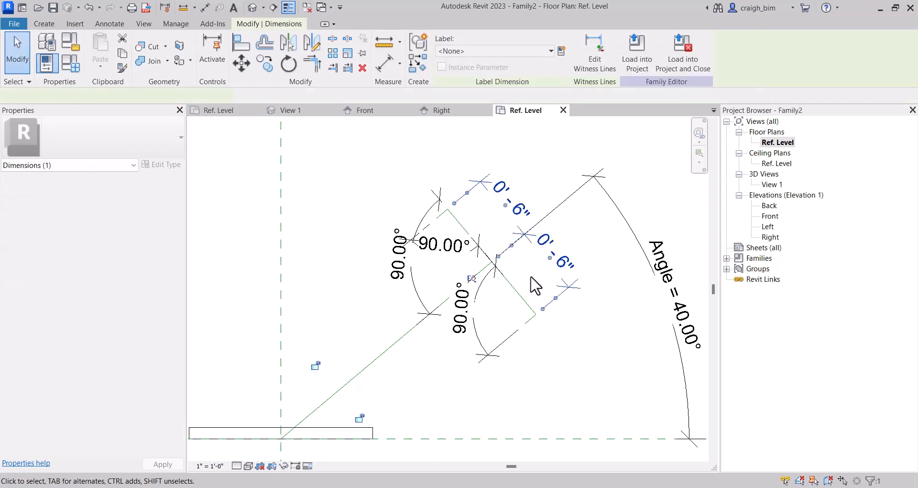
left_click(315, 366)
left_click(359, 418)
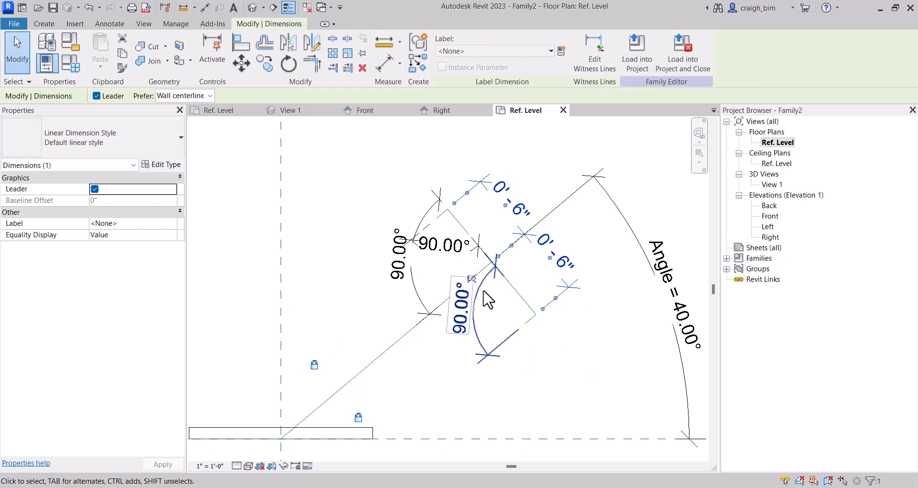
key("Escape")
Step: Flex the Angle dimension to 60°
scroll(410, 328, "down", 2)
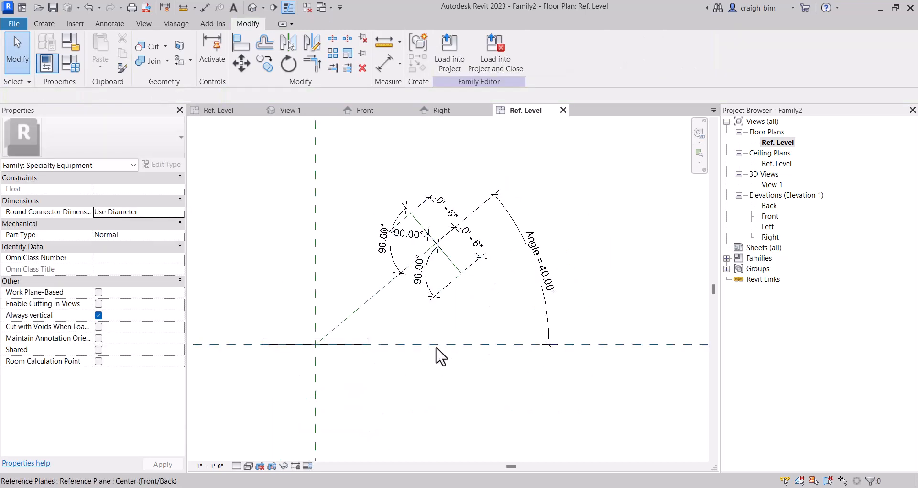
left_click(533, 261)
left_click(525, 268)
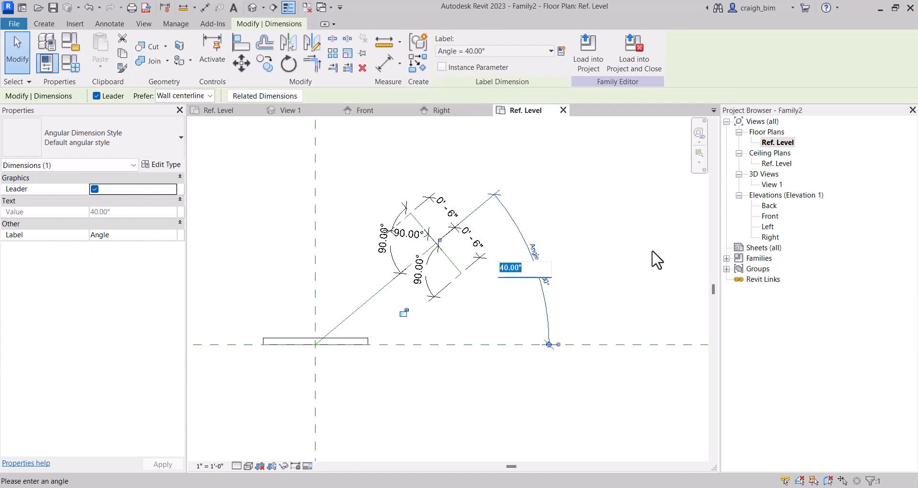
type("60")
key("Return")
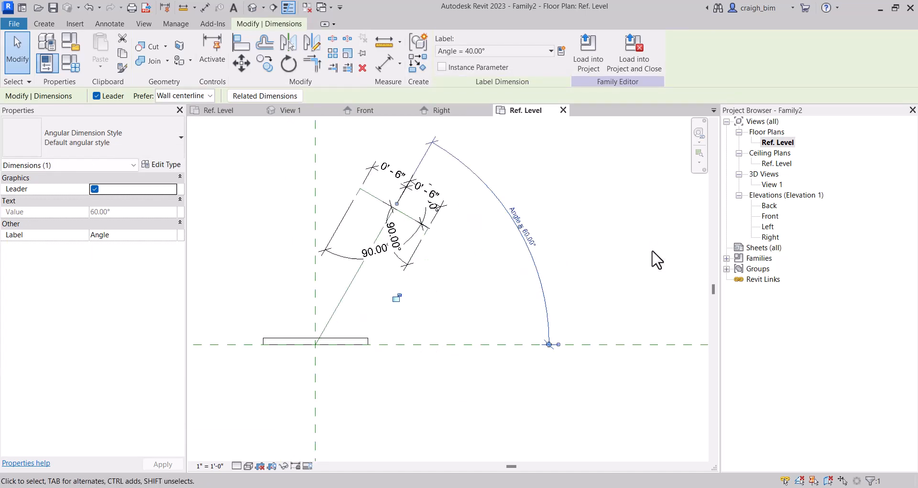
left_click(657, 259)
Step: Inspect the perpendicular reference line and the mounting plate extrusion with the framework rotated to the new angle
scroll(363, 251, "up", 4)
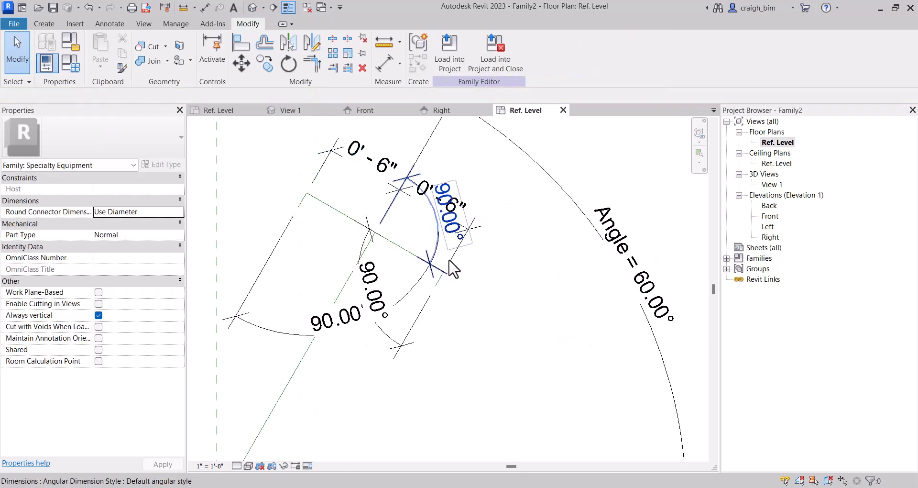
left_click(323, 205)
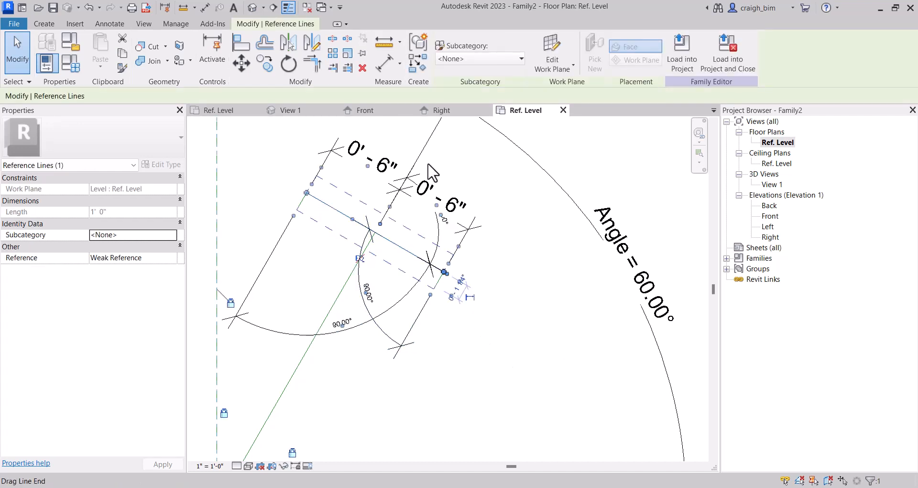
left_click(534, 249)
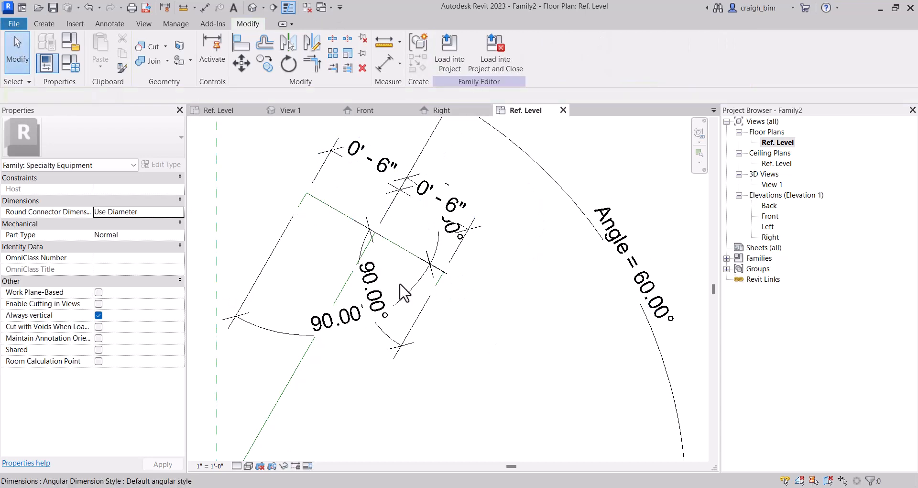
scroll(564, 337, "down", 3)
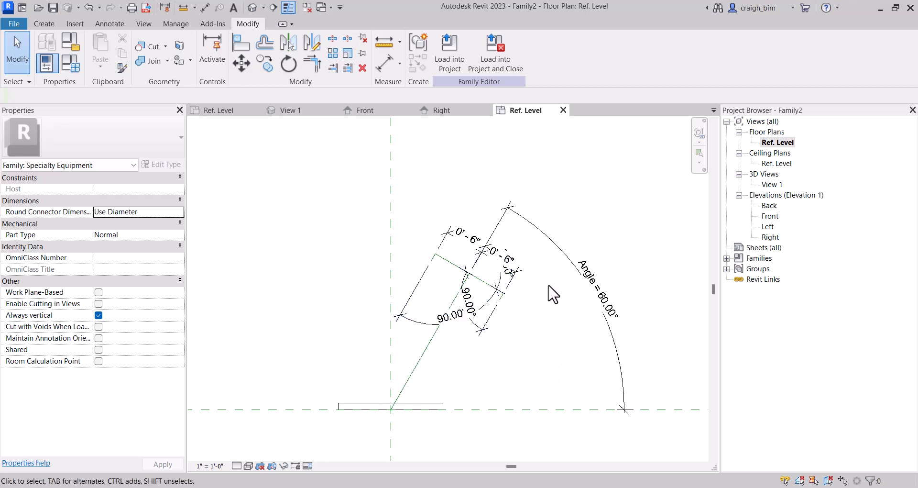
left_click(383, 406)
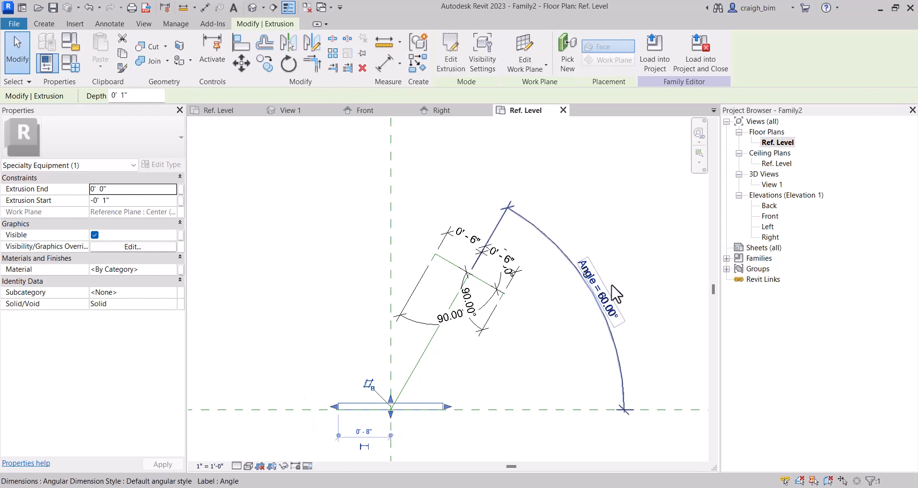
left_click(673, 267)
Step: Start a new extrusion on the CL Elevation reference plane, with its start at -0' 4" and its end at 0' 4"
scroll(502, 294, "up", 4)
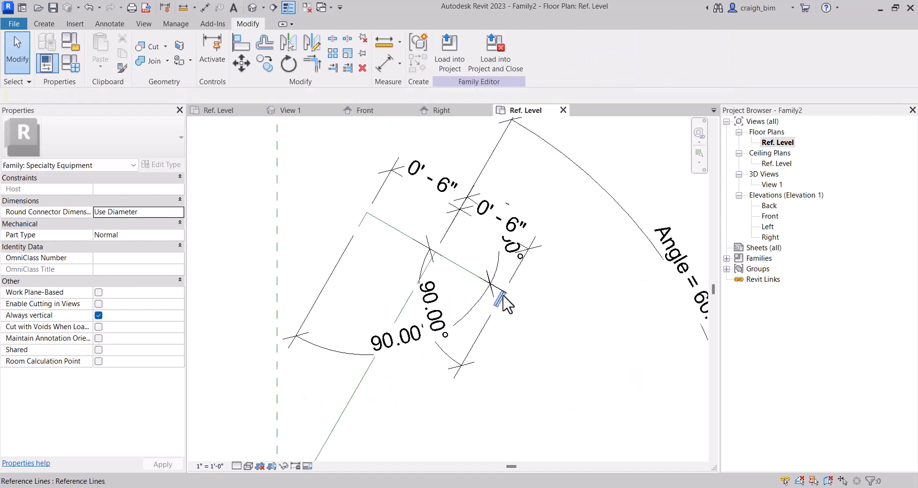
left_click(45, 24)
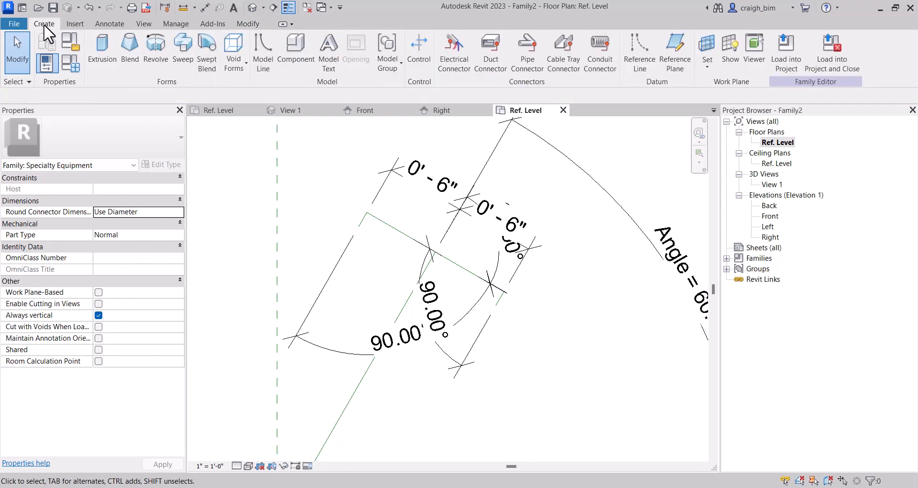
left_click(98, 53)
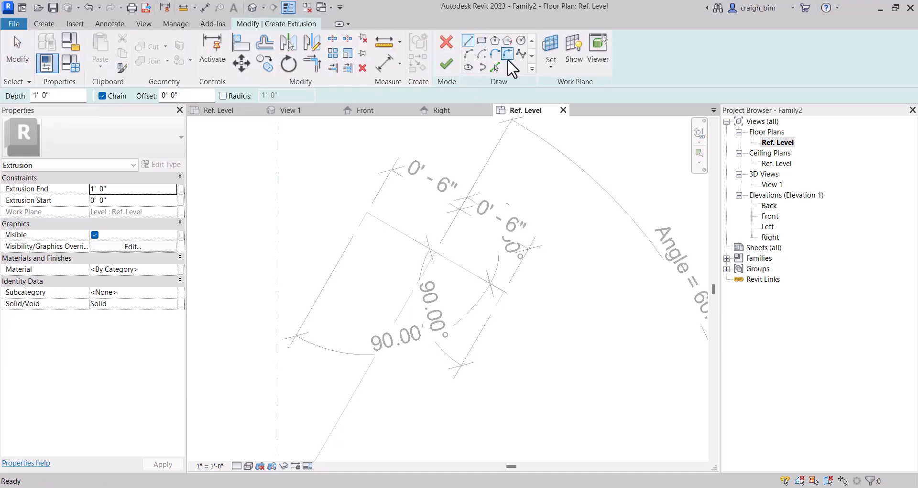
left_click(554, 68)
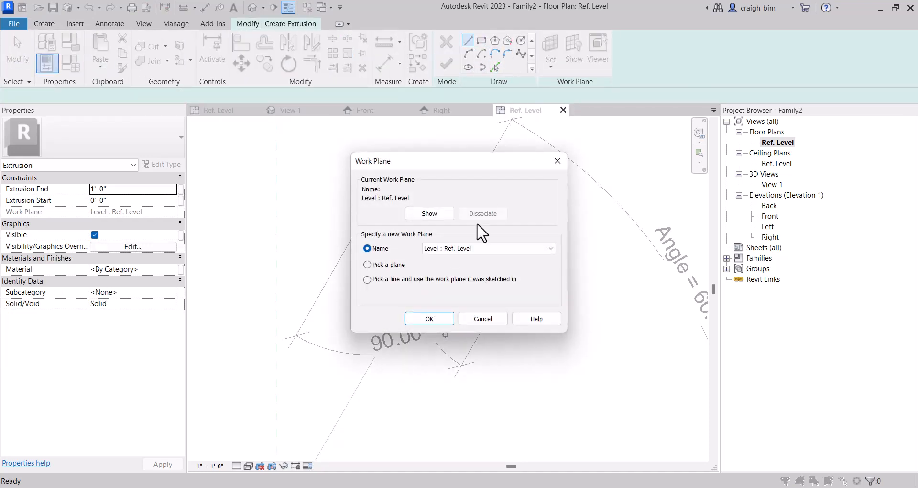
left_click(466, 249)
left_click(509, 281)
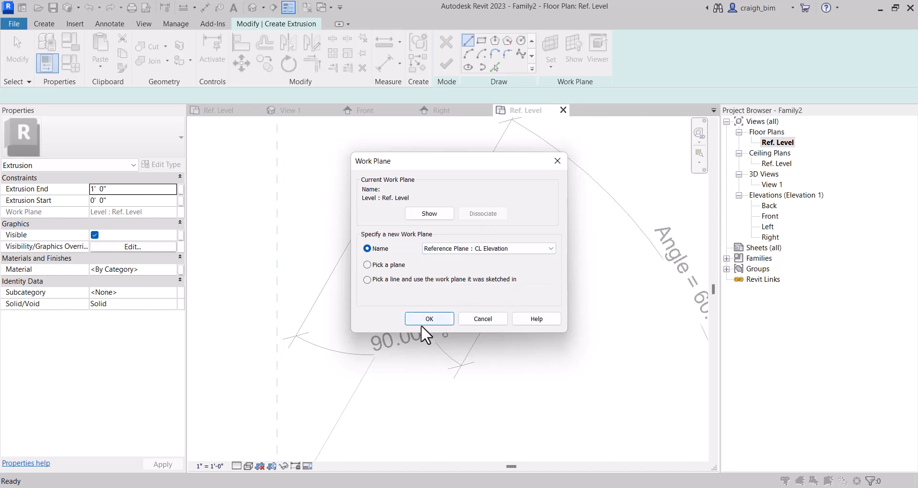
left_click(430, 320)
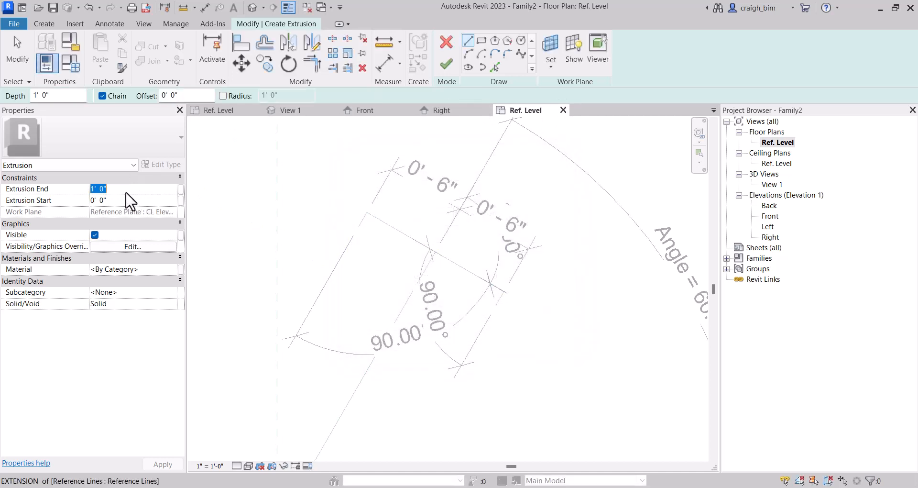
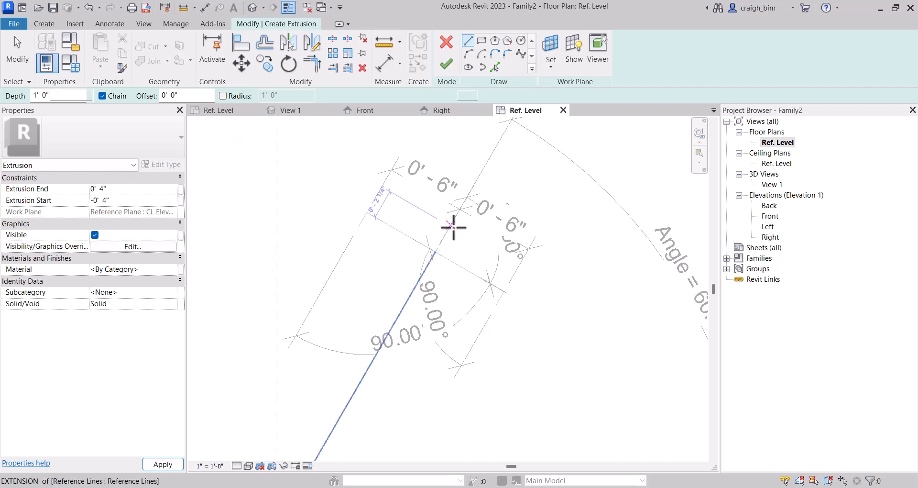
Step: Create profile lines from the perpendicular reference line and the two short reference lines at its ends, locking them to the framework
key("p")
key("l")
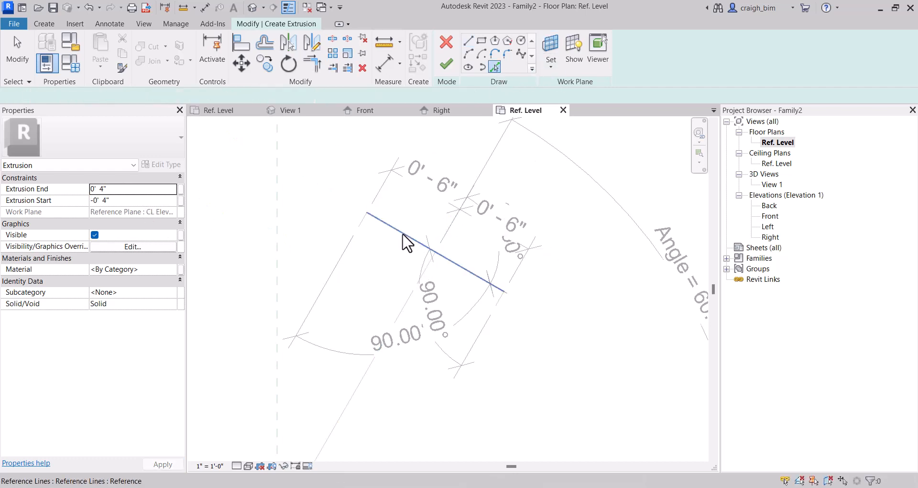
left_click(403, 233)
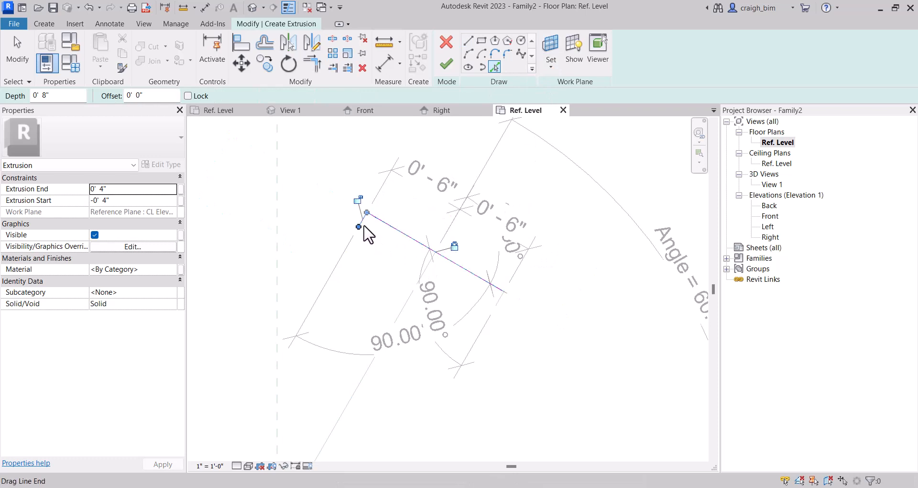
left_click(503, 304)
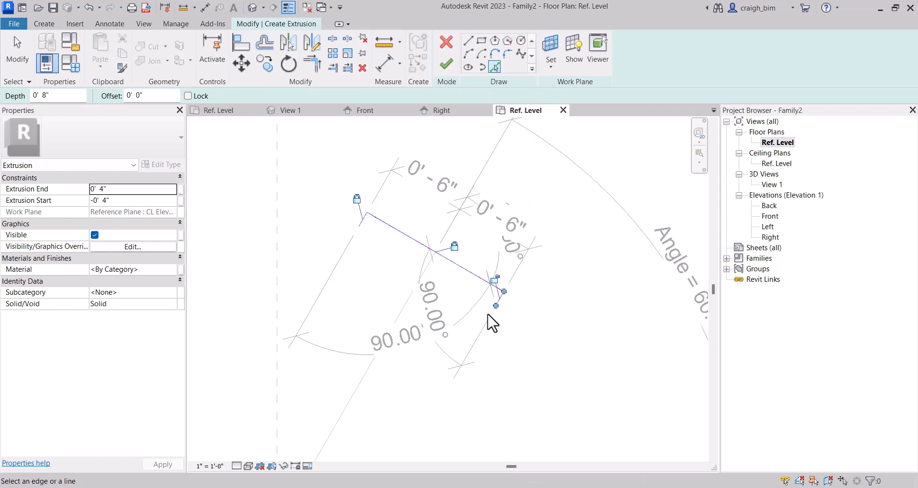
Step: Close the profile with a copy of the long sketch line offset 0' 1" toward the mounting plate, trimmed at both corners, and finish the extrusion
left_click(256, 47)
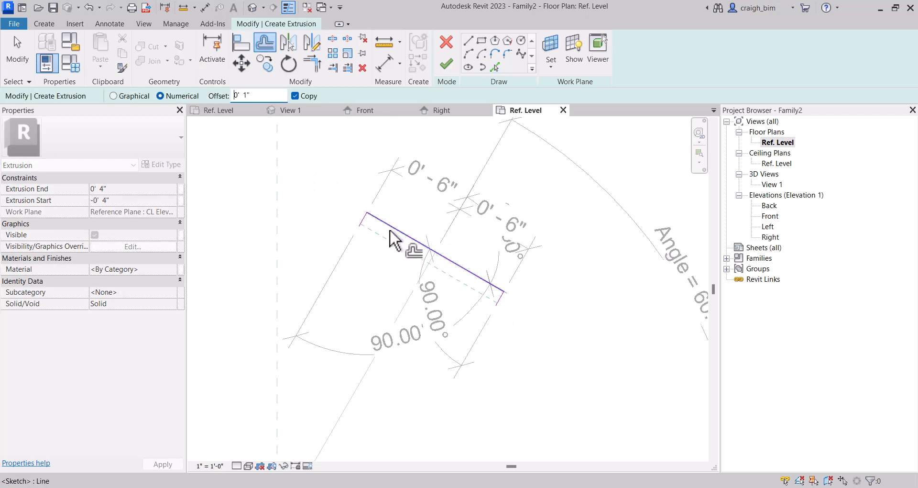
left_click(379, 250)
scroll(369, 229, "up", 2)
left_click(383, 243)
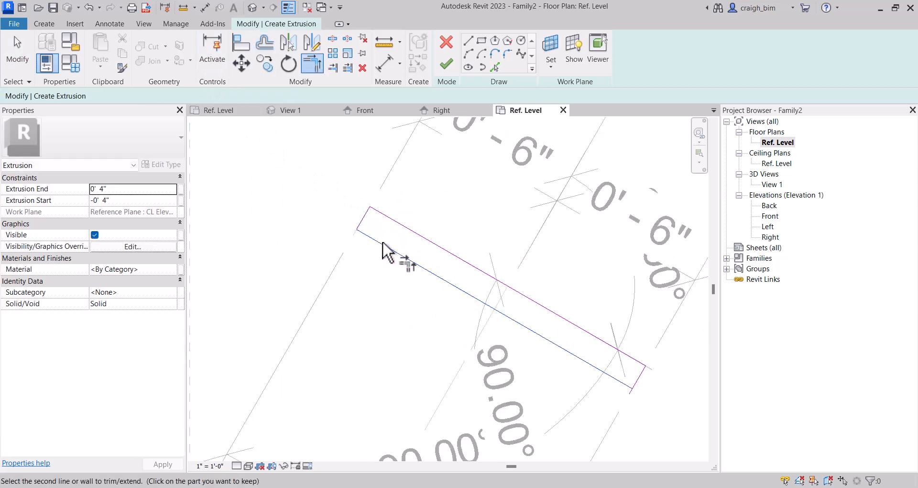
left_click(632, 381)
scroll(440, 211, "down", 2)
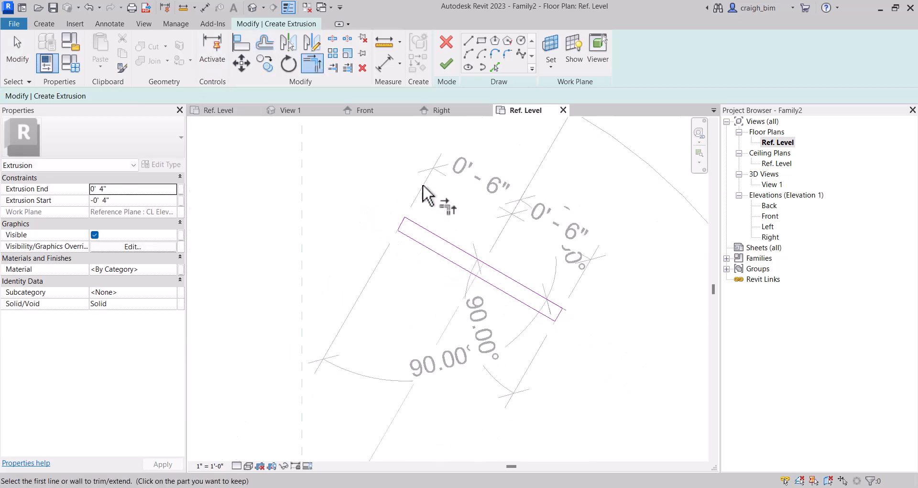
left_click(453, 61)
left_click(632, 343)
scroll(606, 349, "down", 3)
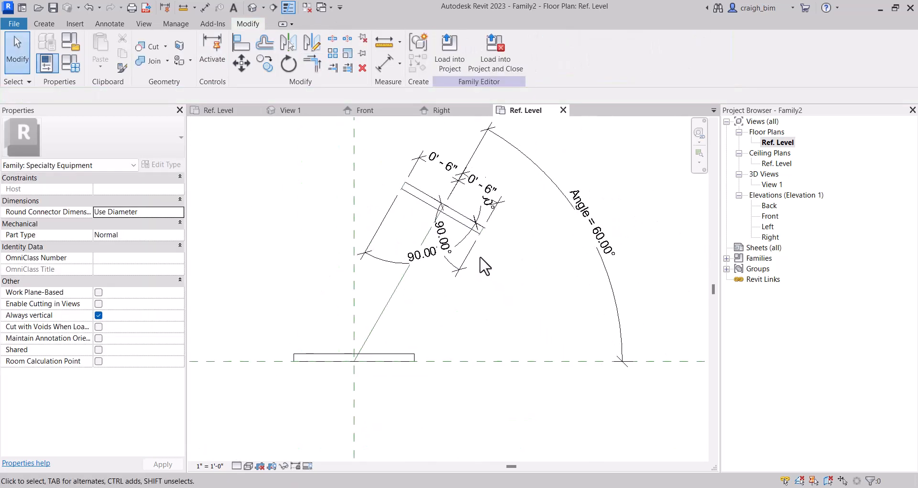
Step: Set the labelled Angle dimension of the reference line to 30°
left_click(605, 255)
left_click(596, 224)
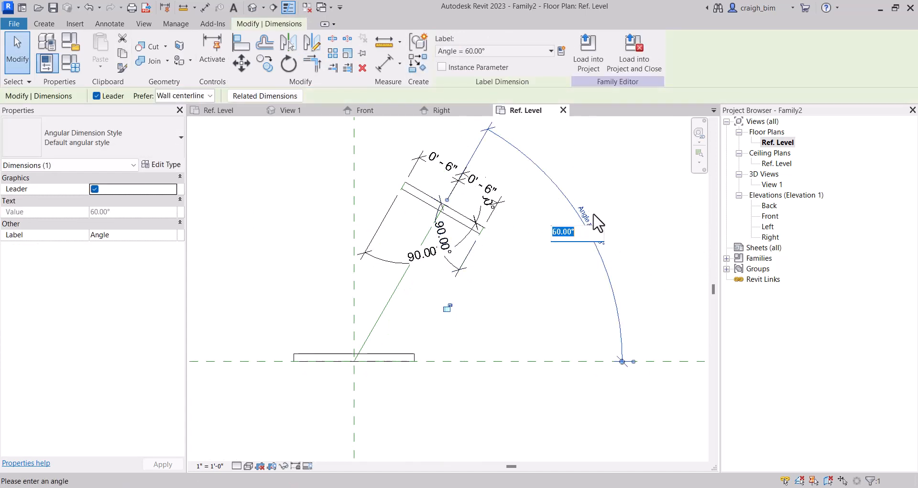
type("30")
key("Return")
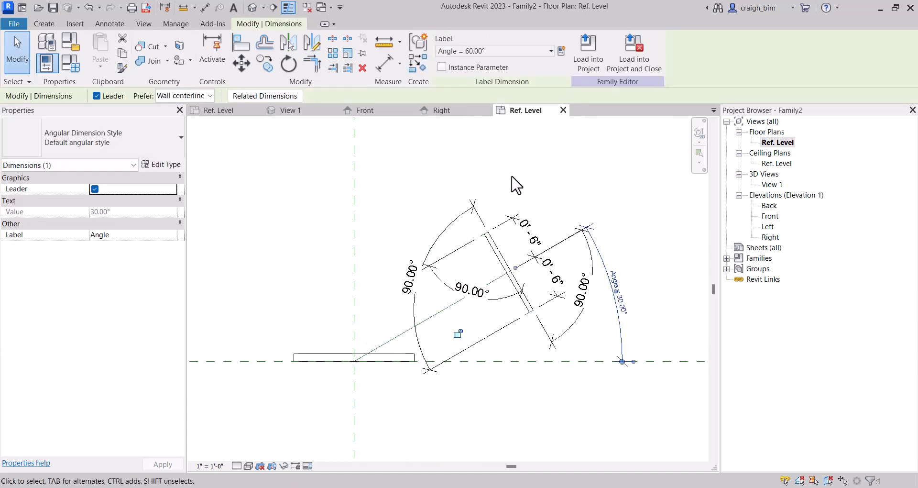
key("Escape")
Step: Edit the sketch of the rotated panel extrusion and add an aligned dimension across its thickness
left_click(502, 269)
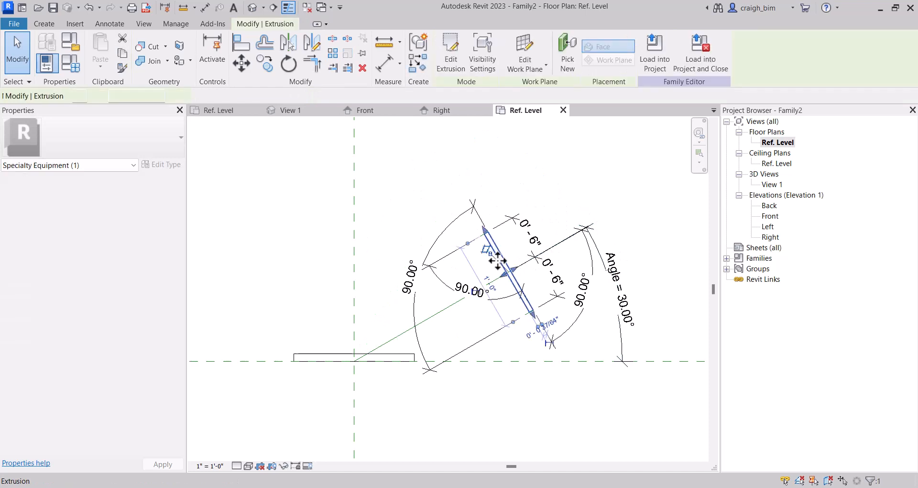
scroll(510, 287, "up", 3)
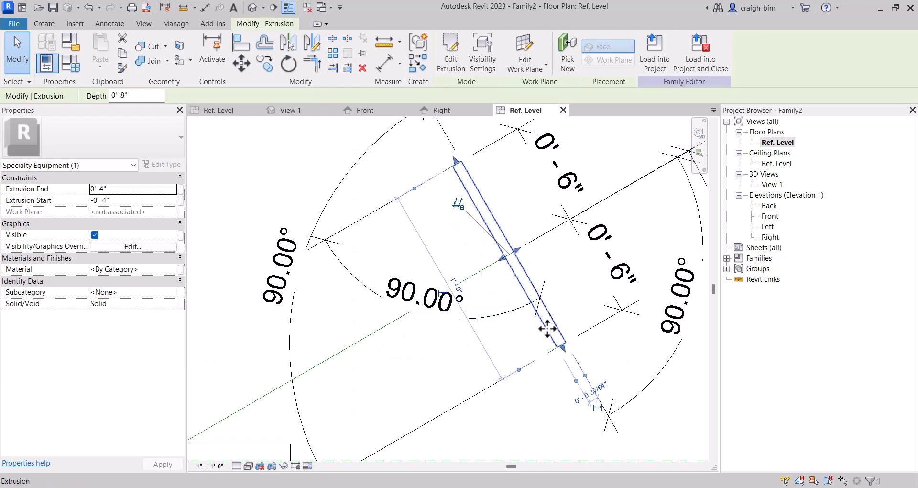
double_click(547, 328)
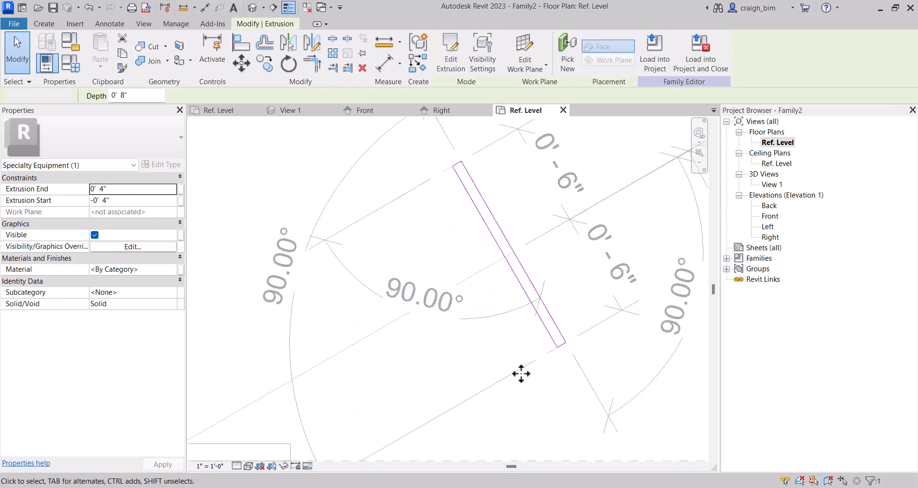
left_click(206, 6)
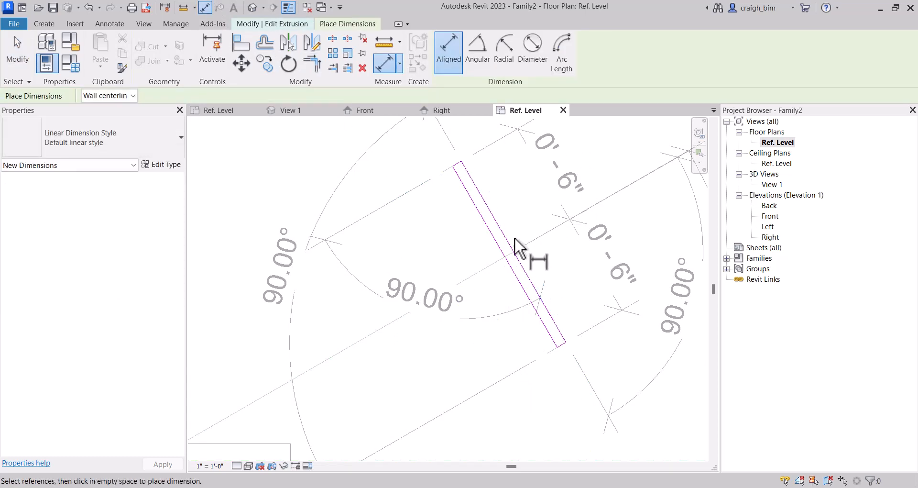
scroll(458, 158, "up", 5)
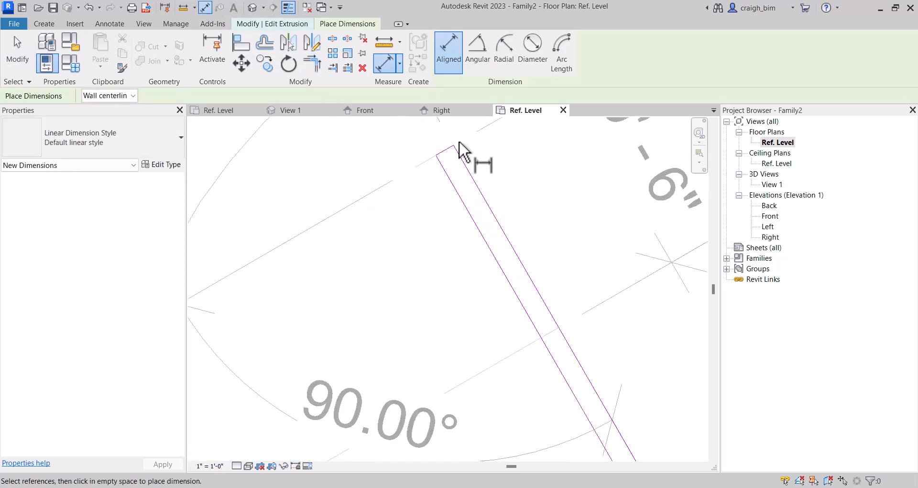
scroll(526, 194, "down", 5)
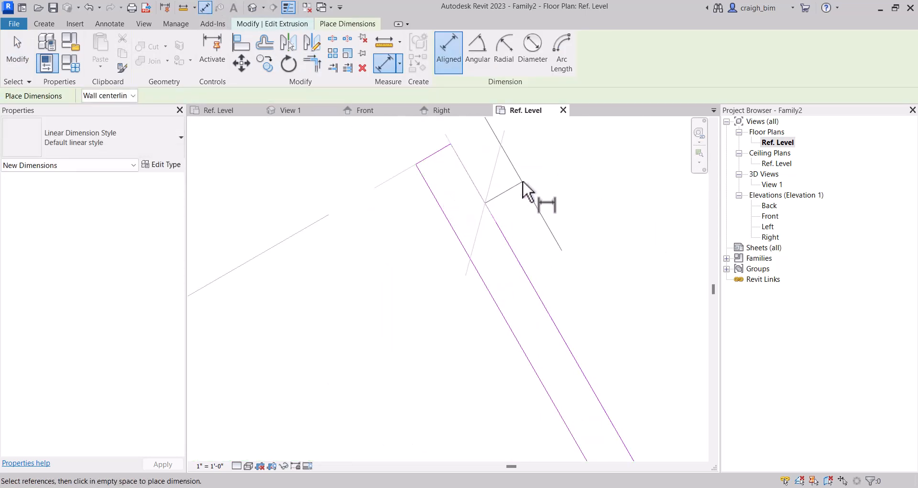
left_click(406, 149)
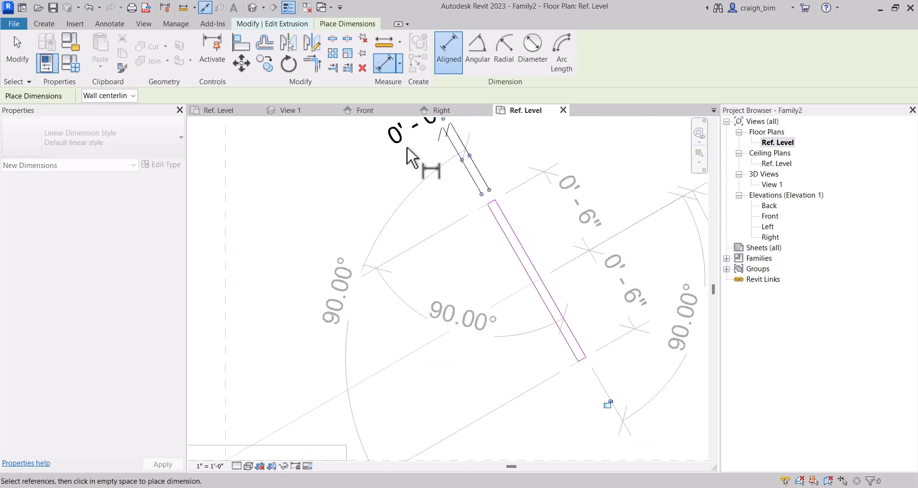
middle_click_drag(414, 161, 410, 224)
scroll(488, 230, "down", 2)
key("Escape")
Step: Set the rotated panel's thickness dimension to 1"
left_click(495, 272)
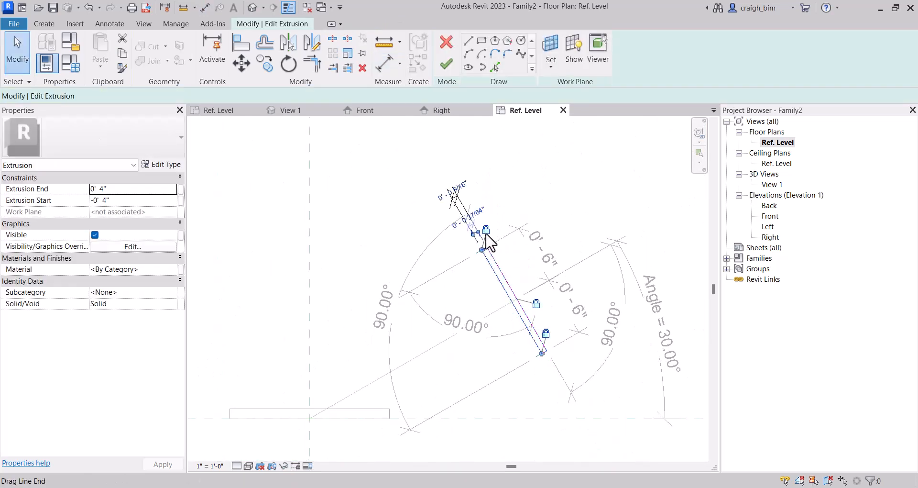
left_click(457, 192)
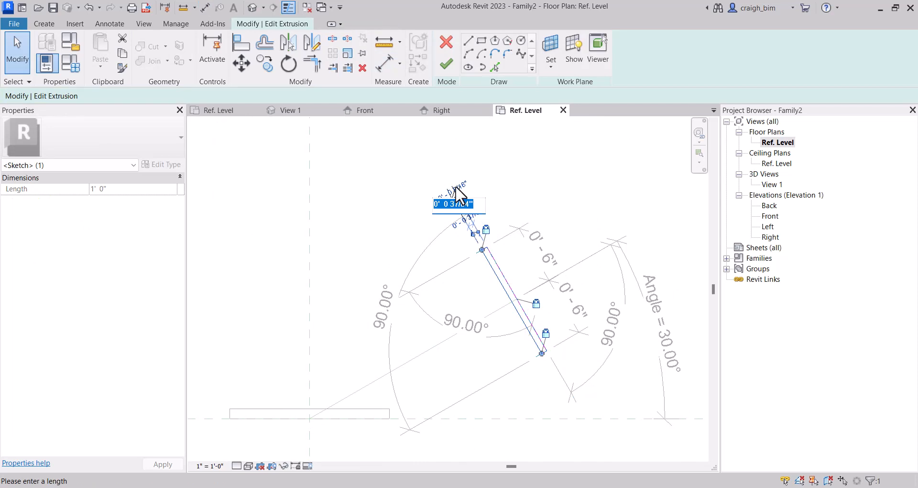
type("1")
key("Return")
key("Escape")
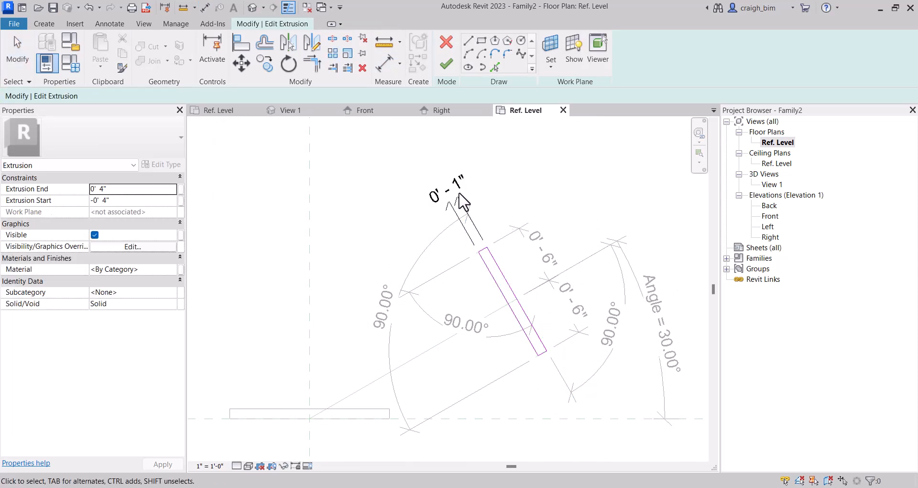
Step: Lock the panel's thickness dimension and finish editing the extrusion sketch
left_click(483, 241)
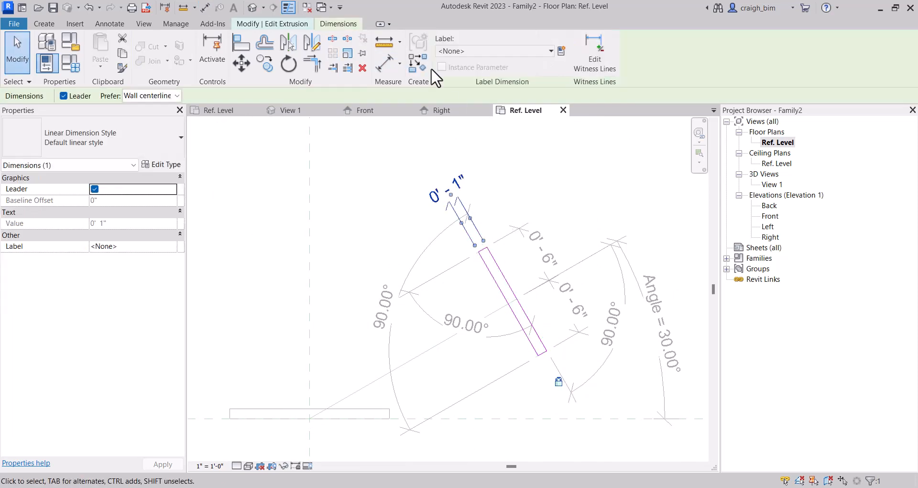
key("Escape")
left_click(445, 65)
scroll(322, 223, "down", 2)
key("Escape")
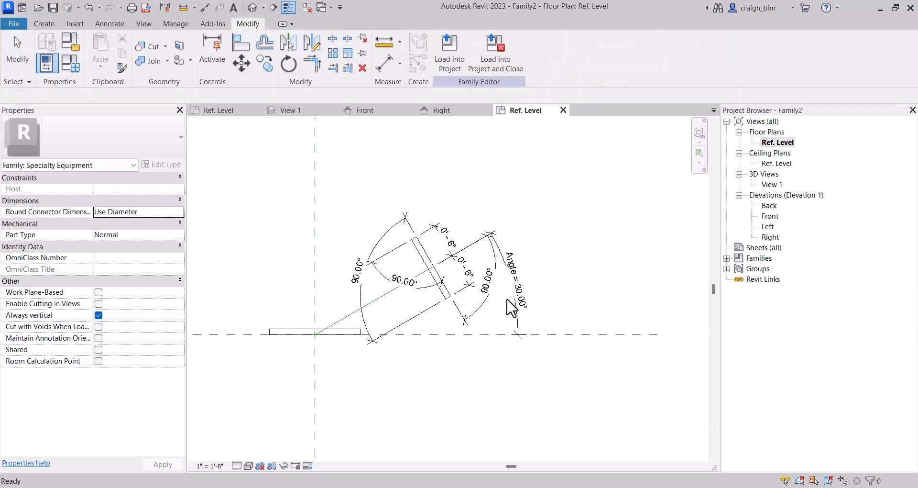
Step: Set the labelled Angle dimension of the reference line to 45°
left_click(516, 299)
left_click(521, 295)
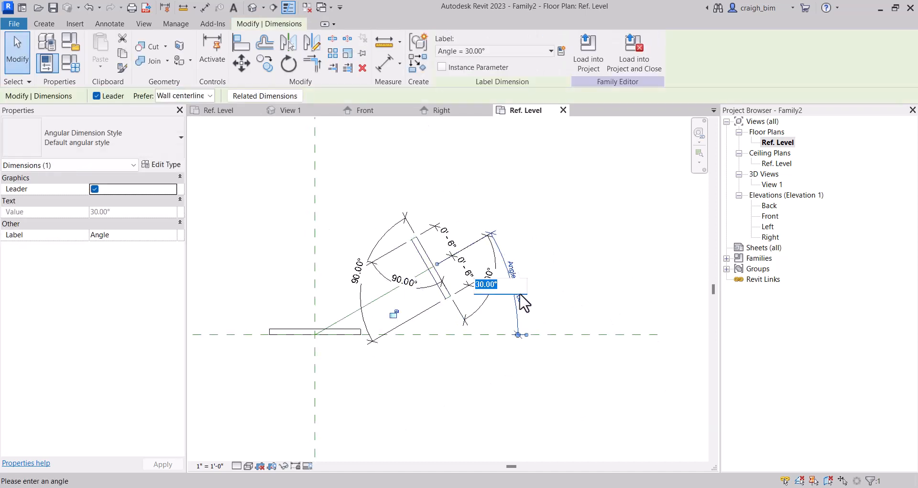
key("Return")
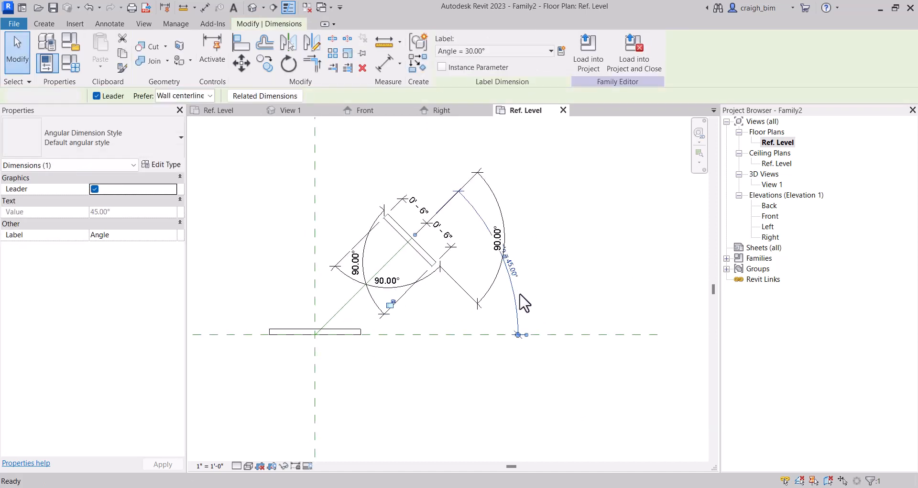
key("Escape")
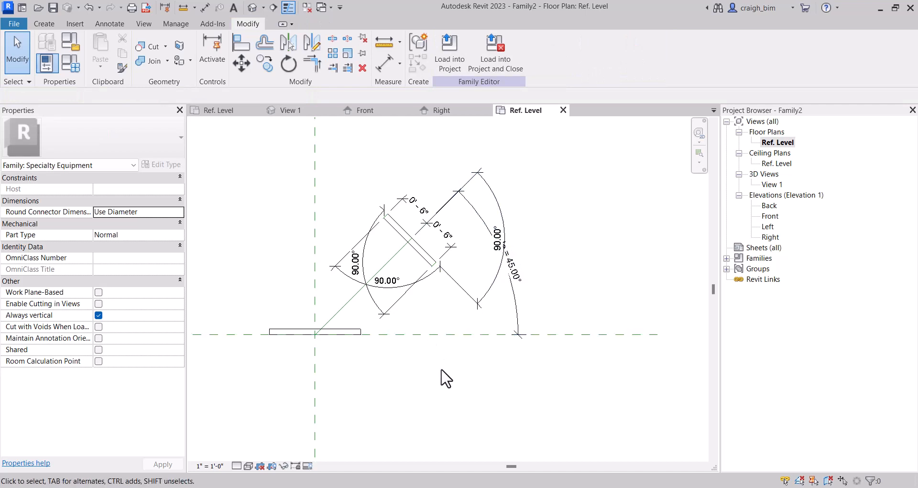
Step: Start a new extrusion and pick the angled reference line at a 3" offset to create one sketch line on each side of it
scroll(285, 313, "up", 2)
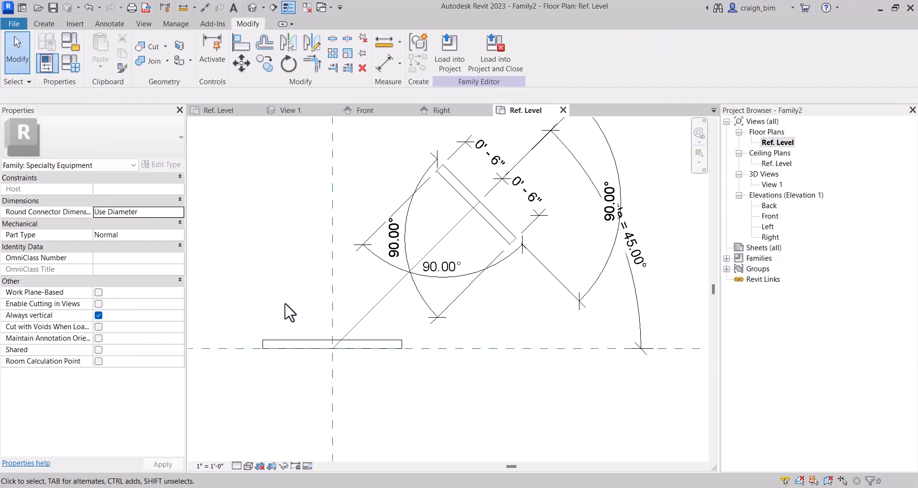
left_click(43, 24)
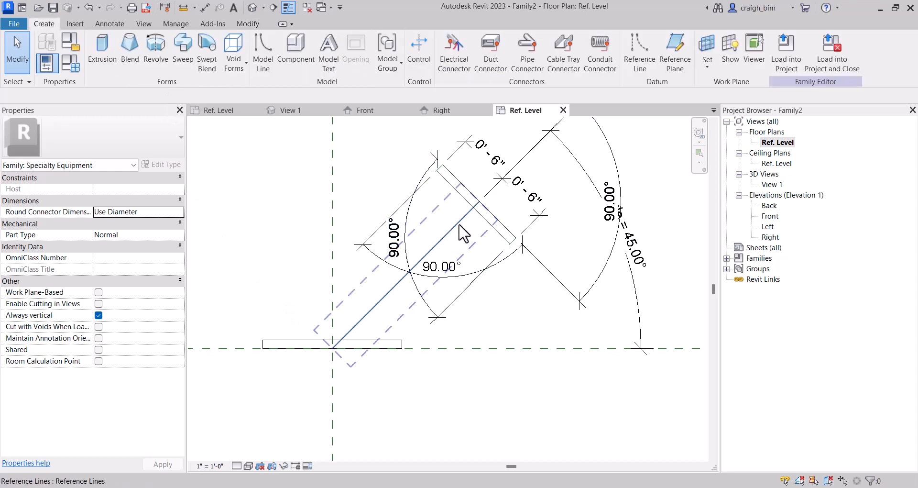
left_click(102, 50)
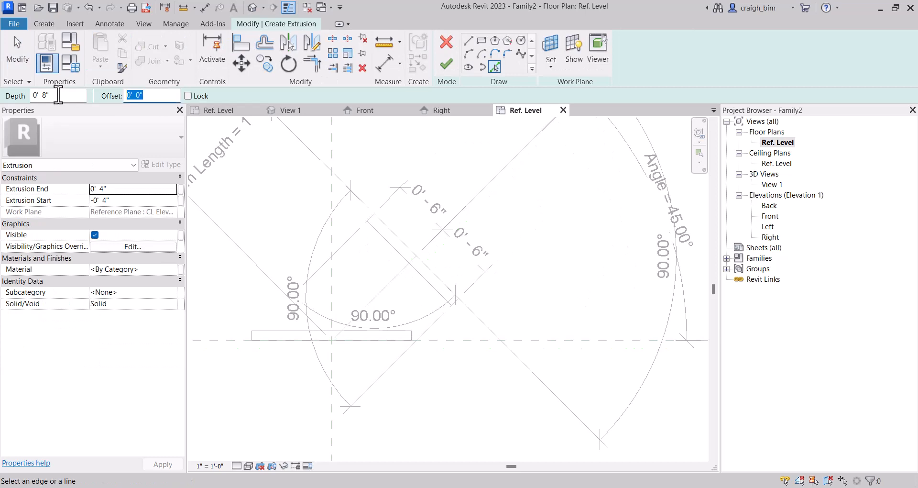
type("3\"")
key("Return")
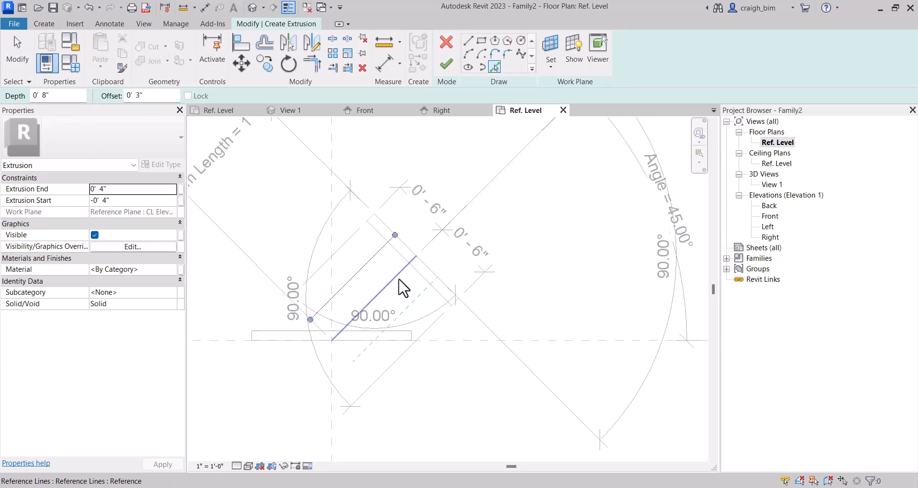
left_click(400, 287)
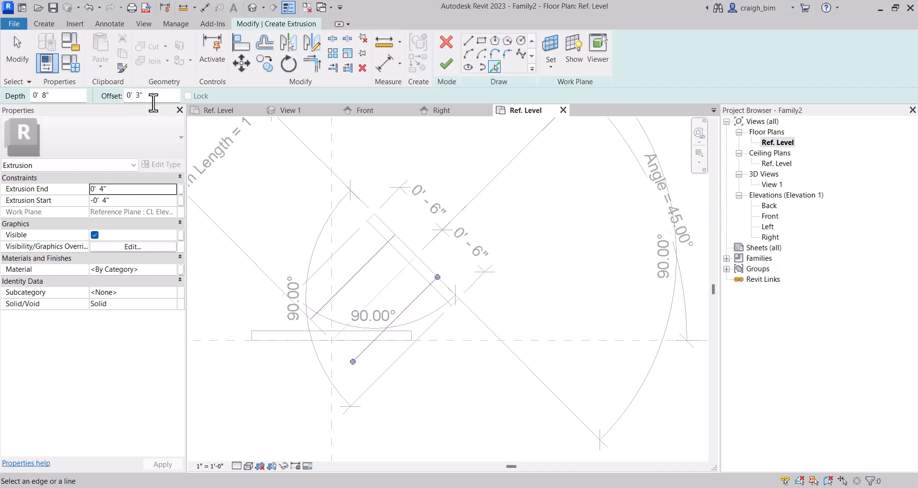
Step: Set the offset to 0 and add sketch lines locked to the base plate's upper edge and the rotated panel's inner edge
left_click(143, 96)
type("0")
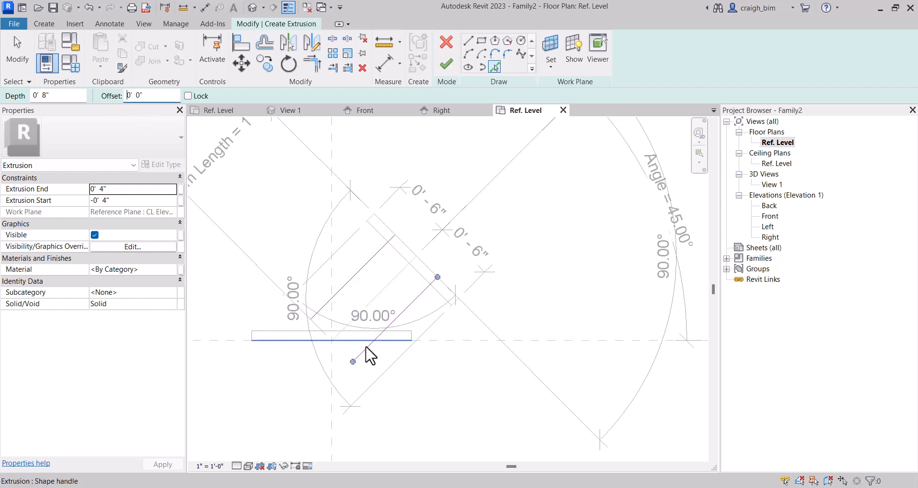
left_click(330, 333)
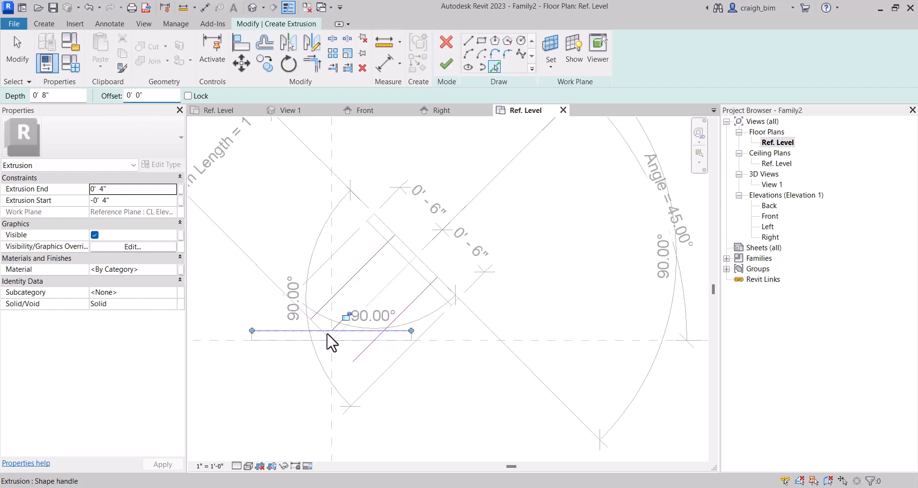
left_click(440, 295)
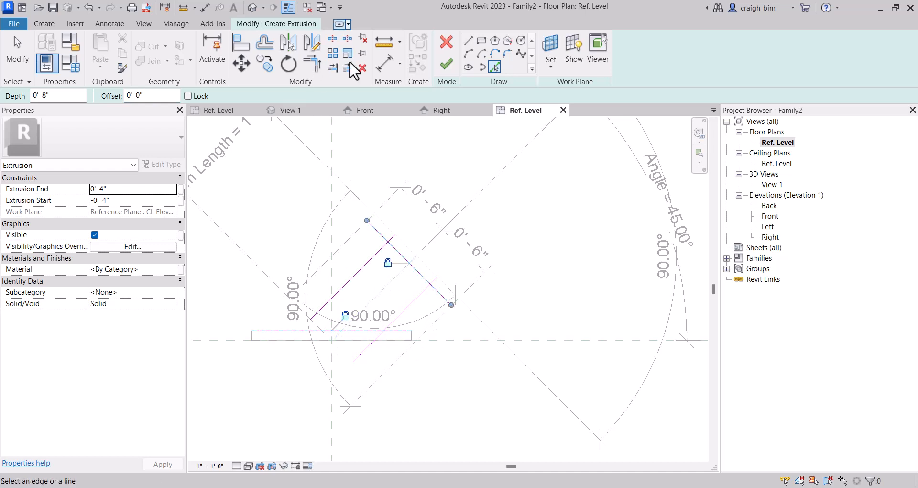
Step: Trim the four sketch lines to corners so they form a closed arm profile
key("t")
key("e")
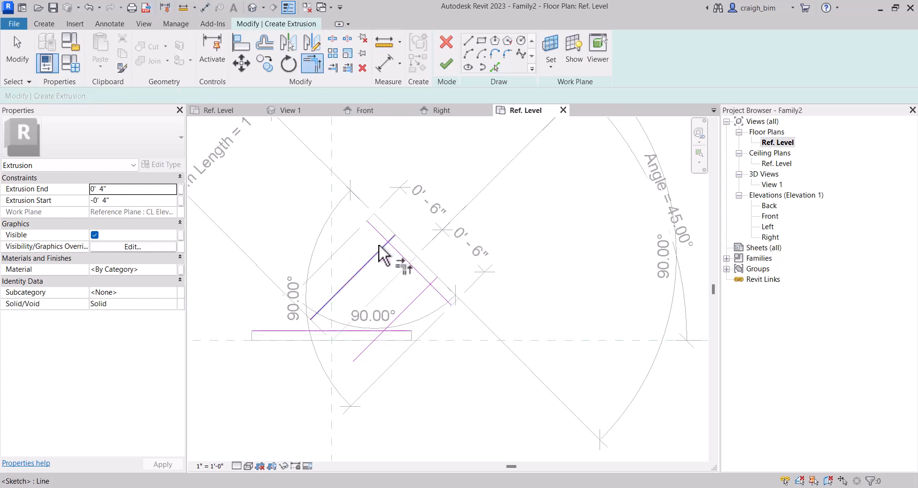
left_click(395, 255)
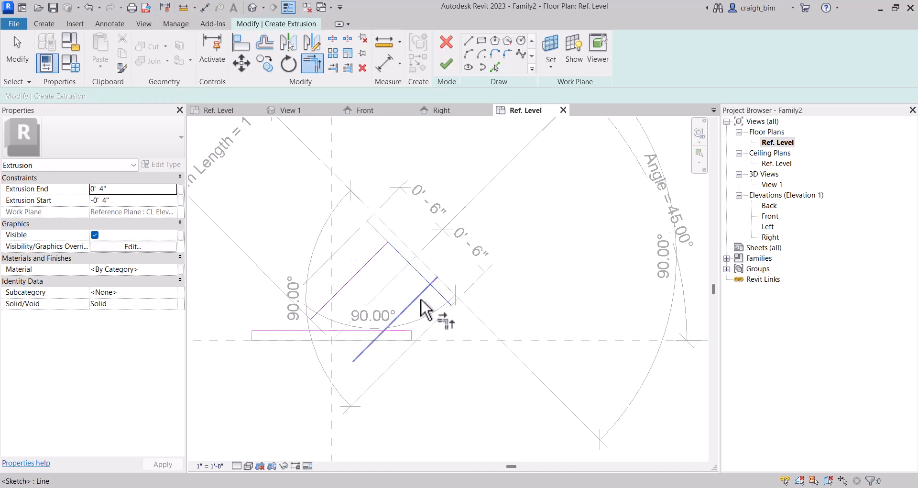
left_click(421, 301)
left_click(416, 301)
left_click(360, 332)
left_click(359, 332)
left_click(311, 308)
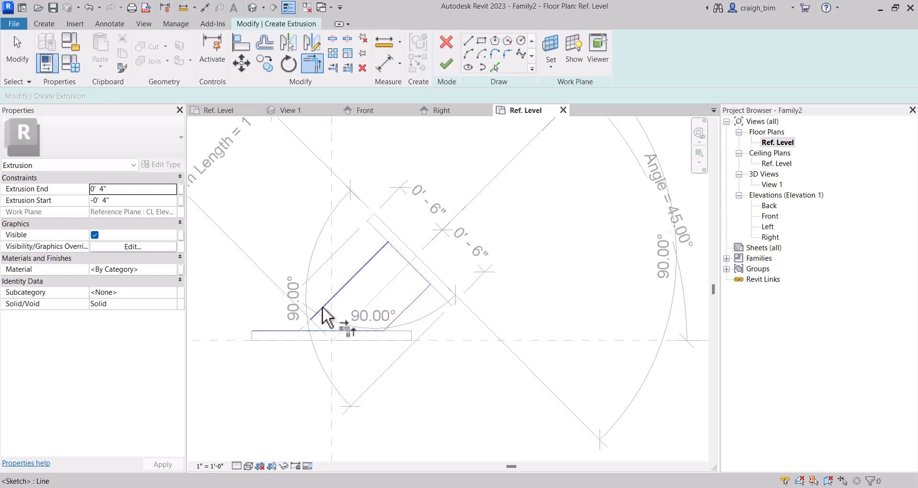
key("Escape")
key("Escape")
Step: Add locked 3" dimensions between the arm profile's two long sides and the reference line, and finish the extrusion
left_click(205, 6)
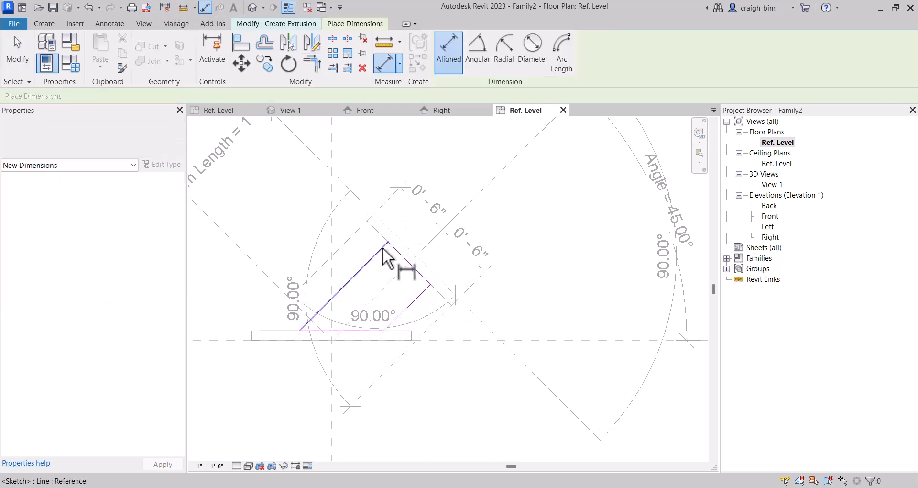
left_click(381, 249)
left_click(429, 302)
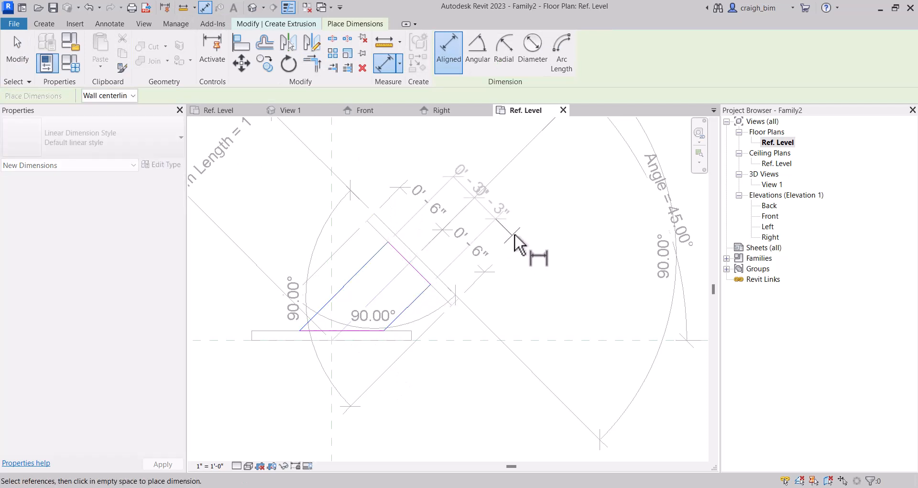
left_click(539, 210)
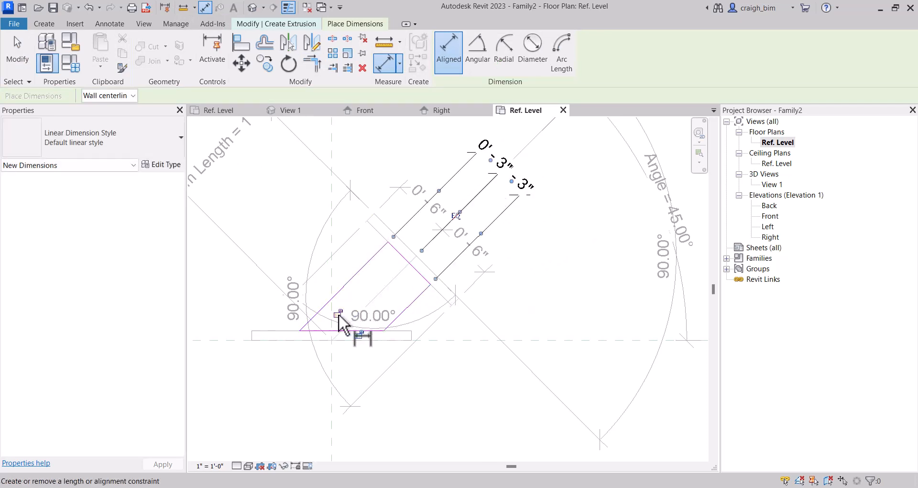
key("Escape")
key("Escape")
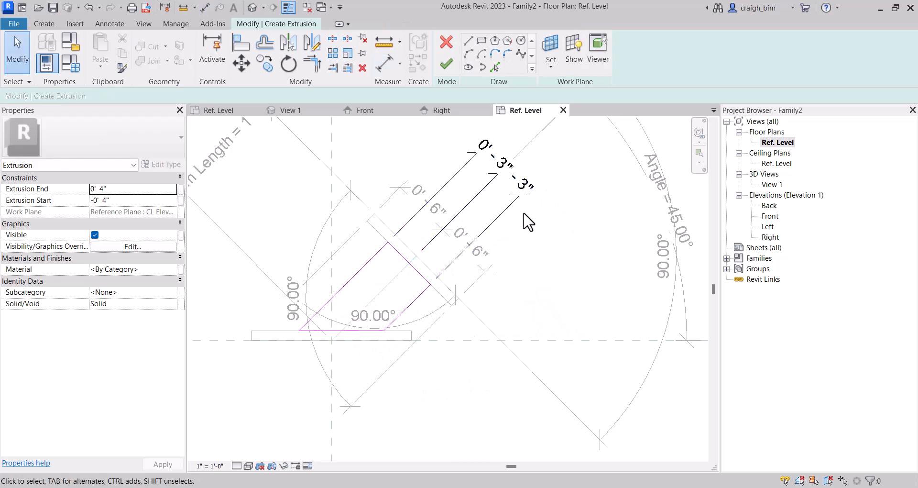
left_click(446, 63)
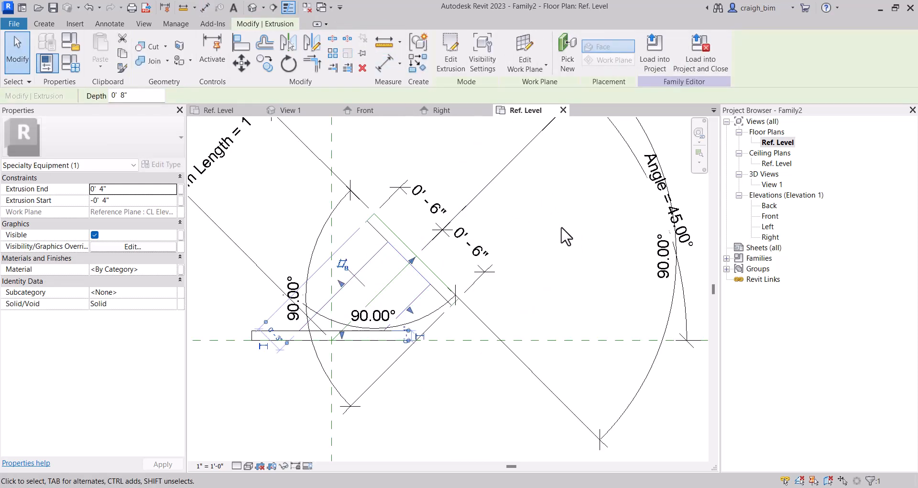
key("Escape")
scroll(337, 306, "down", 2)
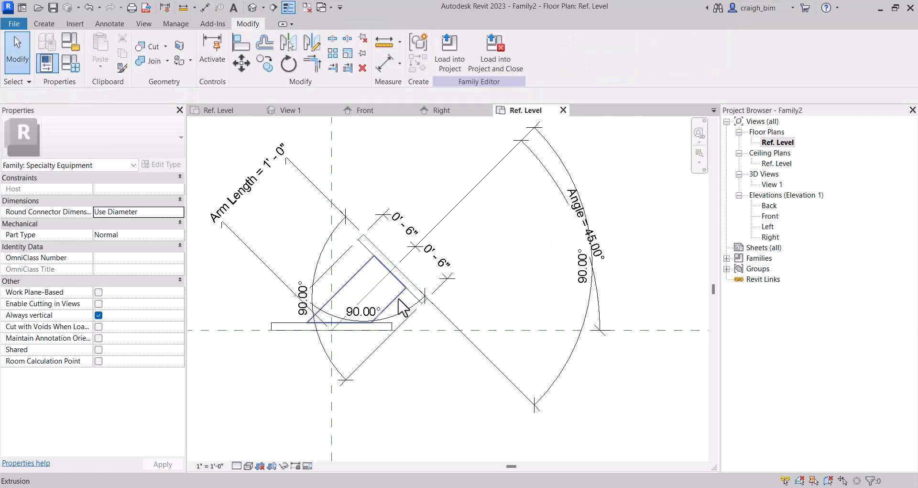
Step: Set the Angle dimension to 30° to test how the arm and panel follow
left_click(596, 252)
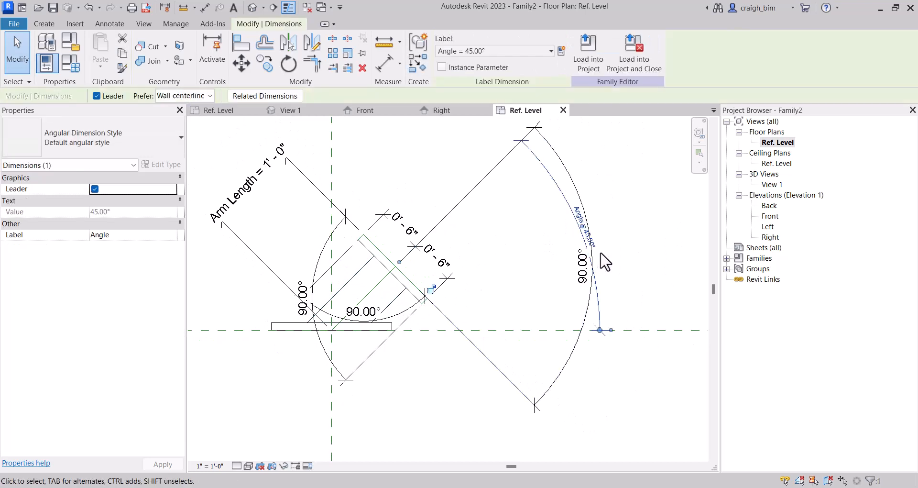
left_click(596, 252)
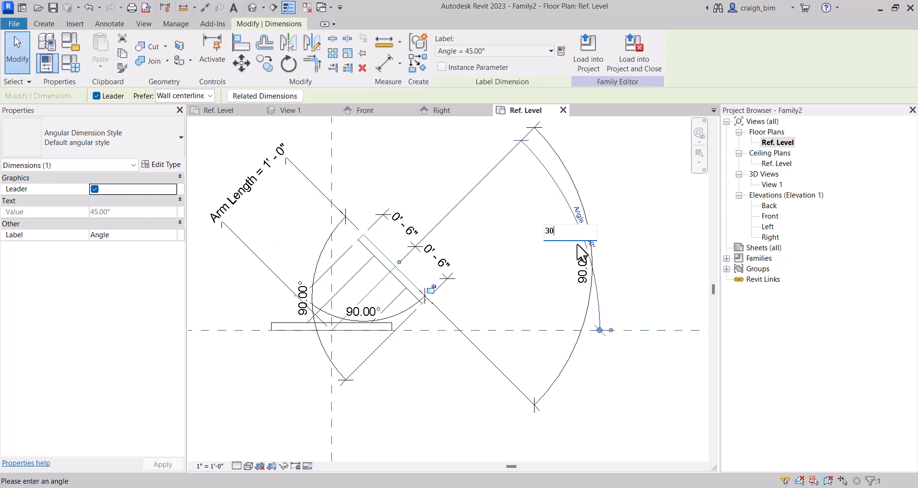
type("30")
key("Return")
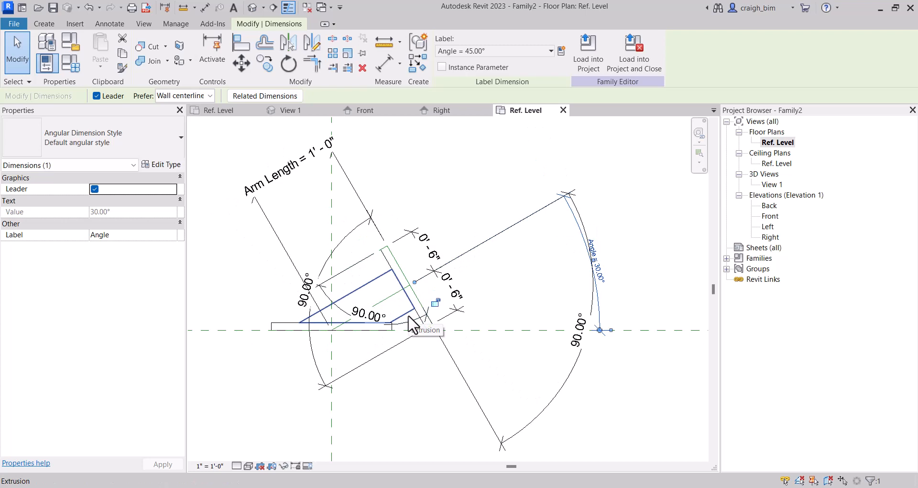
Step: Set the Angle dimension to 60° and inspect the arm's joint with the base plate
left_click(600, 263)
type("6")
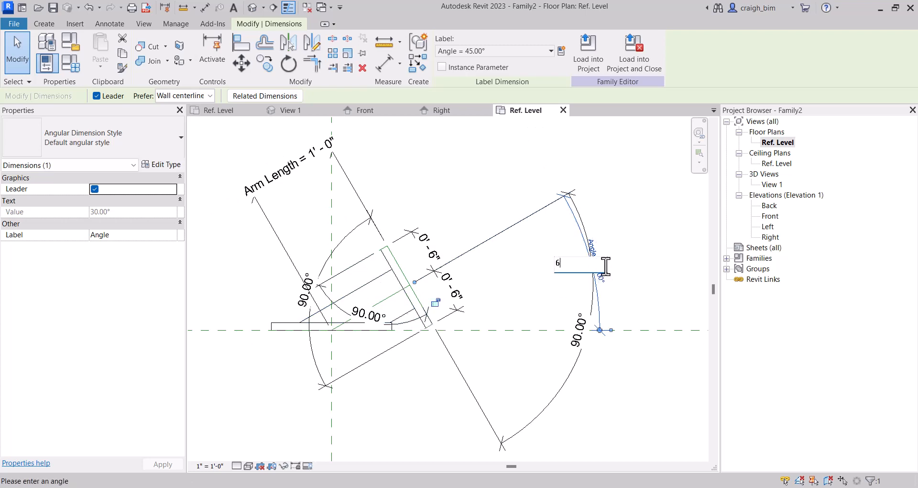
type("0")
key("Return")
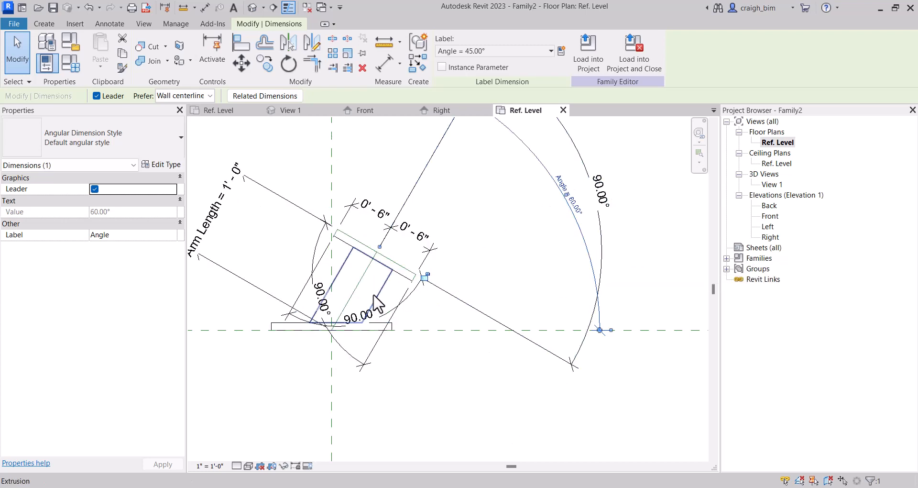
scroll(336, 329, "up", 3)
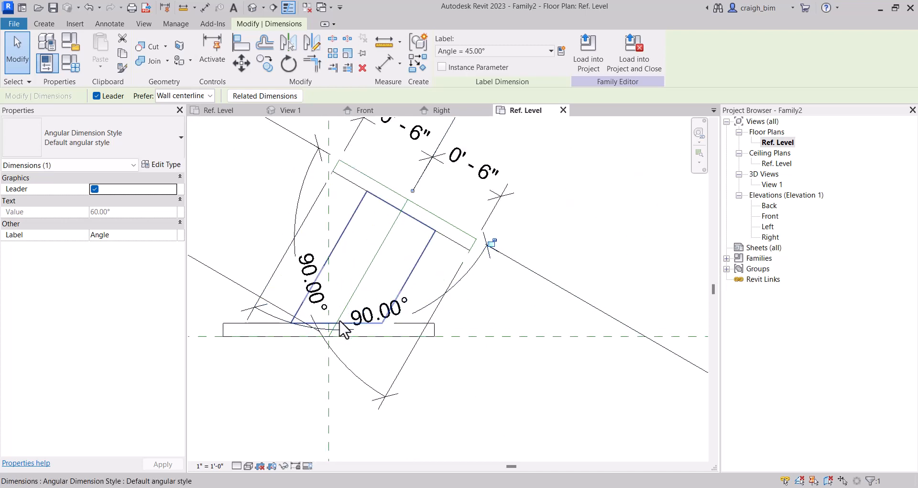
scroll(341, 335, "down", 3)
Step: Set the Arm Length dimension to 2' to test the arm's extension
left_click(227, 247)
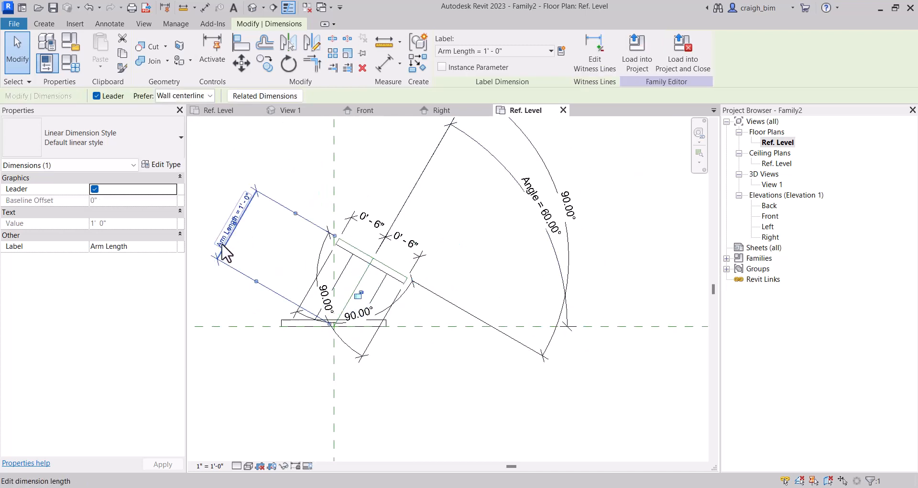
left_click(225, 246)
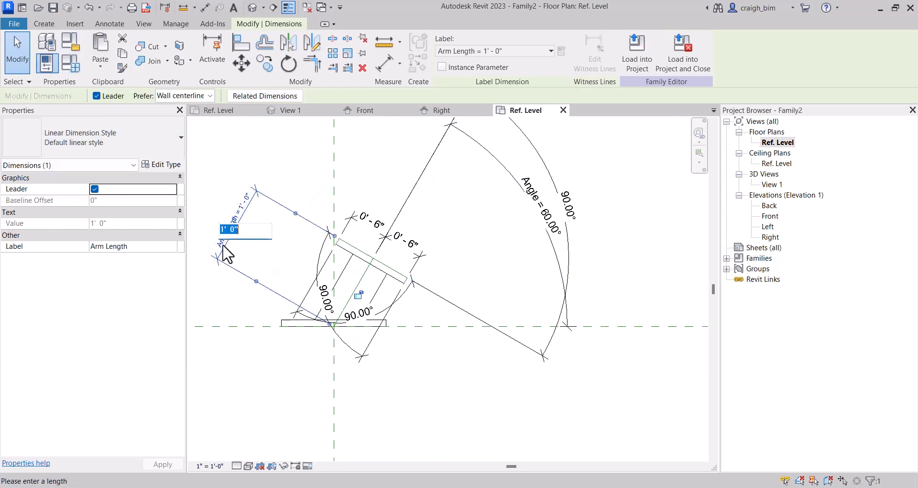
type("2")
key("Return")
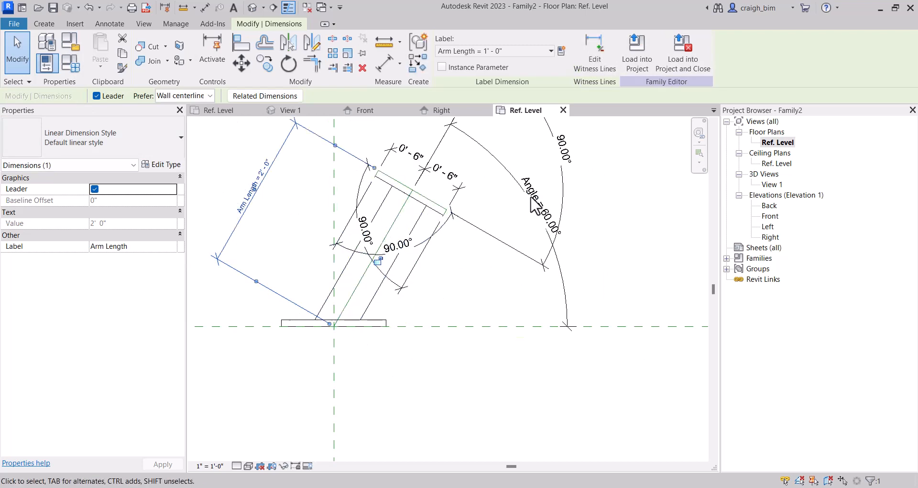
Step: Set the Arm Length dimension to 0' 8" and deselect it
left_click(231, 196)
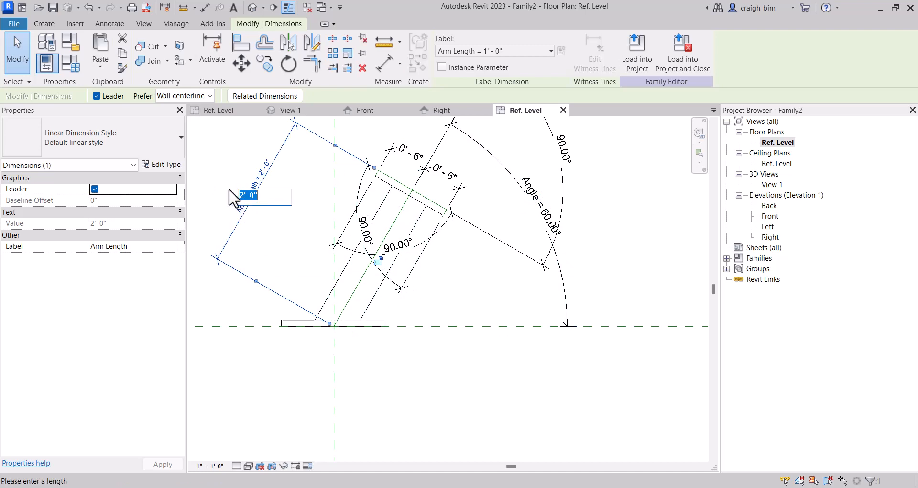
type("0 8")
key("Return")
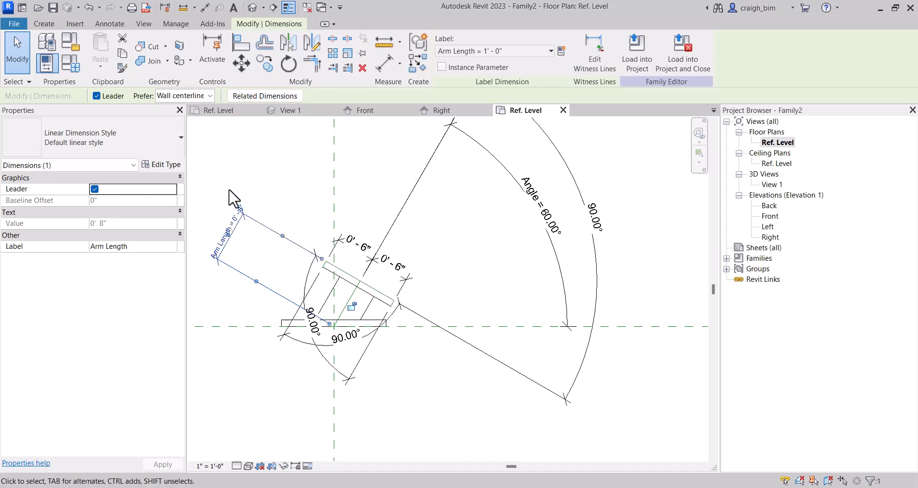
scroll(399, 311, "down", 2)
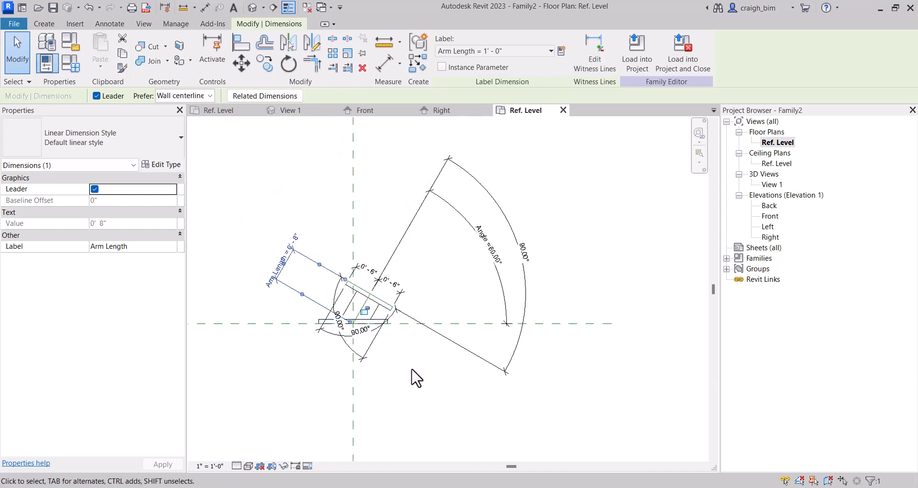
key("Escape")
Step: Check the geometry in the Front elevation and return to the Ref. Level floor plan
double_click(770, 216)
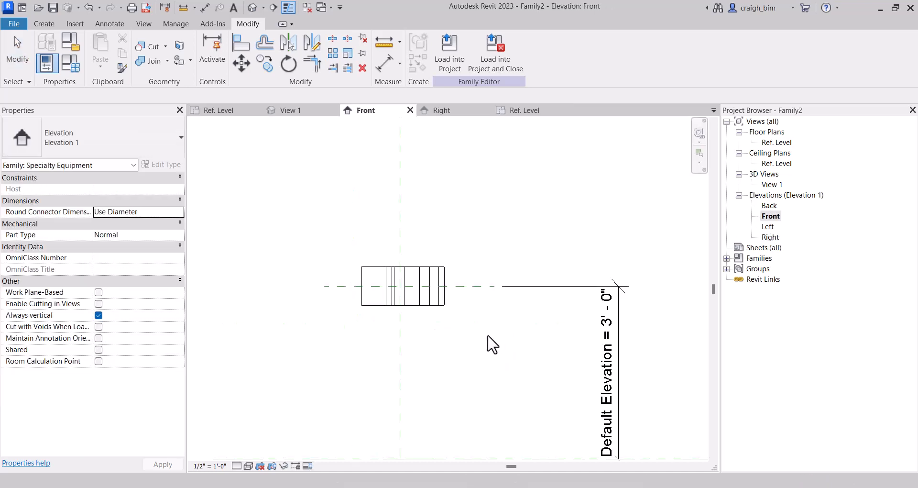
scroll(420, 321, "down", 2)
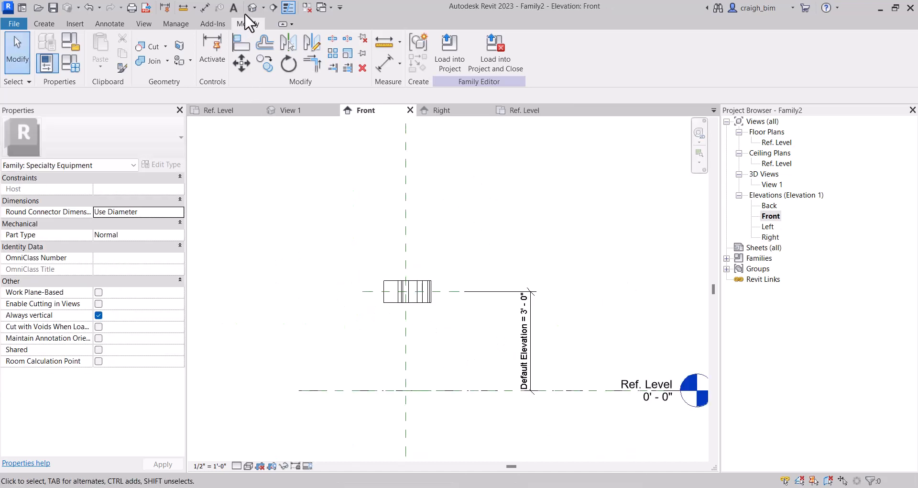
double_click(775, 142)
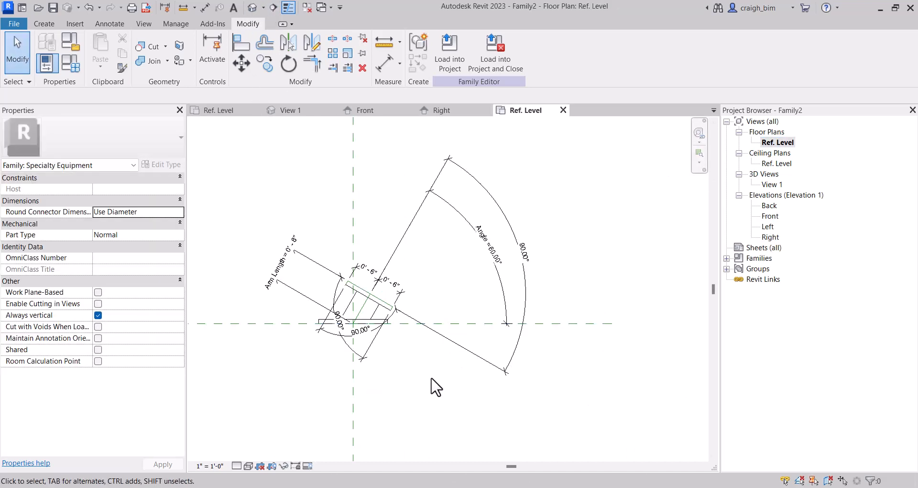
Step: Lock the Angle and Arm Length parameters in the Family Types settings
scroll(314, 320, "up", 3)
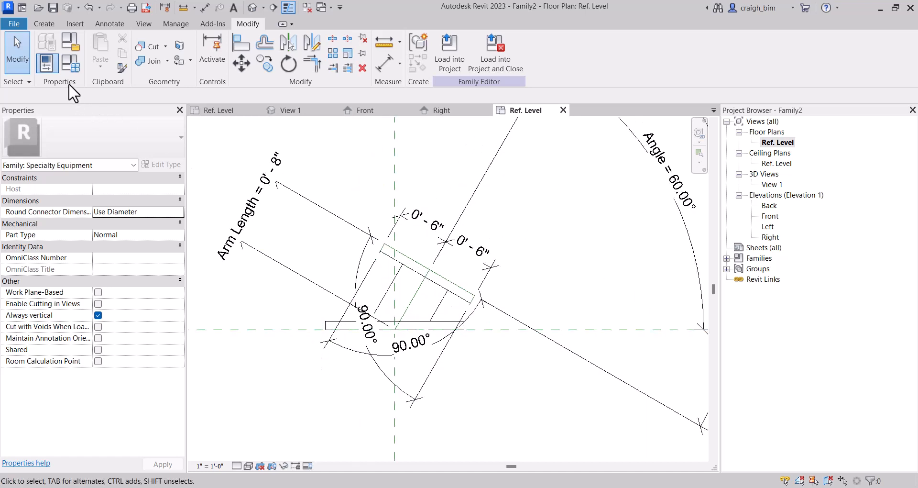
left_click(71, 63)
left_click(595, 201)
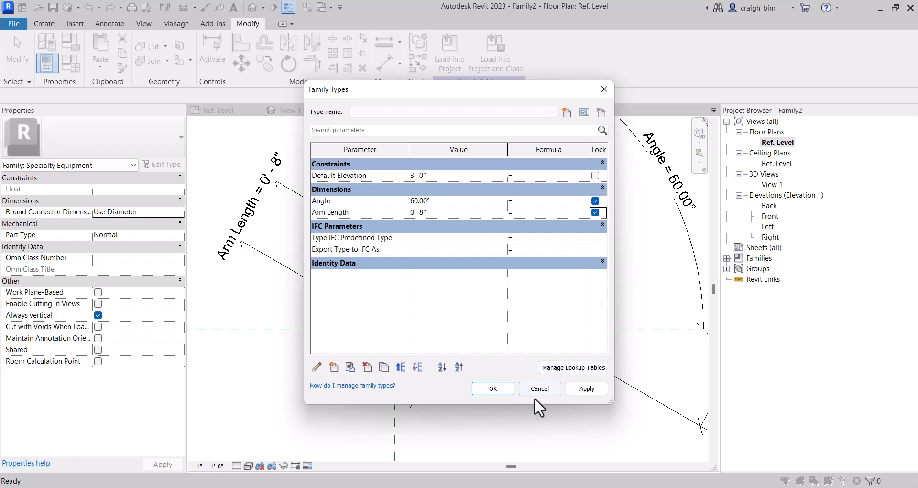
left_click(503, 389)
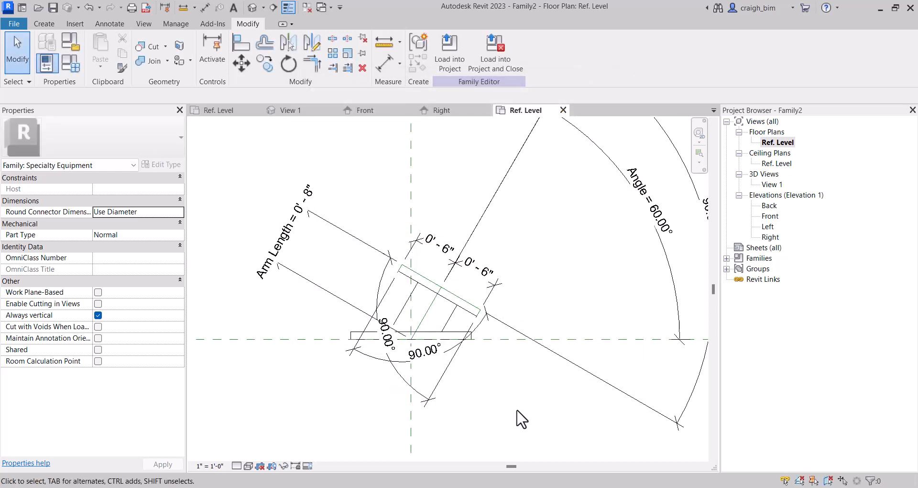
scroll(467, 340, "down", 2)
scroll(474, 344, "up", 2)
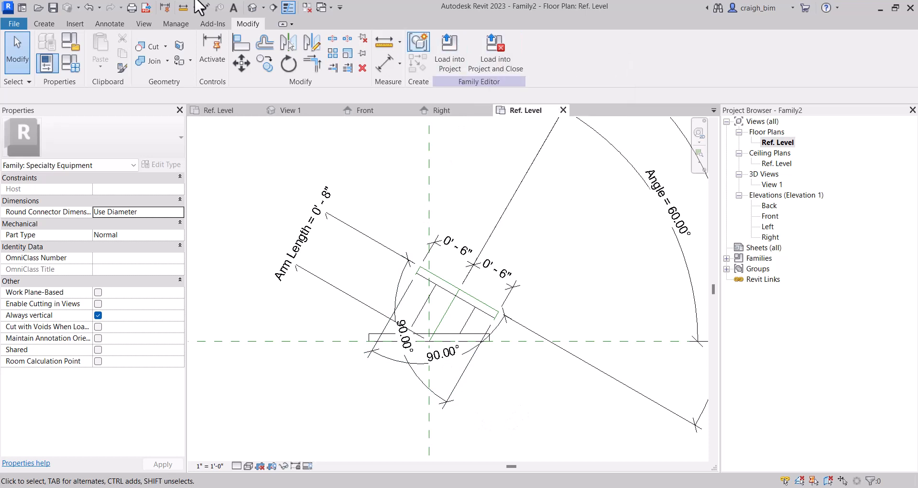
Step: Save the family as Monitor Mount in the E2 Family folder
left_click(58, 11)
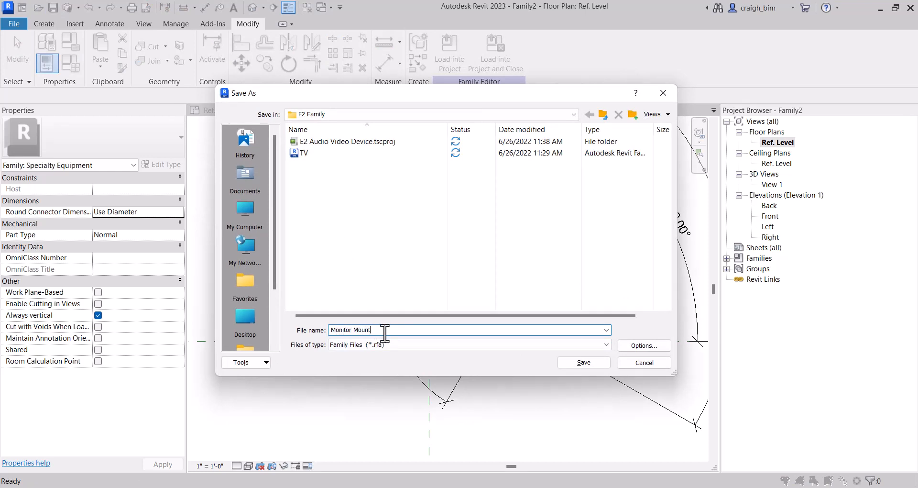
key("Return")
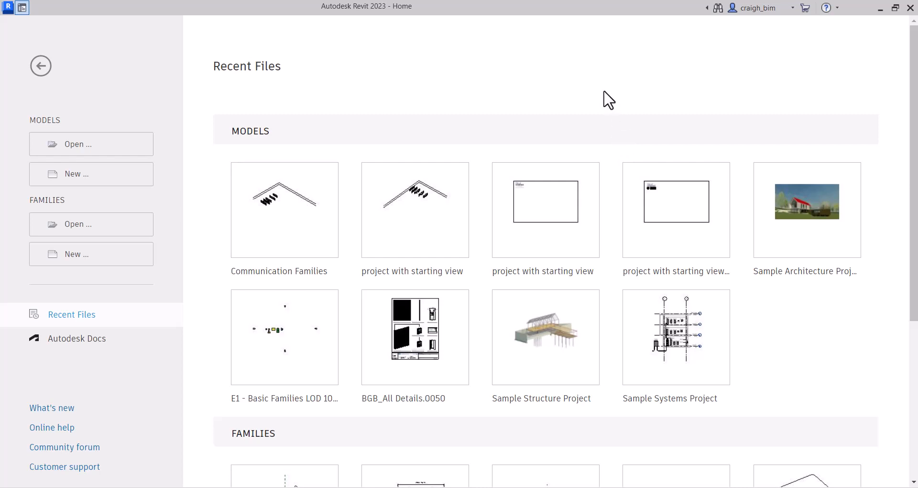
Step: Create a new family from the English-Imperial template "Generic Model wall based"
left_click(113, 254)
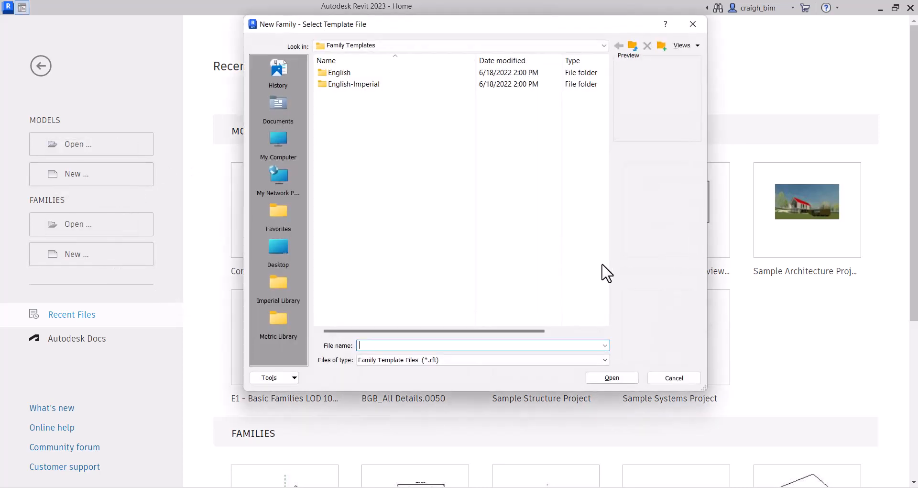
double_click(352, 84)
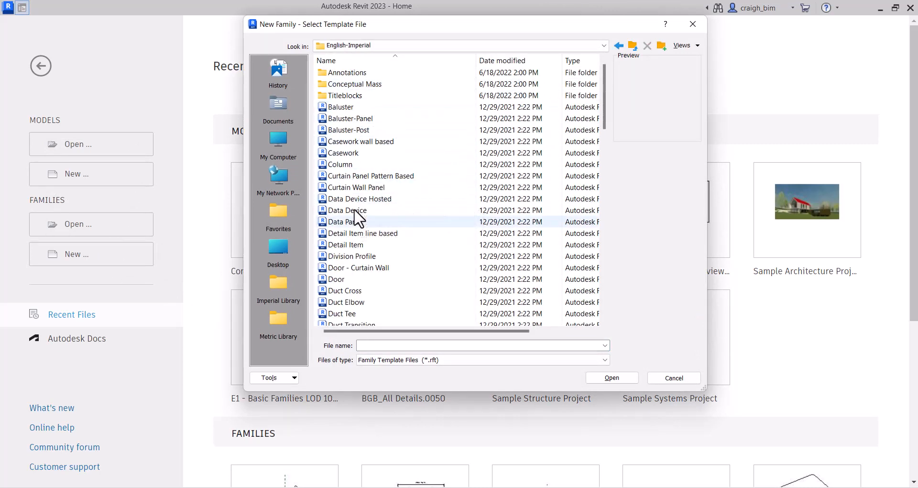
left_click(363, 257)
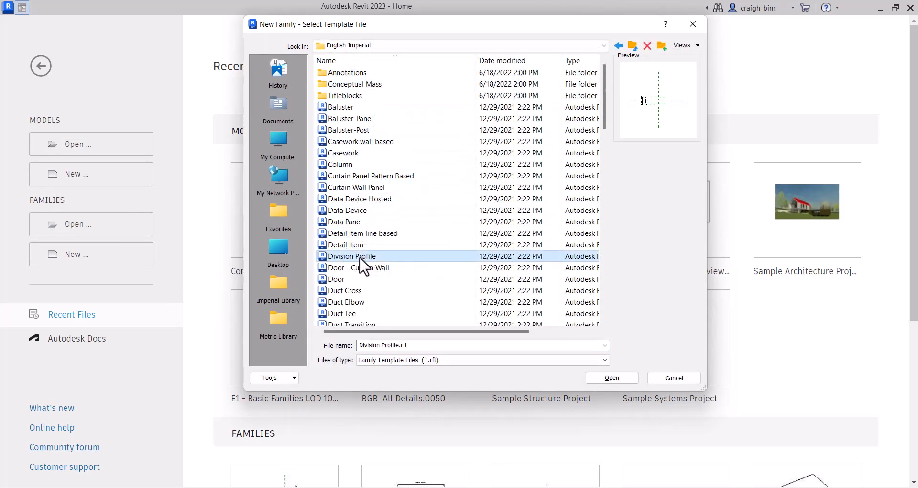
key("g")
left_click(385, 165)
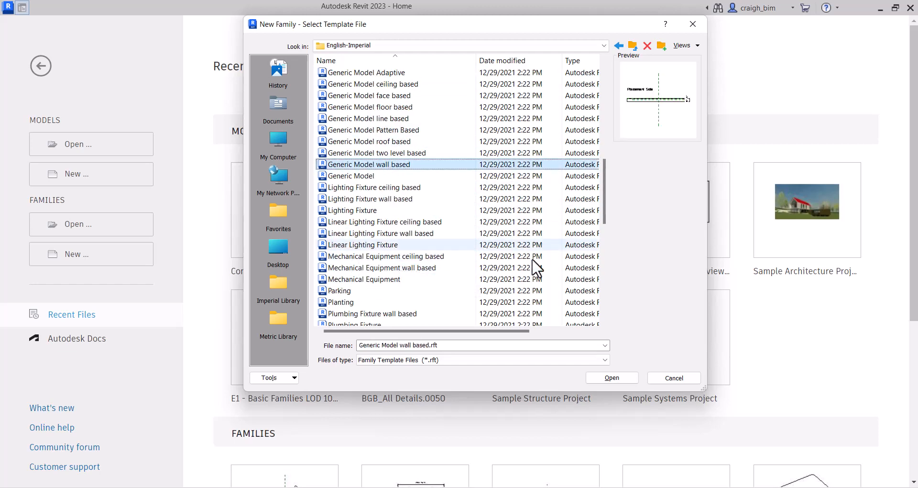
left_click(629, 378)
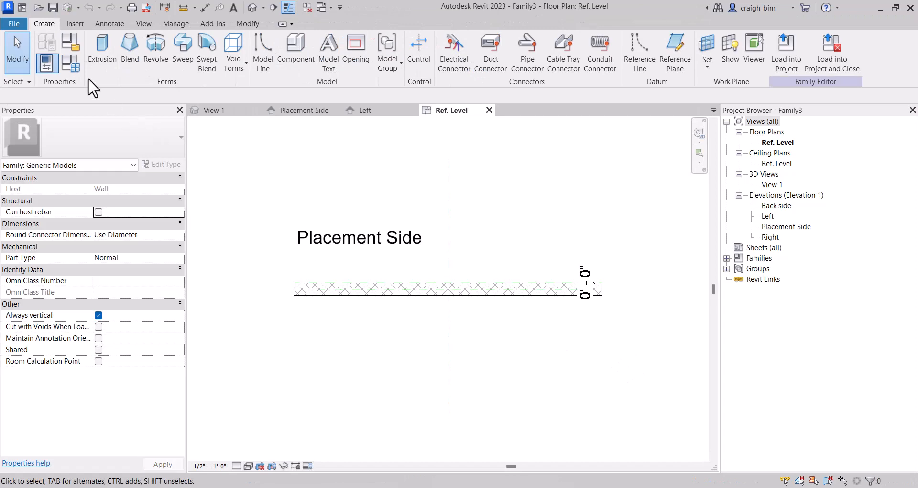
Step: Change the new family's category to Audio Visual Devices
left_click(70, 42)
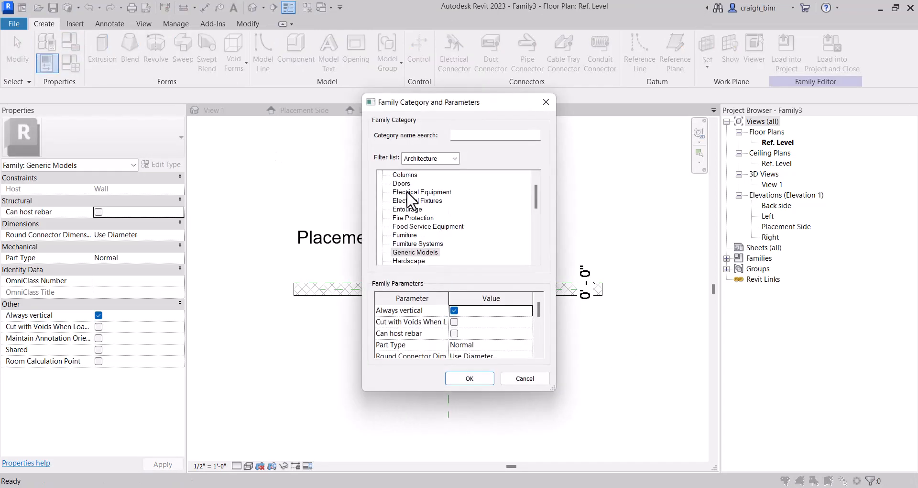
key("Home")
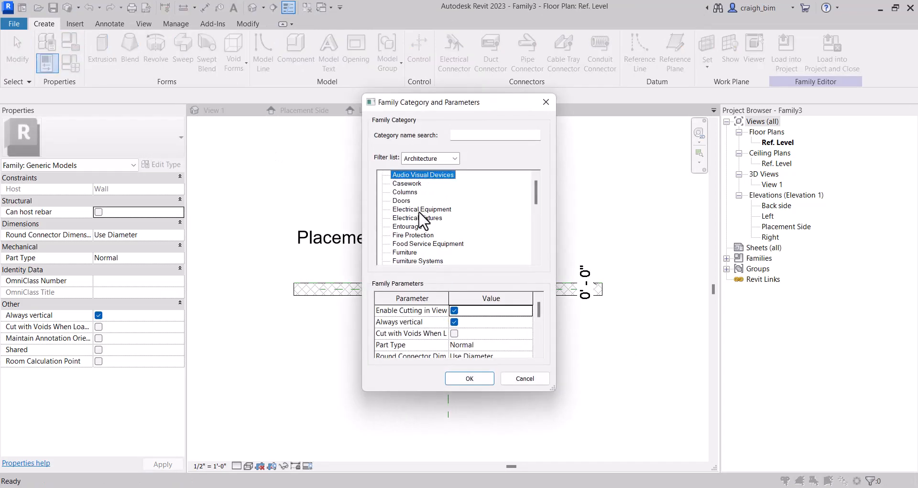
left_click(481, 378)
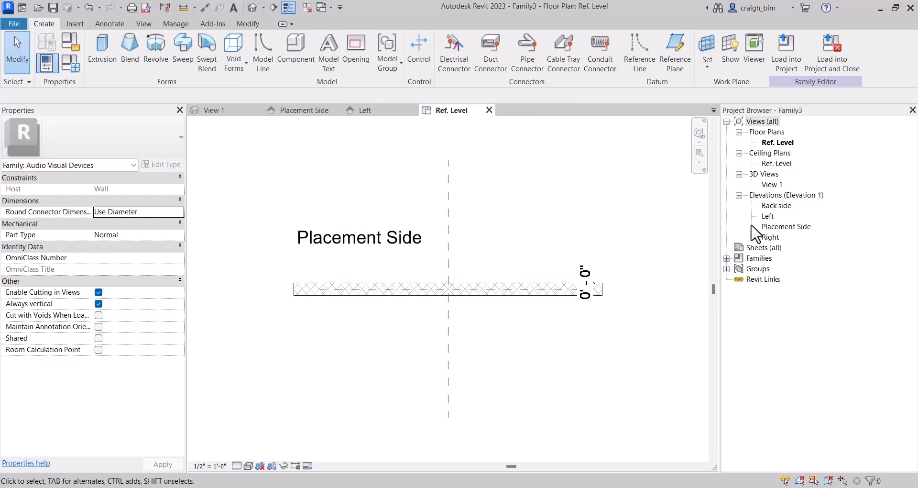
Step: Close the inactive views and draw a horizontal reference plane about 6' 1" above Ref. Level across the centre plane in the Placement Side elevation
left_click(306, 9)
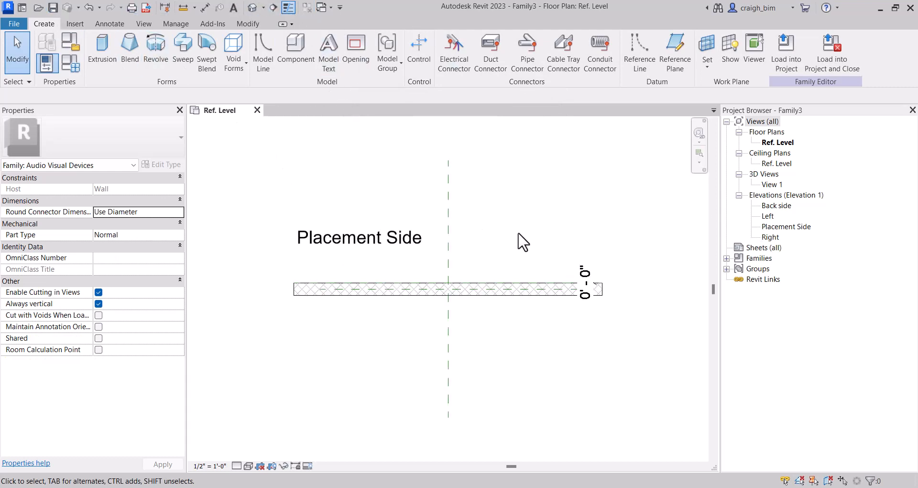
double_click(791, 228)
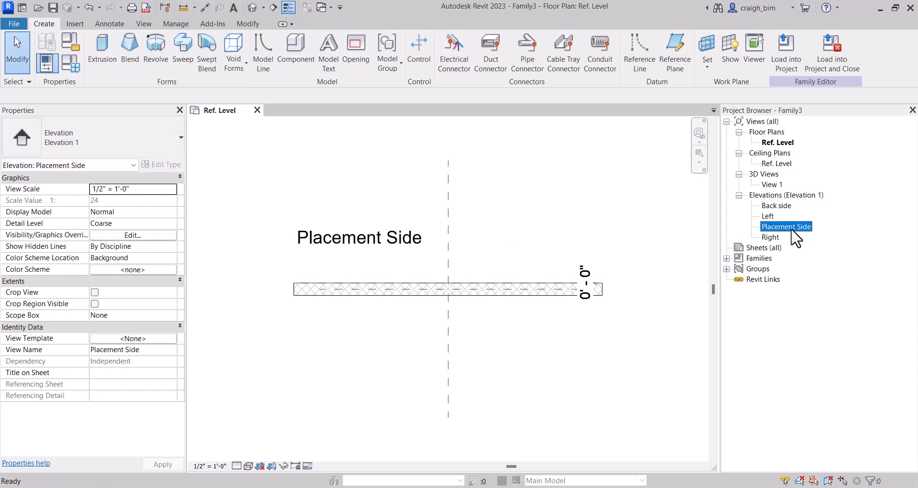
key("r")
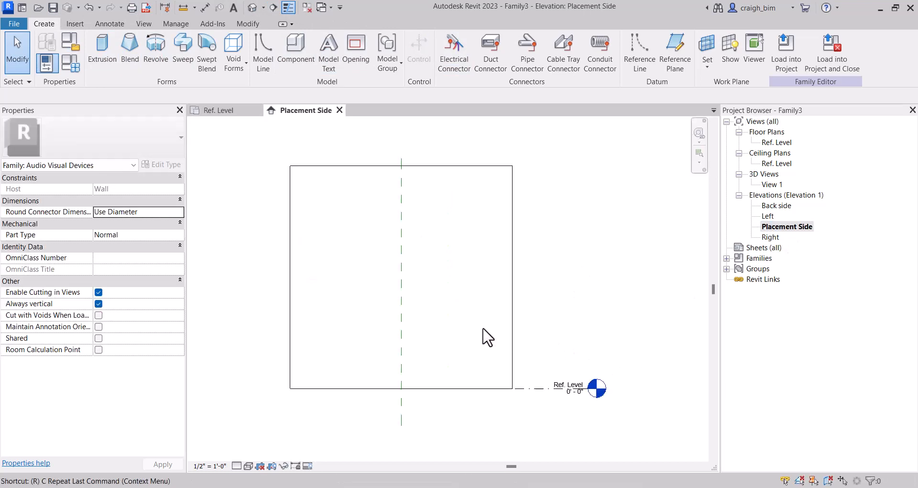
key("p")
key("Escape")
key("Escape")
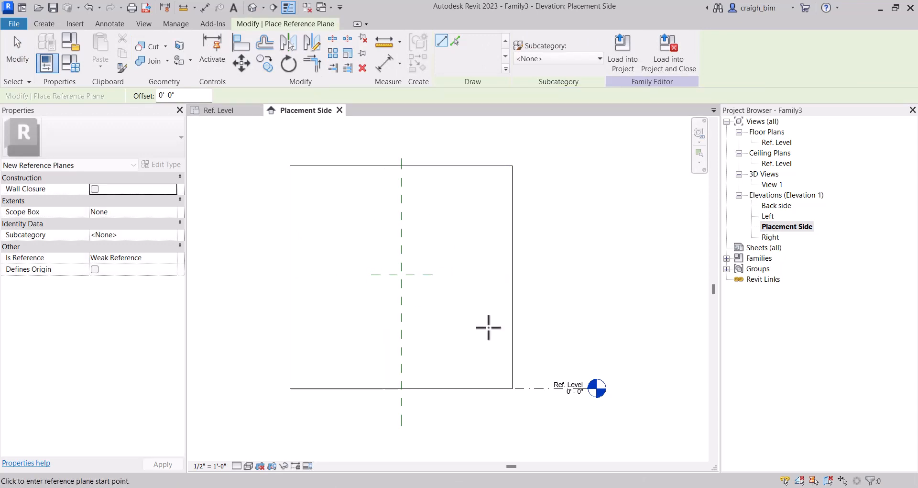
Step: Dimension the height from Ref. Level to the horizontal reference plane and label the dimension with the Default Elevation parameter
left_click(204, 8)
left_click(539, 389)
left_click(426, 274)
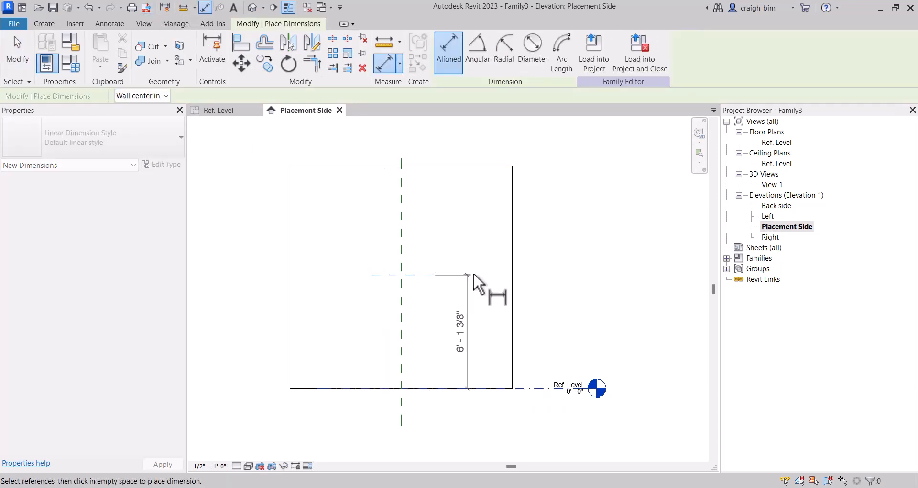
left_click(481, 282)
key("Escape")
left_click(480, 287)
left_click(482, 51)
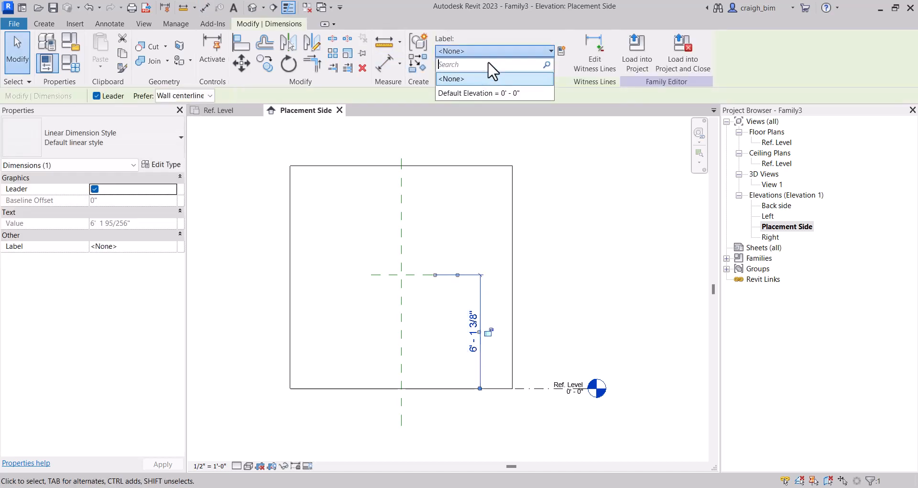
left_click(486, 92)
Step: Set the Default Elevation dimension to 6' 0"
left_click(475, 316)
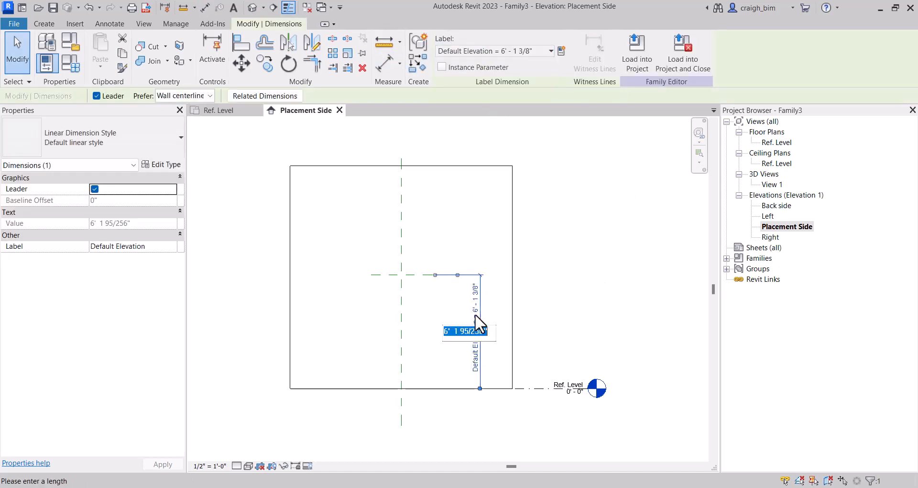
type("6")
key("Return")
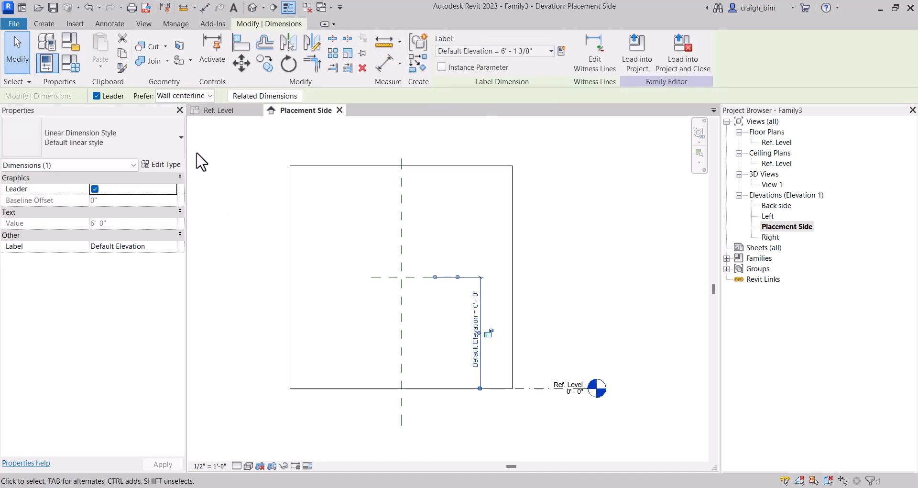
left_click(201, 162)
Step: Make the horizontal reference plane a Strong Reference that defines the origin, and name it CL Elevation
left_click(420, 277)
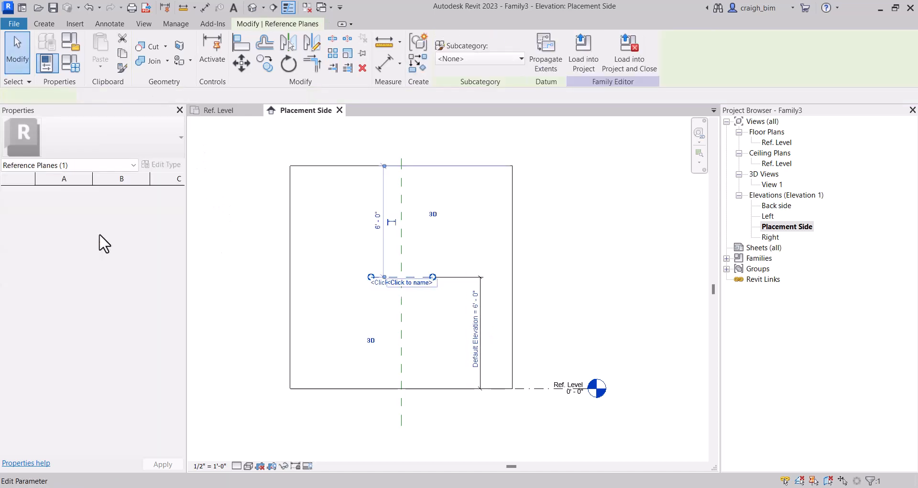
left_click(151, 269)
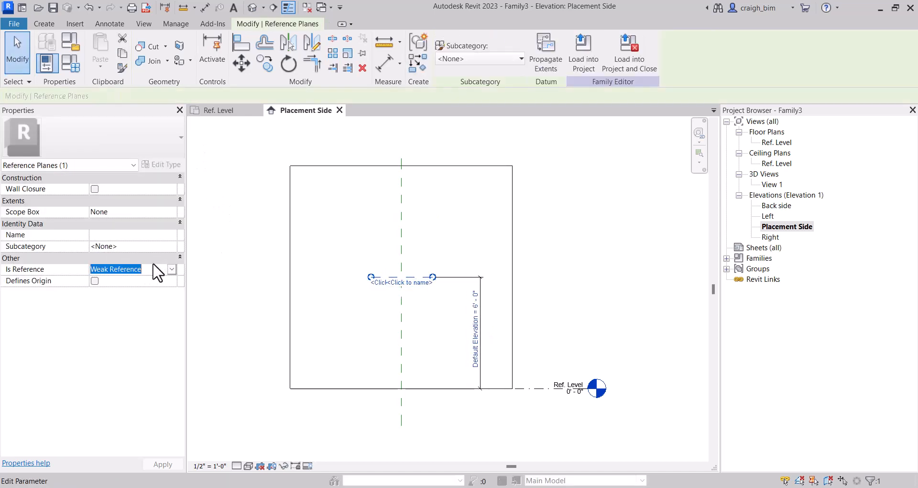
left_click(171, 269)
left_click(143, 288)
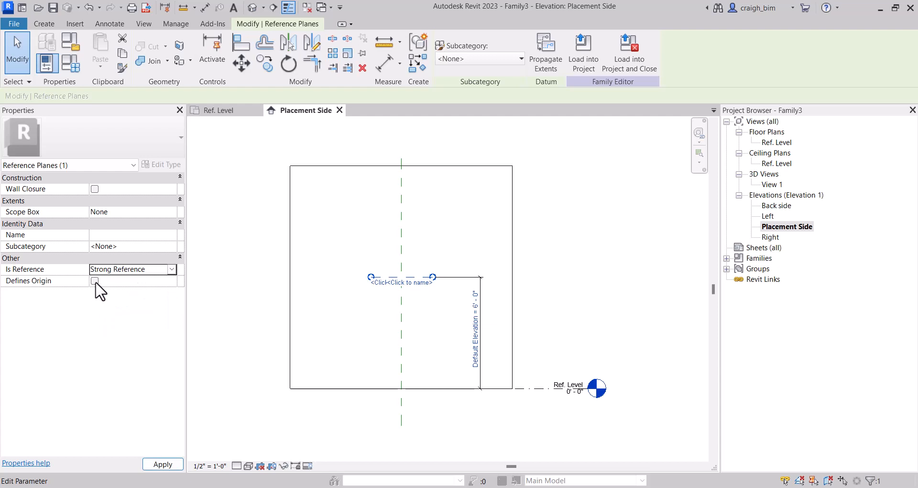
left_click(95, 281)
left_click(142, 235)
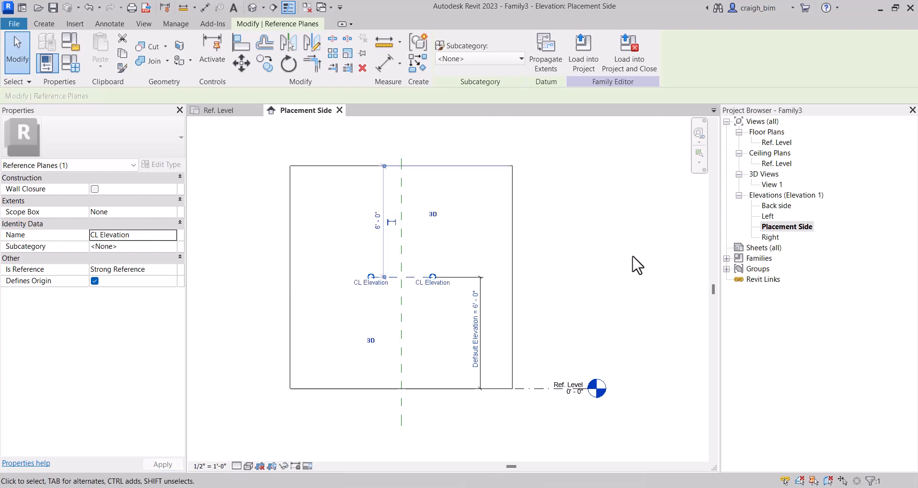
left_click(643, 287)
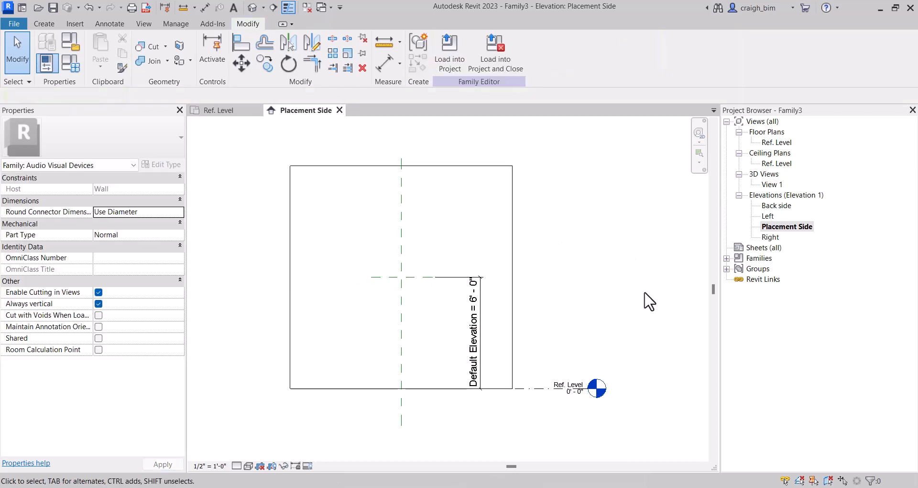
Step: Rename the horizontal reference plane to Center Elevation
left_click(389, 278)
left_click(172, 269)
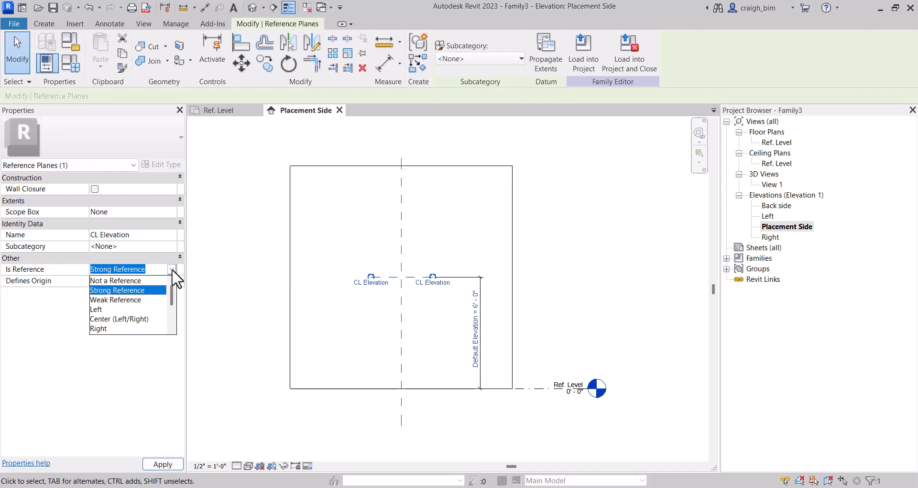
scroll(123, 328, "down", 2)
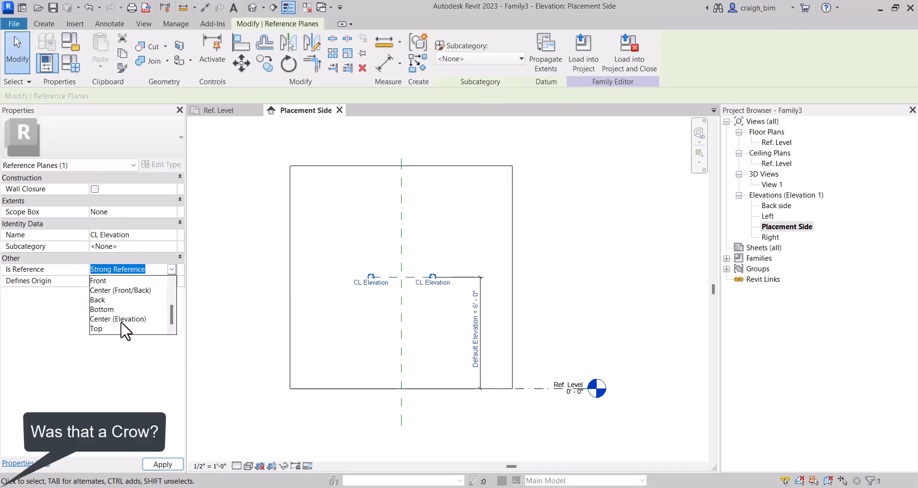
left_click(125, 245)
left_click(115, 238)
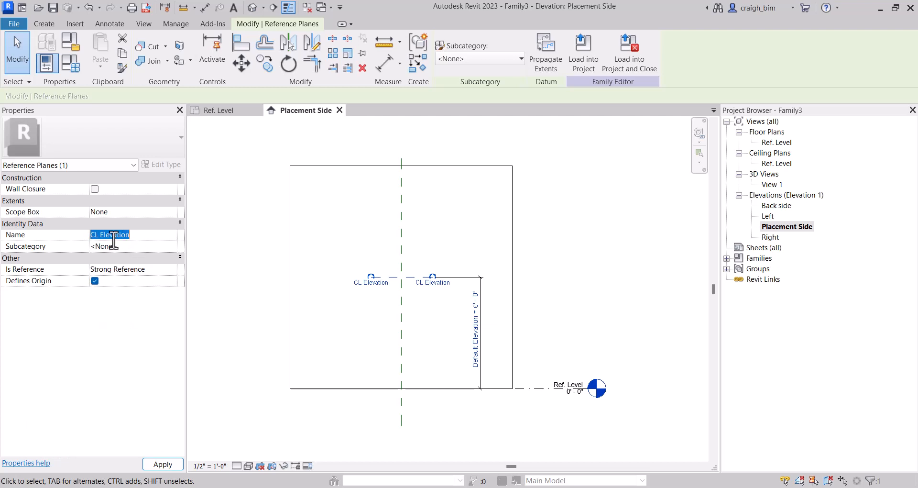
left_click(101, 237)
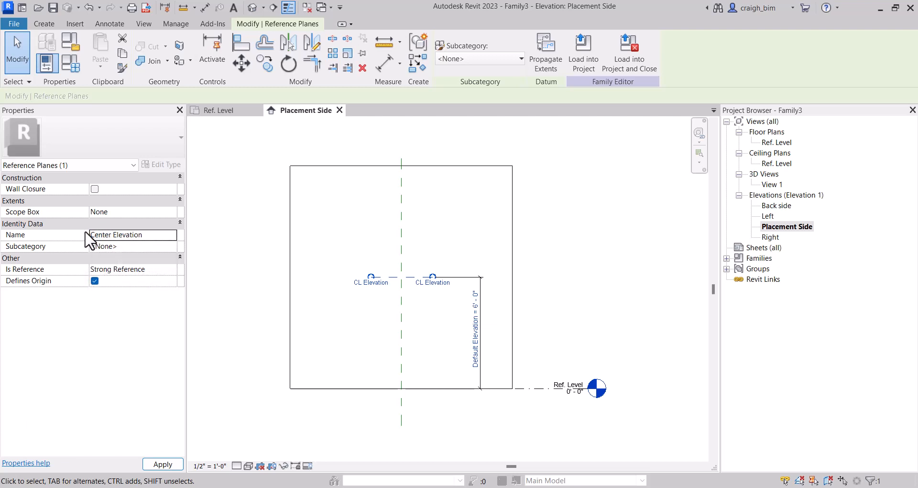
left_click(620, 262)
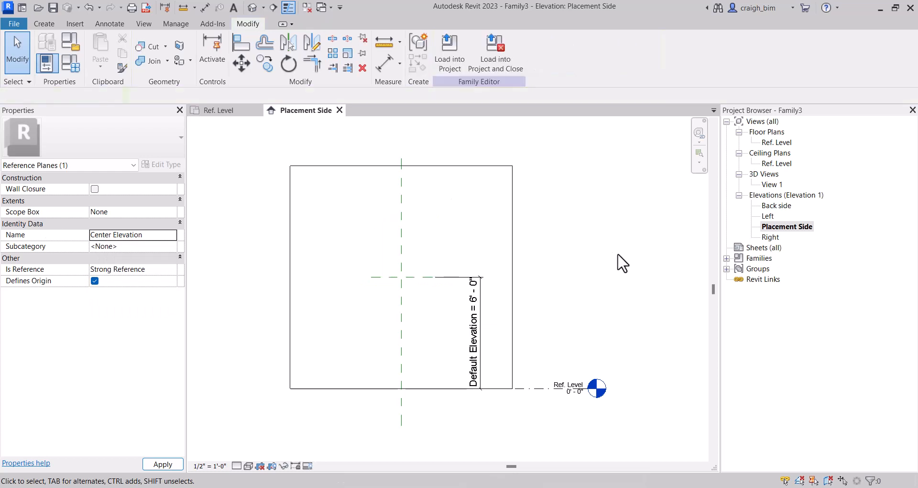
Step: Open the Ref. Level floor plan and load the Monitor Mounting Arm and TV families from the E2 Family folder
double_click(778, 142)
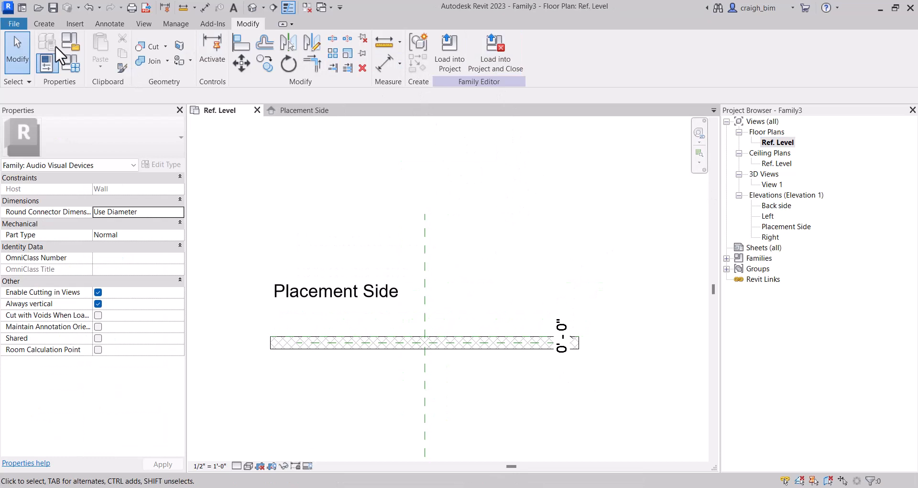
left_click(81, 24)
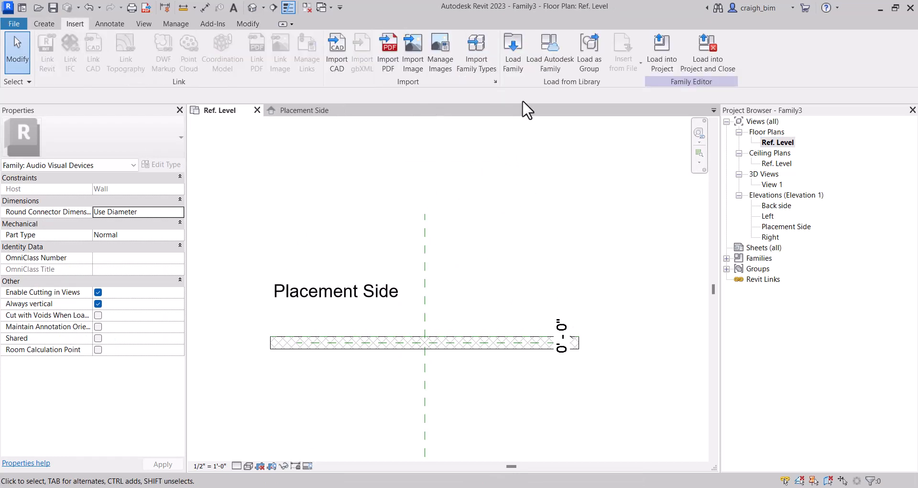
left_click(519, 56)
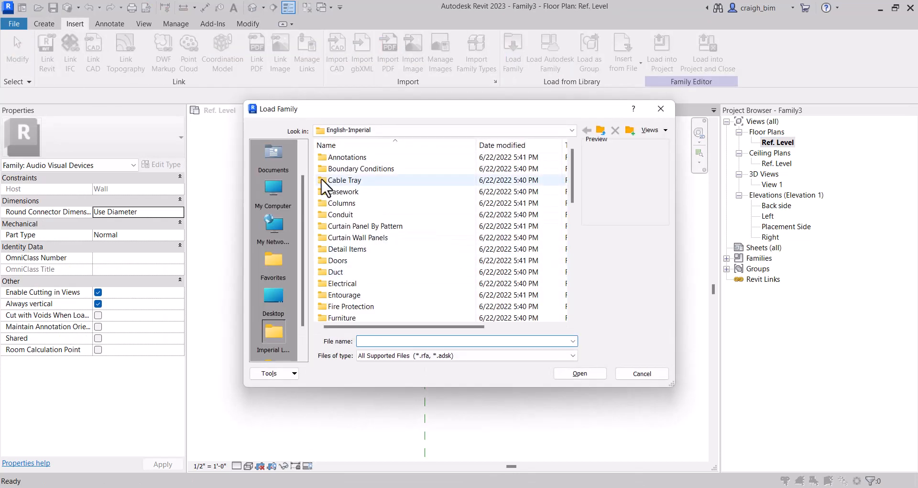
left_click(274, 298)
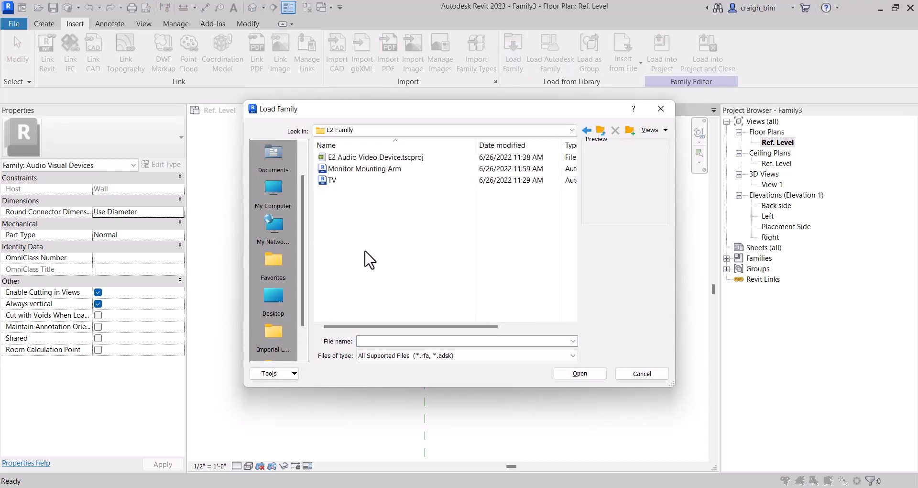
left_click(335, 169)
left_click(335, 180, "ctrl")
left_click(581, 377)
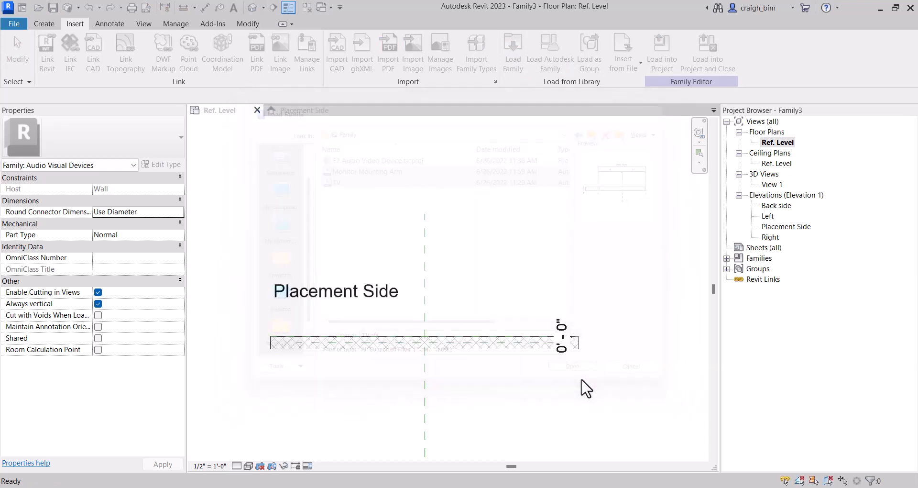
Step: Place a Monitor Mounting Arm instance on the centre plane, on the wall's placement side, with Elevation from Level set to 0' 0"
double_click(760, 258)
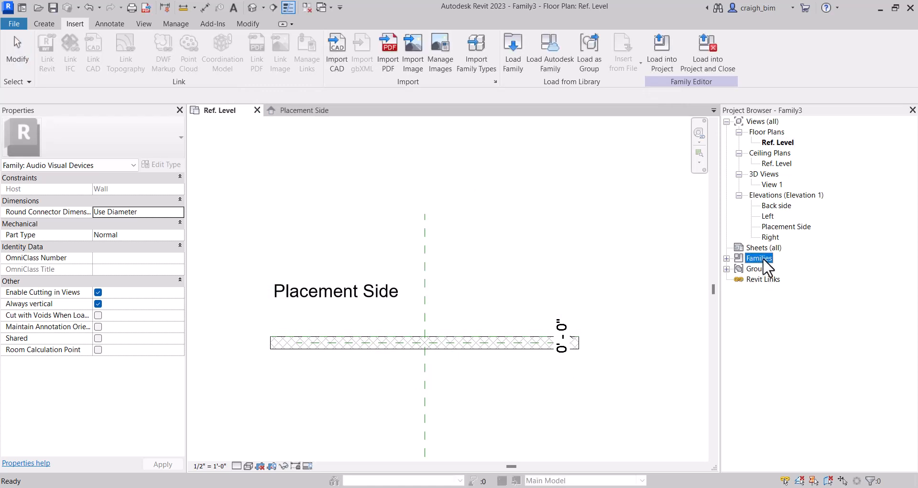
double_click(767, 301)
double_click(770, 311)
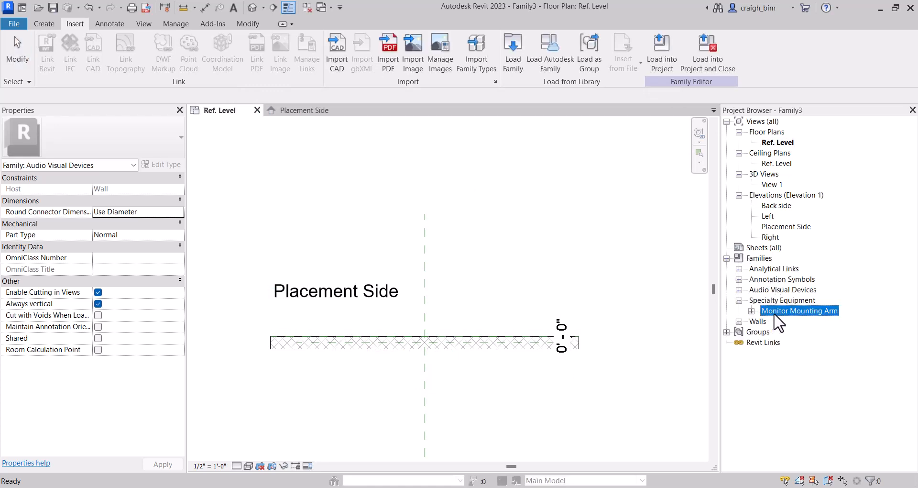
double_click(767, 290)
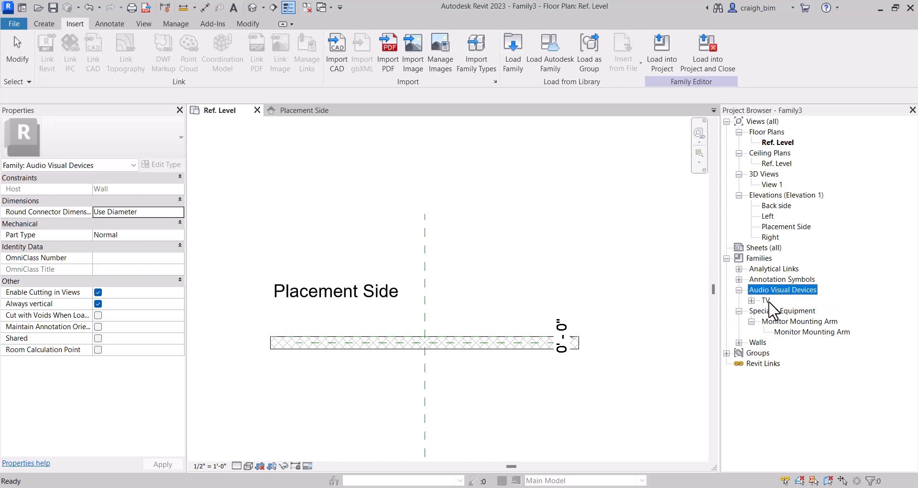
double_click(765, 301)
left_click(829, 343)
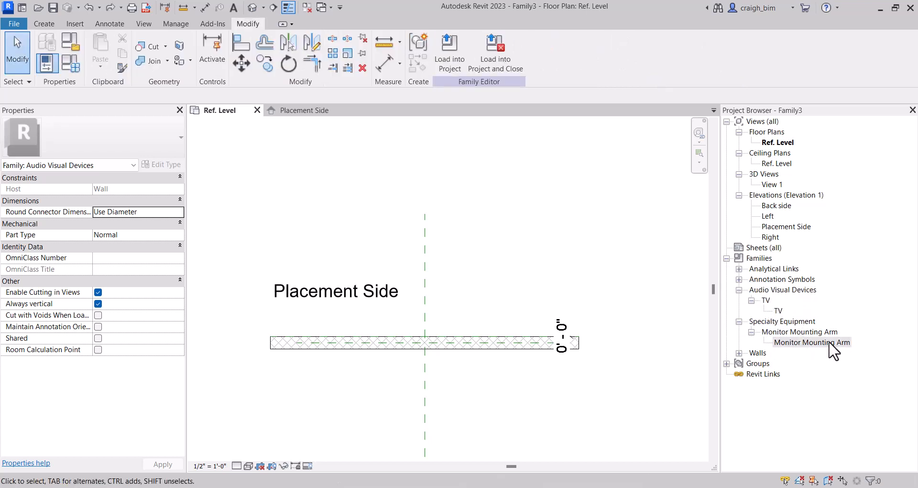
right_click(829, 343)
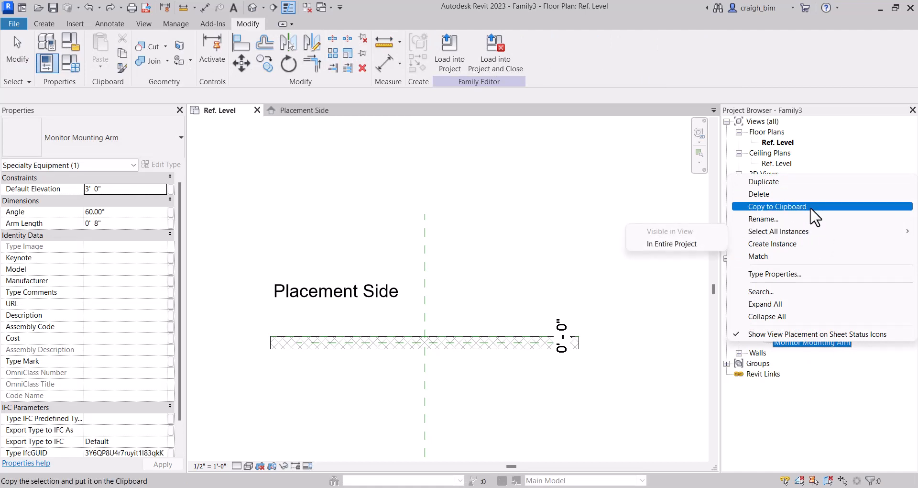
left_click(805, 243)
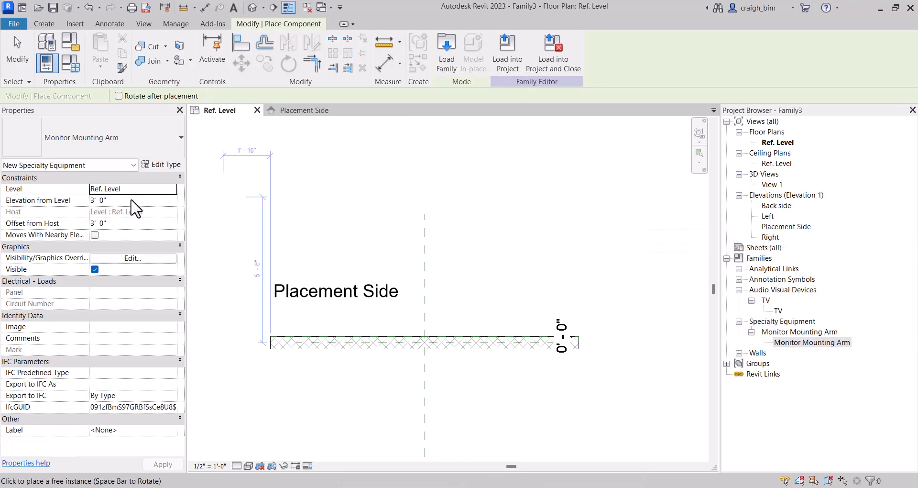
left_click(132, 200)
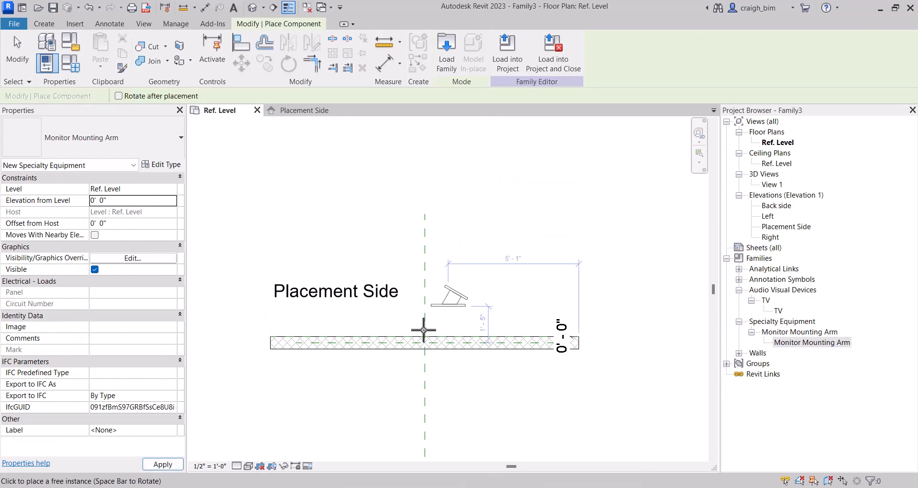
scroll(462, 310, "up", 3)
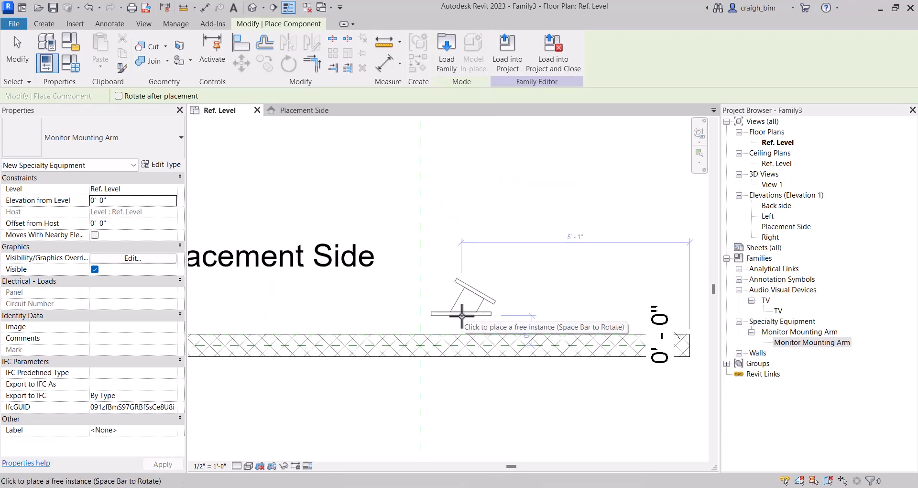
left_click(424, 301)
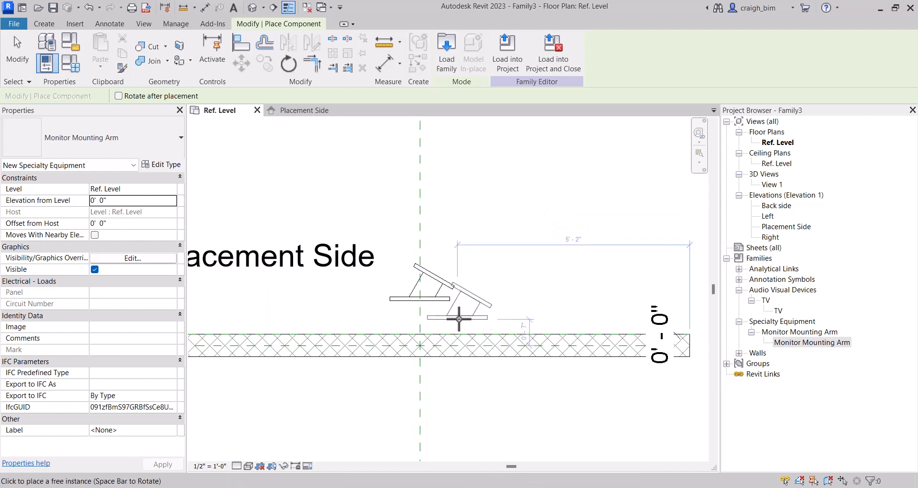
key("Escape")
Step: Align the base plate of the Monitor Mounting Arm with the wall's placement-side face and lock the alignment
key("a")
key("l")
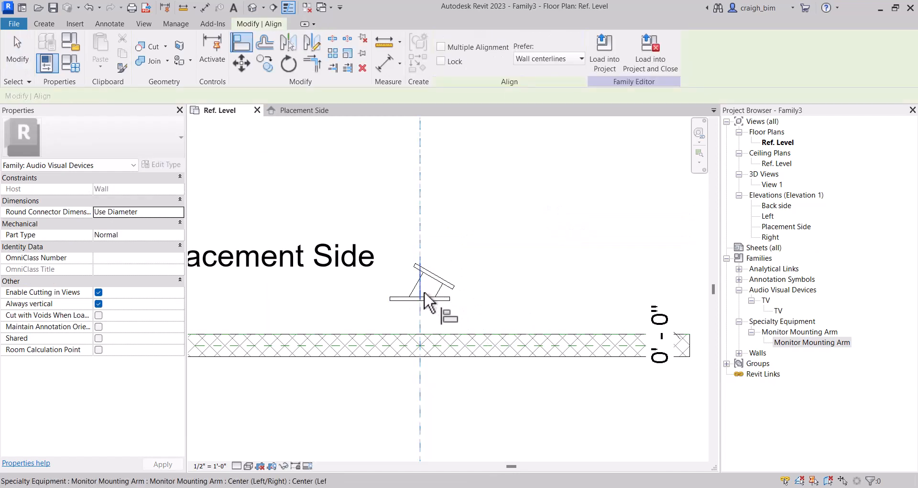
left_click(459, 335)
left_click(442, 298)
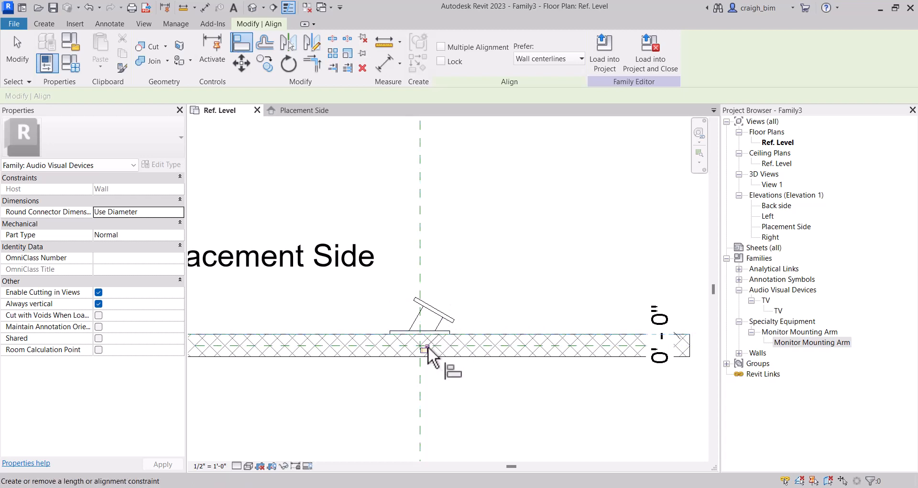
key("Escape")
Step: In the Placement Side elevation, align the Monitor Mounting Arm's centre to the Center Elevation reference plane and lock it
double_click(784, 227)
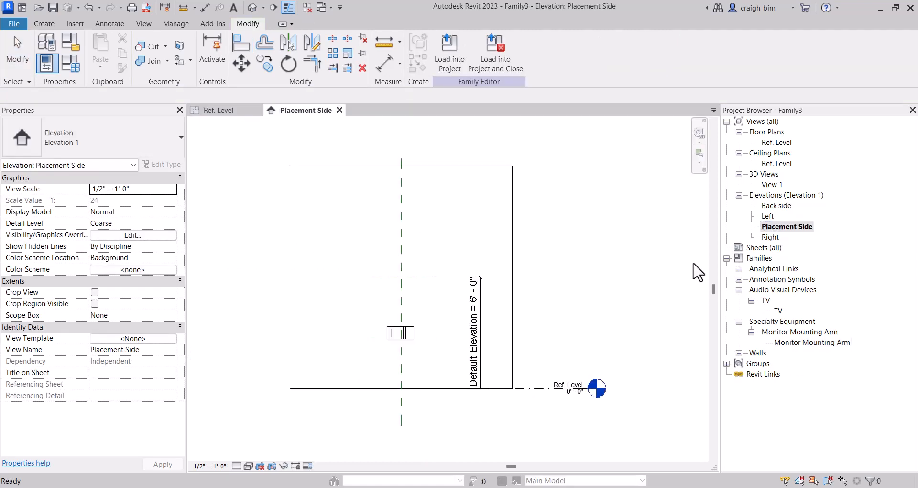
left_click(410, 337)
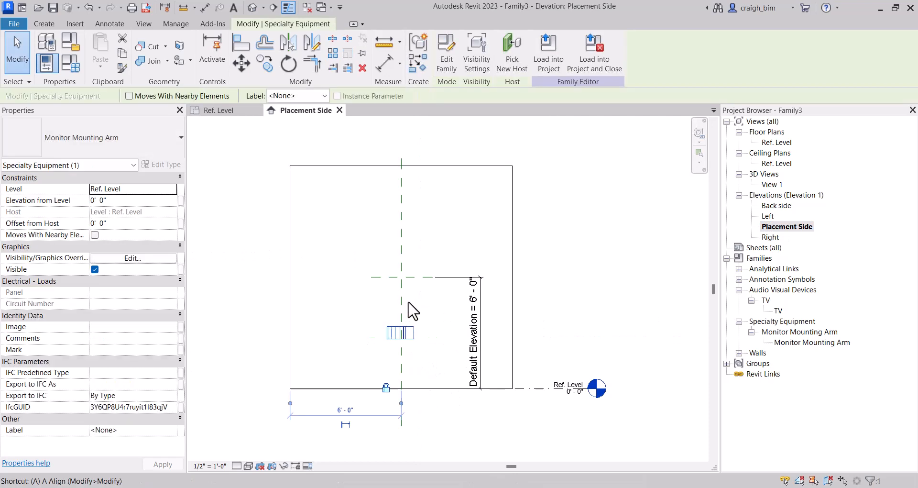
key("a")
key("l")
left_click(414, 277)
left_click(415, 335)
left_click(416, 262)
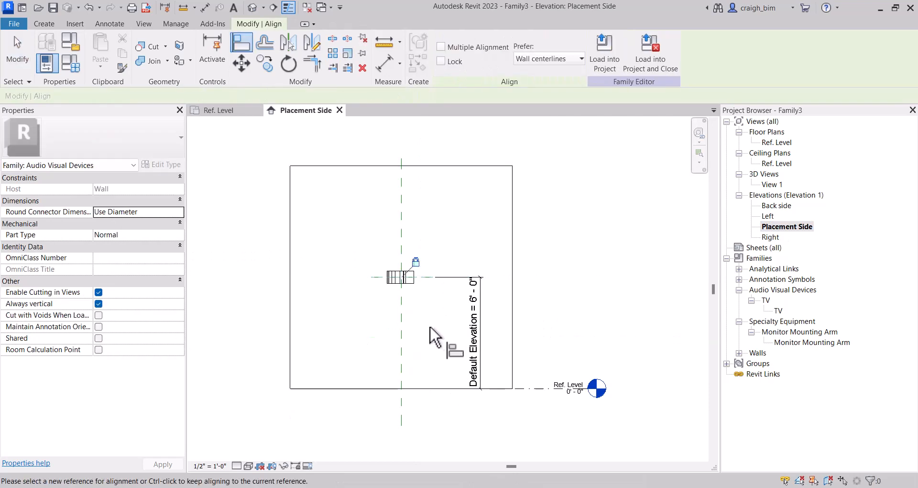
key("Escape")
key("Escape")
Step: Set the Default Elevation dimension to 5' 0" to test that the mounting arm follows
left_click(477, 335)
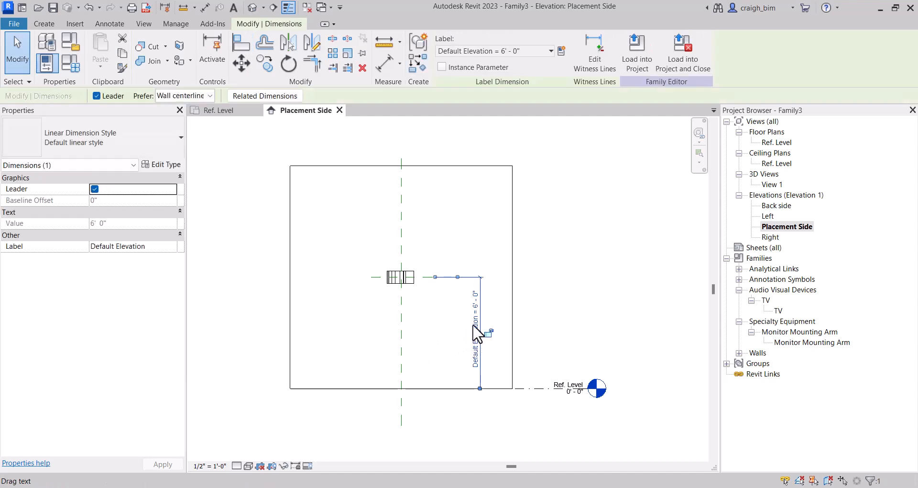
left_click(476, 330)
type("5")
key("Return")
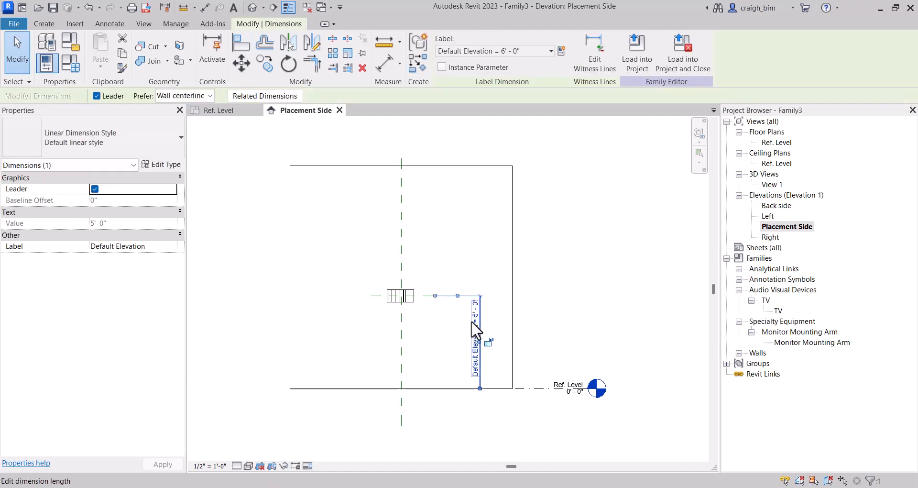
Step: Set the Default Elevation dimension to 4' 0" to test the mounting arm at a lower height
left_click(472, 324)
type("4")
key("Return")
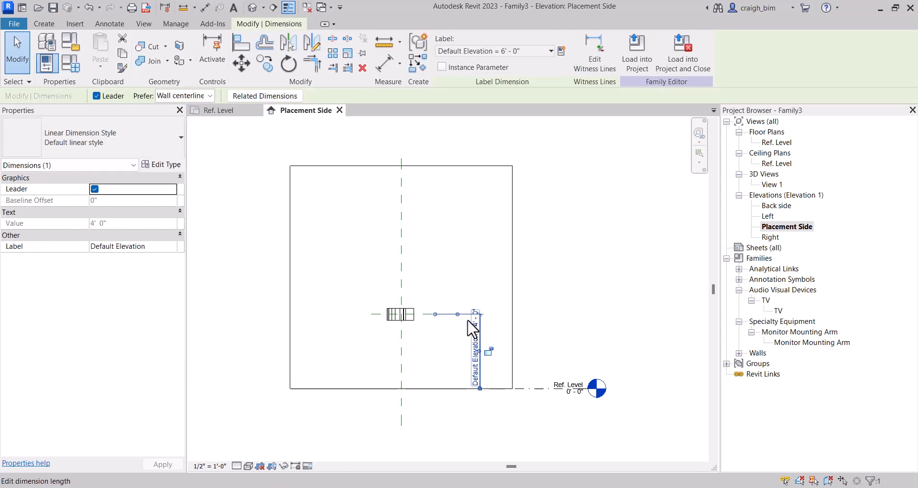
Step: In the Ref. Level plan, associate the Monitor Mounting Arm's Angle type parameter with a new family parameter named Angle
double_click(780, 142)
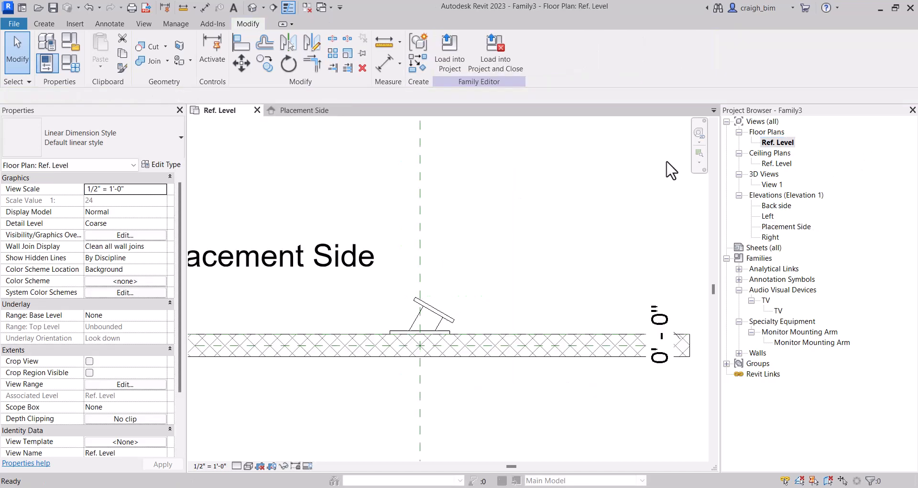
left_click(585, 208)
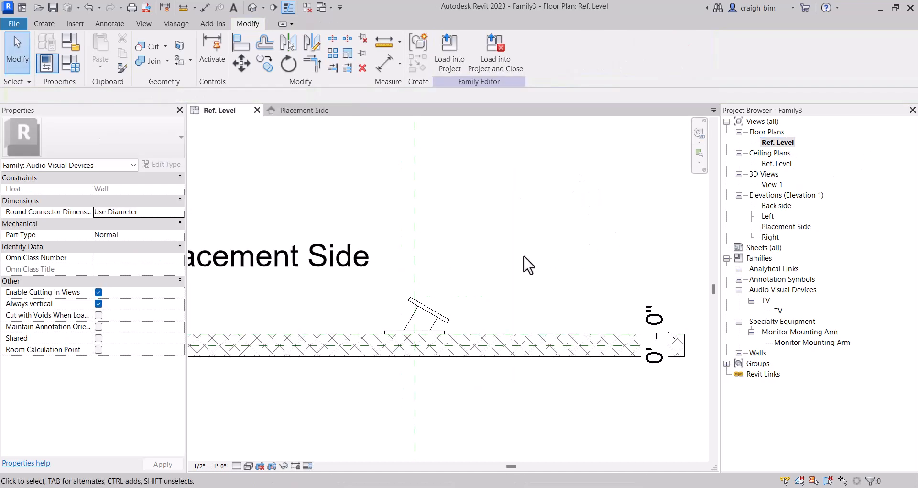
left_click(433, 308)
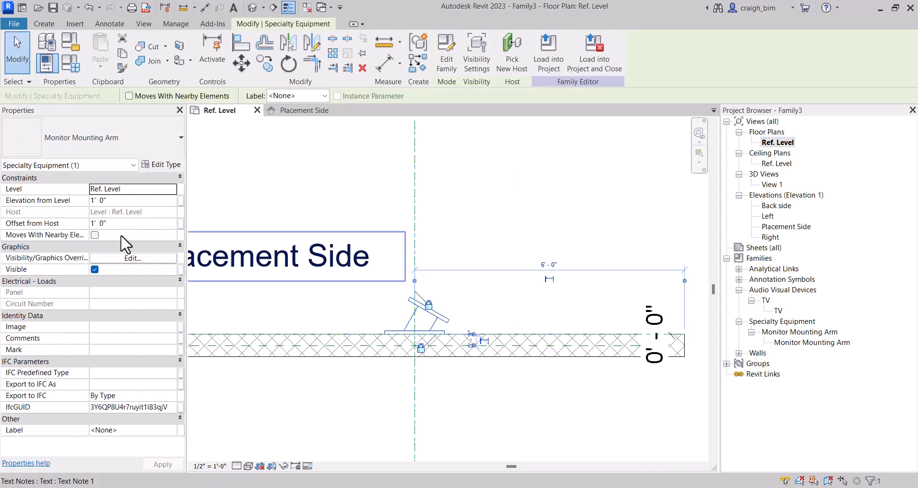
left_click(162, 164)
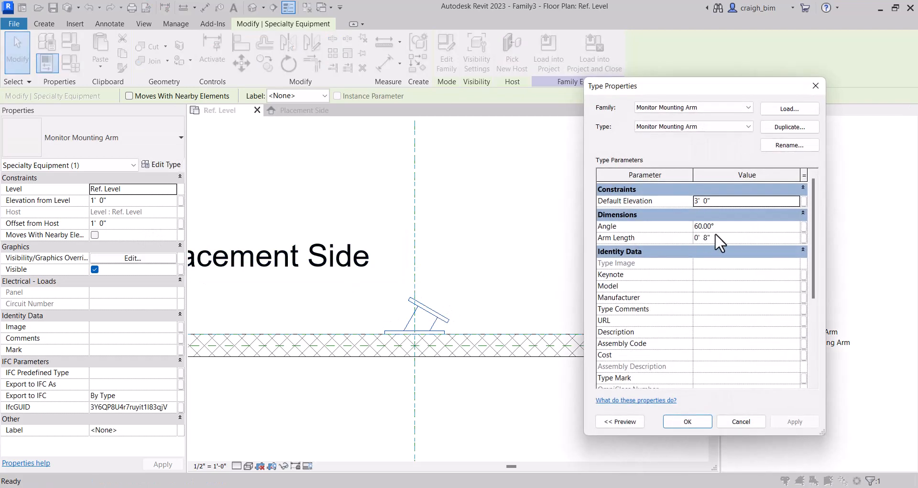
left_click(804, 229)
left_click(631, 329)
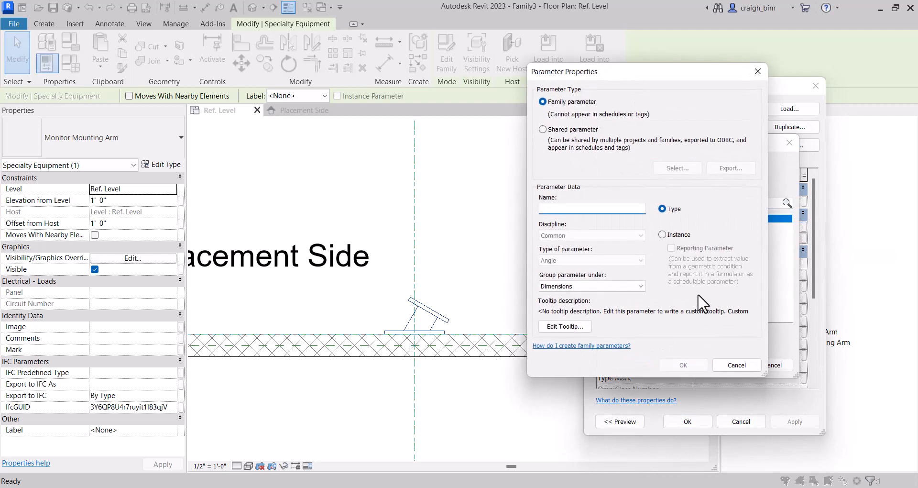
key("Return")
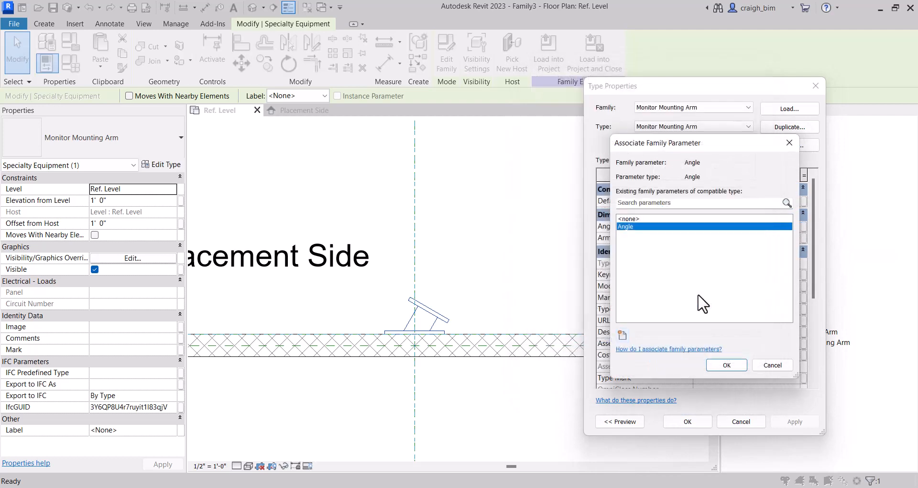
left_click(726, 364)
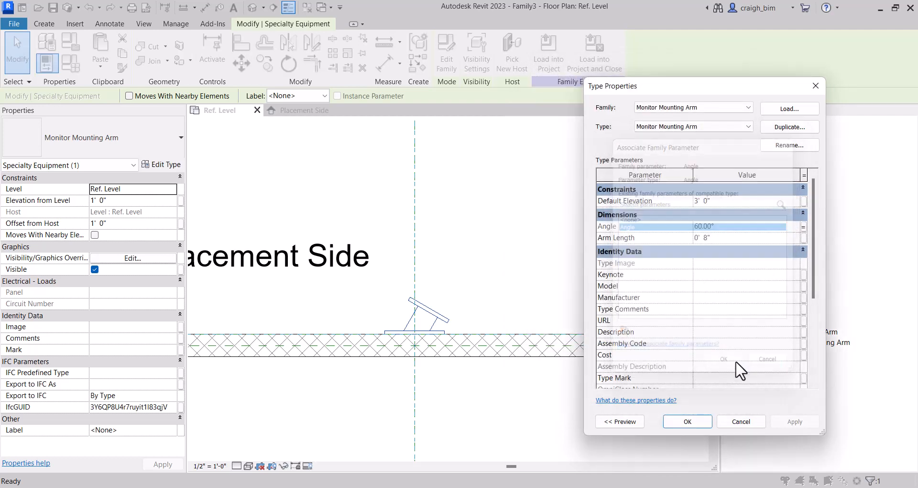
Step: Associate the mounting arm's Arm Length type parameter with a new family parameter named Arm Length and accept the type properties
left_click(804, 238)
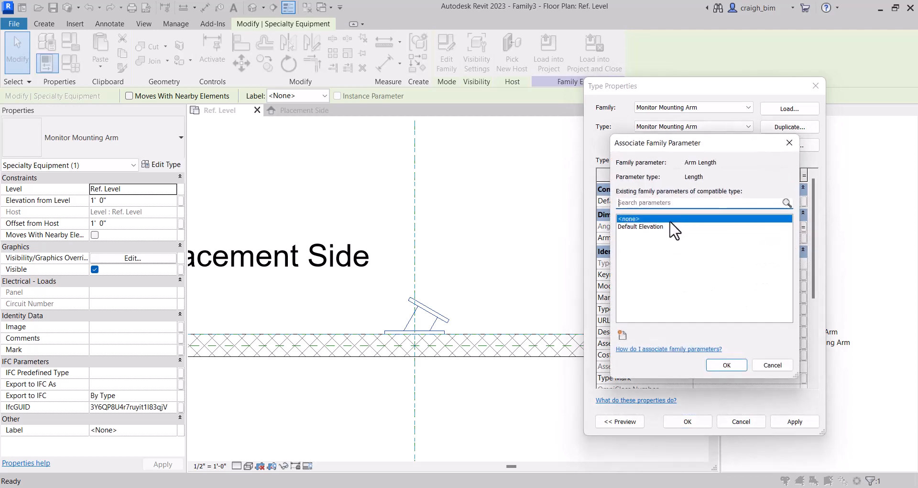
left_click(621, 334)
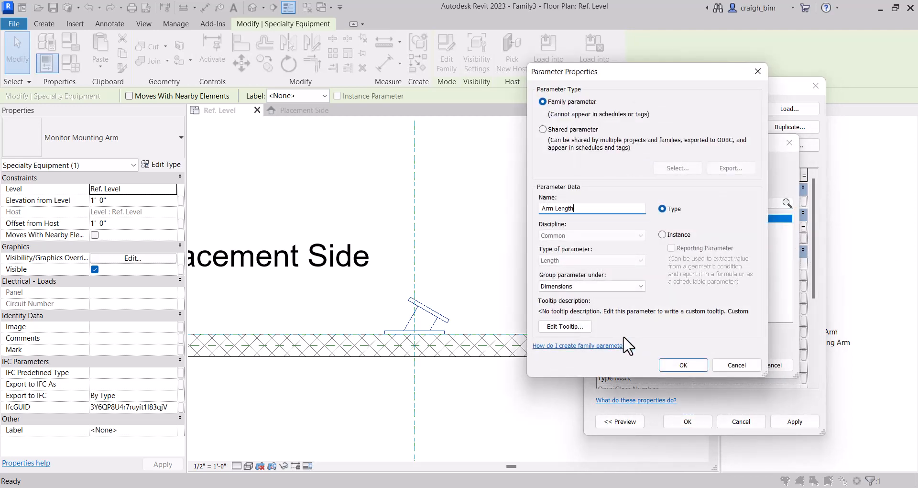
type("Arm Length")
key("Return")
left_click(727, 365)
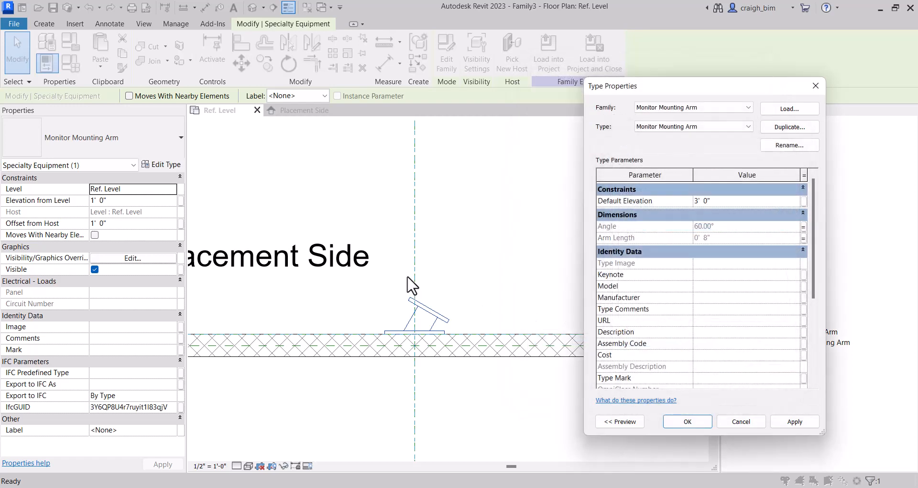
left_click(689, 422)
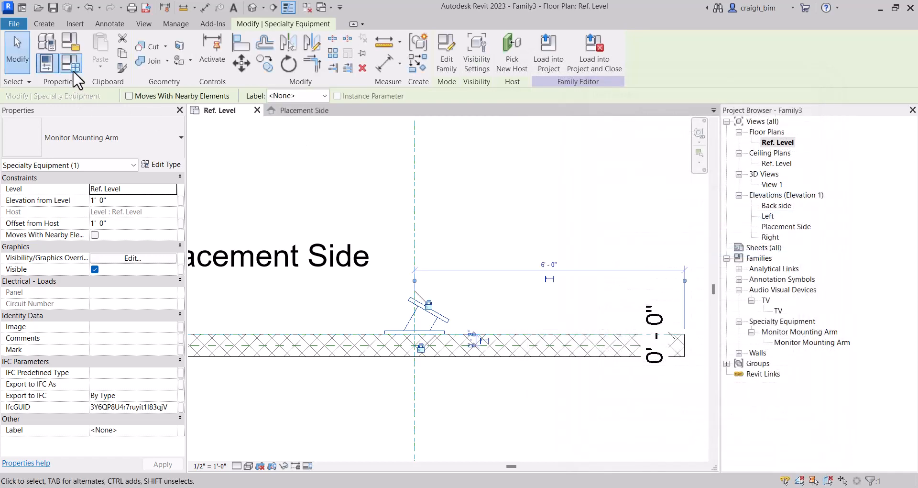
Step: Change the Angle family parameter from a type to an instance parameter
left_click(71, 63)
key("Tab")
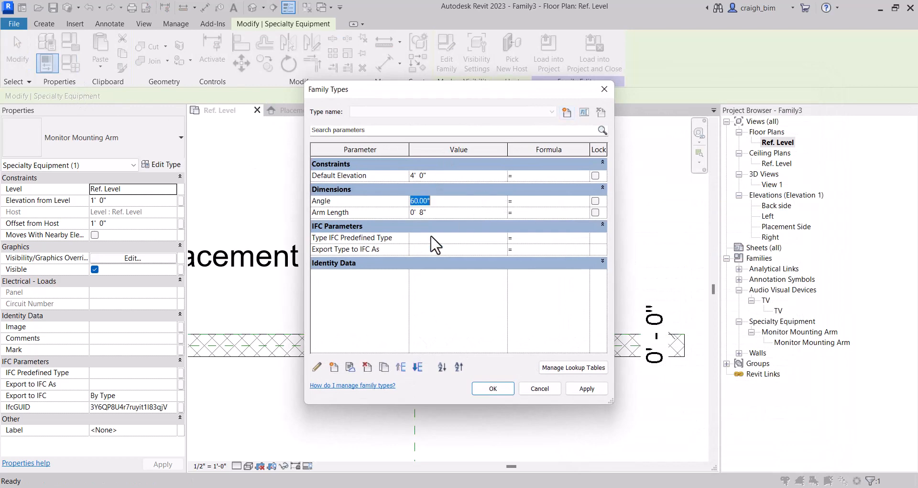
left_click(358, 202)
left_click(317, 367)
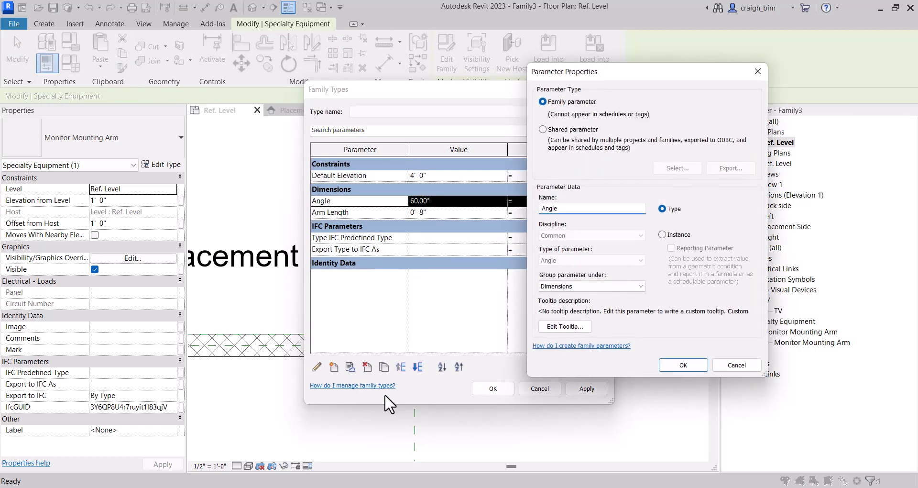
left_click(663, 235)
left_click(683, 365)
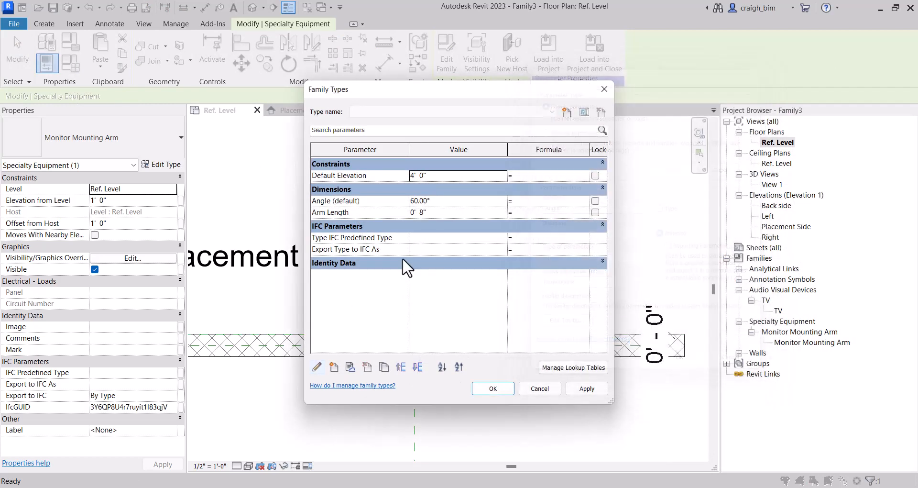
Step: Change the Arm Length family parameter to an instance parameter and accept the family types
left_click(377, 213)
left_click(317, 367)
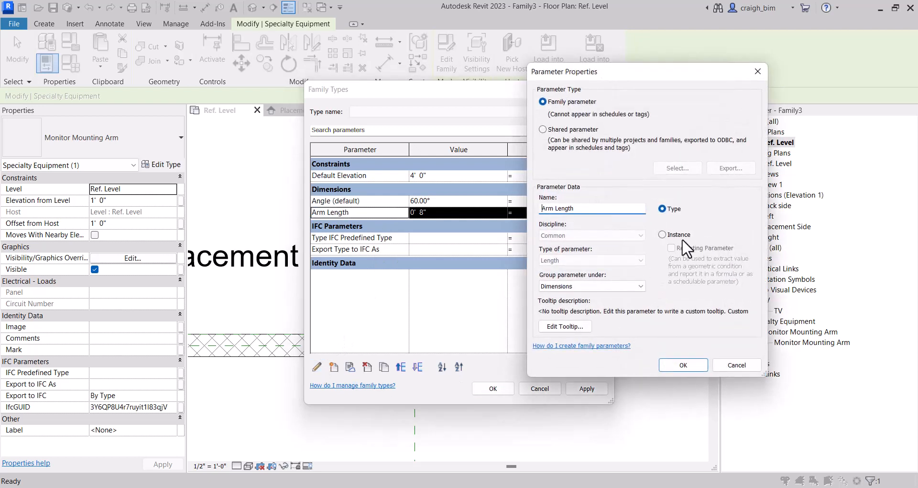
left_click(681, 234)
left_click(683, 364)
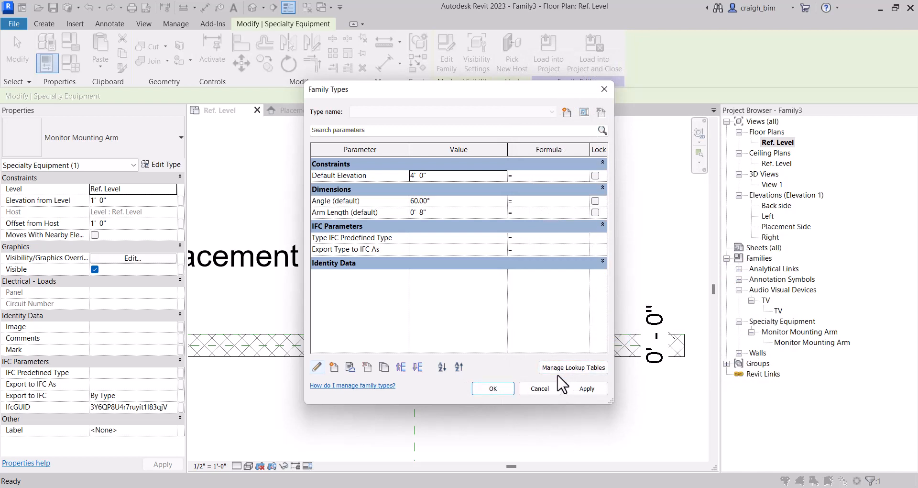
left_click(507, 389)
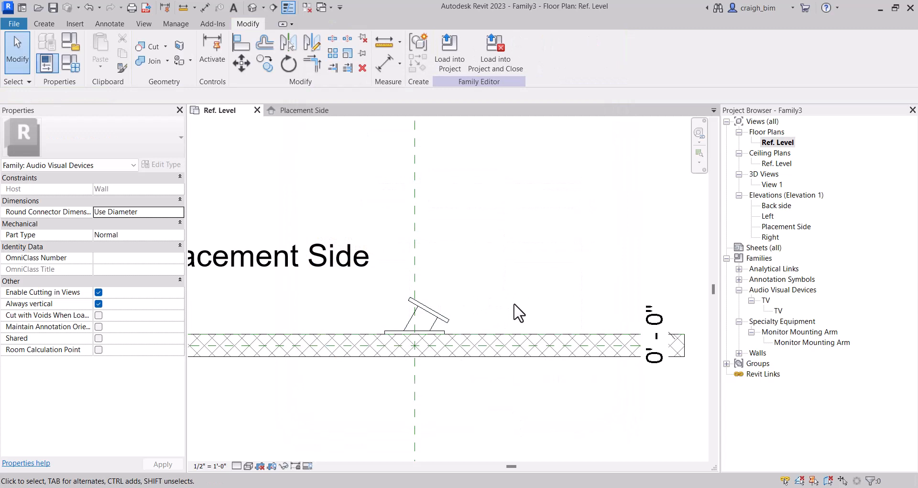
Step: Temporarily hide the Monitor Mounting Arm in the Ref. Level plan
left_click(428, 309)
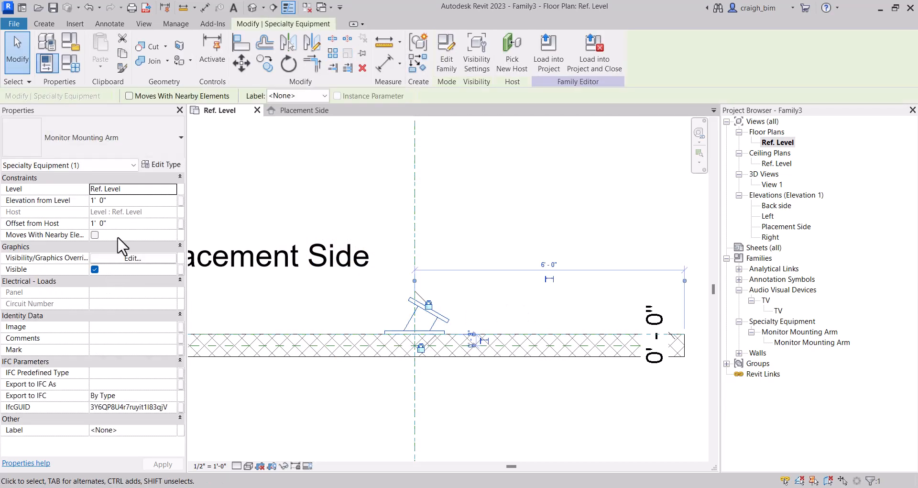
left_click(290, 223)
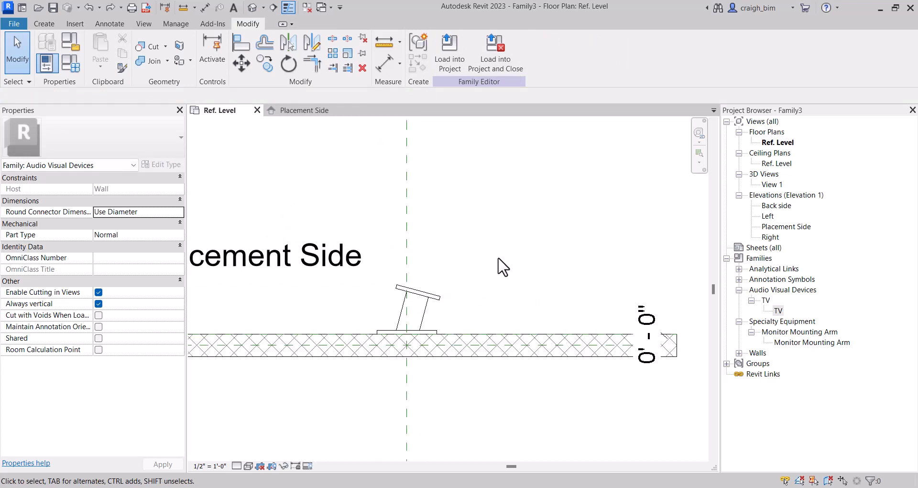
scroll(498, 258, "down", 1)
middle_click_drag(498, 258, 518, 275)
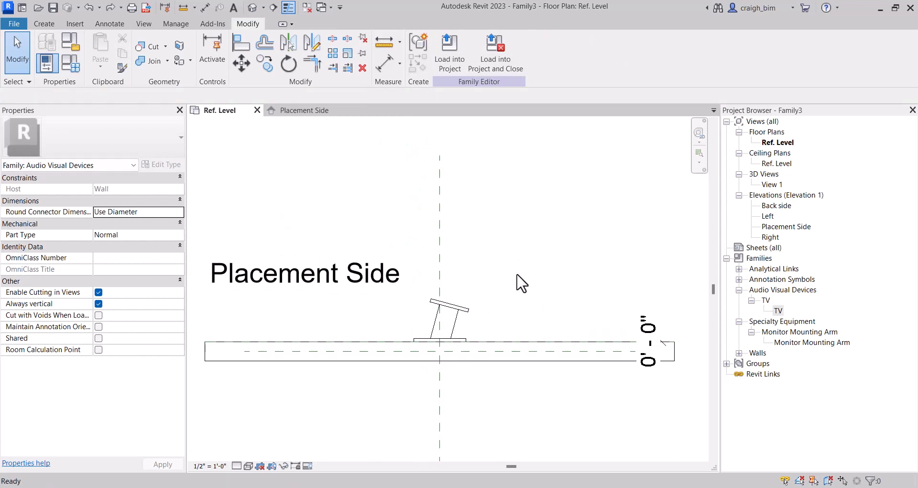
left_click(465, 314)
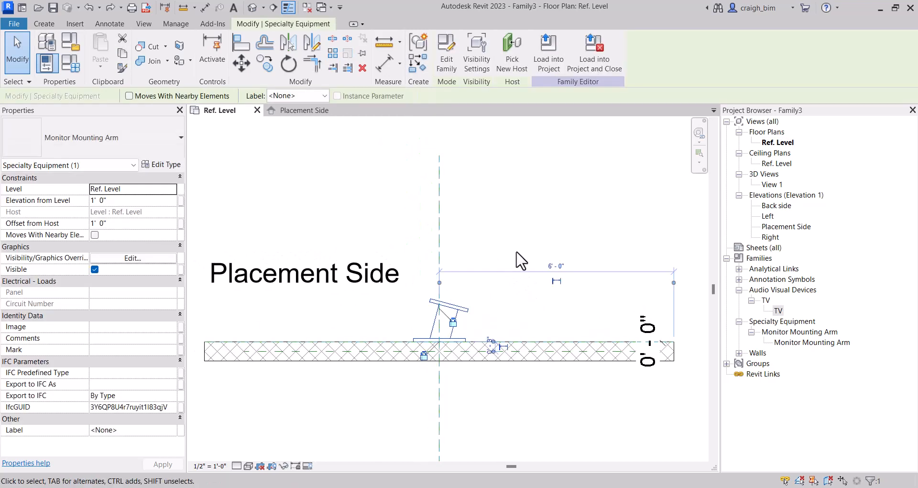
key("h")
key("h")
scroll(484, 332, "up", 2)
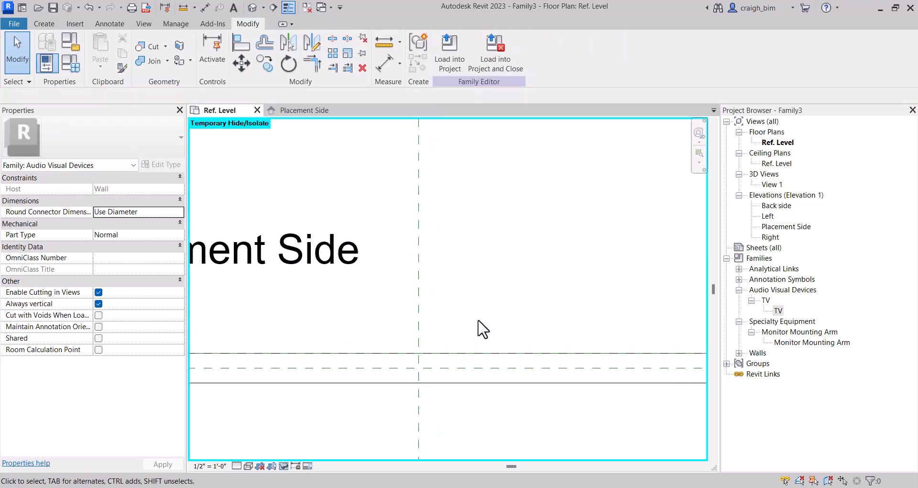
Step: Draw a diagonal reference line about 3' 4" long from the wall face at the centre plane, and a second one about 2' 0" long crossing its far end
left_click(62, 21)
left_click(44, 23)
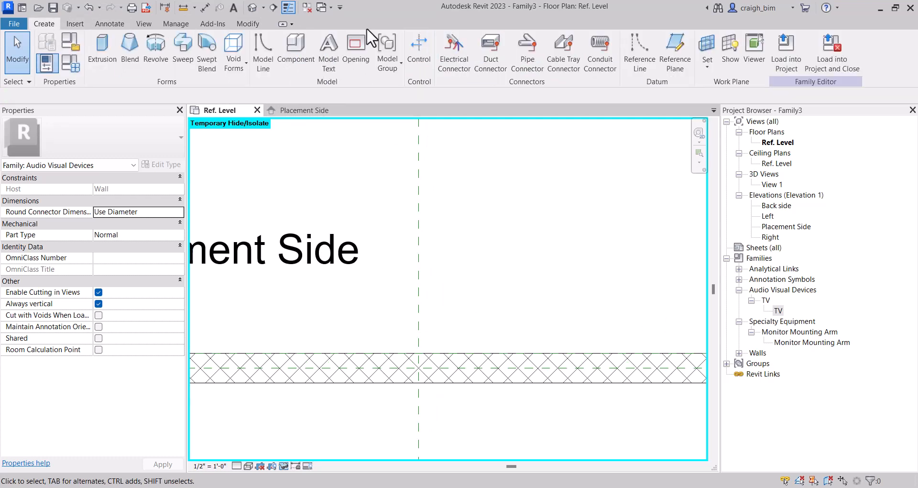
left_click(640, 46)
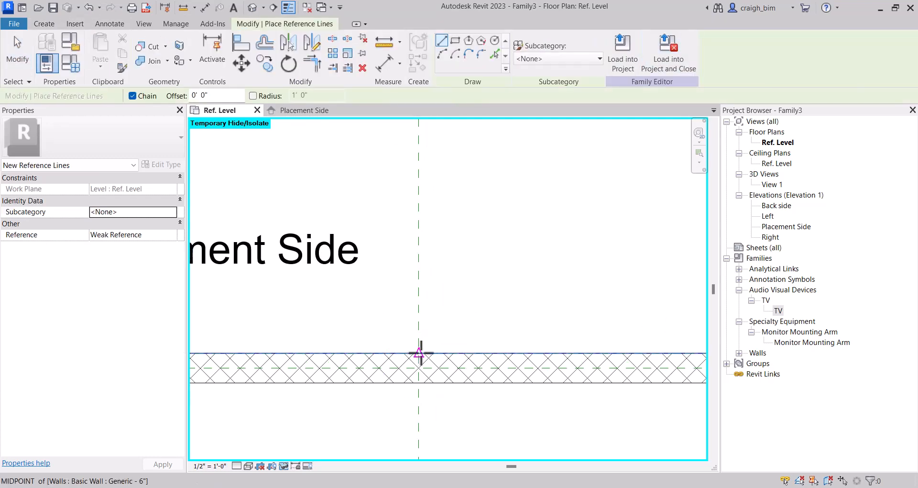
left_click(420, 353)
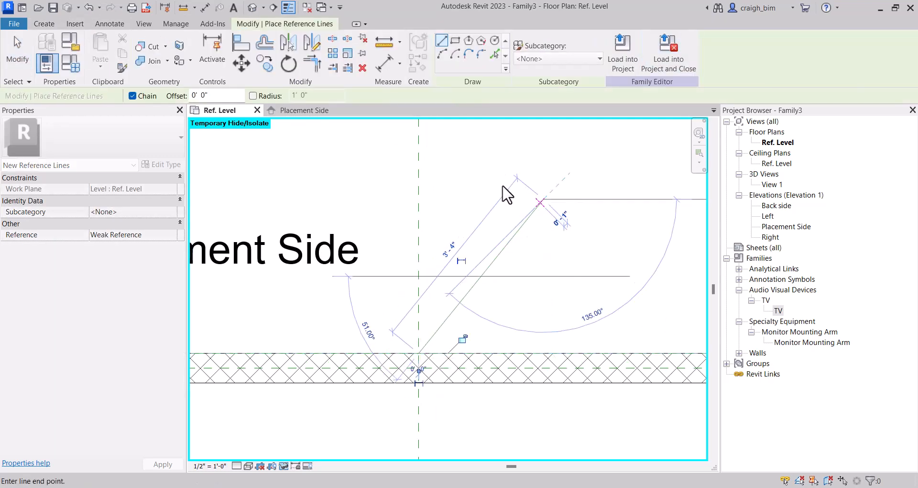
key("Escape")
left_click(488, 169)
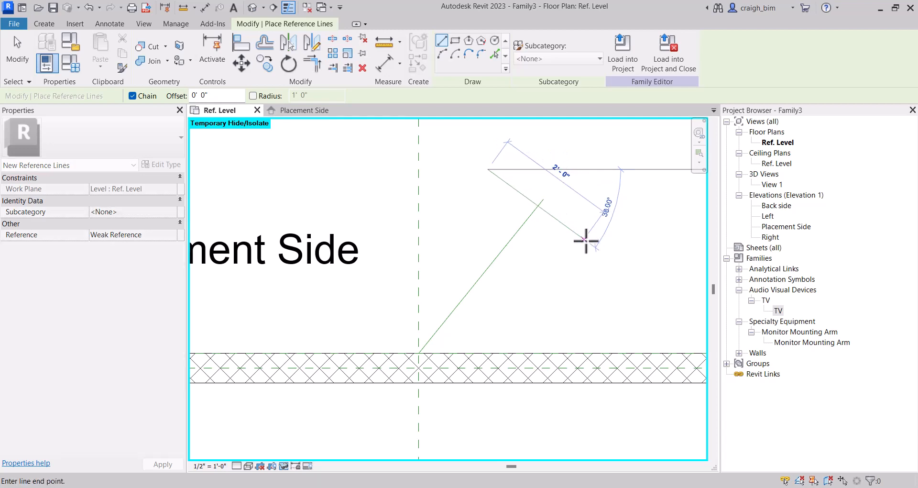
left_click(581, 243)
key("Escape")
key("Escape")
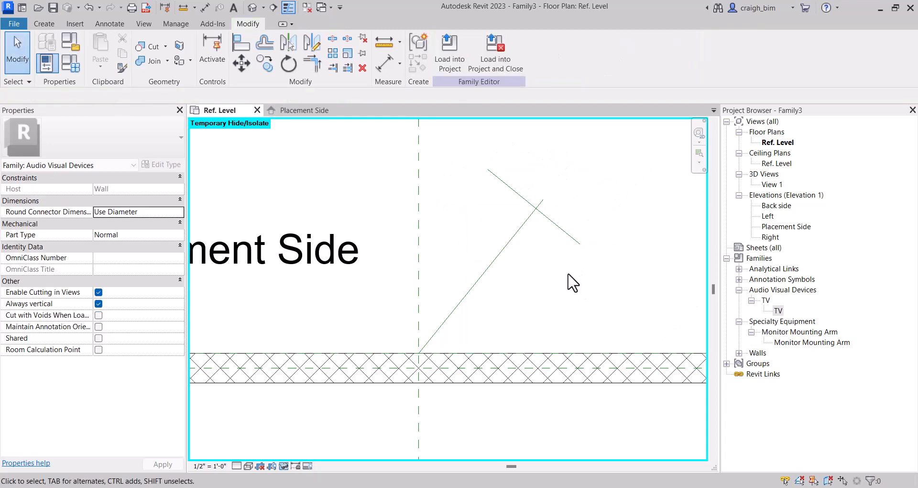
Step: Align the diagonal reference line's wall-side endpoint with the wall's placement-side face at the centre plane and lock it
left_click(205, 7)
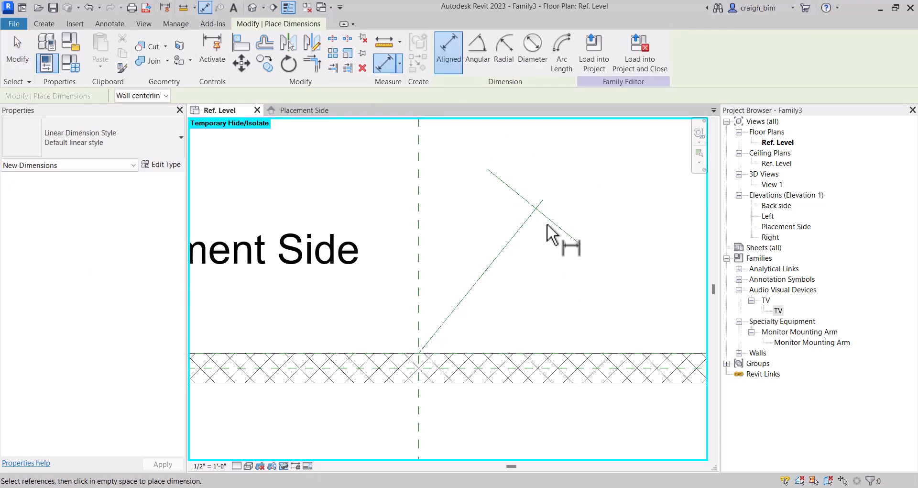
key("a")
key("l")
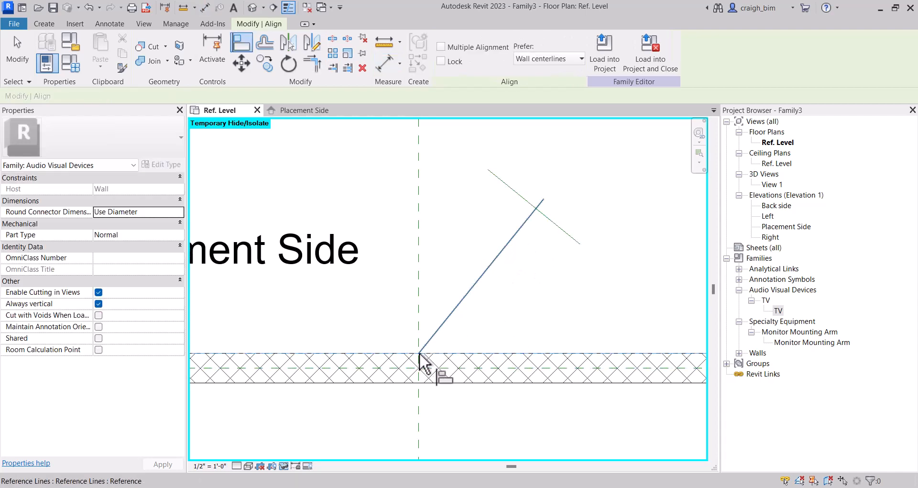
left_click(421, 366)
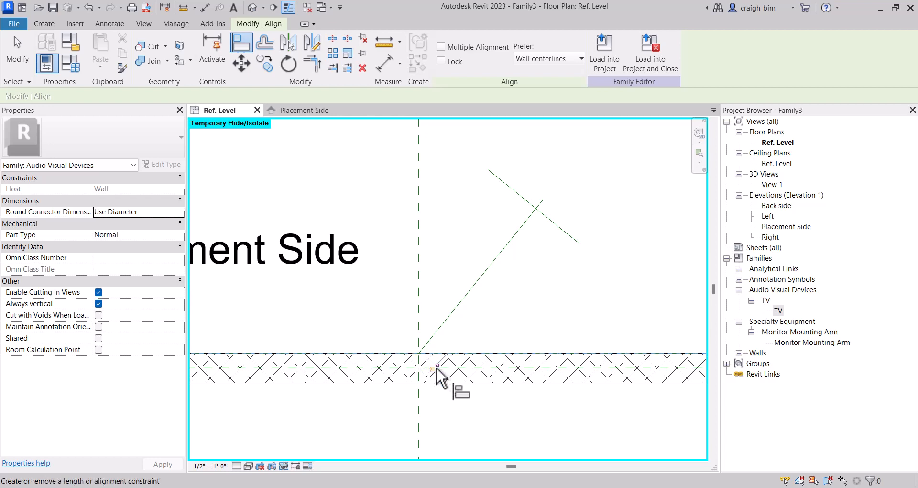
Step: Place an aligned dimension between the crossing reference line and the diagonal line's endpoint at the wall face
left_click(205, 8)
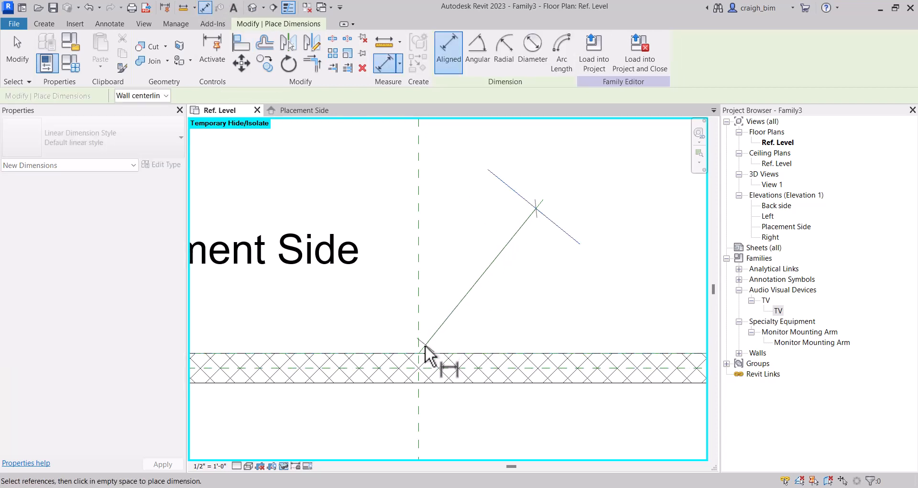
left_click(421, 353)
scroll(548, 296, "down", 2)
left_click(432, 215)
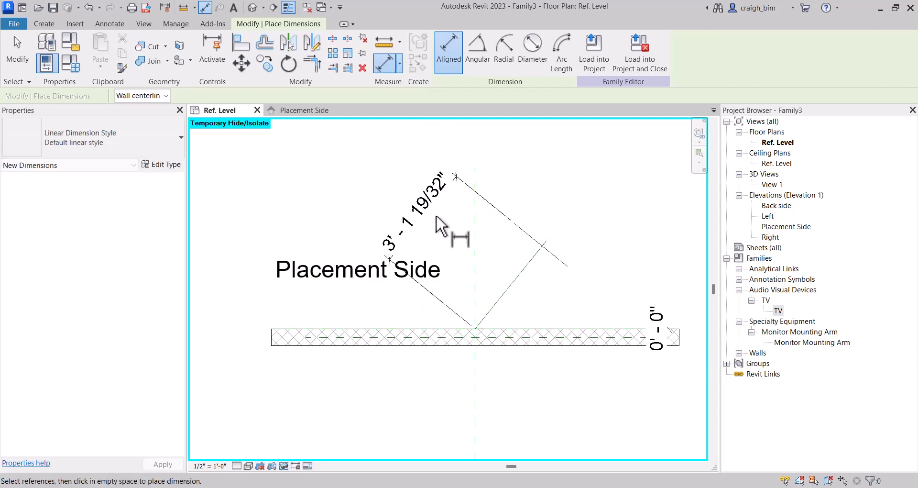
key("Escape")
key("Escape")
Step: Place an angular dimension between the diagonal reference line and the reference line crossing it, and lock it
left_click(205, 8)
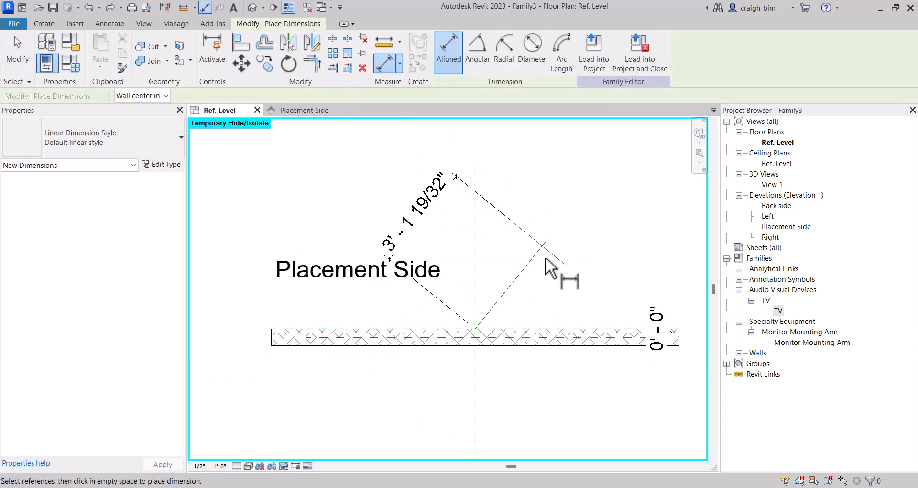
left_click(487, 48)
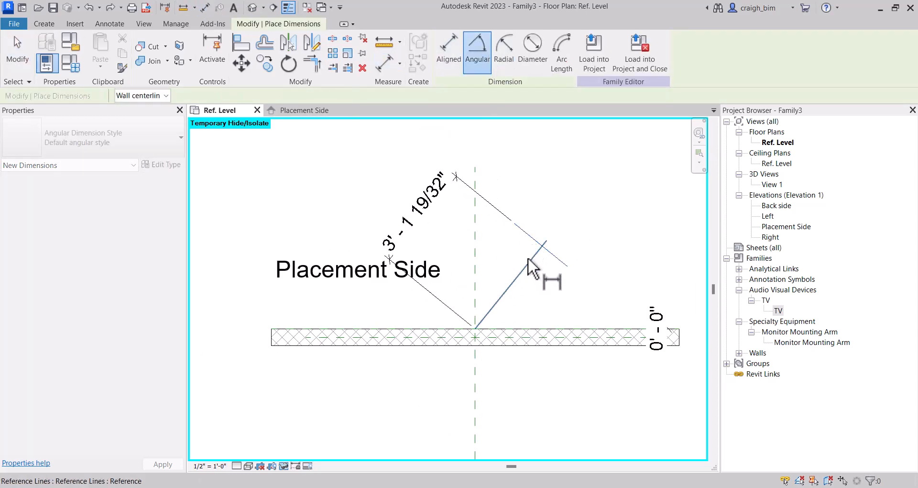
left_click(528, 258)
left_click(555, 297)
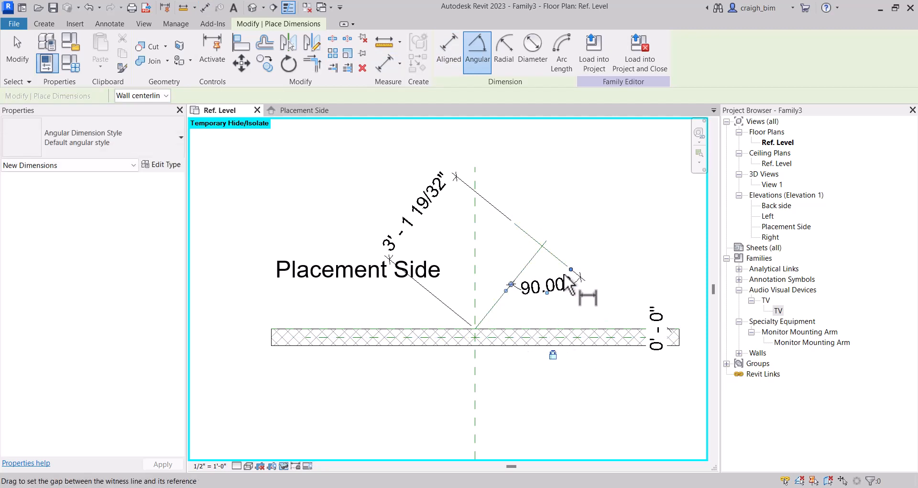
Step: Place an angular dimension between the diagonal reference line and the wall face, and label it with the Angle parameter
left_click(532, 262)
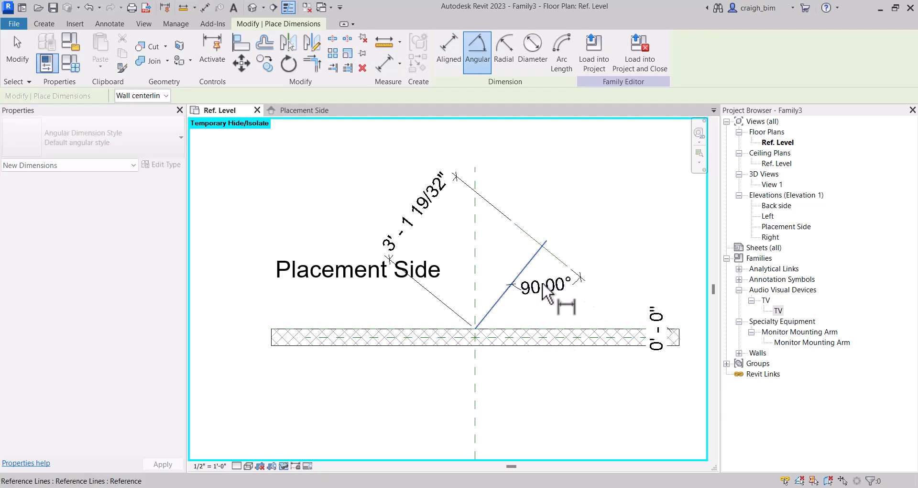
left_click(536, 326)
key("Escape")
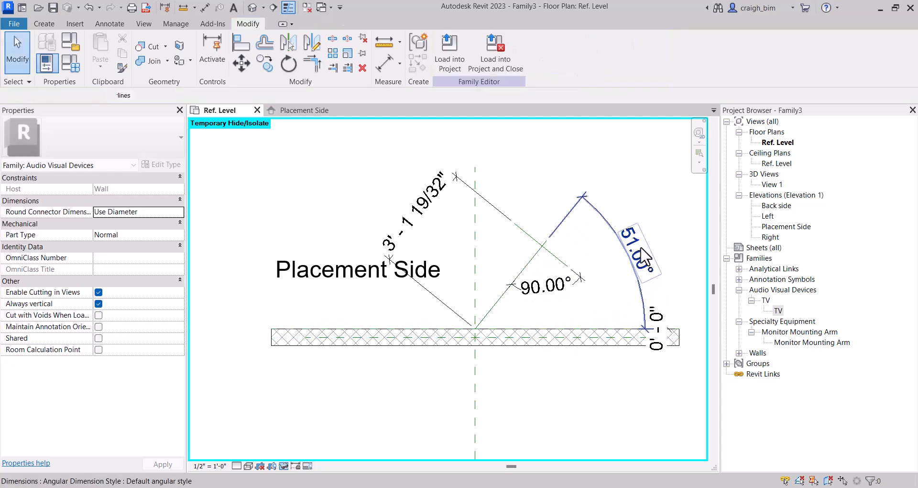
left_click(642, 248)
left_click(519, 52)
left_click(477, 92)
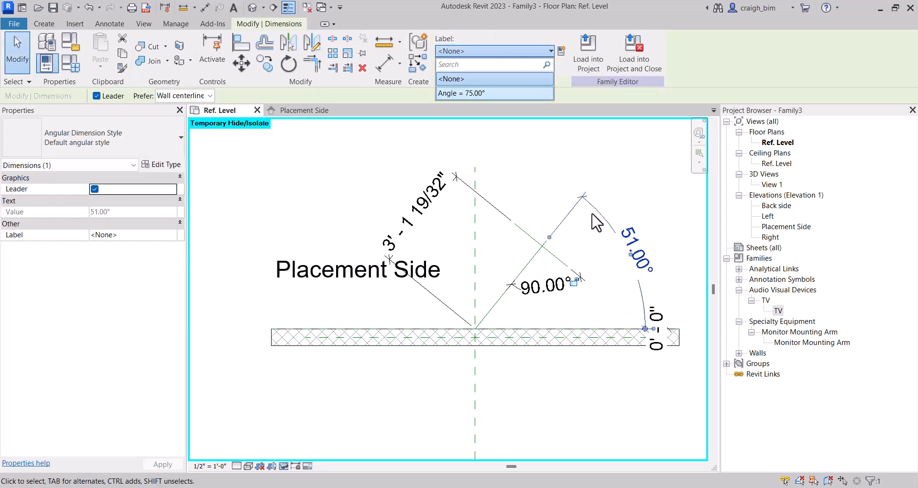
key("Escape")
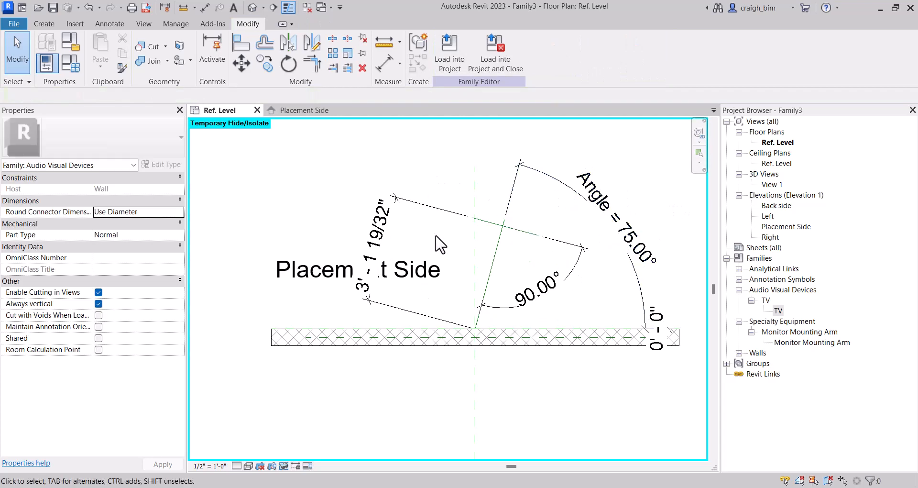
Step: Label the aligned dimension between the wall-side endpoint and the crossing reference line with the Arm Length parameter
left_click(450, 212)
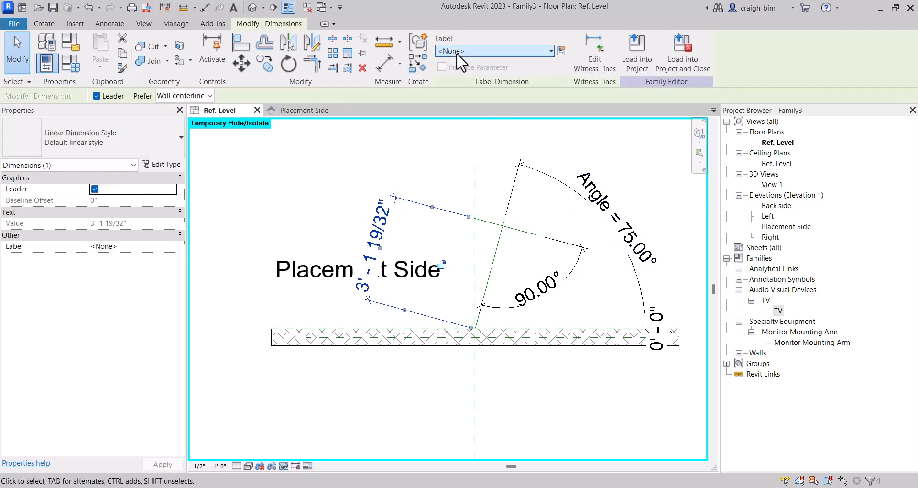
left_click(457, 51)
left_click(456, 93)
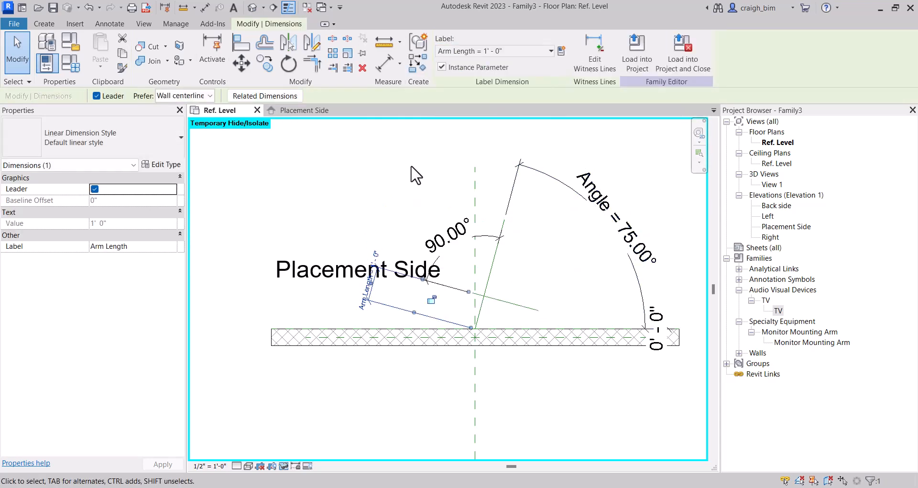
left_click(415, 170)
Step: Place an instance of the TV family in the Ref. Level plan and move it in front of the wall near the centre plane
scroll(511, 324, "up", 3)
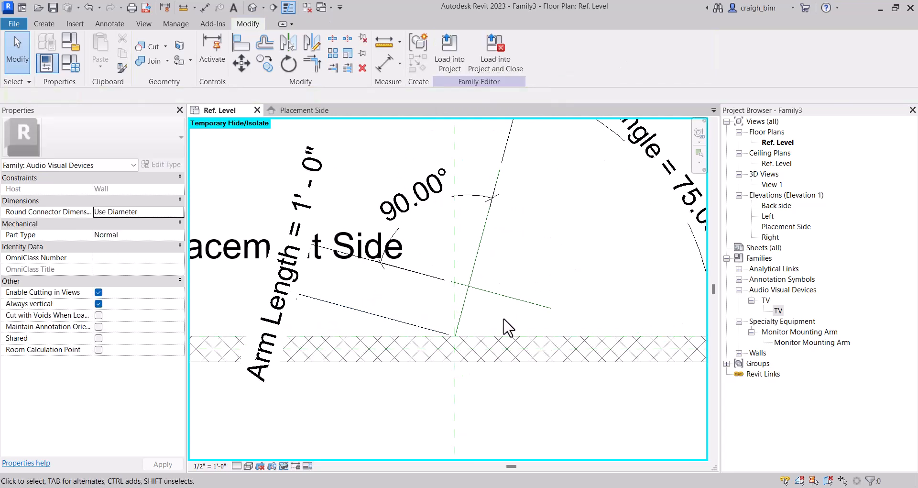
scroll(510, 326, "down", 3)
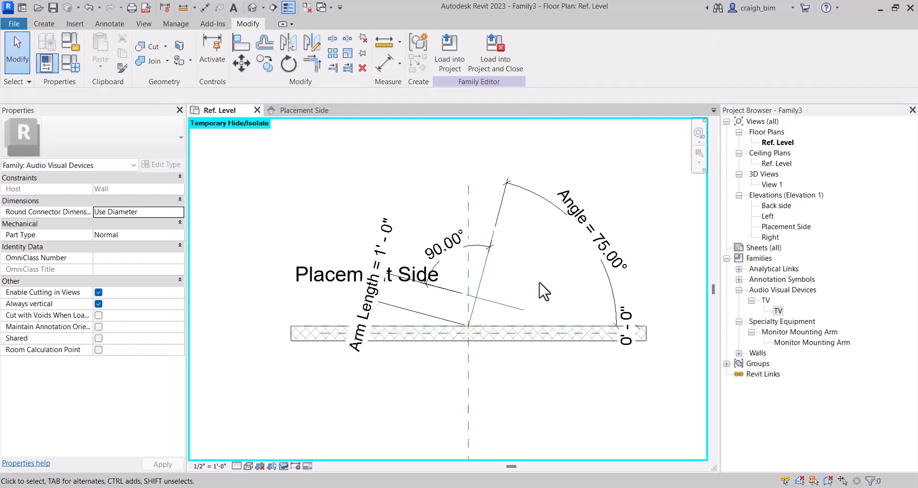
scroll(572, 310, "up", 2)
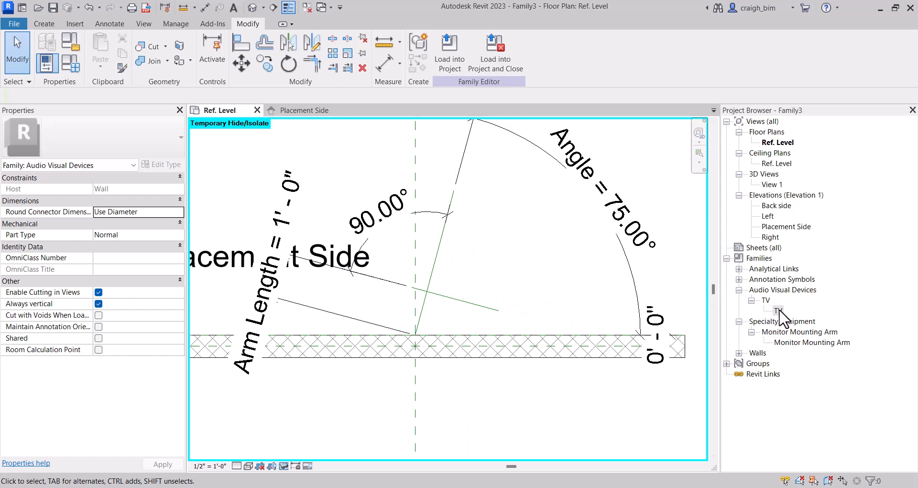
left_click(778, 310)
left_click_drag(778, 311, 477, 239)
scroll(526, 241, "down", 3)
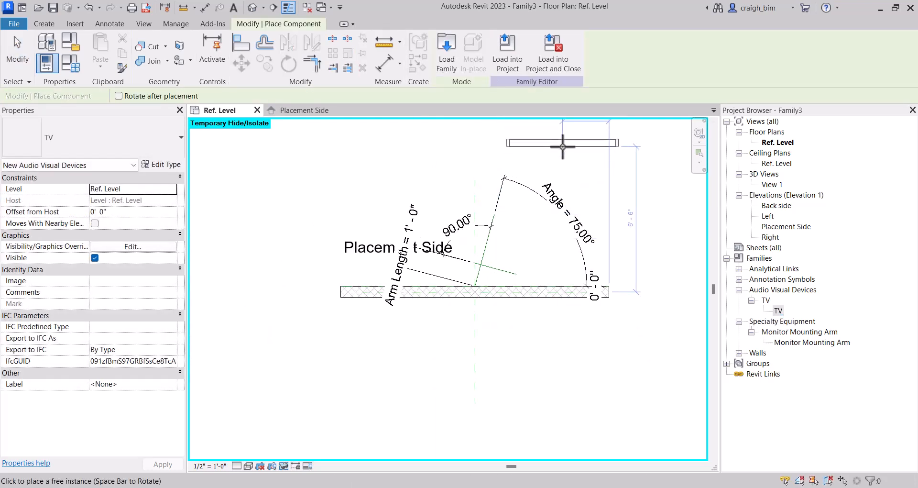
left_click(631, 182)
scroll(461, 191, "up", 4)
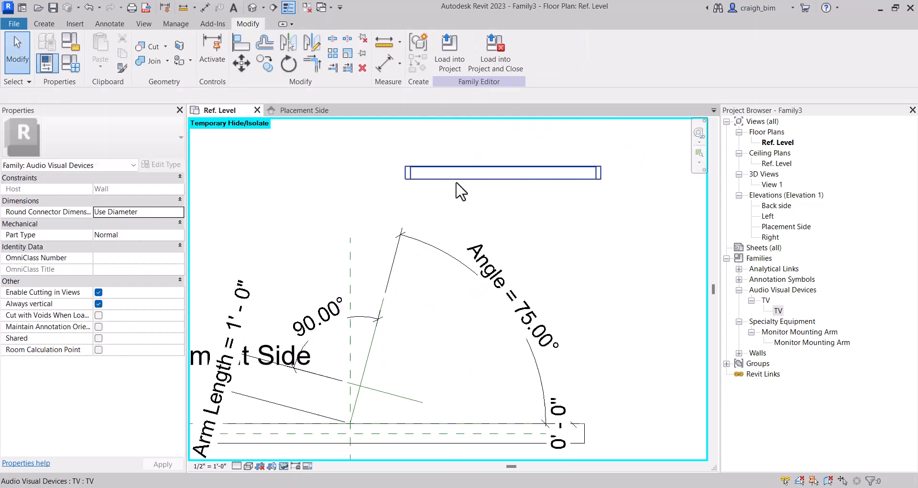
left_click_drag(471, 177, 325, 259)
middle_click_drag(339, 289, 464, 206)
key("z")
key("r")
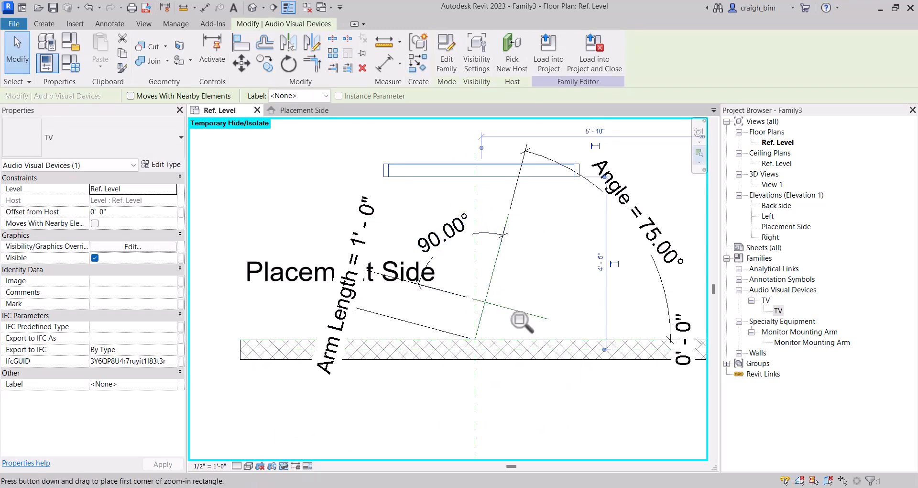
key("Escape")
key("Escape")
Step: Align the TV's Center (Left/Right) plane with the diagonal reference line and lock it
key("a")
key("l")
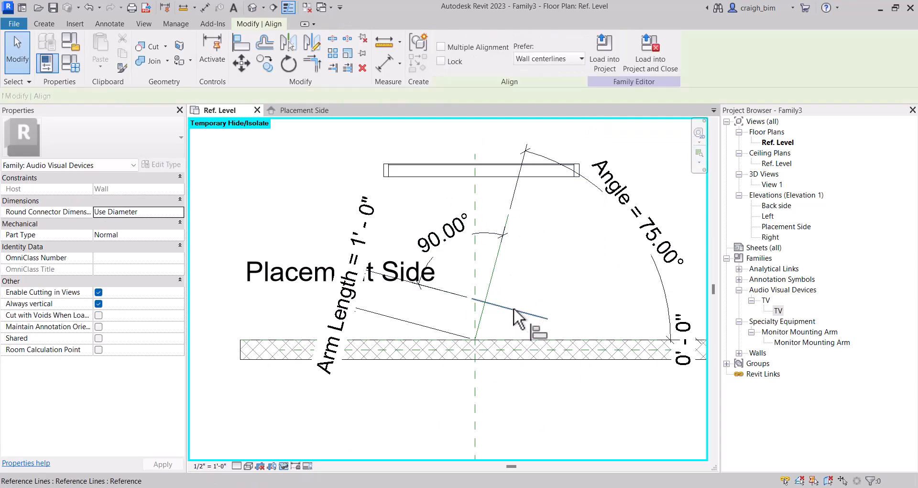
left_click(526, 312)
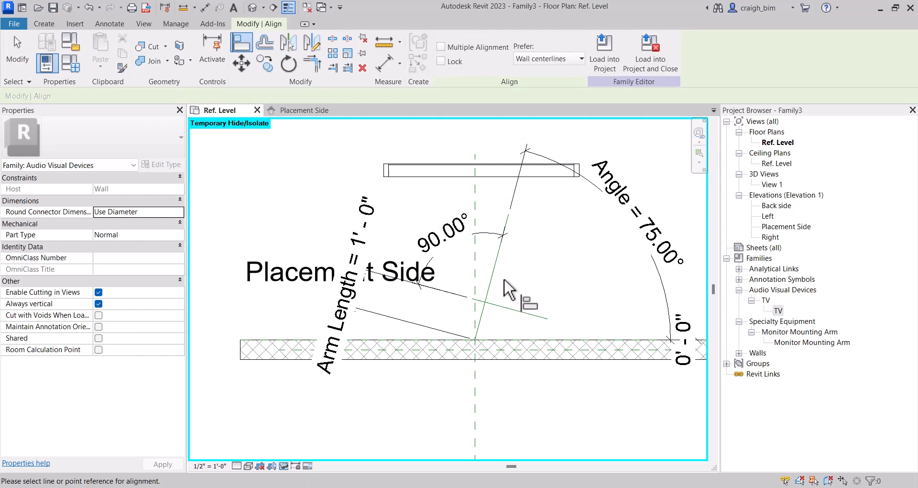
left_click(494, 286)
left_click(481, 171)
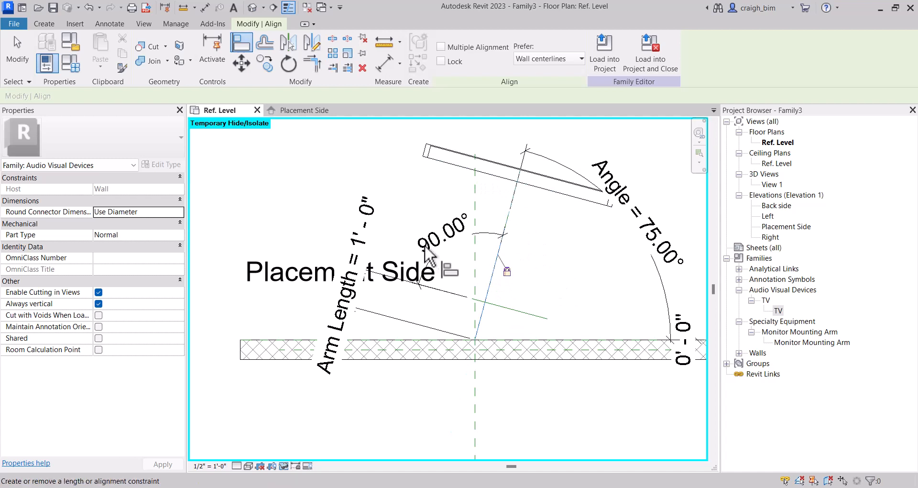
key("Escape")
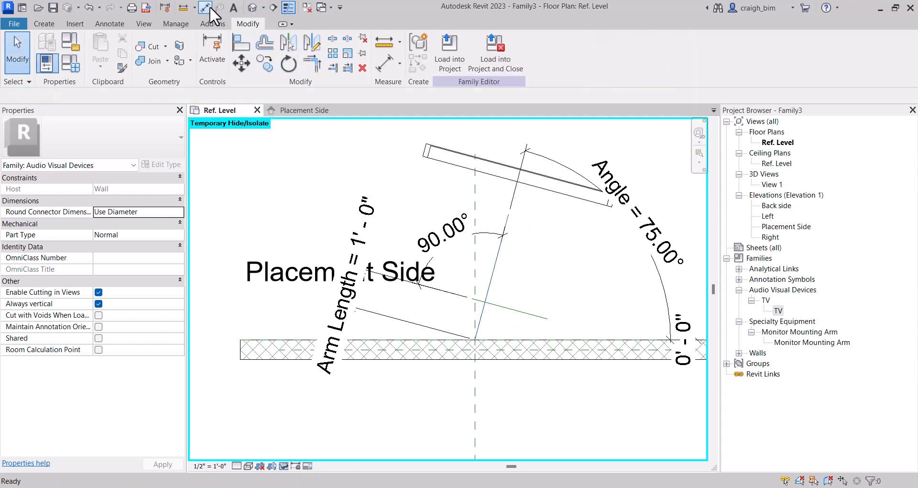
Step: Align the back face of the TV with the crossing reference line and lock it
key("a")
key("l")
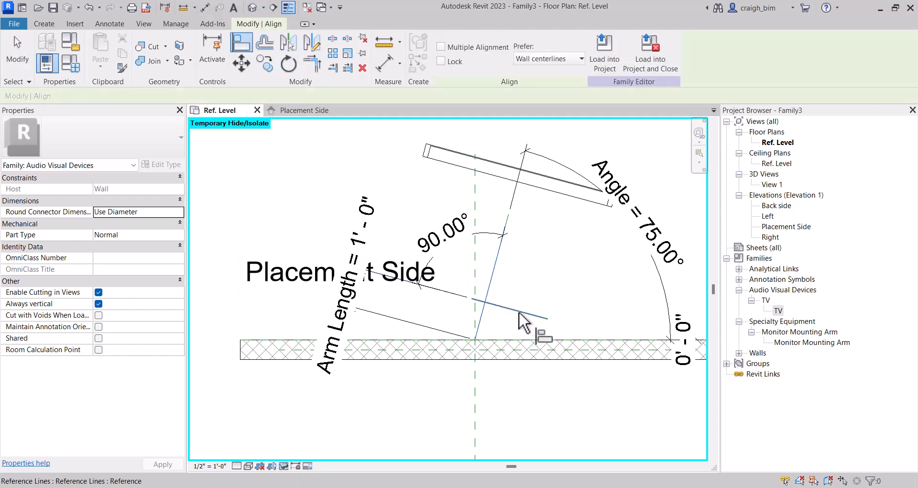
left_click(526, 313)
left_click(550, 188)
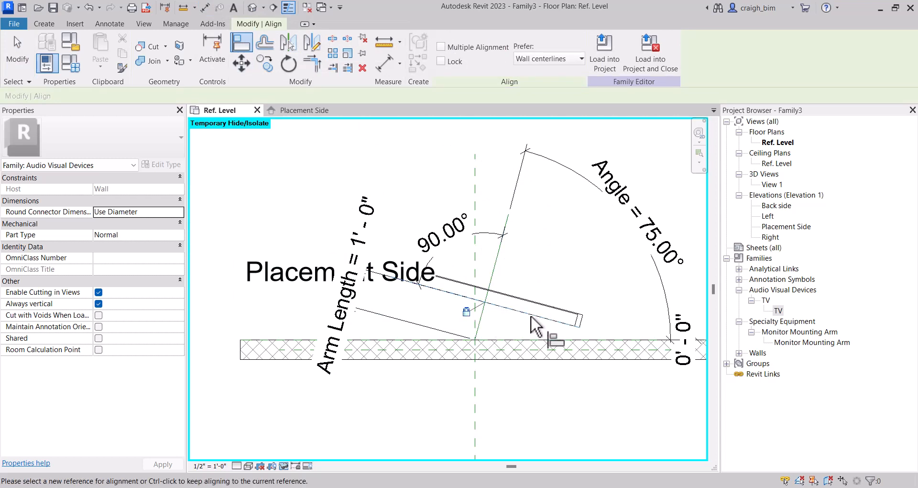
key("Escape")
Step: Temporarily hide the Angle, 90° and Arm Length dimensions together with the Placement Side text
left_click(593, 196)
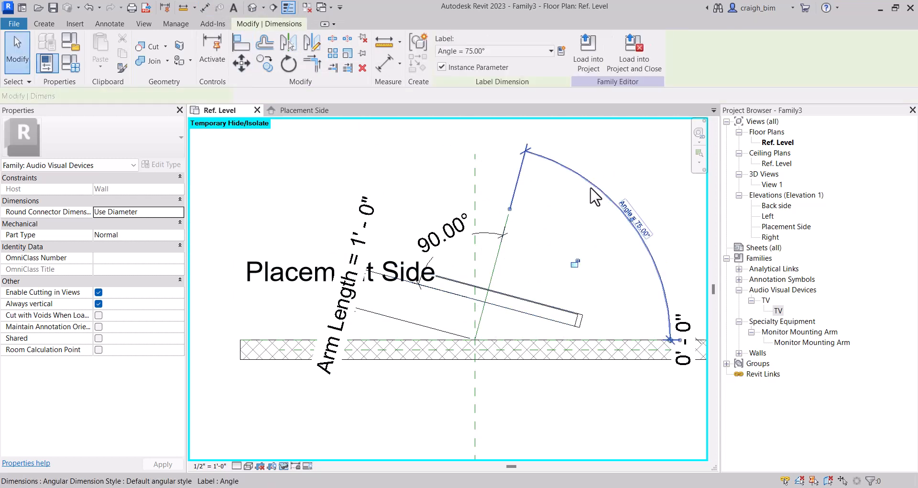
left_click(458, 239, "ctrl")
left_click(369, 228, "ctrl")
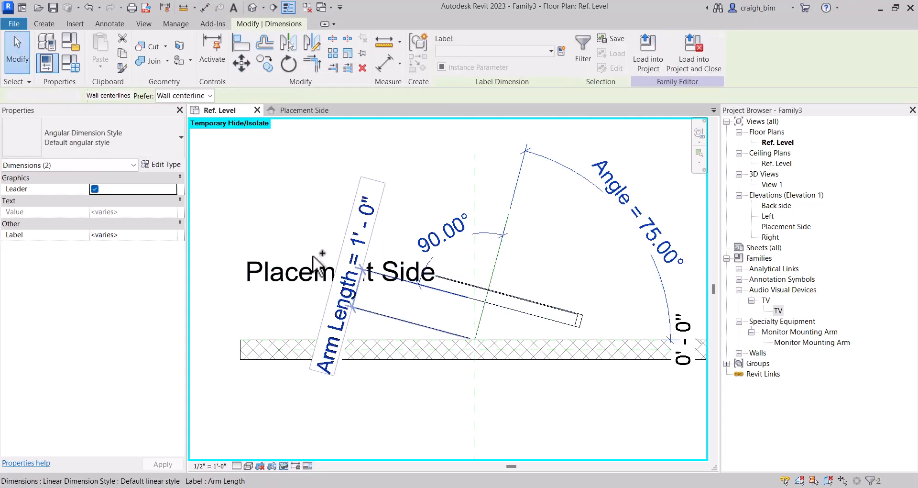
left_click(295, 266, "ctrl")
key("h")
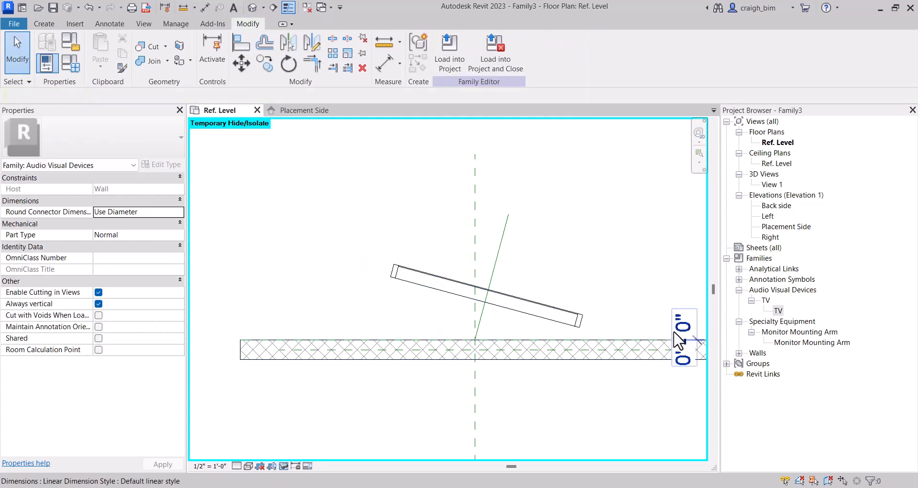
Step: Place an angular dimension between the TV's Center (Left/Right) plane and the wall's placement-side face
left_click(208, 9)
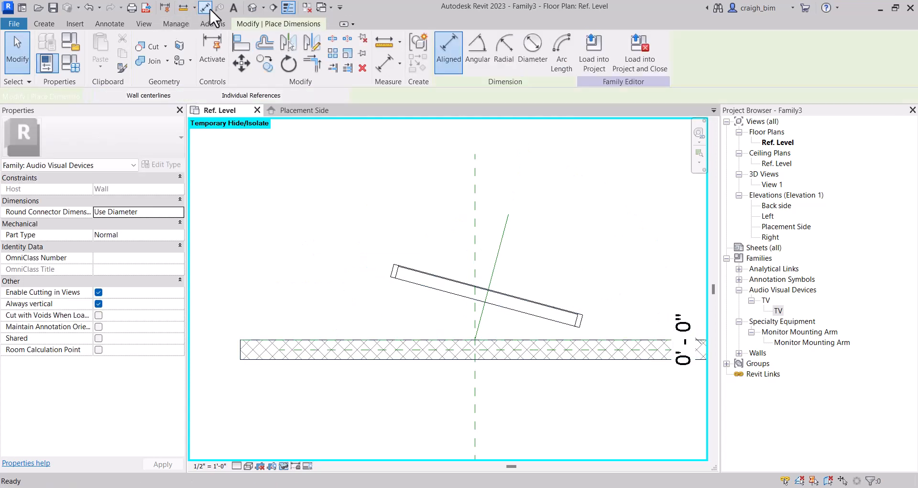
left_click(480, 47)
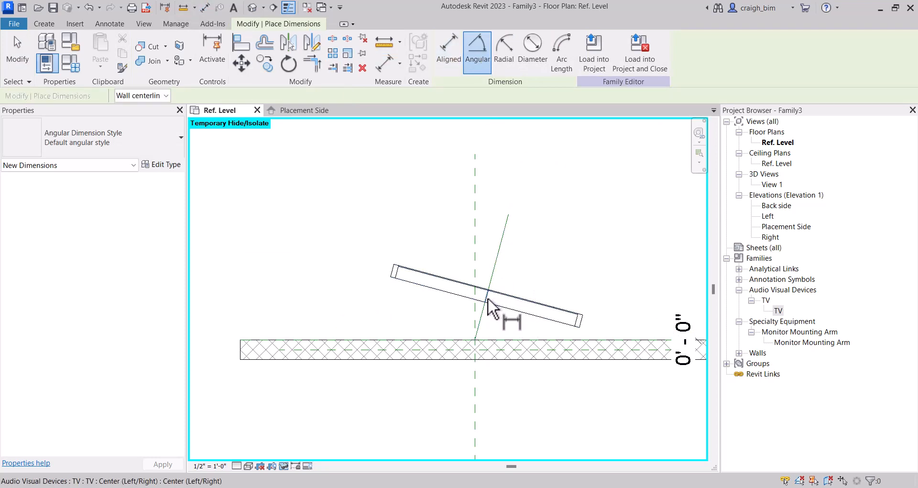
left_click(487, 299)
left_click(508, 347)
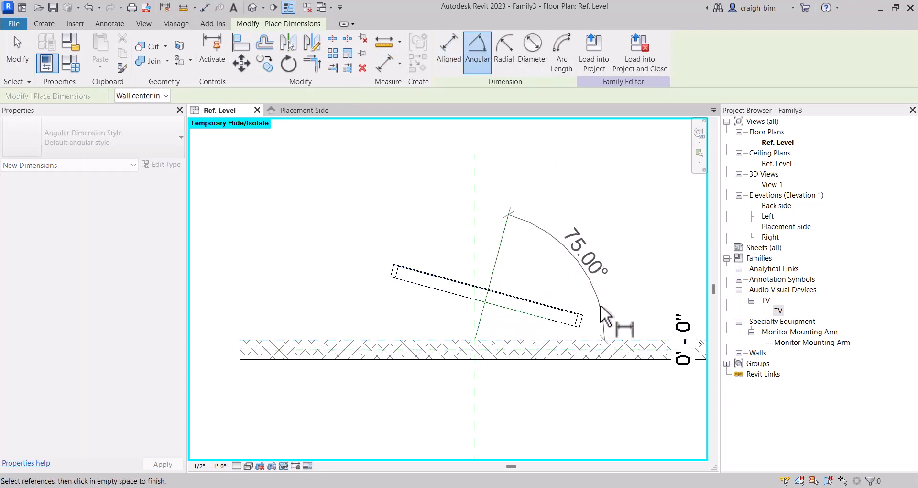
middle_click_drag(600, 306, 547, 286)
left_click(595, 211)
key("Escape")
key("Escape")
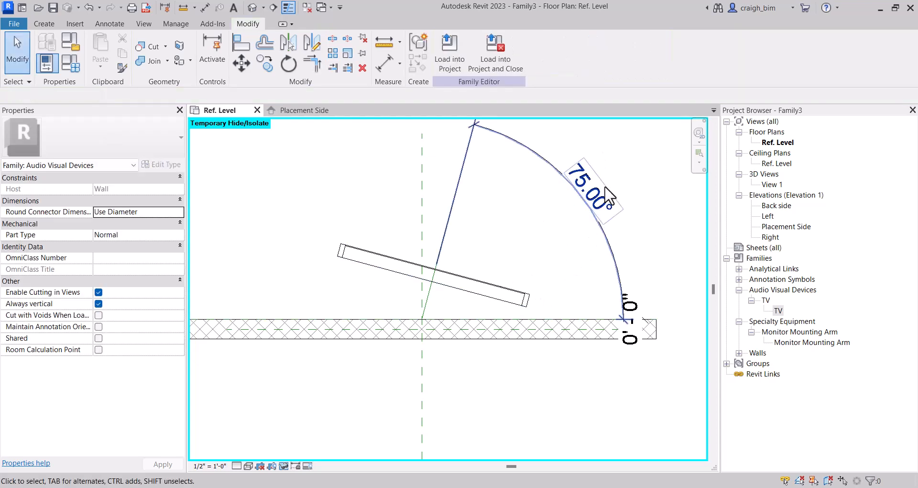
Step: Label the TV's angular dimension with the Angle parameter
left_click(610, 196)
left_click(510, 51)
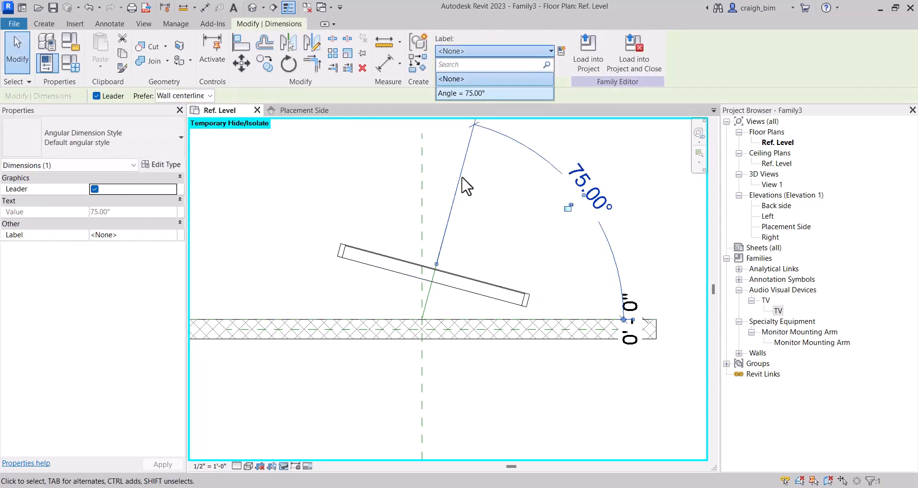
left_click(488, 93)
left_click(494, 221)
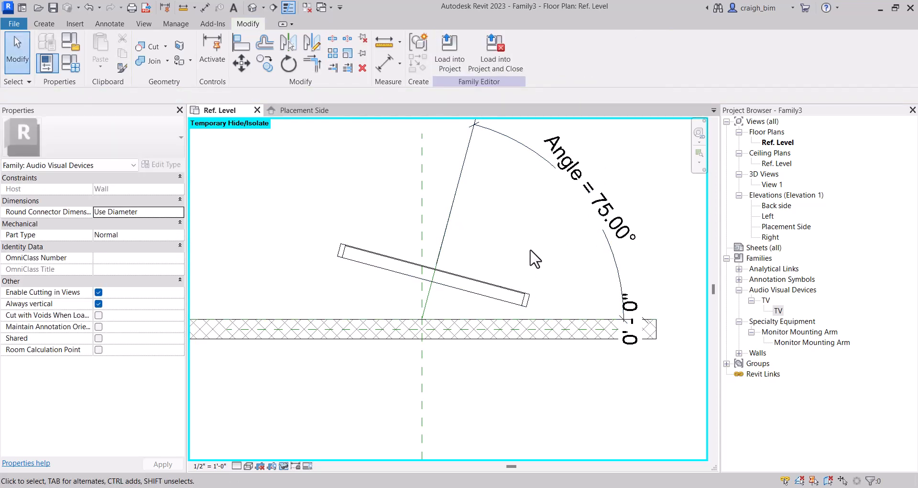
Step: Reset the temporary hide and move the TV's Angle dimension outward, clear of the other Angle dimension
key("h")
key("r")
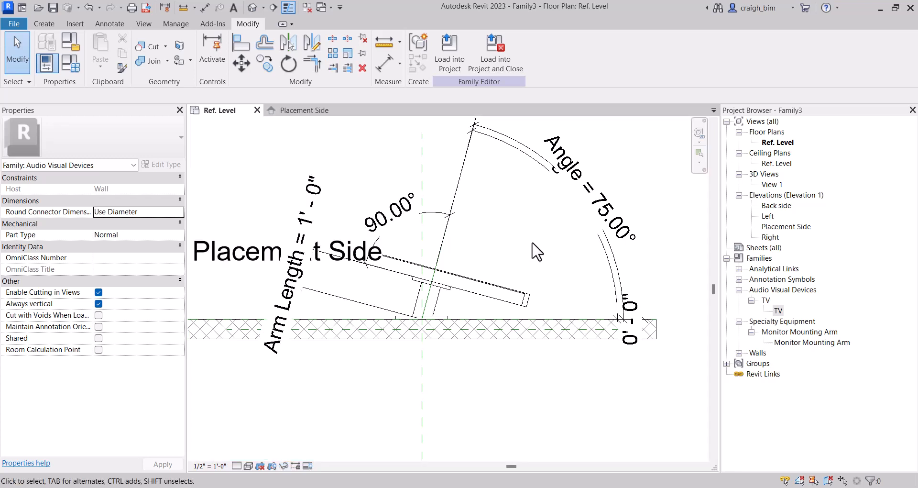
scroll(531, 275, "down", 1)
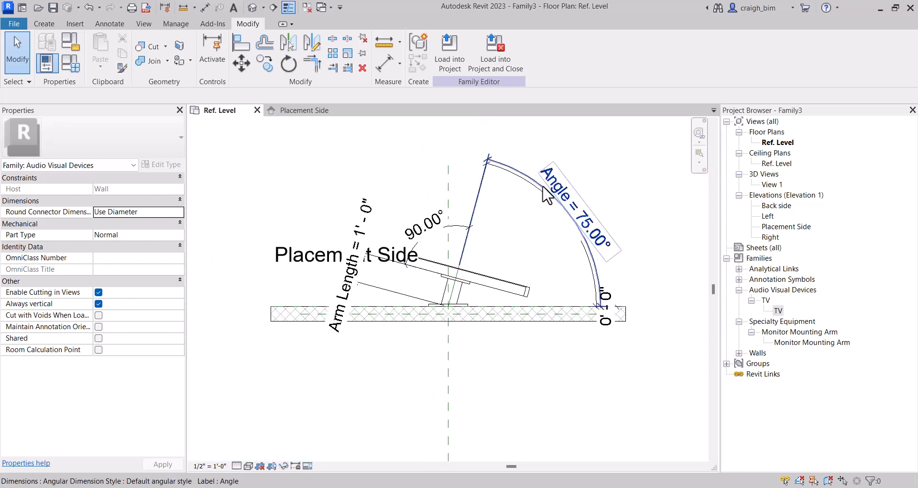
left_click(539, 182)
left_click_drag(575, 151, 577, 150)
left_click(605, 199)
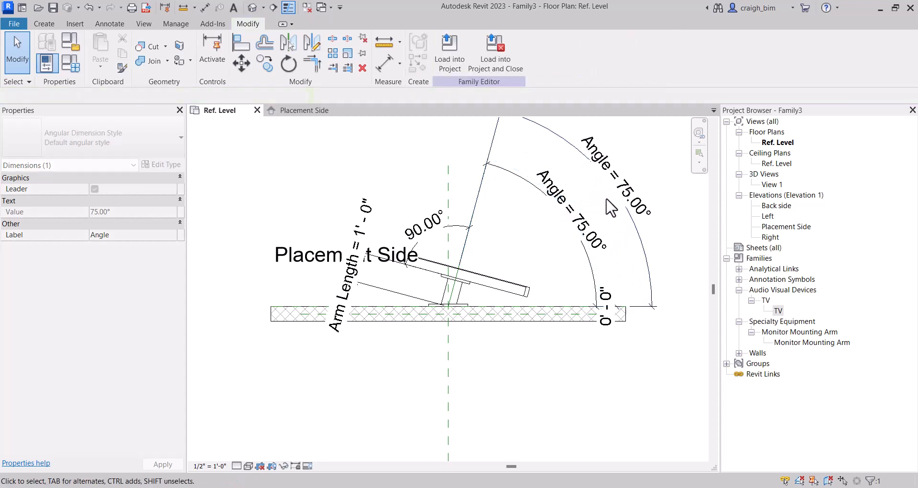
Step: Set the outer Angle dimension to 60° to flex the arm and TV
left_click(622, 193)
left_click(628, 195)
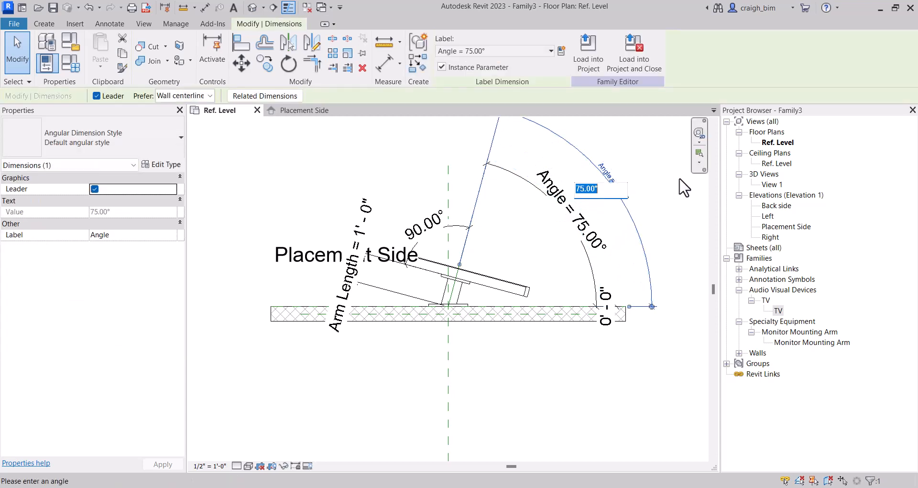
key("Return")
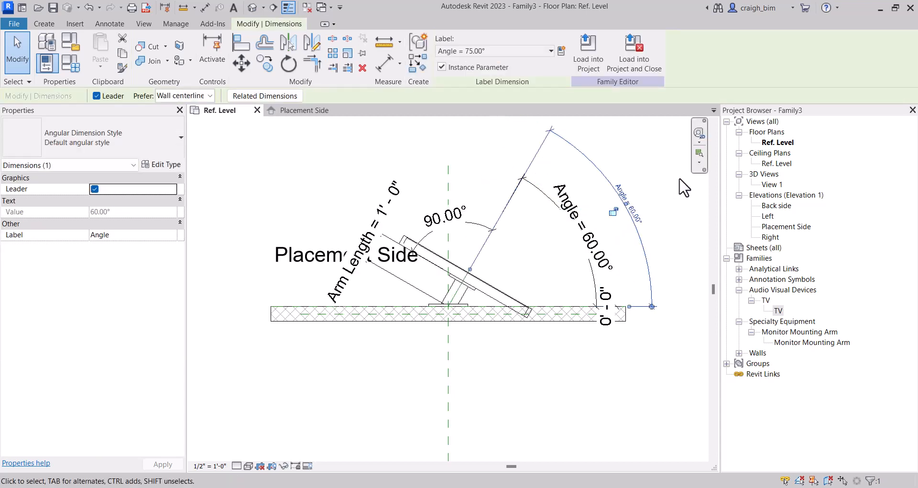
Step: Set the outer Angle dimension to 75° to flex the arm and TV
left_click(633, 210)
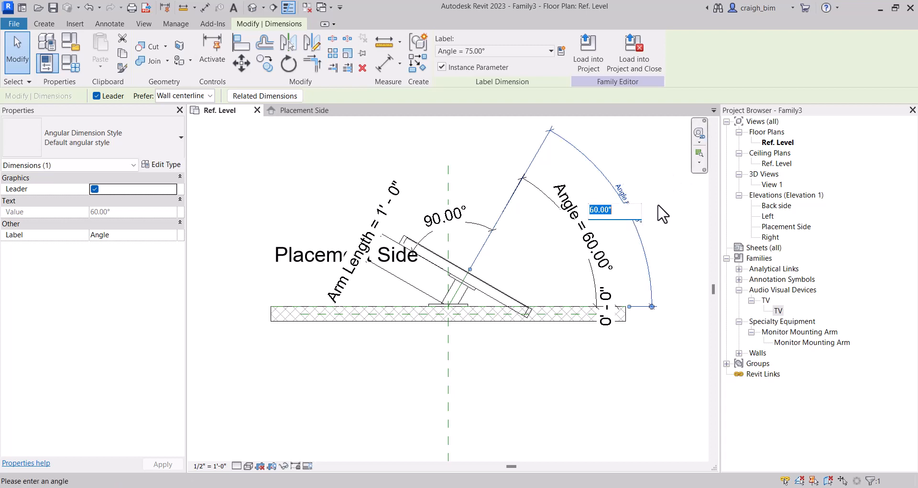
type("75")
key("Return")
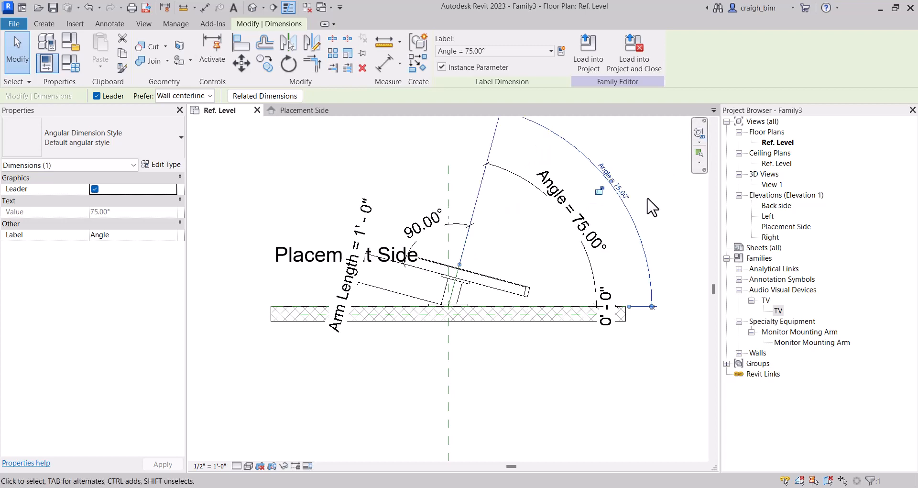
Step: Set the Arm Length dimension to 0' 8" and check how close the TV's corner sits to the wall
left_click(368, 218)
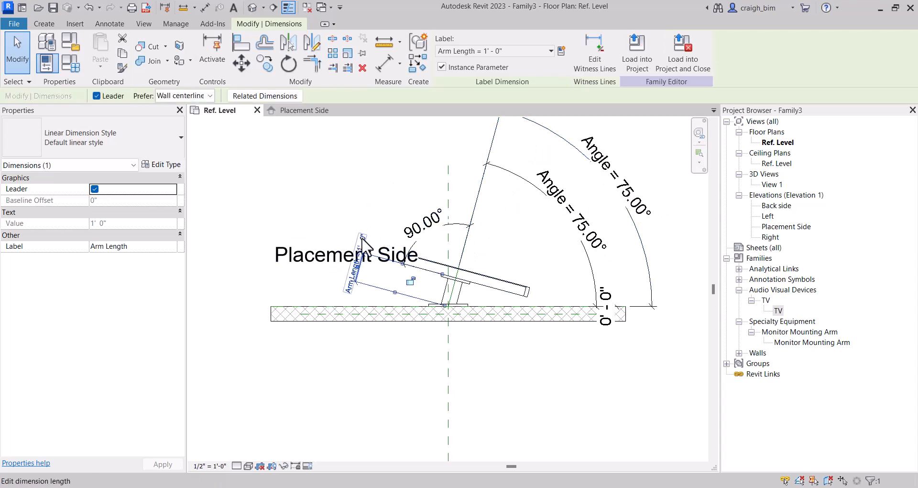
left_click(363, 237)
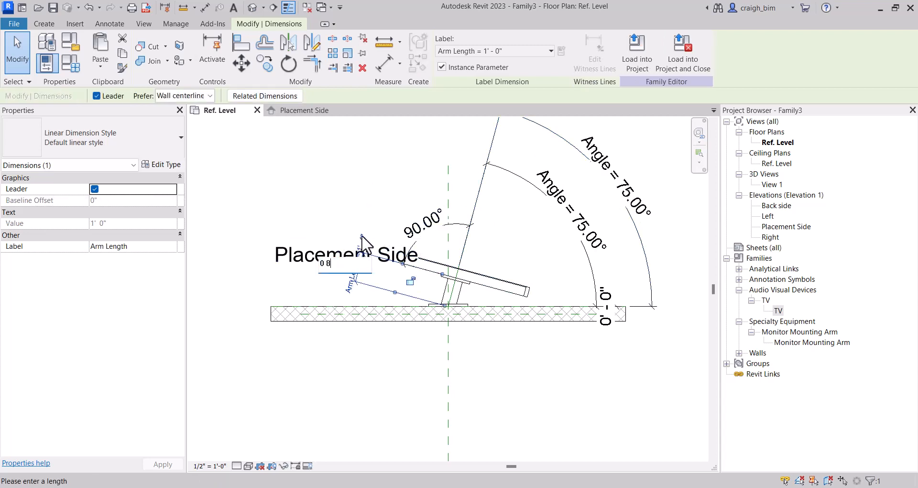
key("Return")
left_click(579, 380)
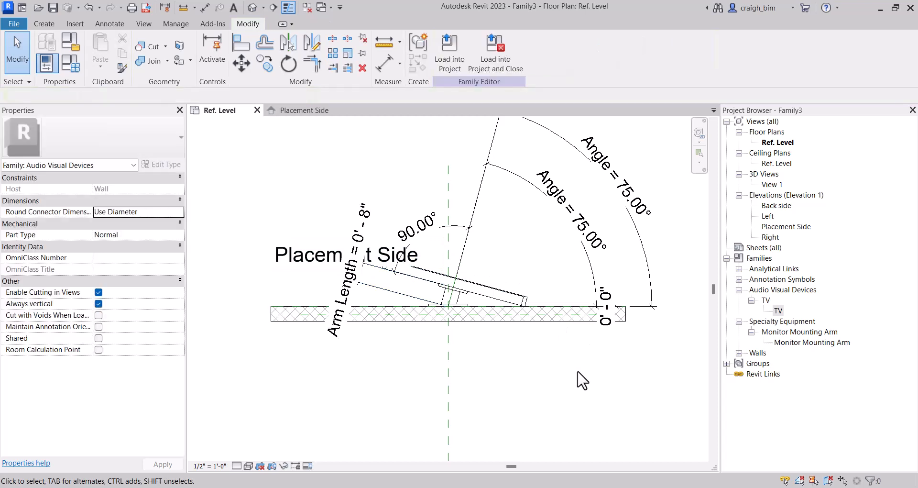
scroll(459, 335, "up", 2)
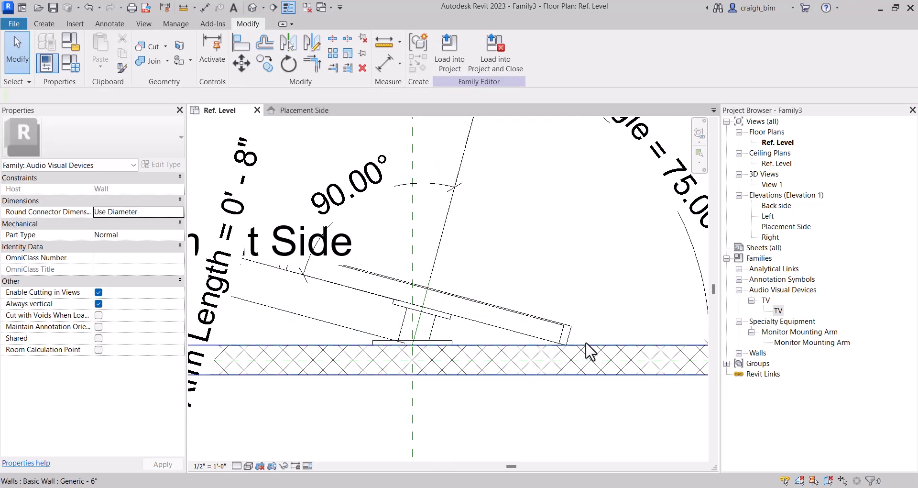
scroll(589, 351, "down", 2)
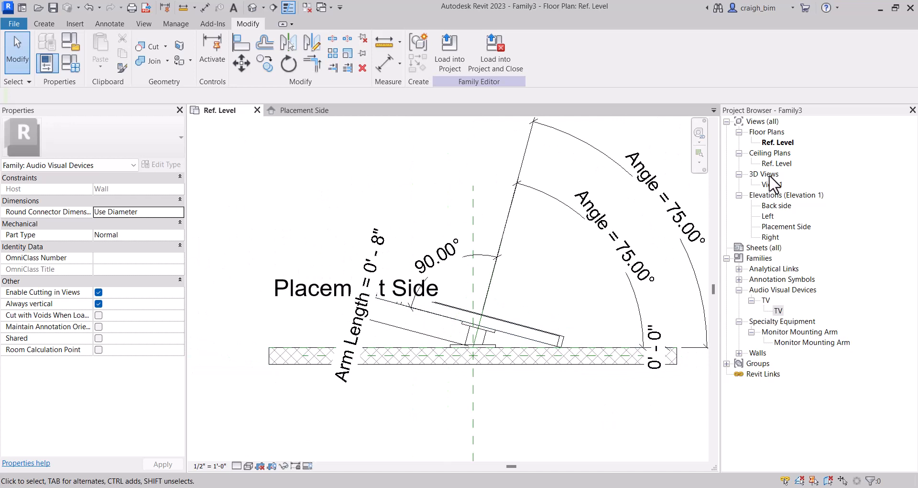
Step: In the Placement Side elevation, align the TV's horizontal center reference to the Default Elevation reference plane
double_click(768, 227)
scroll(413, 381, "up", 2)
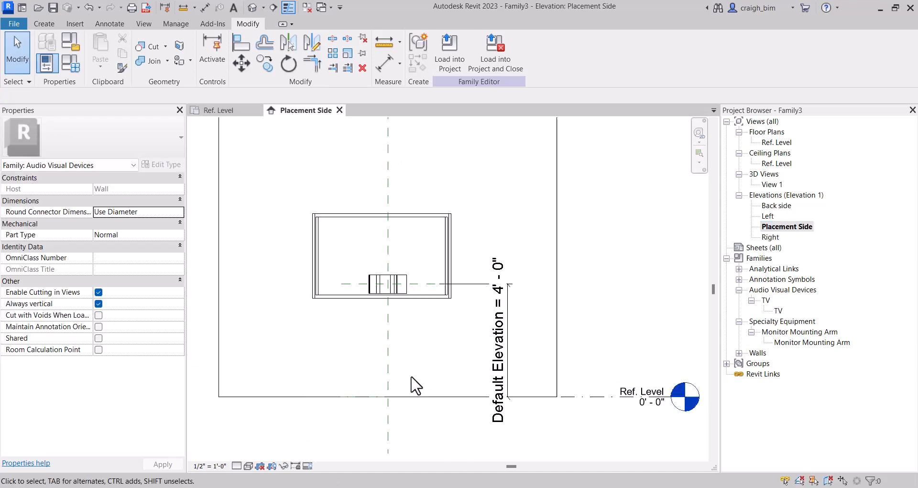
key("a")
key("l")
left_click(351, 272)
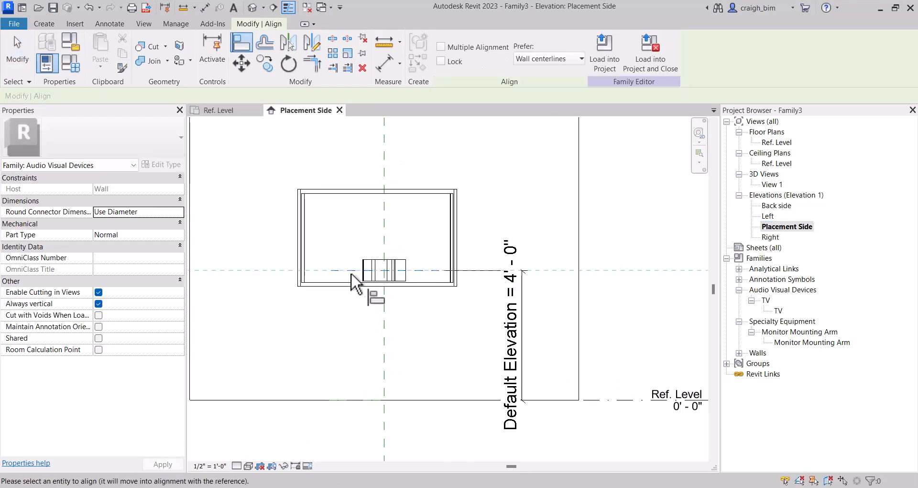
left_click(350, 237)
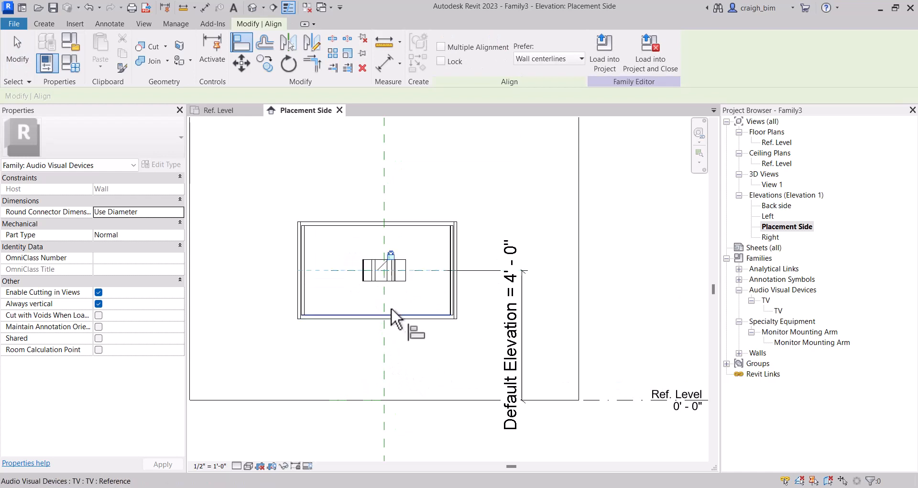
Step: Open the default 3D view and hide its annotations, including the dimensions
left_click(253, 7)
key("Escape")
key("Escape")
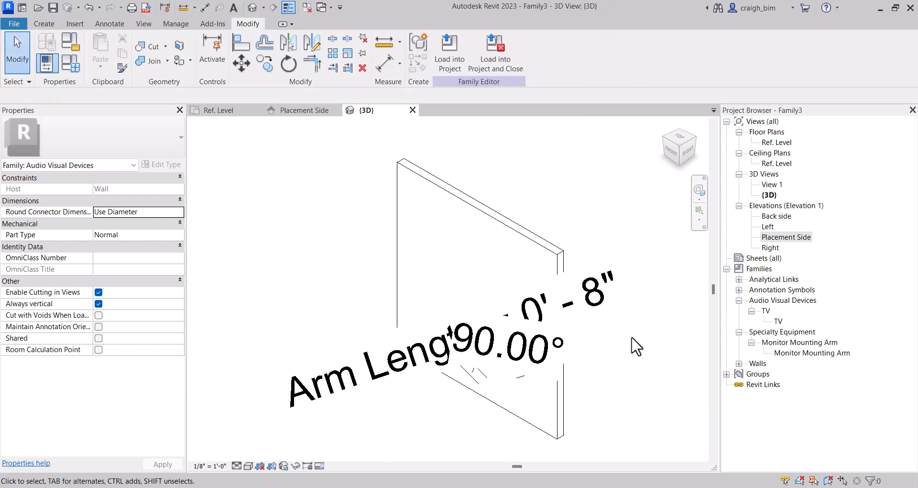
key("g")
left_click(282, 35)
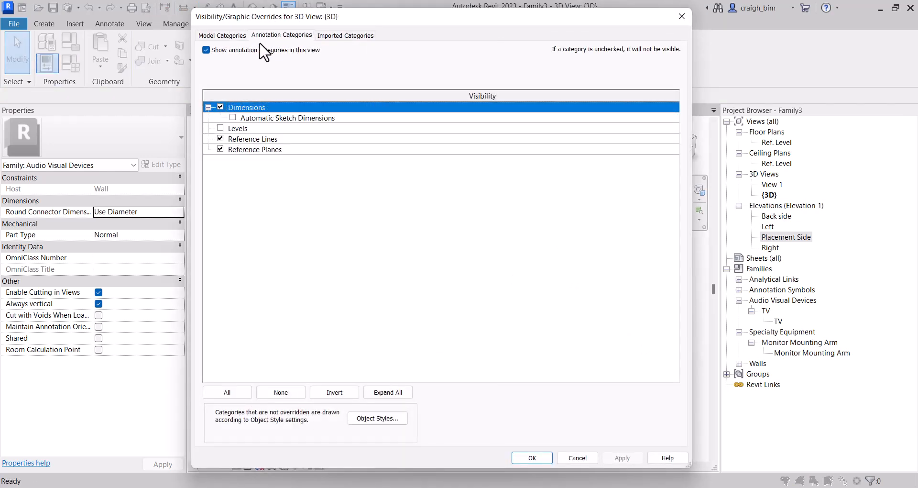
left_click(545, 453)
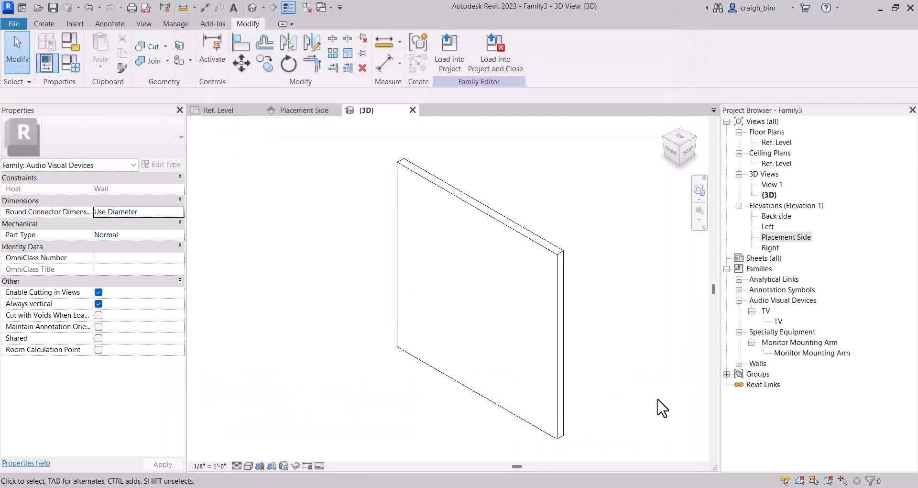
Step: Set the 3D view's visual style to Shaded and view the wall from the TV side
middle_click_drag(663, 409, 591, 399, "shift")
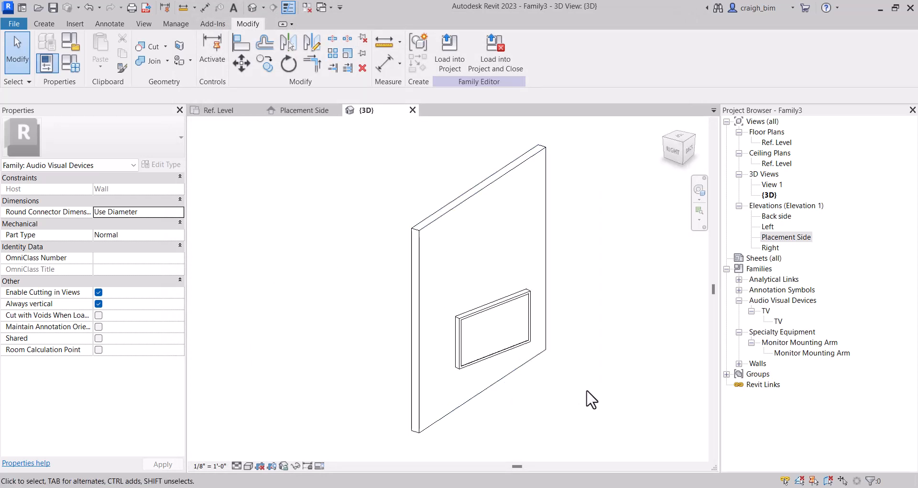
left_click(249, 464)
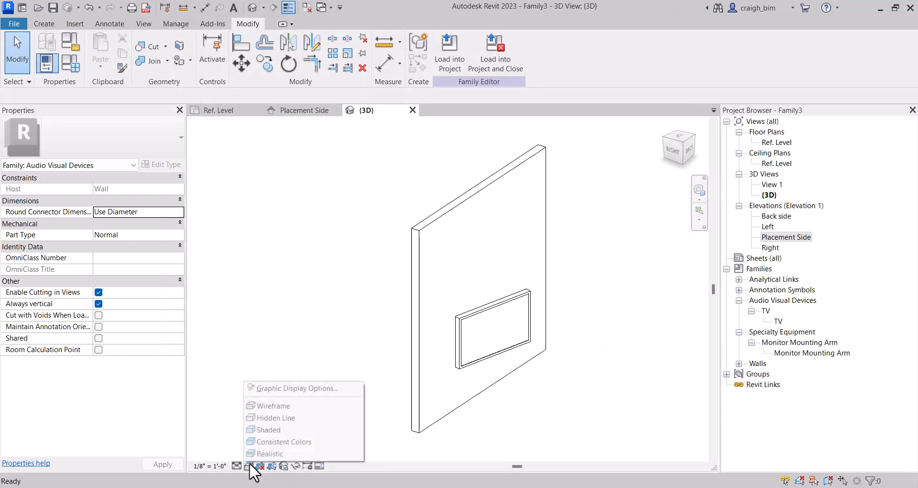
left_click(272, 432)
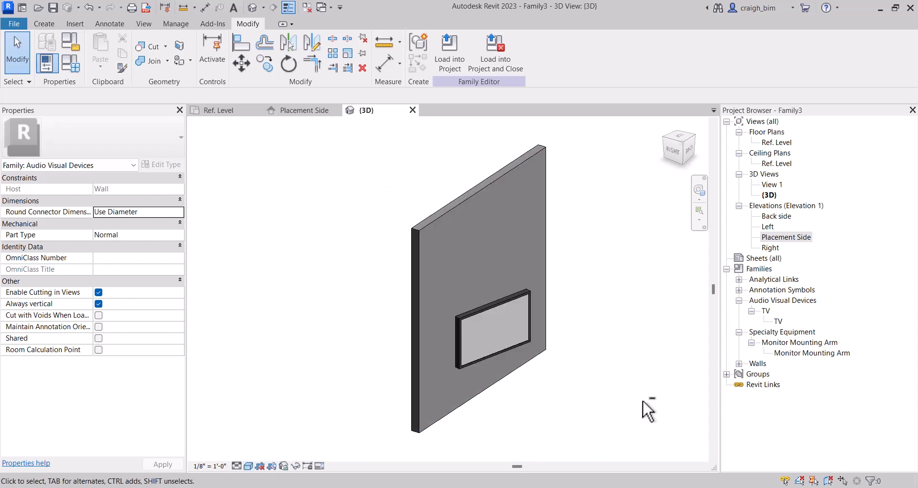
middle_click_drag(643, 399, 595, 399, "shift")
scroll(533, 375, "up", 3)
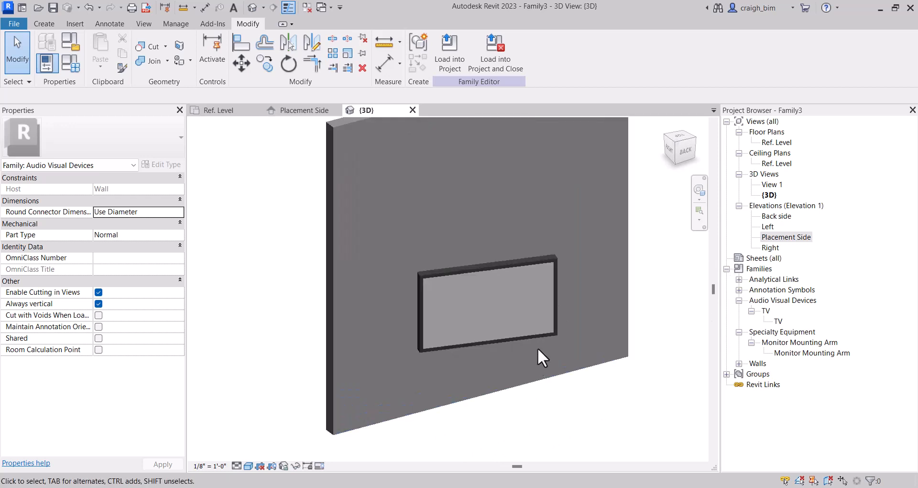
Step: Associate the nested TV's Depth with a new family type parameter named Depth
left_click(546, 335)
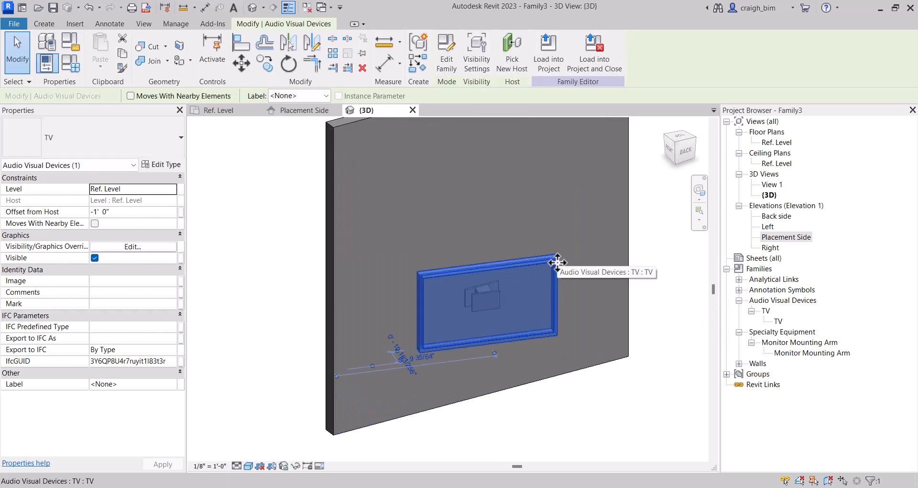
left_click(158, 165)
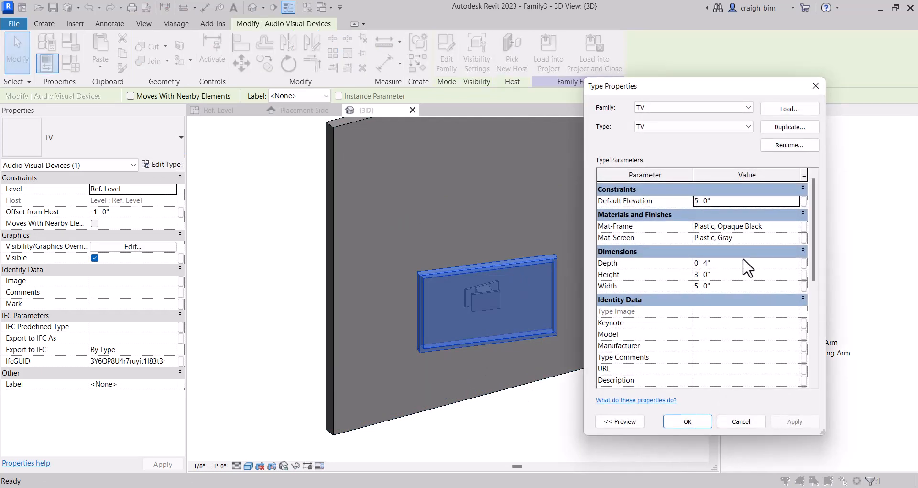
left_click(751, 263)
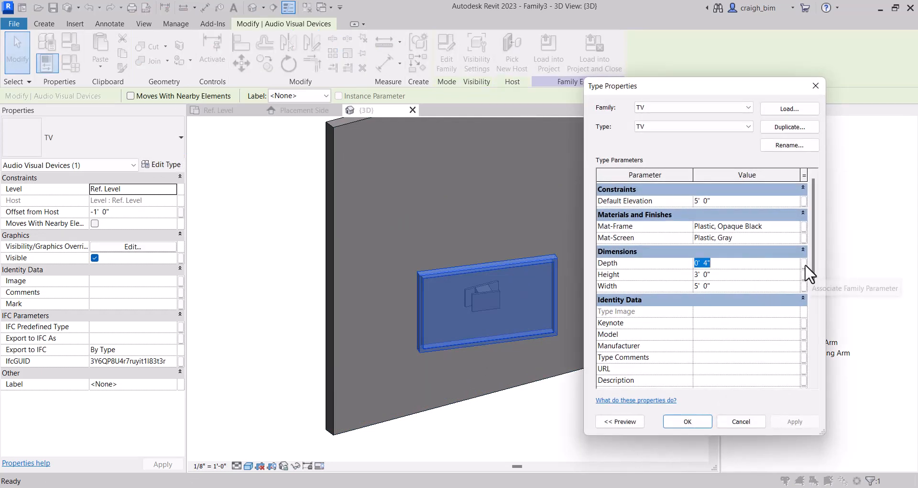
left_click(805, 263)
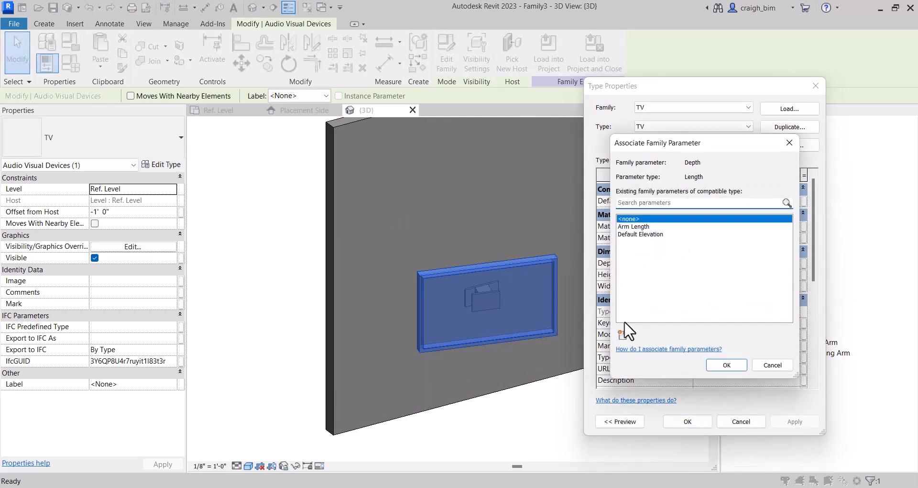
left_click(621, 333)
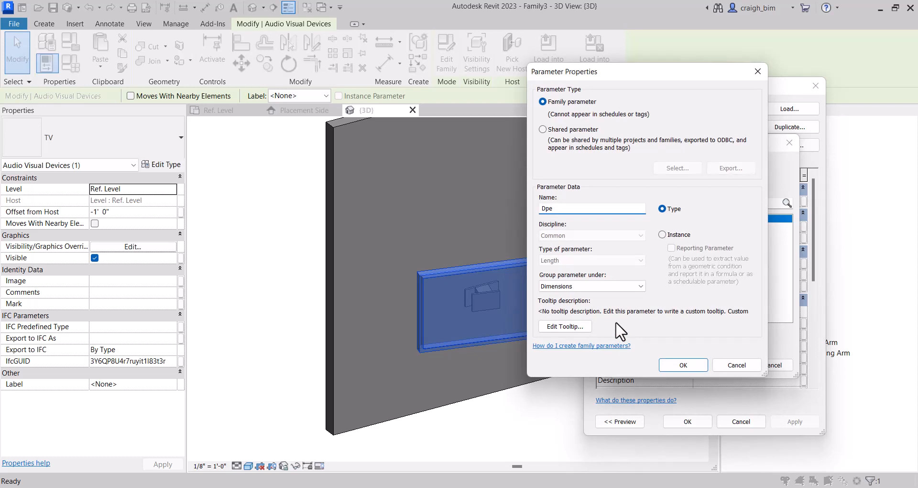
key("Return")
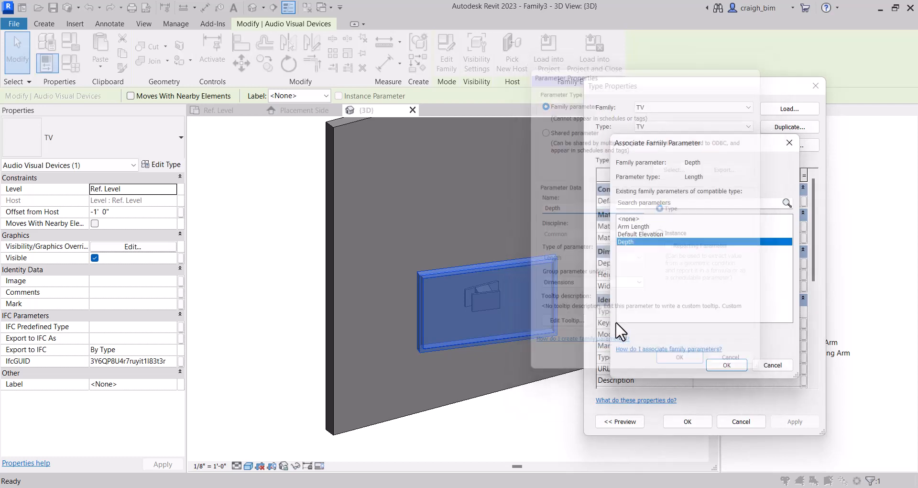
left_click(726, 365)
Step: Associate the nested TV's Height with a new family type parameter named Height
left_click(803, 274)
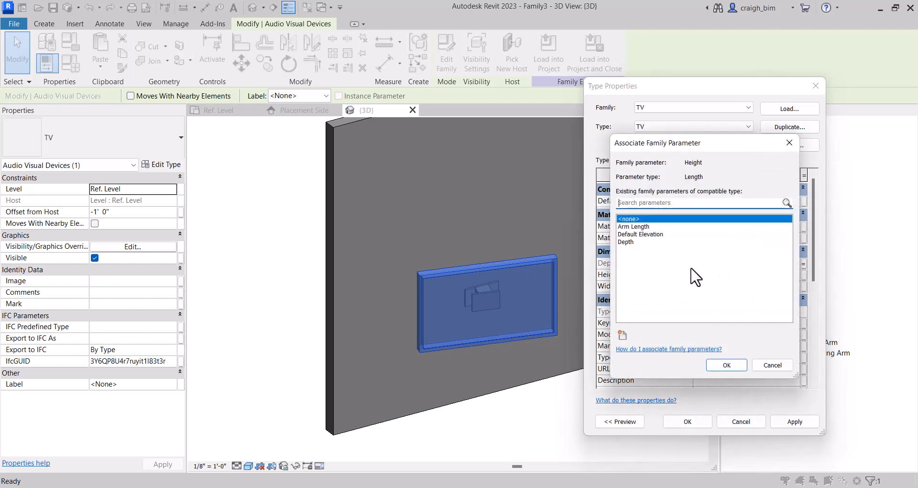
left_click(623, 335)
type("Height")
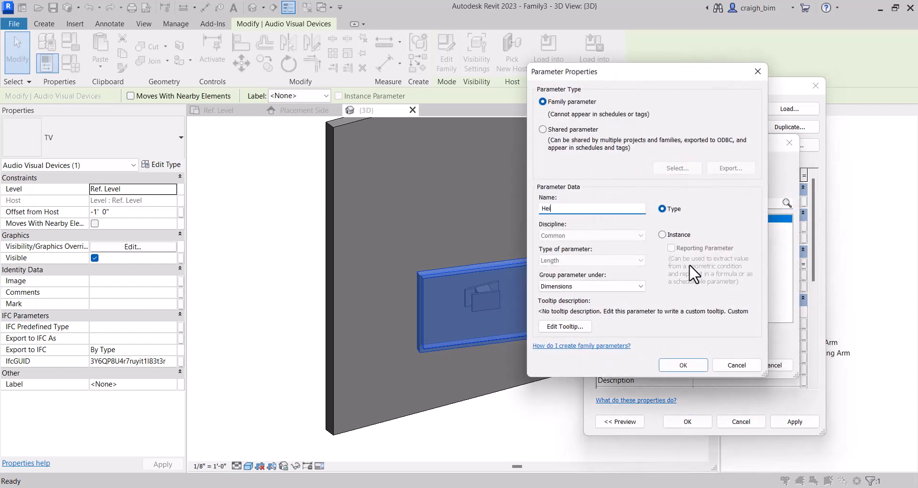
key("Return")
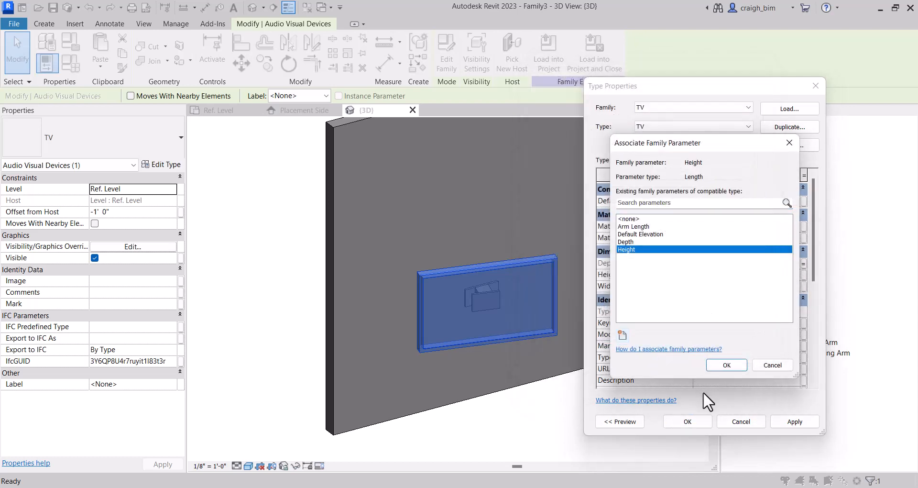
left_click(743, 365)
Step: Associate the nested TV's Width with a new family type parameter named Width and accept the type properties
left_click(803, 285)
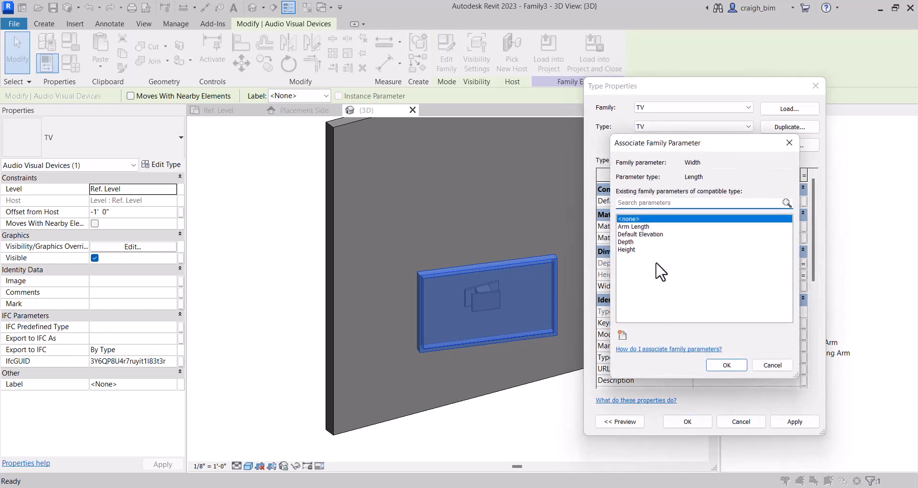
left_click(623, 335)
type("Widt")
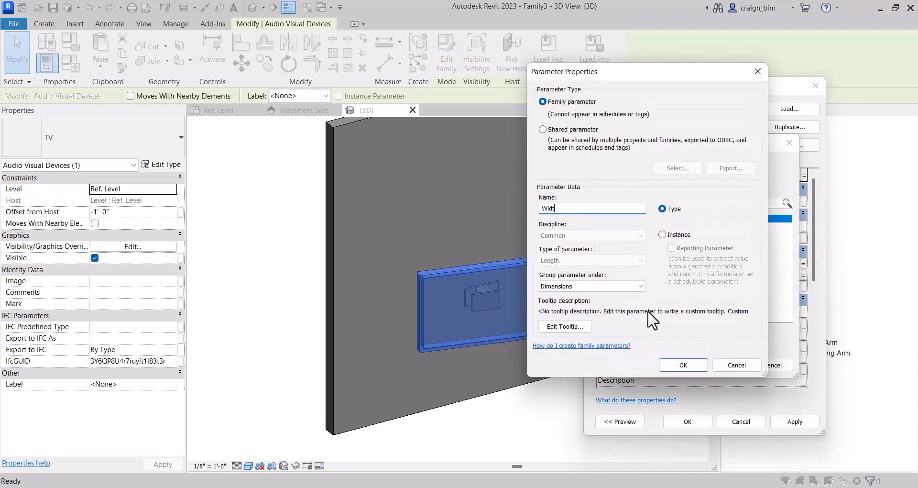
type("h")
key("Return")
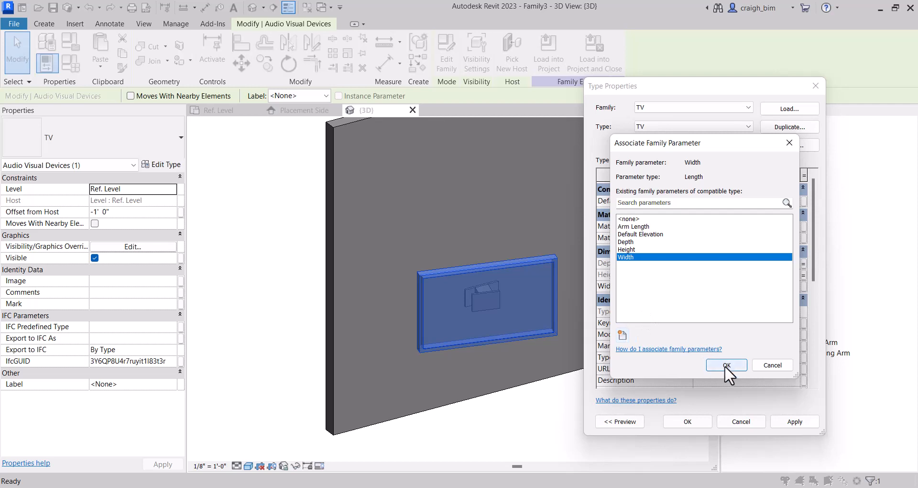
left_click(726, 366)
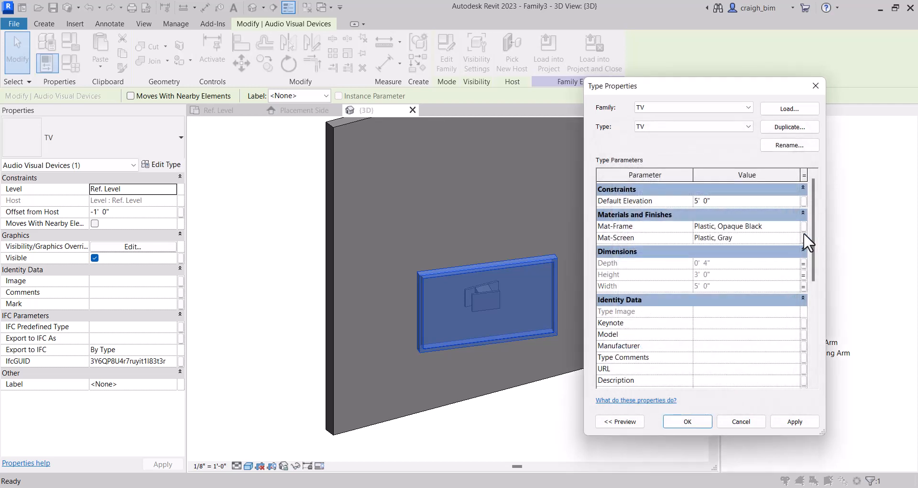
left_click(688, 420)
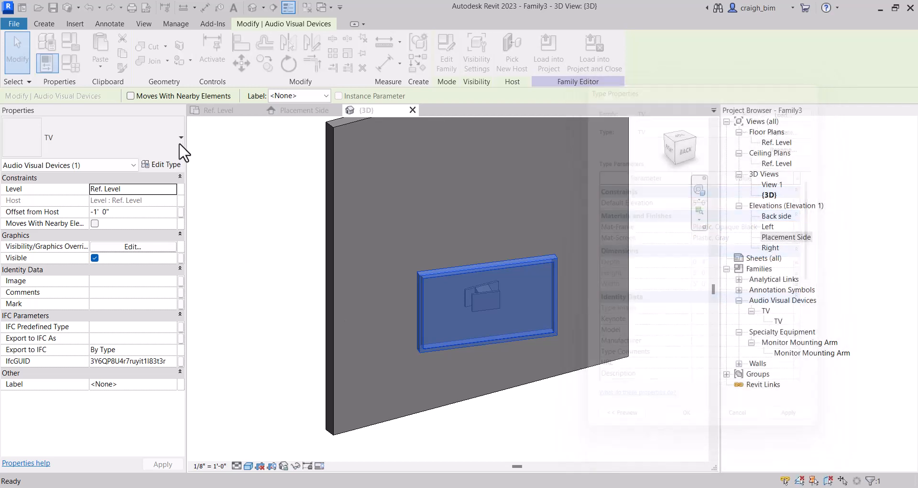
Step: Reorder the family's dimension parameters so that Width comes above Depth and Height
left_click(70, 62)
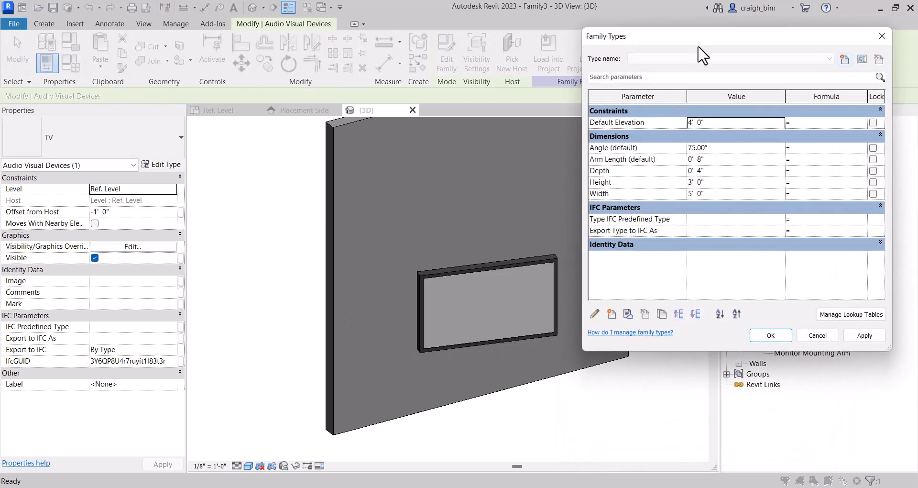
left_click_drag(715, 44, 367, 66)
left_click(290, 216)
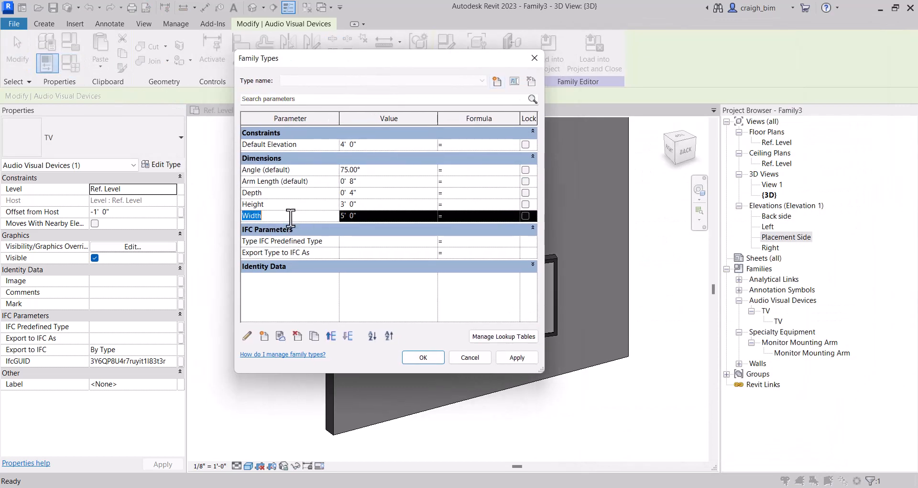
left_click(332, 335)
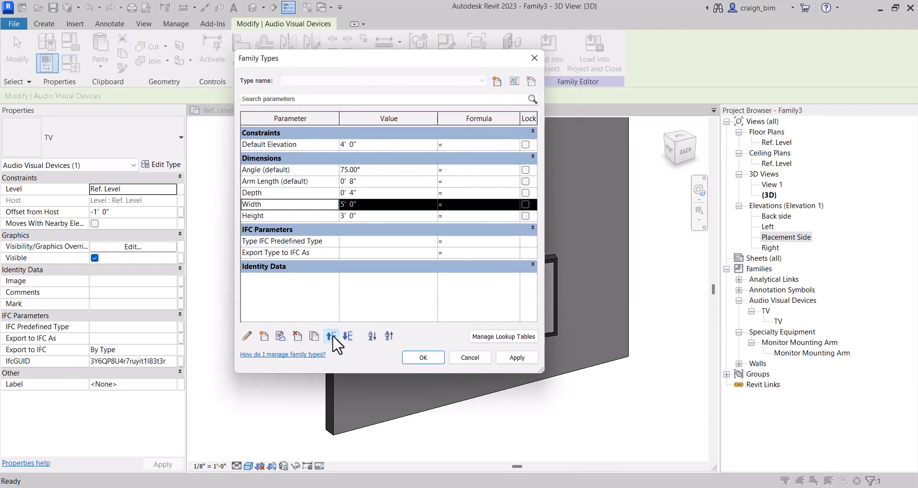
left_click(332, 334)
Step: Move the Angle parameter to the end of the Dimensions group
left_click(279, 174)
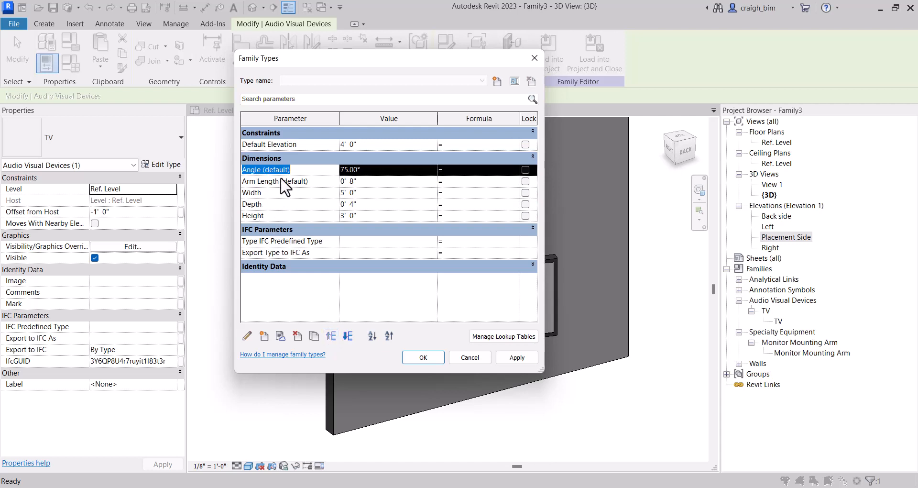
left_click(281, 180)
left_click(285, 170)
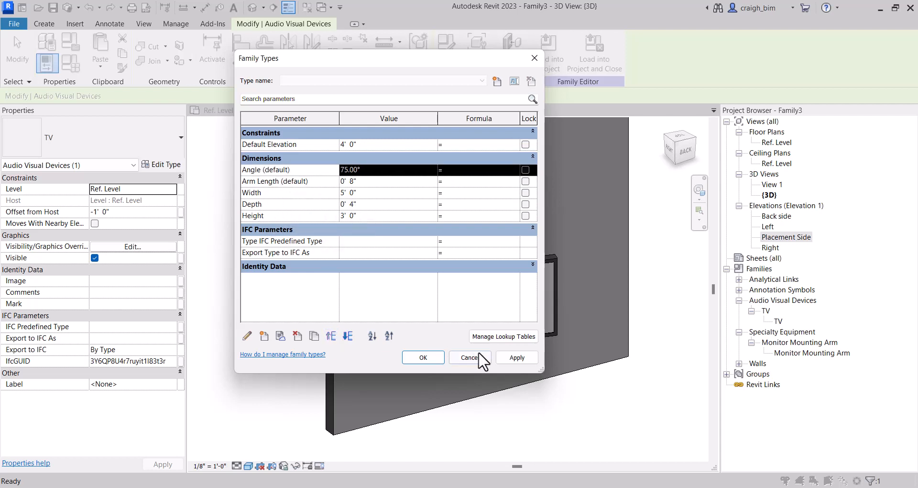
left_click(349, 336)
left_click(349, 335)
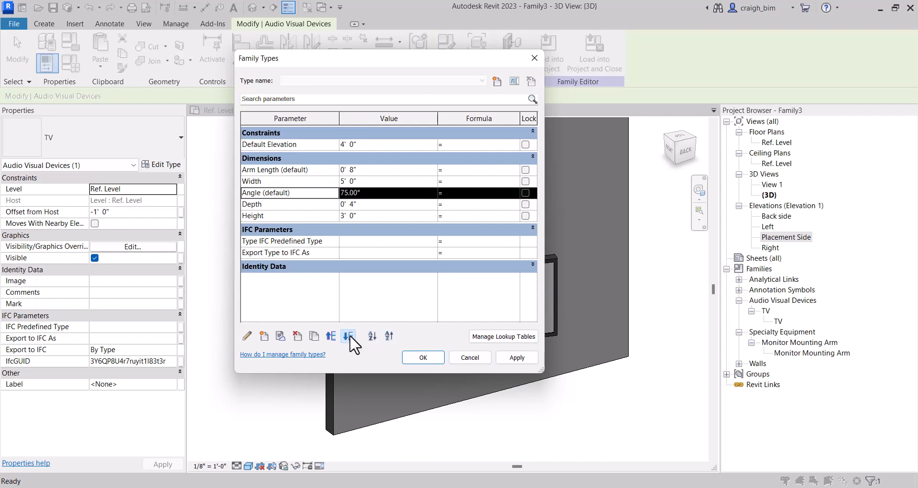
left_click(349, 336)
left_click(350, 335)
Step: Move the Arm Length parameter down between Height and Angle and accept the family types
left_click(261, 170)
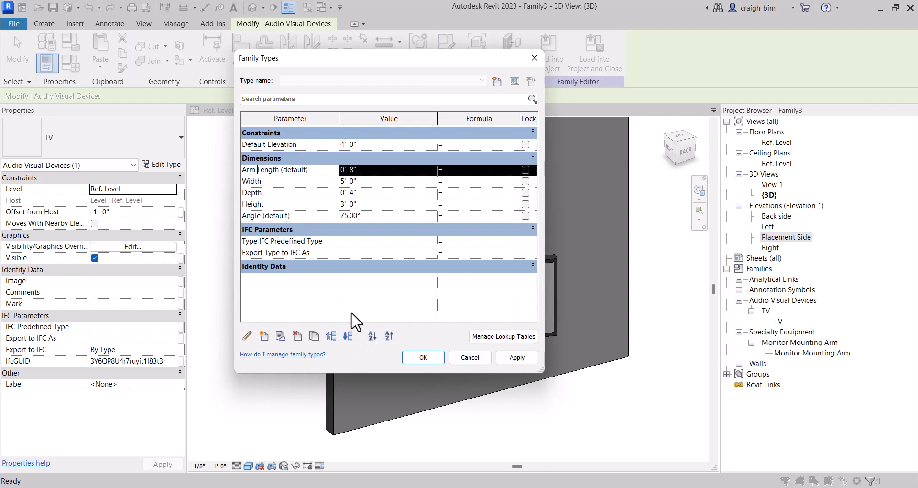
left_click(347, 335)
left_click(347, 335)
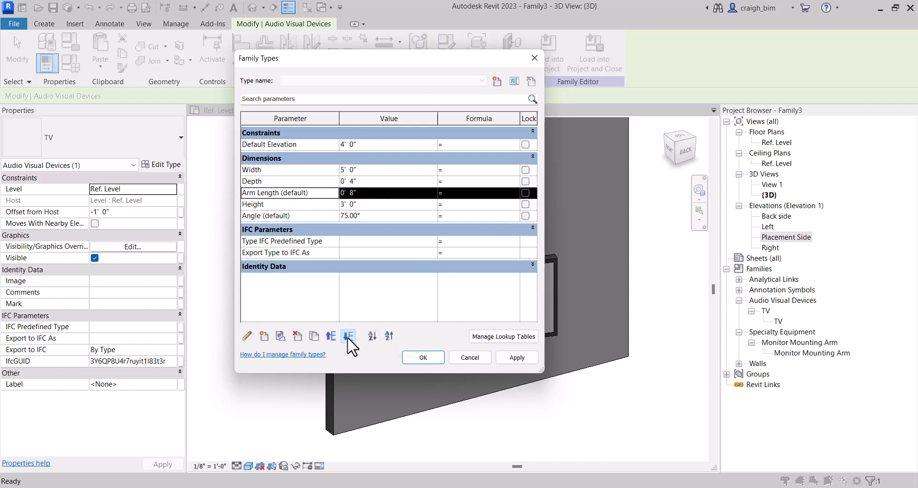
left_click(348, 335)
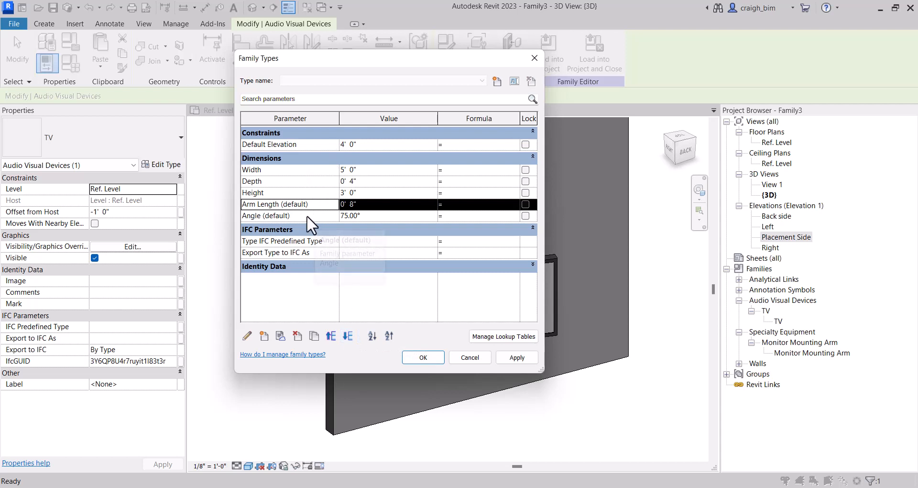
left_click(424, 358)
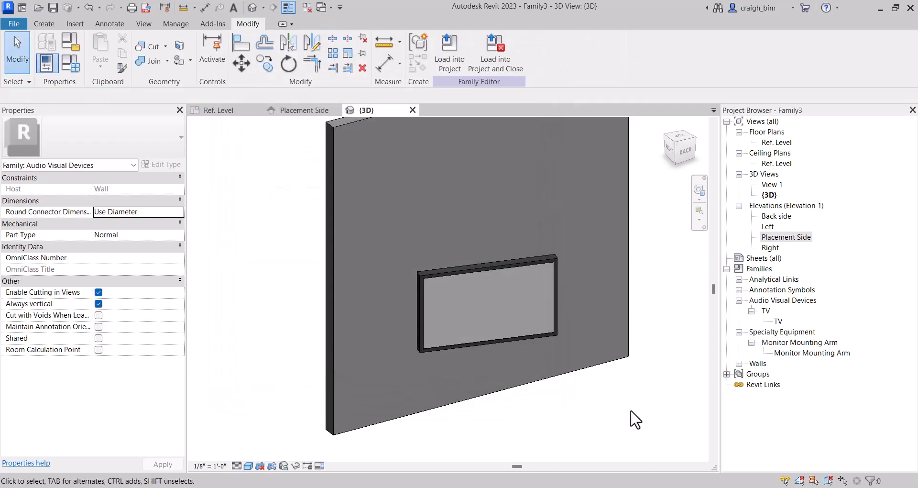
Step: Close the inactive views and save the family as Monitor-Arm-WB in the E2 Family folder
left_click(307, 6)
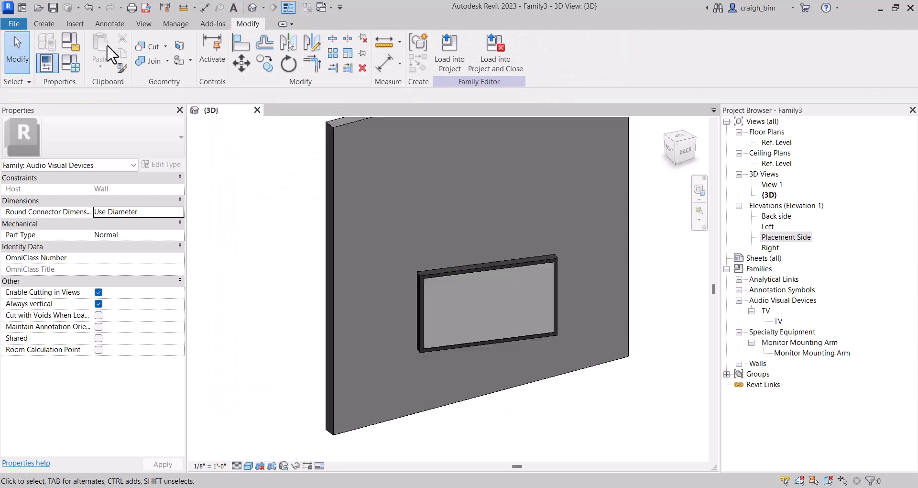
left_click(53, 8)
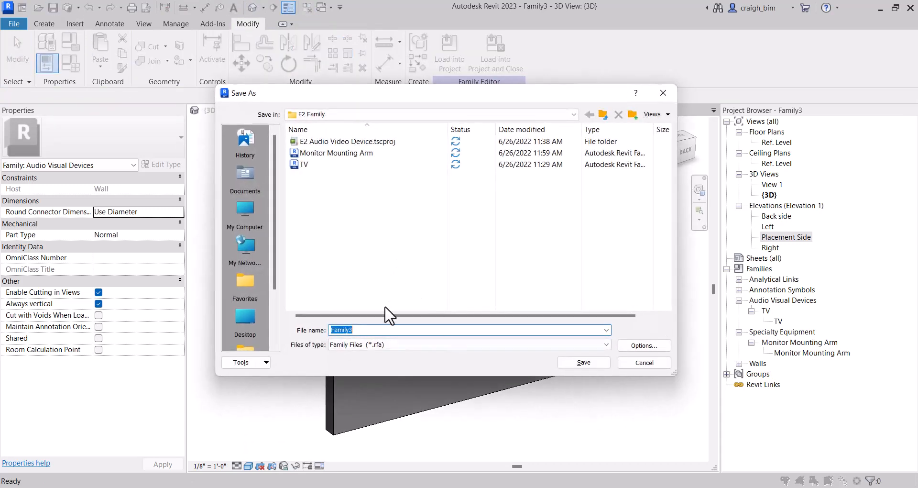
type("Monitor")
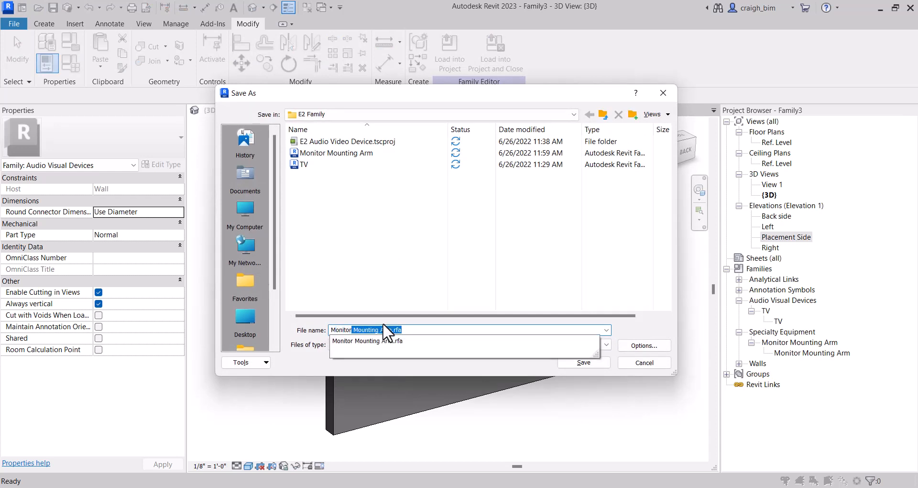
type(" - W")
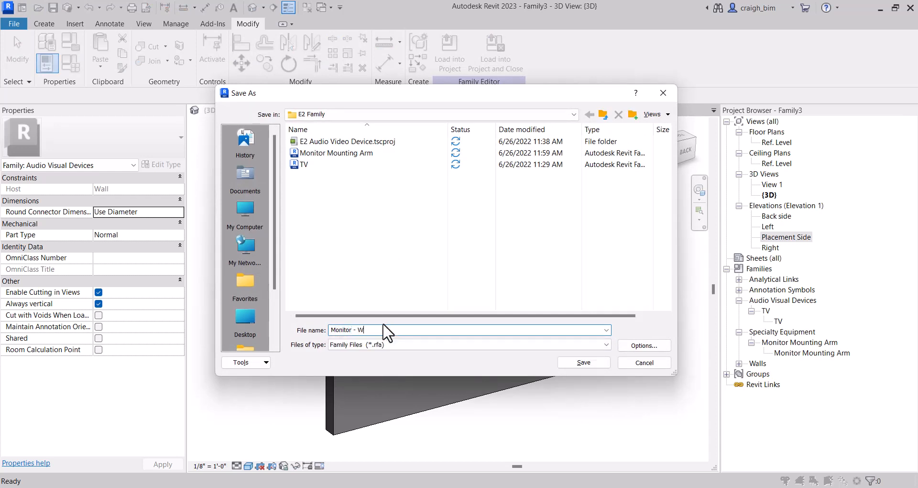
key("BackSpace")
key("BackSpace")
type("-")
key("Return")
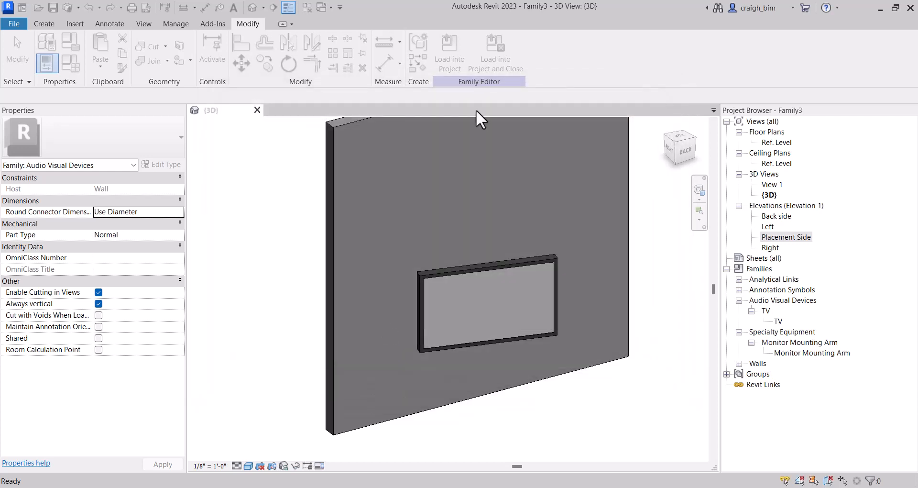
Step: Create a new project from the Imperial-Construction Template
left_click(20, 24)
mouse_move(30, 68)
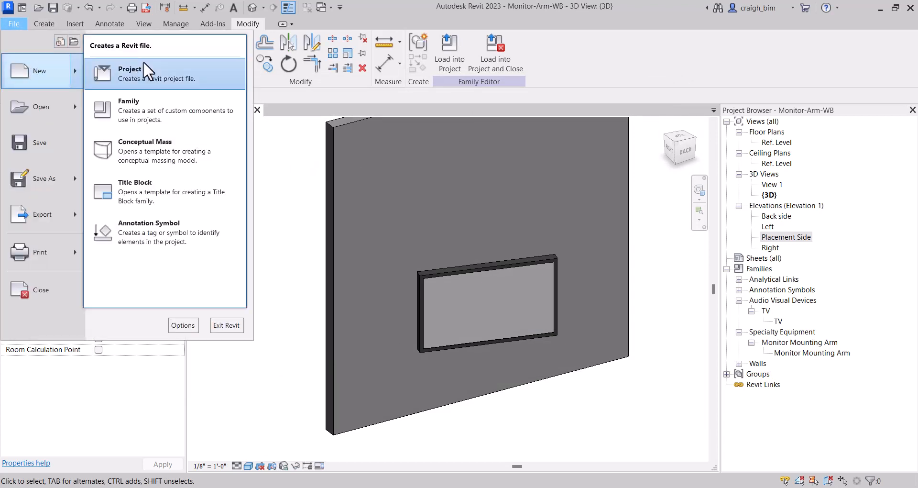
left_click(143, 70)
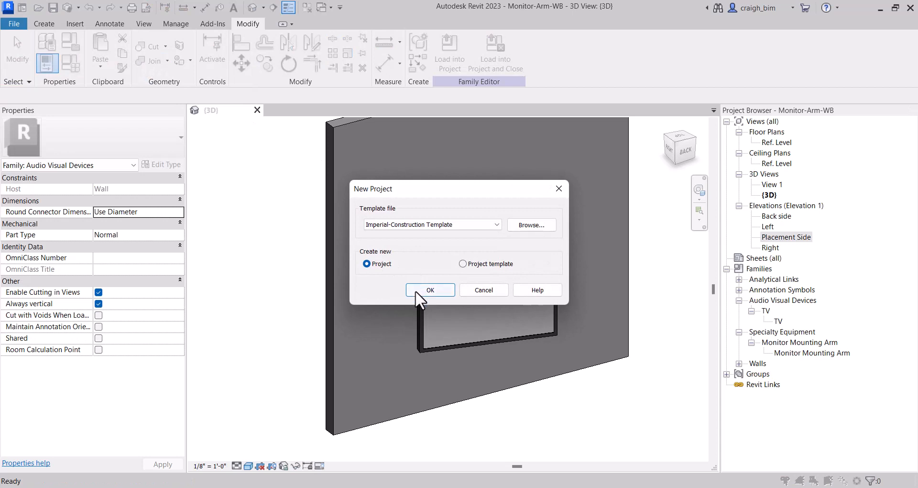
left_click(429, 289)
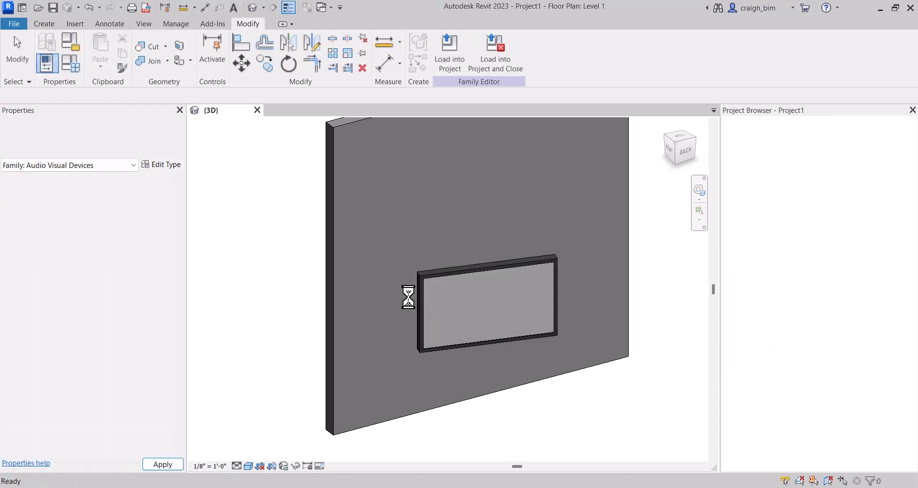
Step: Draw a horizontal Generic - 8" wall about 28' long in the Level 1 floor plan
key("w")
key("a")
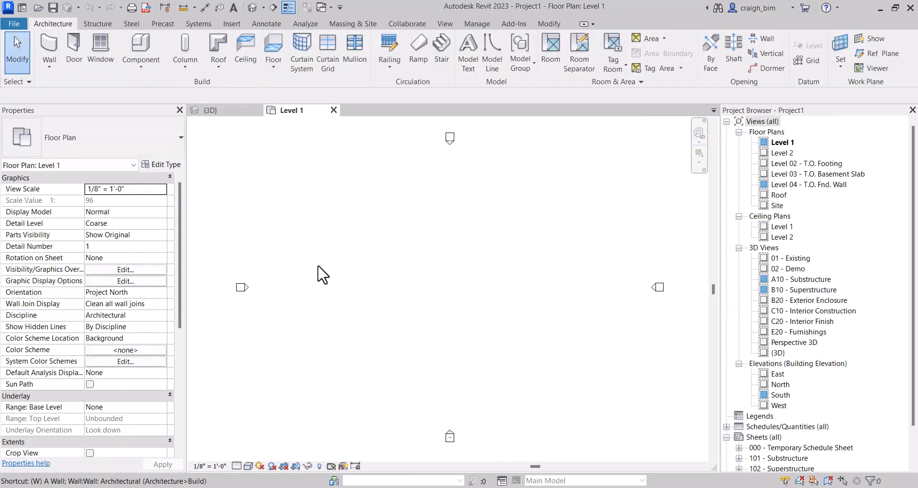
left_click(290, 287)
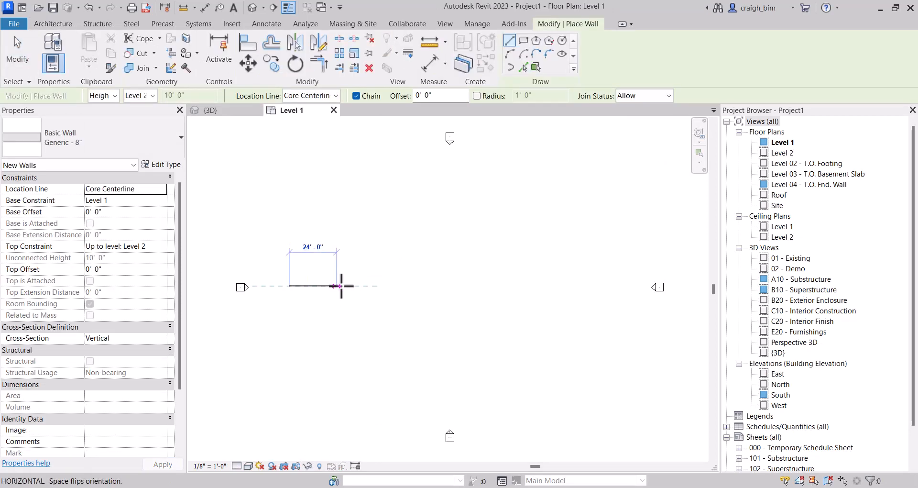
left_click(344, 286)
key("Escape")
key("Escape")
scroll(314, 280, "up", 3)
scroll(326, 266, "up", 2)
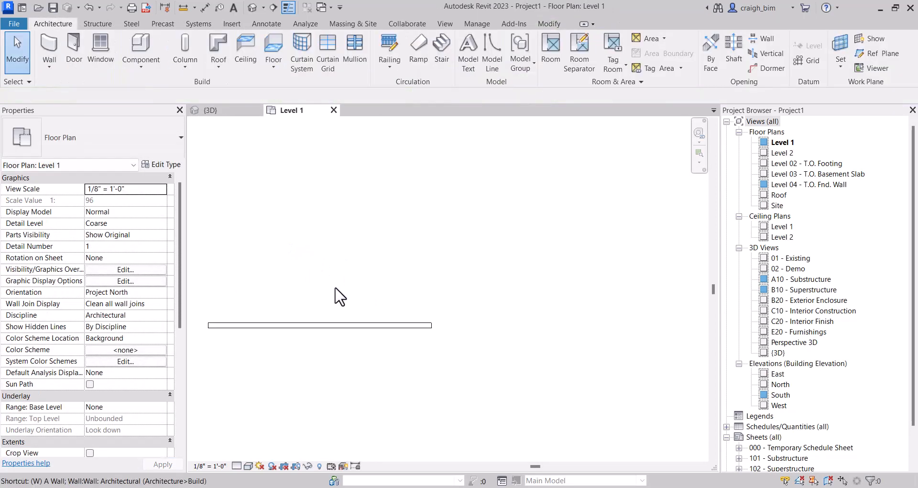
Step: Draw a chained wall about 13' perpendicular to the horizontal wall, followed by a segment angled up and to the right
key("w")
key("a")
left_click(336, 326)
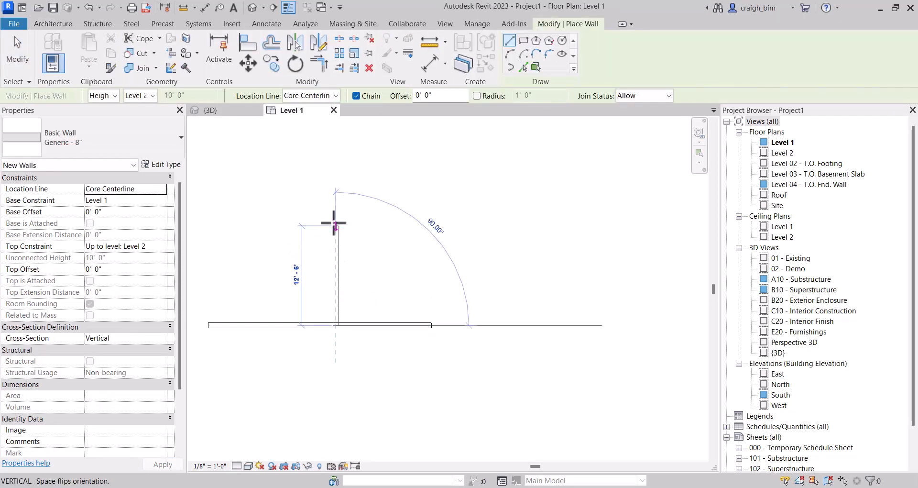
left_click(336, 222)
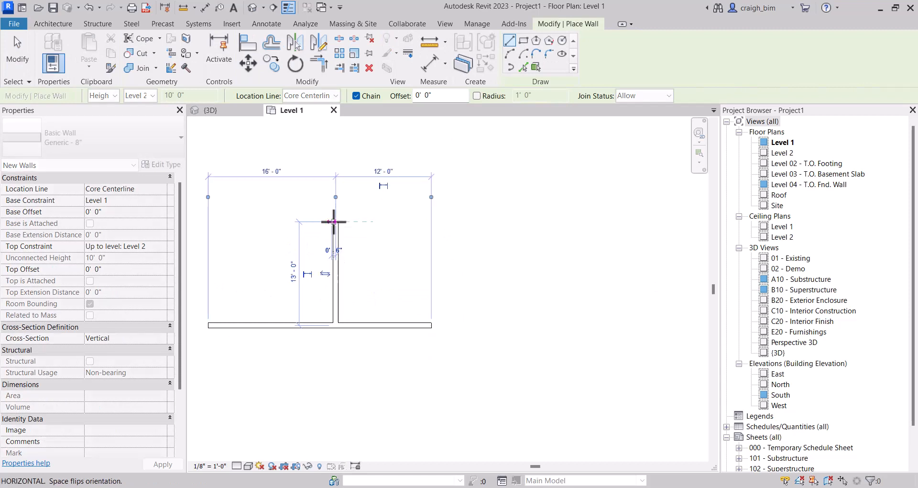
left_click(421, 176)
key("Escape")
key("Escape")
Step: Trim the perpendicular wall and the horizontal wall to a corner, keeping the horizontal wall's left portion
key("r")
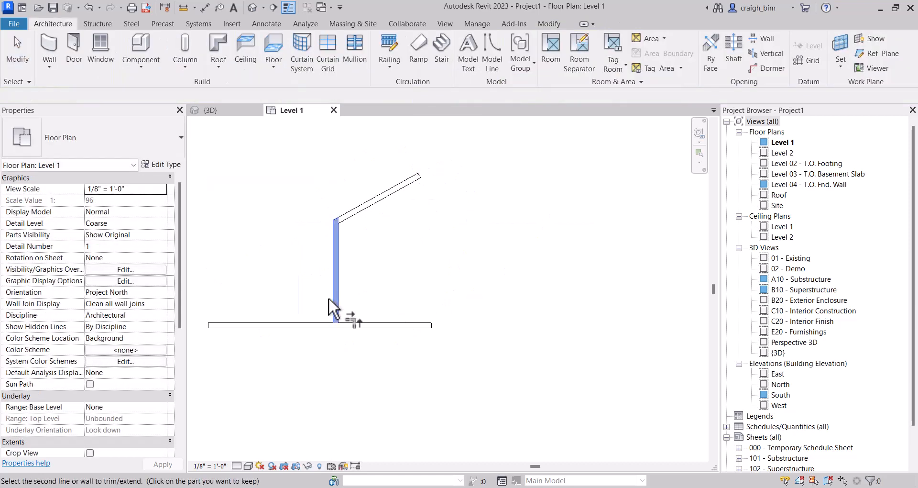
left_click(335, 299)
left_click(323, 326)
middle_click_drag(534, 306, 627, 343)
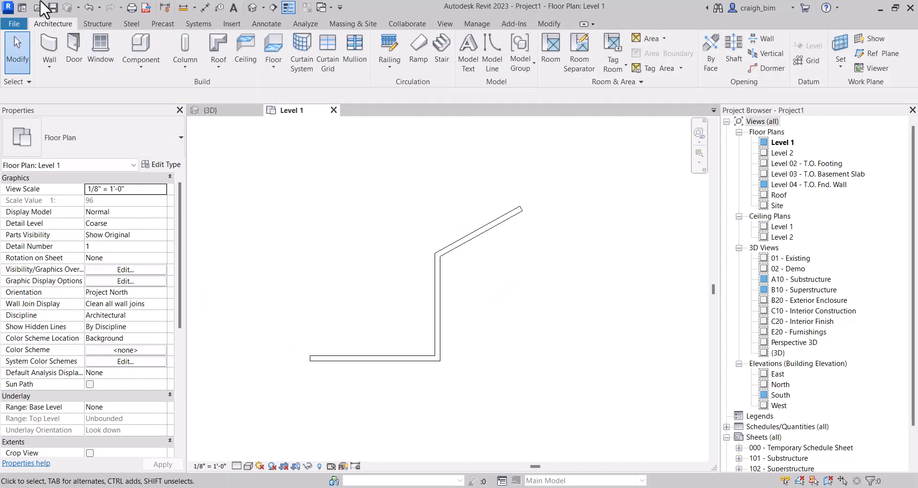
Step: Load the Monitor-Arm-WB family into the project and place one instance on each of the three walls
left_click(211, 111)
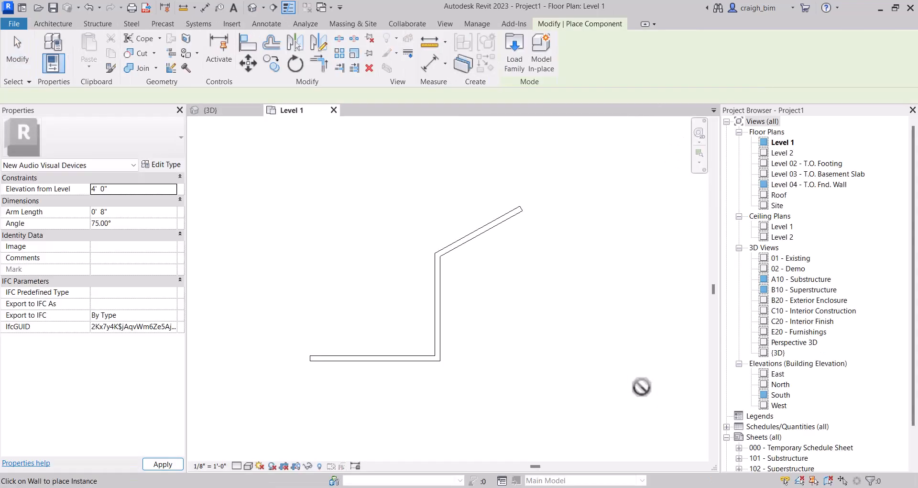
scroll(368, 354, "up", 4)
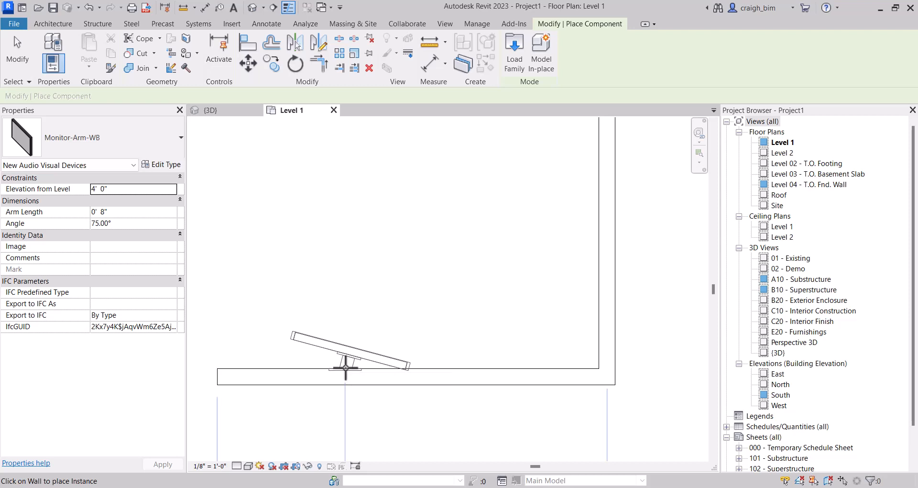
left_click(347, 368)
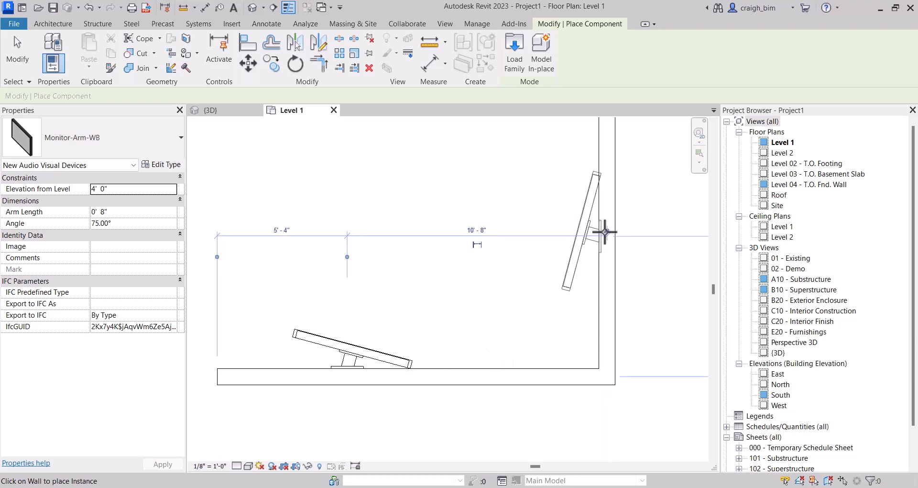
left_click(602, 213)
middle_click_drag(609, 185, 539, 191)
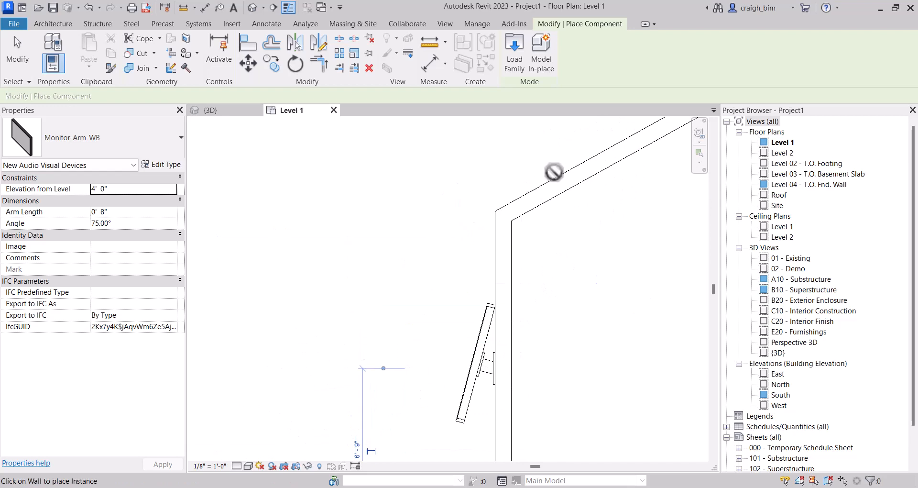
scroll(478, 177, "down", 3)
key("Escape")
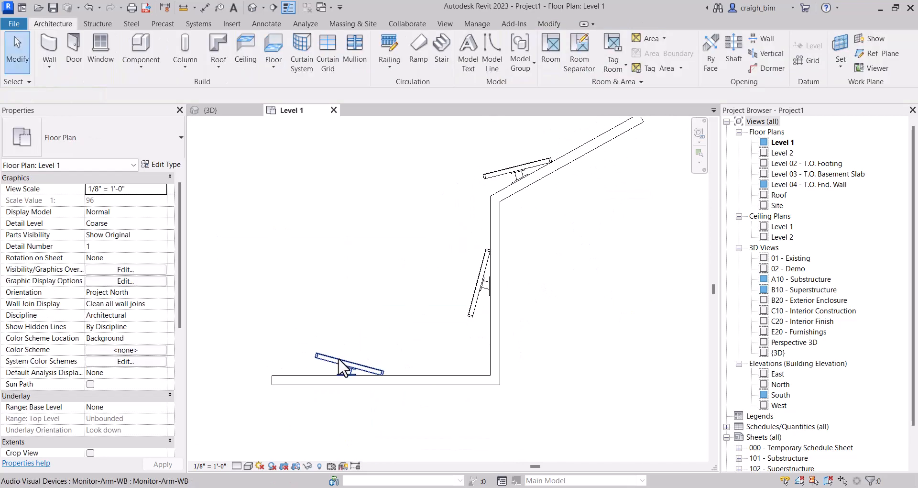
Step: Set the Angle of the monitor on the vertical wall to 80°
left_click(339, 357)
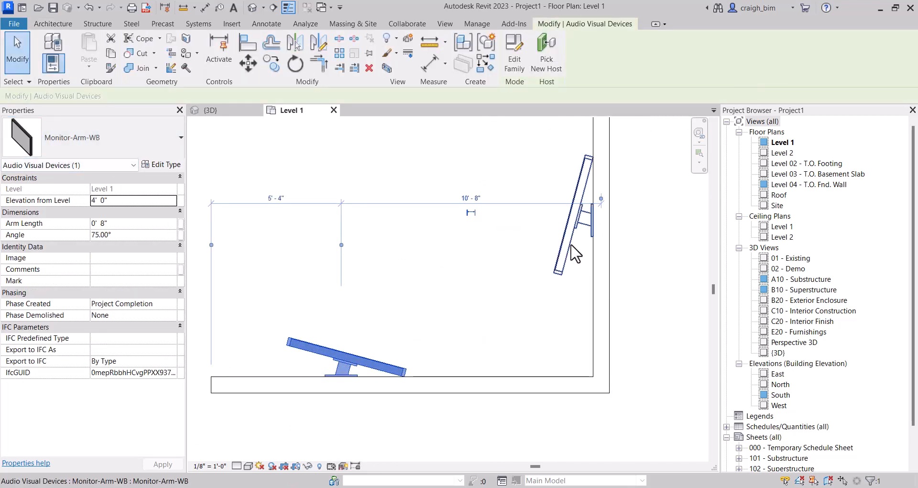
scroll(659, 199, "up", 2)
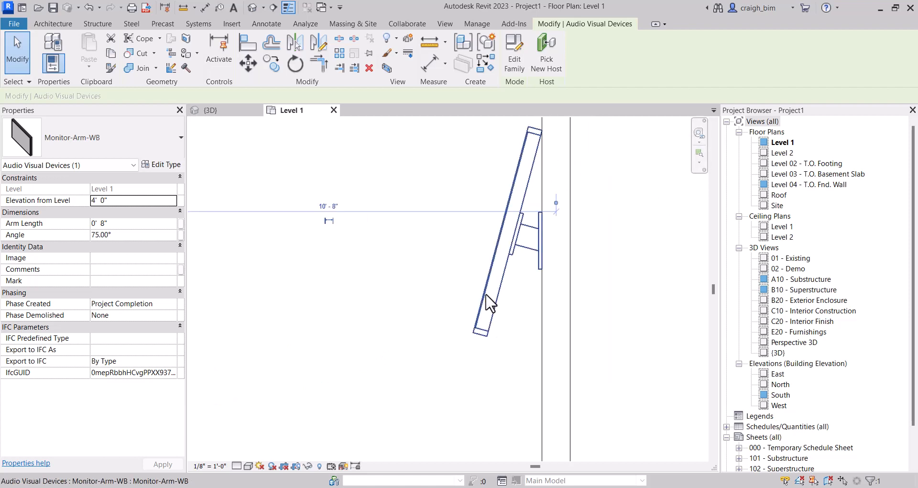
left_click(478, 299)
left_click(140, 234)
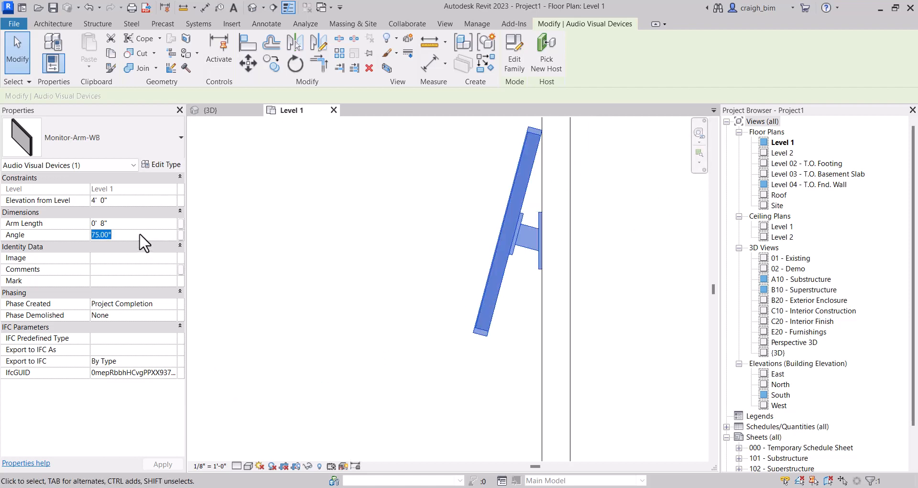
scroll(454, 328, "down", 4)
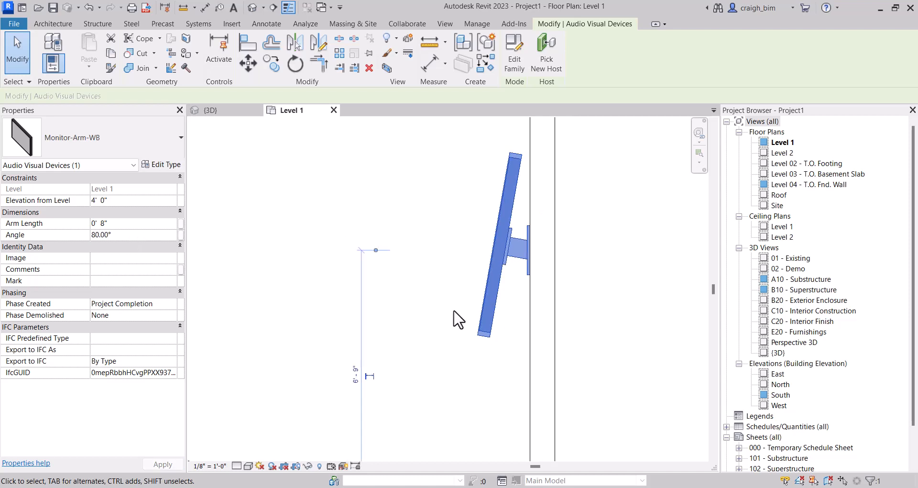
Step: Add a double horizontal flip control to the Monitor-Arm-WB family in its Ref. Level plan
left_click(300, 398)
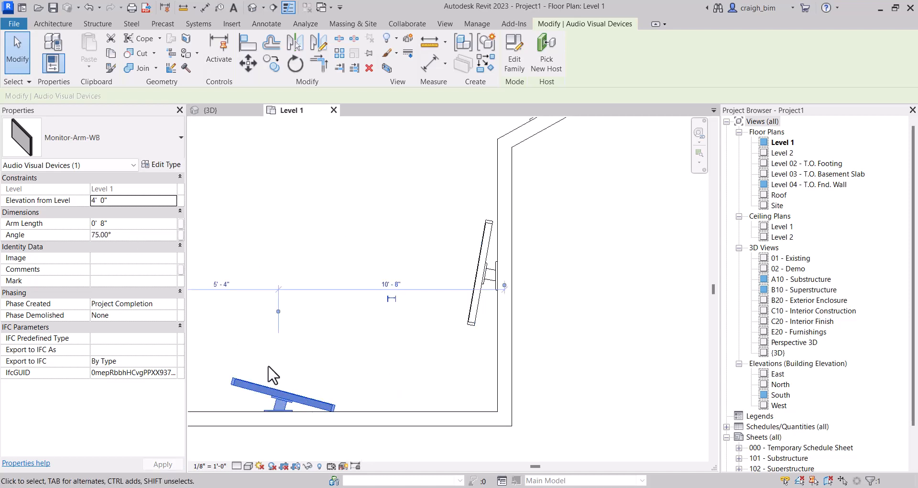
middle_click_drag(270, 367, 402, 353)
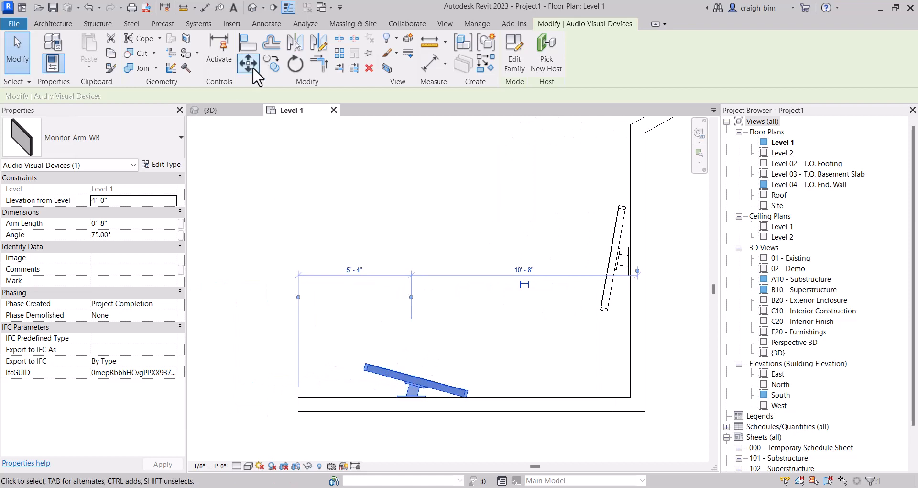
left_click(223, 110)
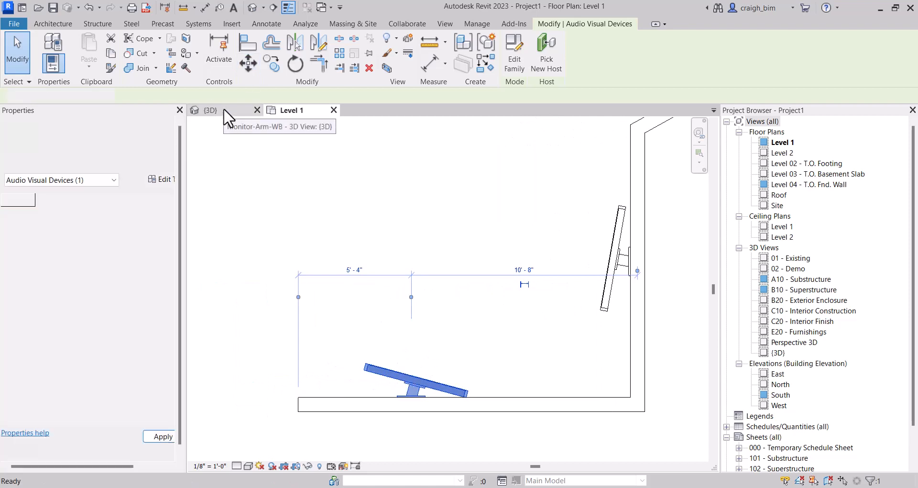
double_click(777, 143)
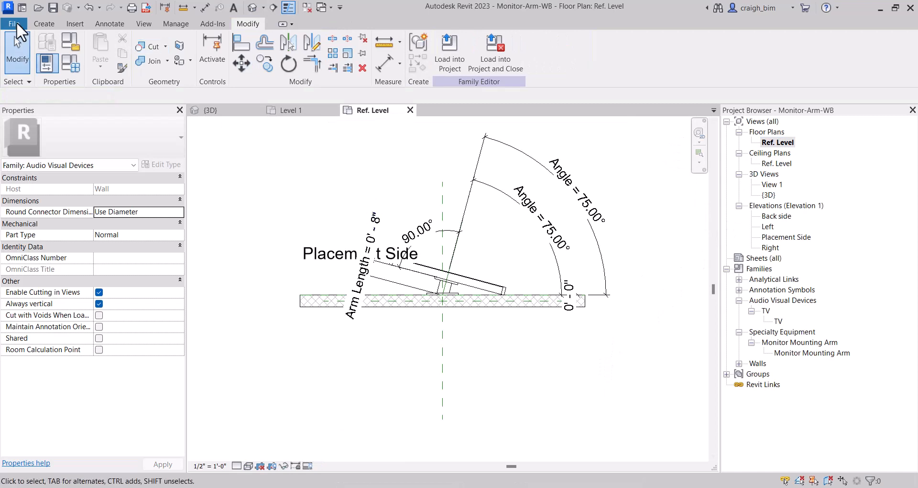
left_click(44, 23)
left_click(418, 48)
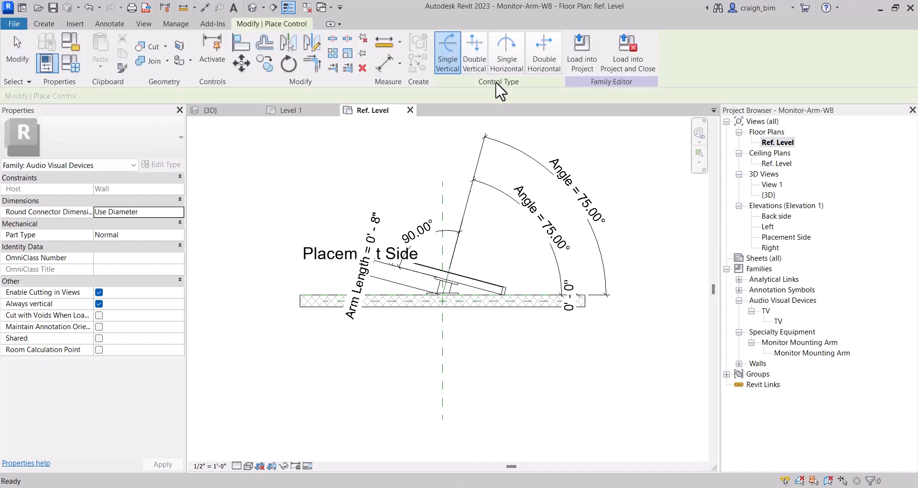
left_click(545, 57)
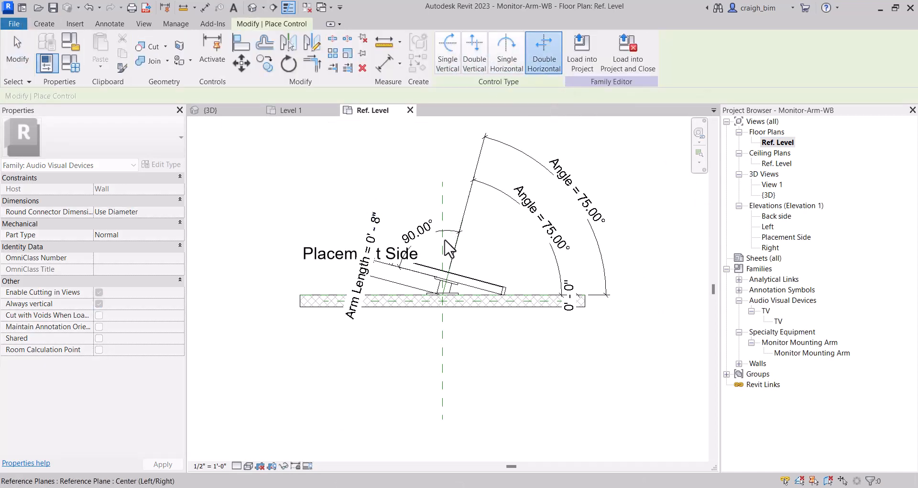
Step: Load the Monitor-Arm-WB family into the project and close it without saving, overwriting the existing version
left_click(625, 56)
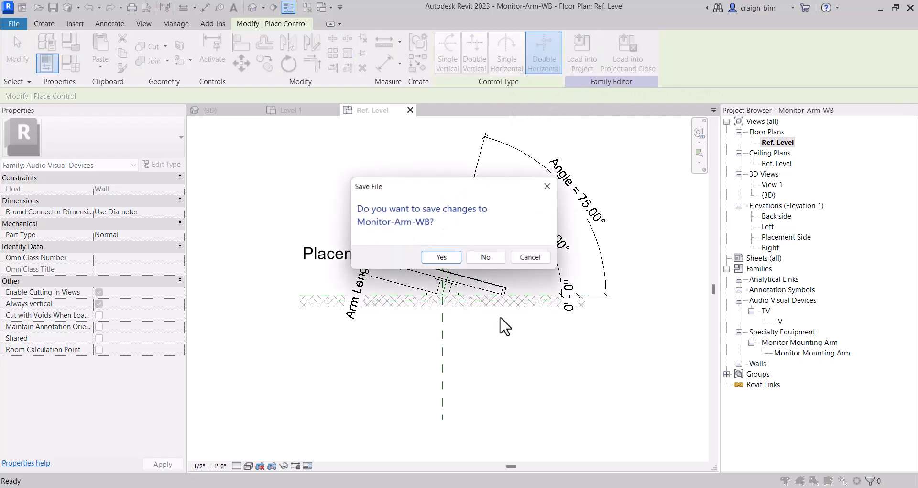
left_click(489, 259)
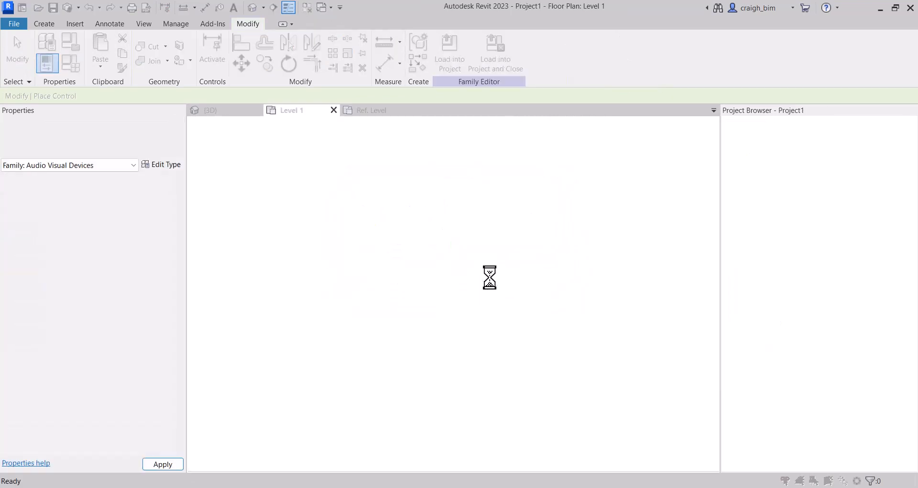
left_click(481, 223)
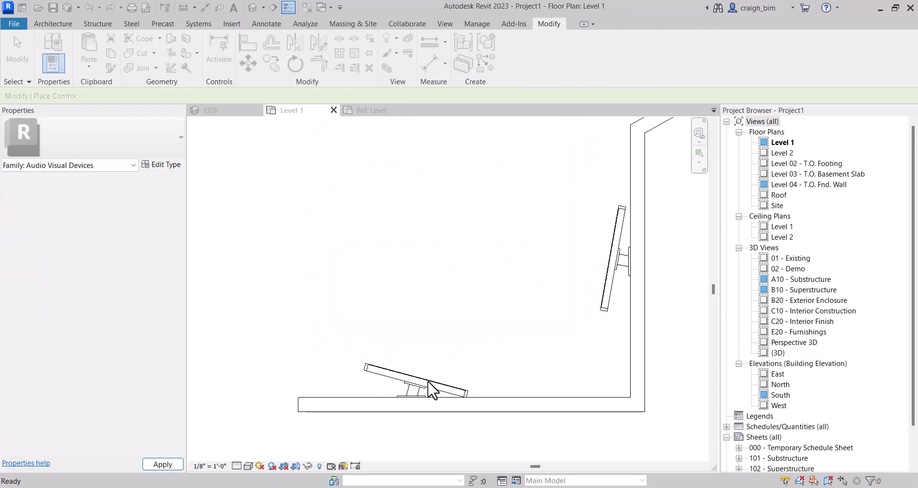
Step: Flip the monitor on the horizontal wall left to right and set its Angle to 80°
left_click(421, 380)
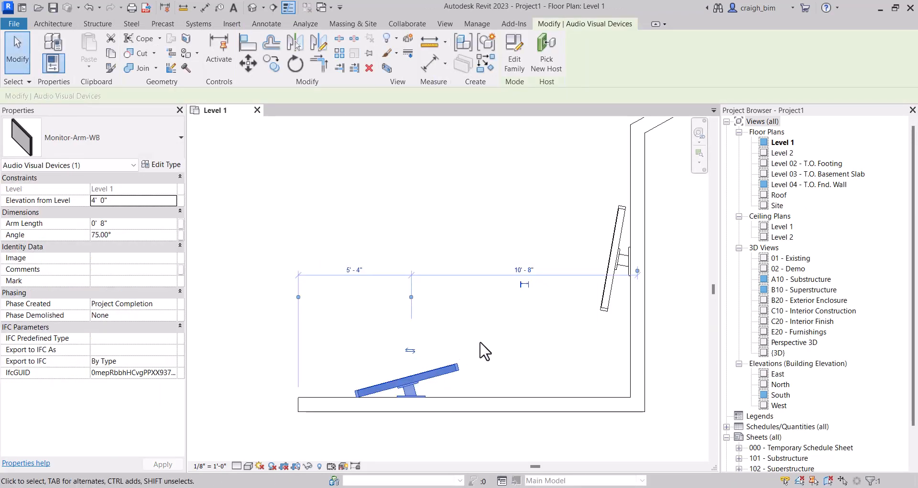
left_click(140, 234)
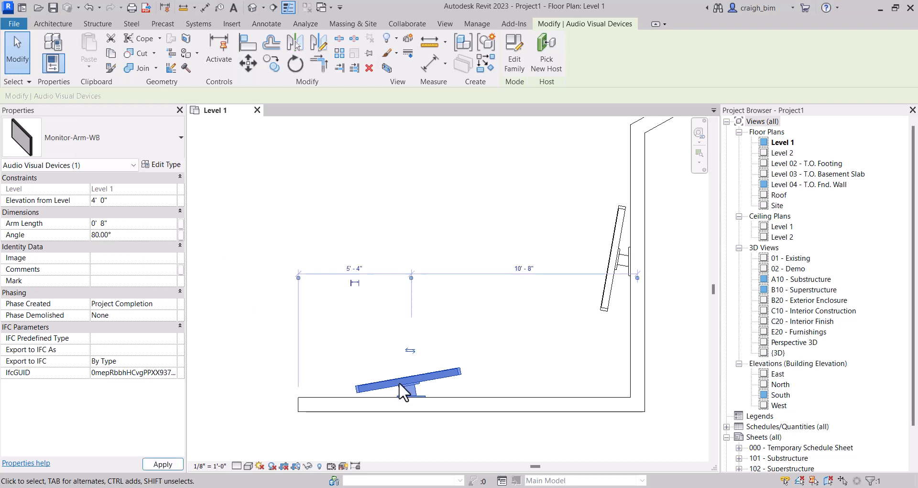
scroll(347, 348, "down", 2)
scroll(347, 348, "down", 1)
left_click(515, 305)
scroll(517, 221, "up", 2)
scroll(521, 268, "up", 3)
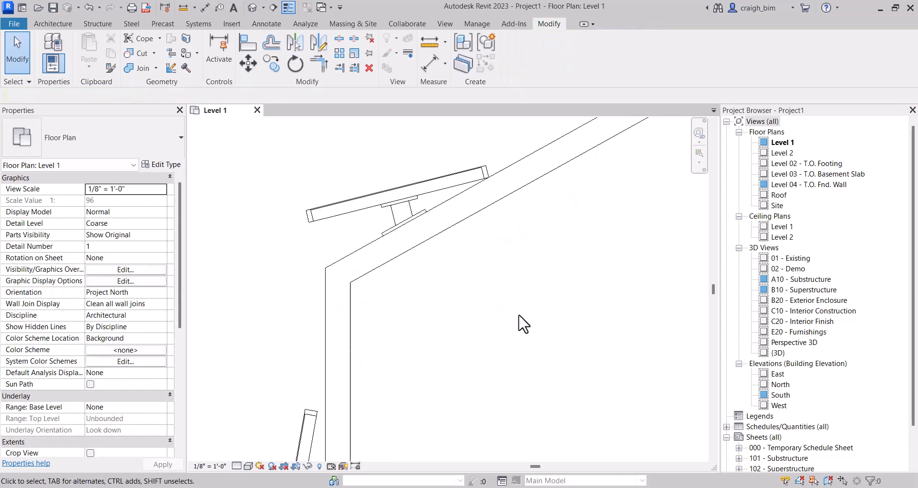
Step: Draw a horizontal section line across the vertical wall between its monitor and the angled wall, looking toward the horizontal wall
scroll(523, 324, "down", 3)
middle_click_drag(511, 405, 589, 351)
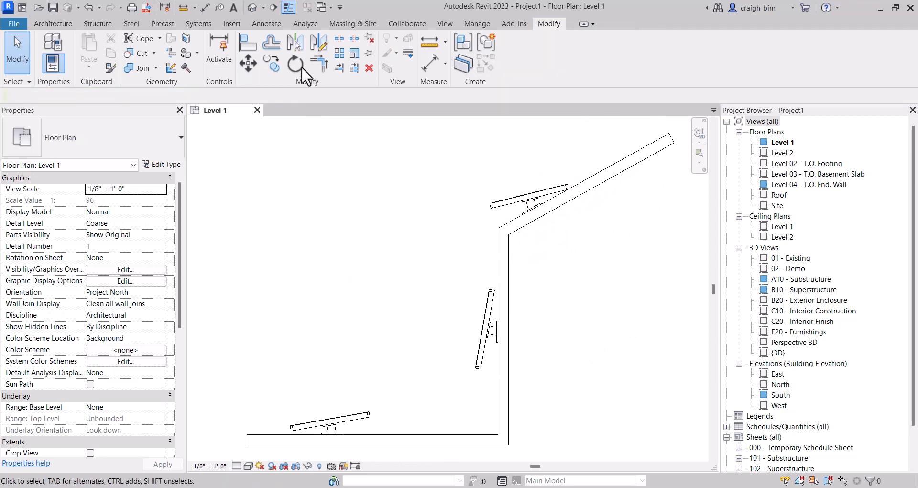
left_click(288, 7)
scroll(271, 288, "down", 2)
left_click(228, 269)
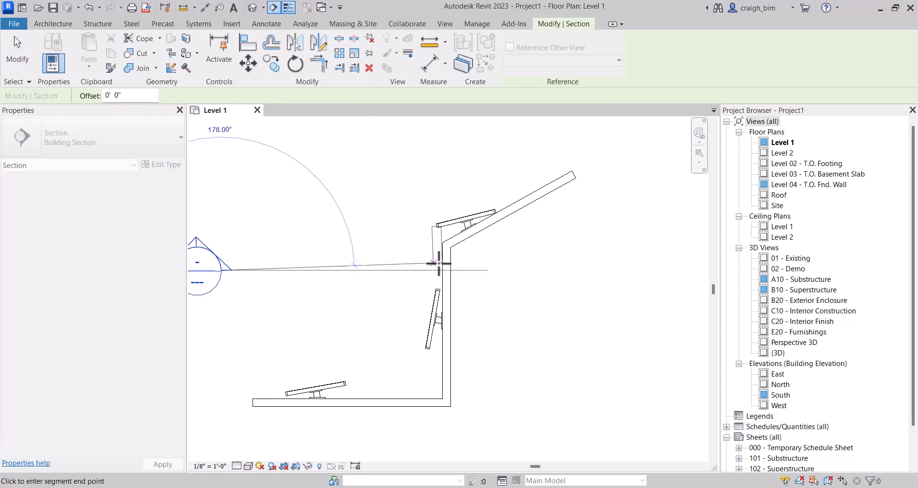
key("Escape")
left_click(487, 265)
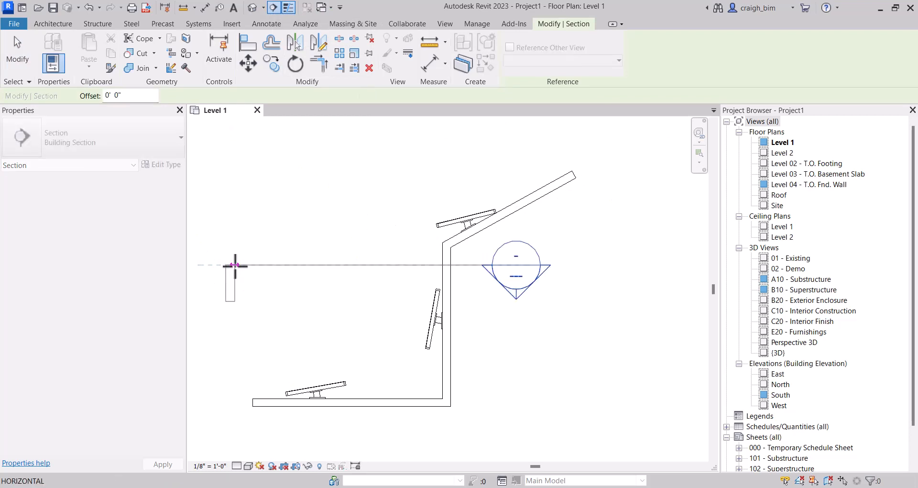
left_click(231, 265)
key("Escape")
key("Escape")
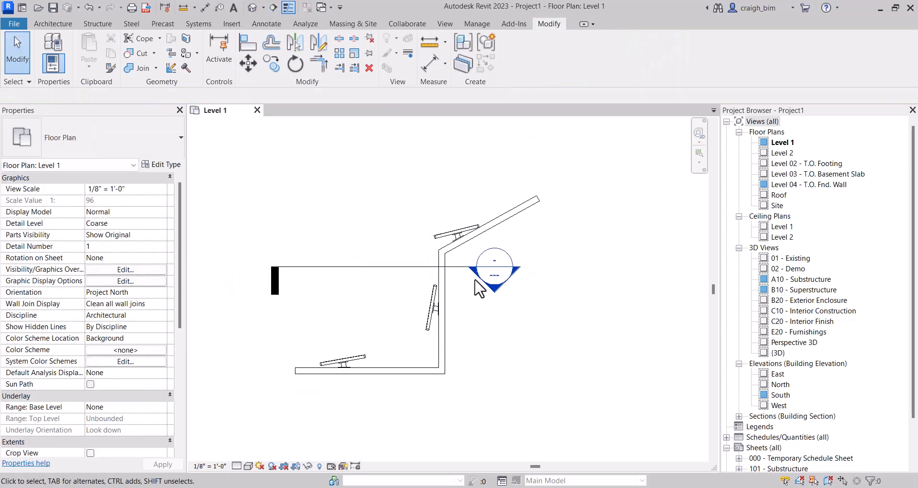
Step: Open the new section view, examine the monitor on the horizontal wall in elevation, and return to the Level 1 plan
double_click(497, 280)
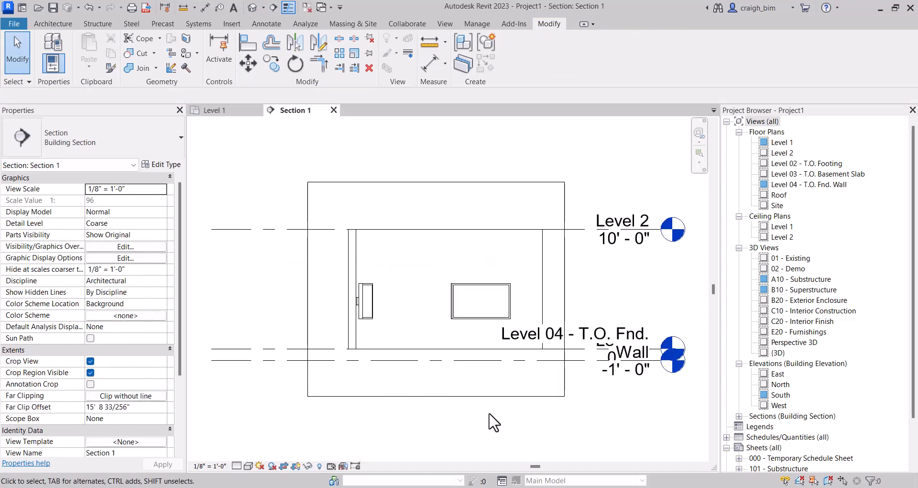
left_click(495, 317)
scroll(540, 322, "up", 2)
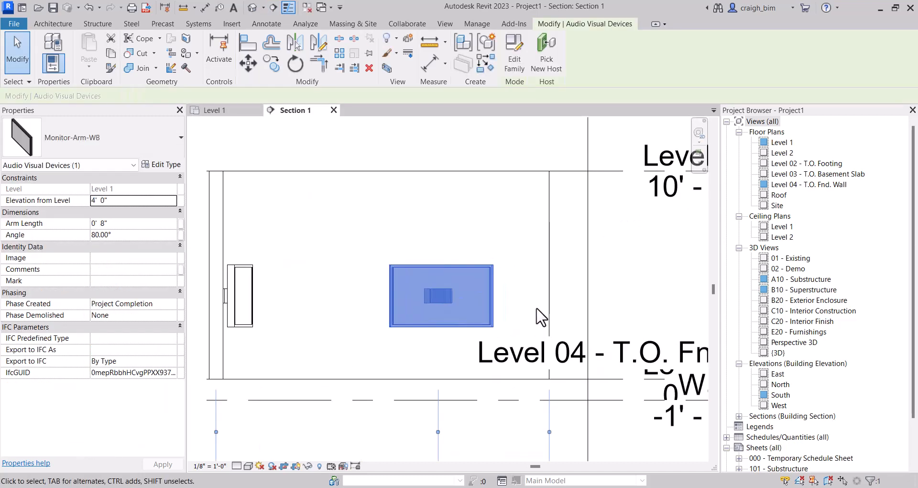
left_click(213, 126)
left_click(211, 110)
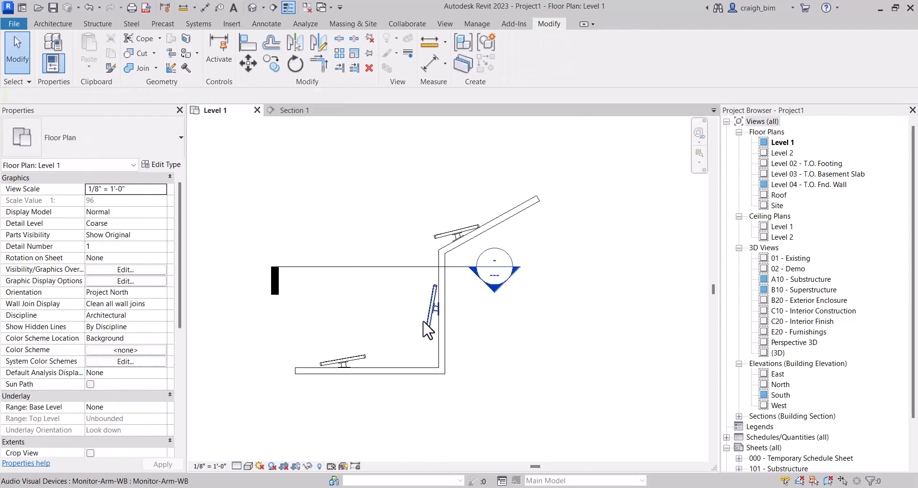
Step: Set the Default Elevation of the Monitor-Arm-WB type to 6' 0" in its type properties
left_click(356, 361)
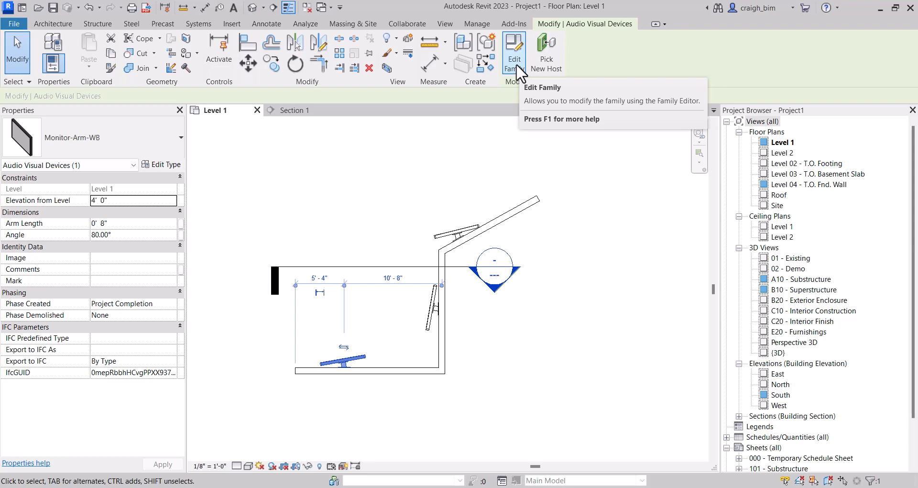
double_click(762, 123)
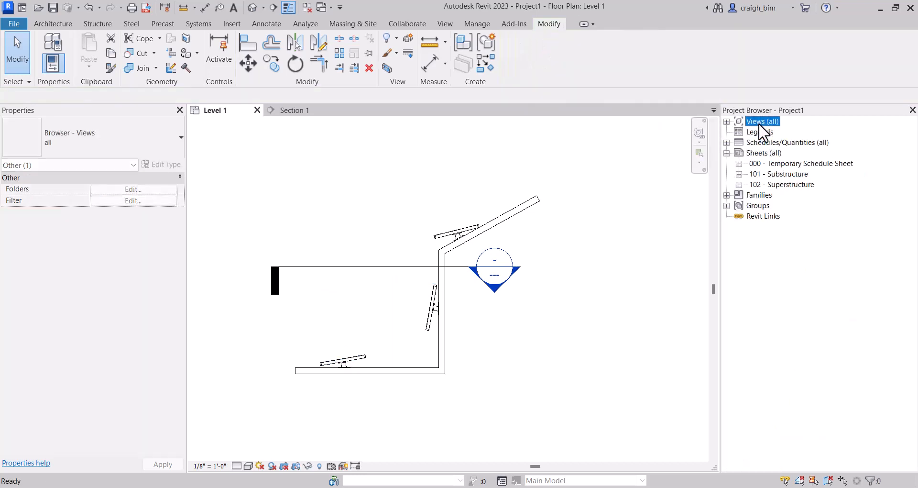
double_click(761, 154)
left_click(759, 165)
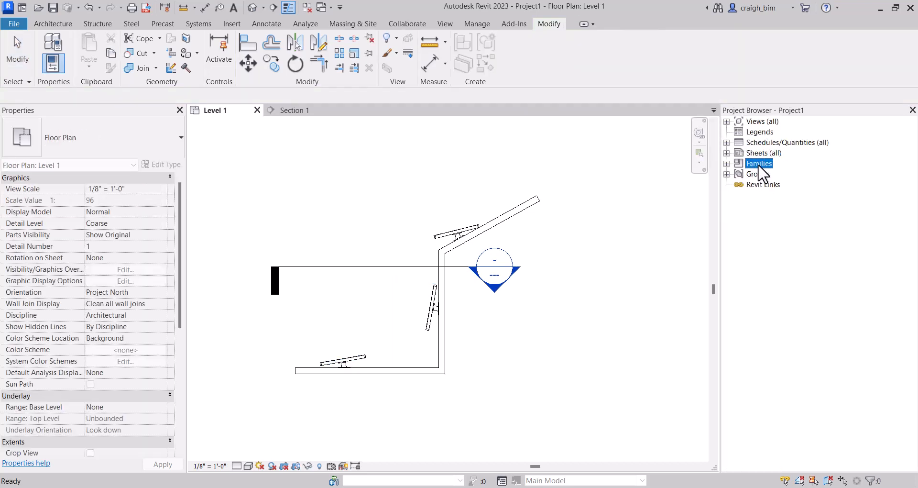
double_click(759, 165)
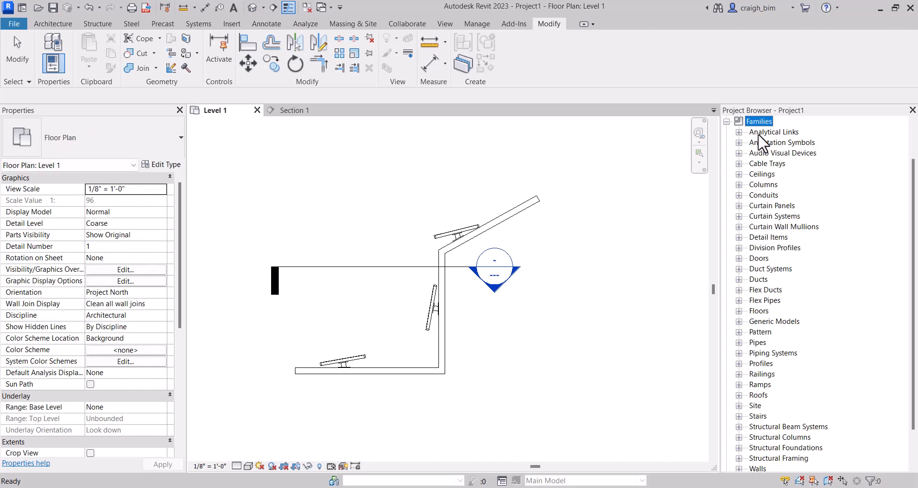
double_click(771, 153)
double_click(772, 164)
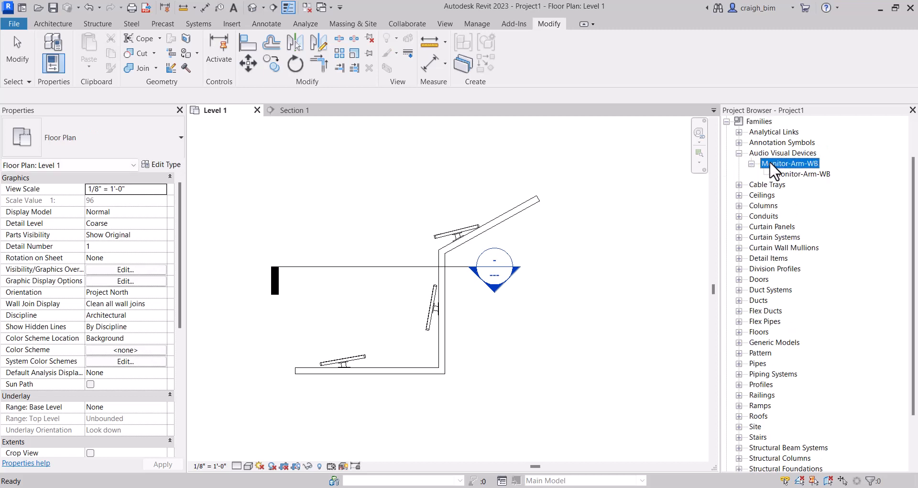
double_click(784, 174)
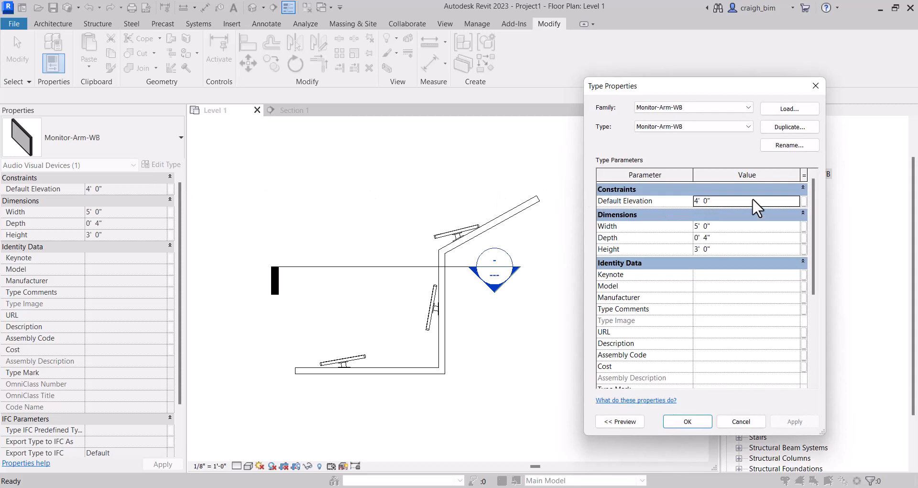
left_click(754, 205)
left_click(686, 421)
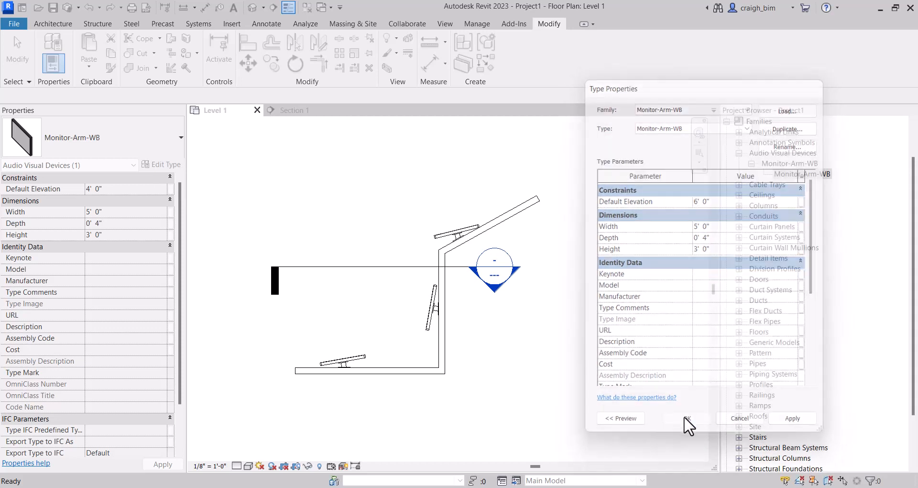
left_click(641, 292)
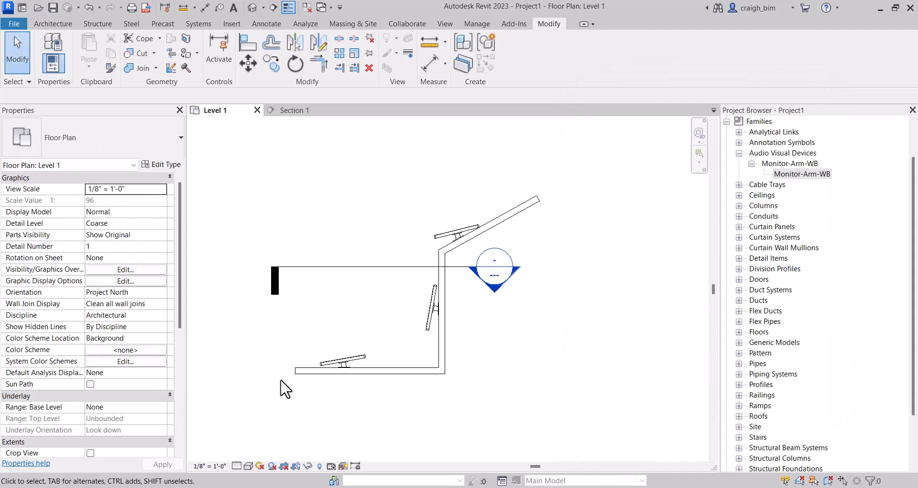
Step: Delete the three monitor instances from the Level 1 plan while keeping the walls
left_click_drag(309, 403, 499, 193)
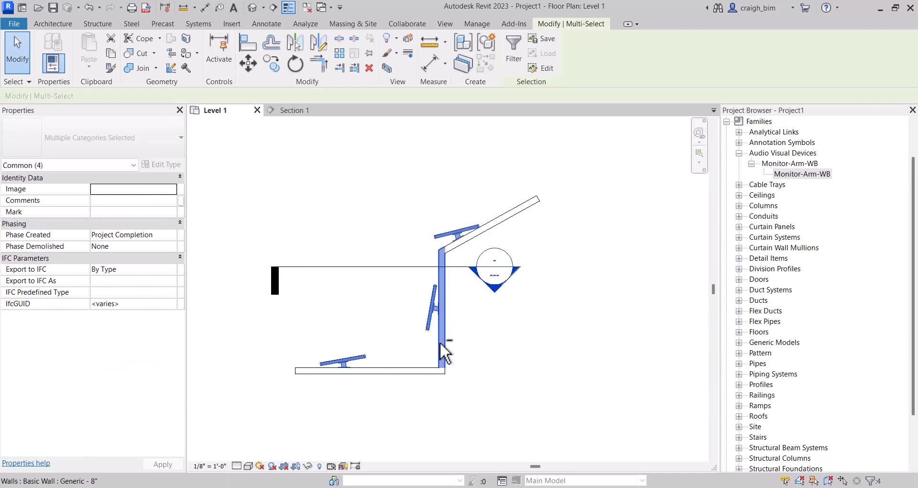
left_click(505, 360, "shift")
key("Delete")
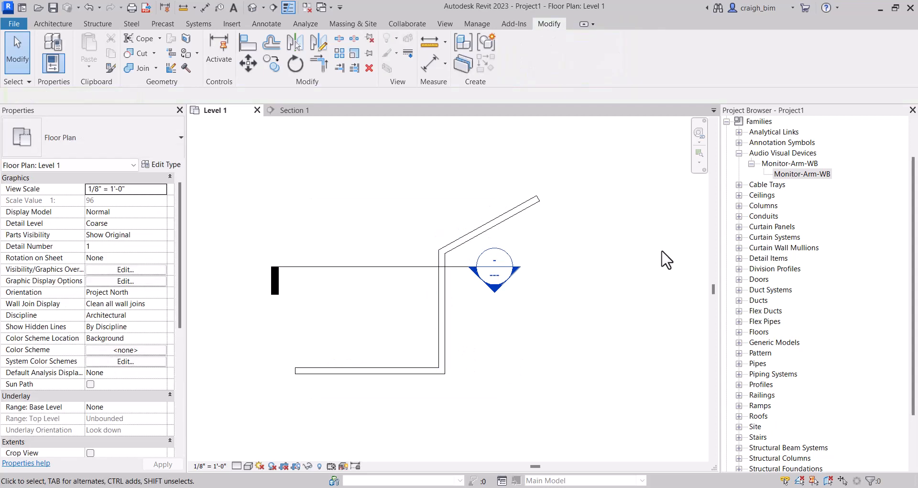
Step: Place a new Monitor-Arm-WB instance on the horizontal wall at an elevation of 6' 0"
left_click(790, 174)
right_click(791, 175)
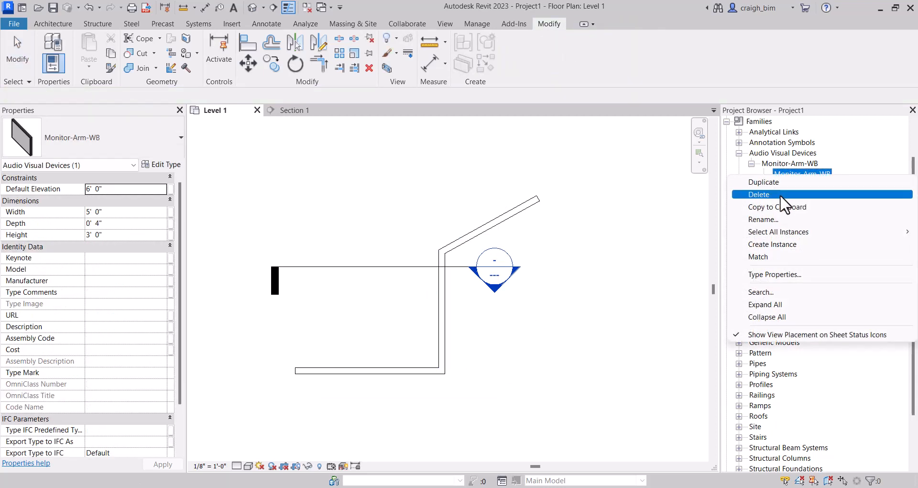
left_click(771, 244)
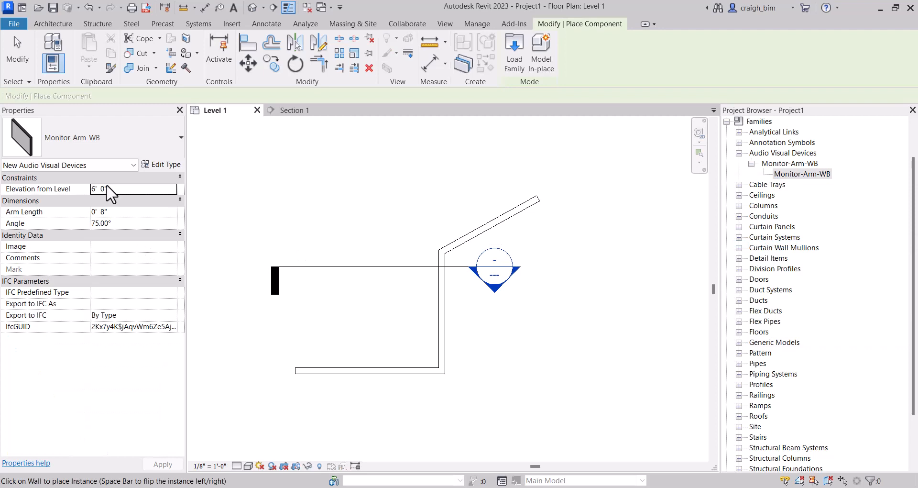
scroll(364, 367, "up", 2)
left_click(364, 367)
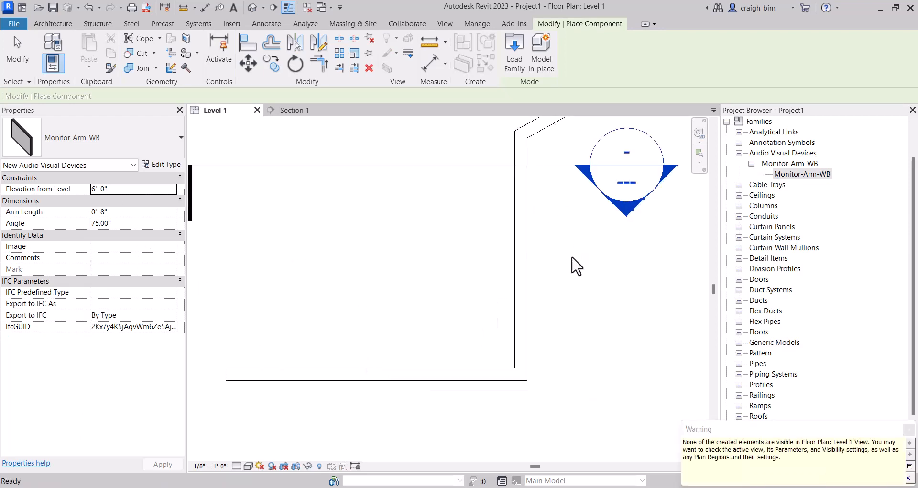
key("Escape")
Step: Set the Level 1 plan's view range to a top offset of 10' 0" and a cut plane offset of 8' 0"
scroll(133, 382, "down", 7)
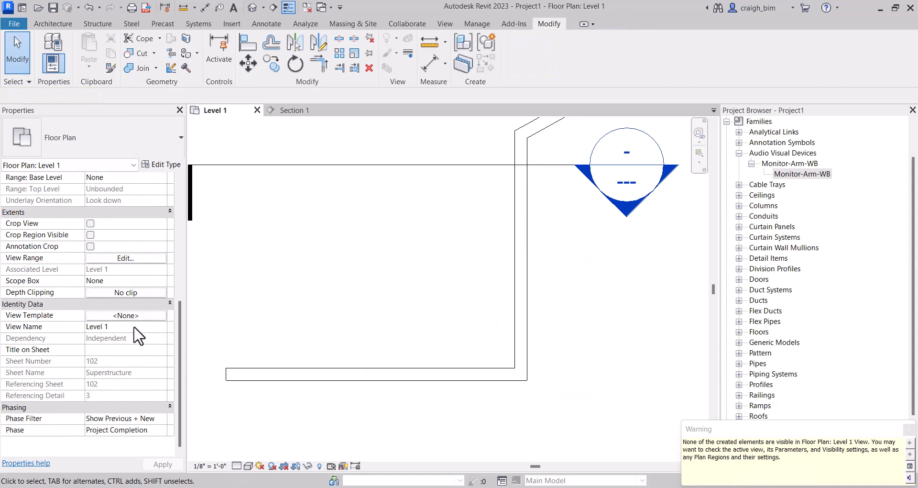
left_click(125, 258)
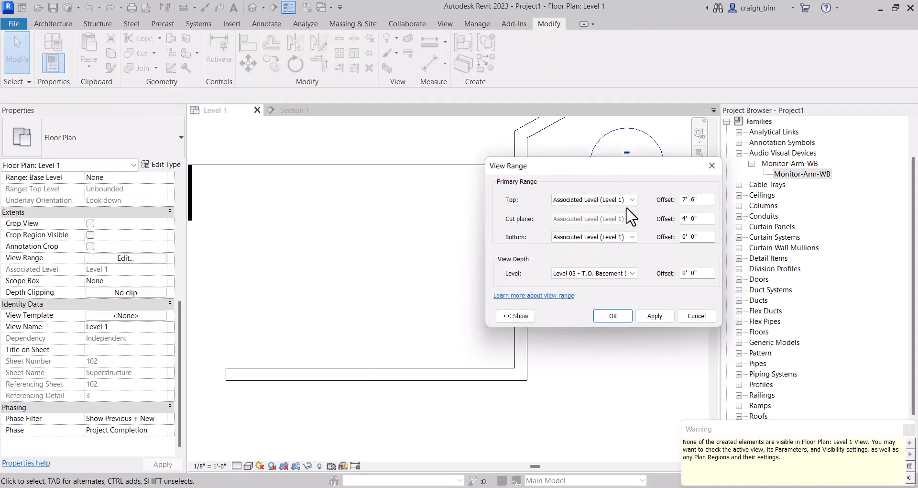
left_click_drag(710, 201, 626, 189)
left_click_drag(707, 220, 503, 216)
type("8")
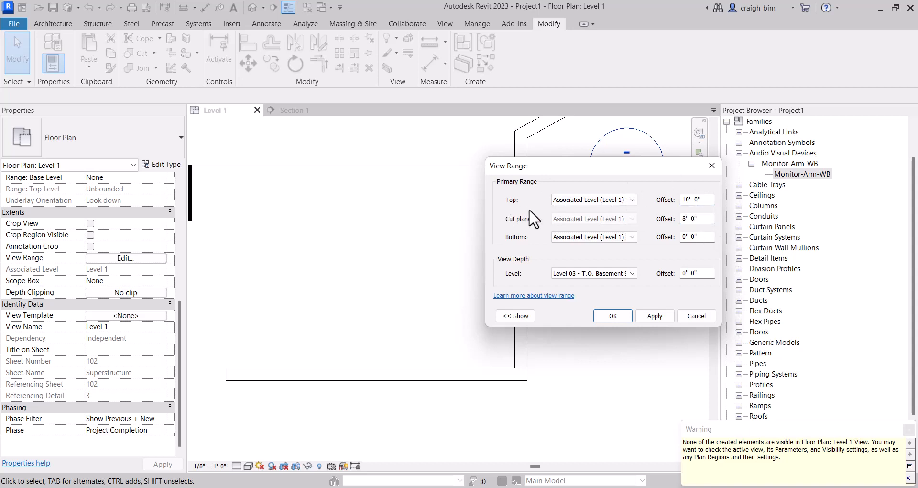
left_click(607, 314)
scroll(386, 418, "down", 2)
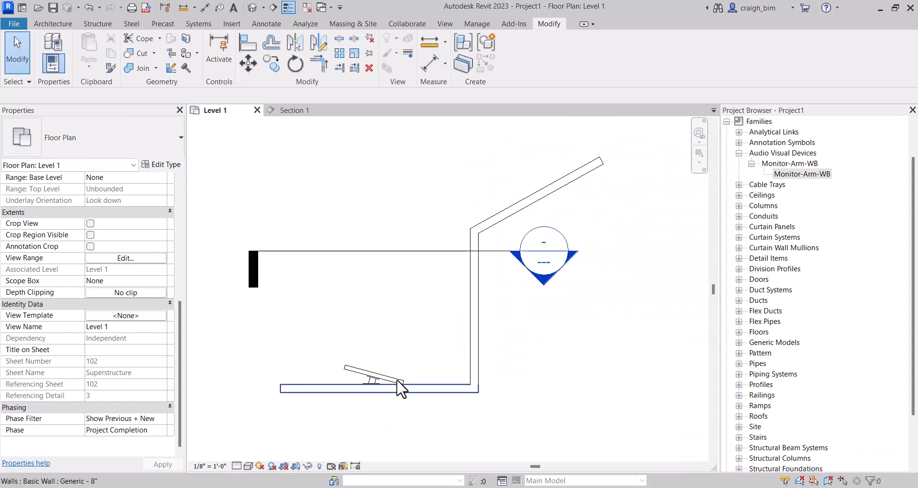
Step: Check the monitor in Section 1 and in the default 3D view, turned to show the wall face that carries it
double_click(544, 271)
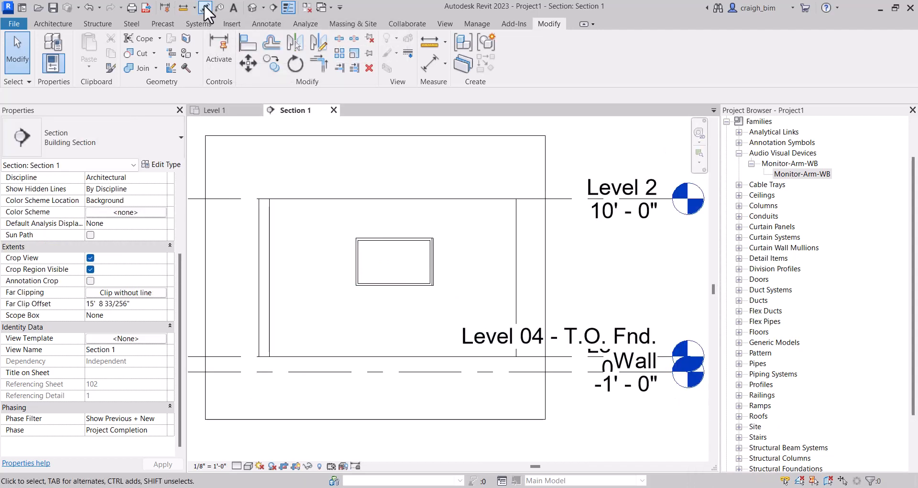
left_click(252, 8)
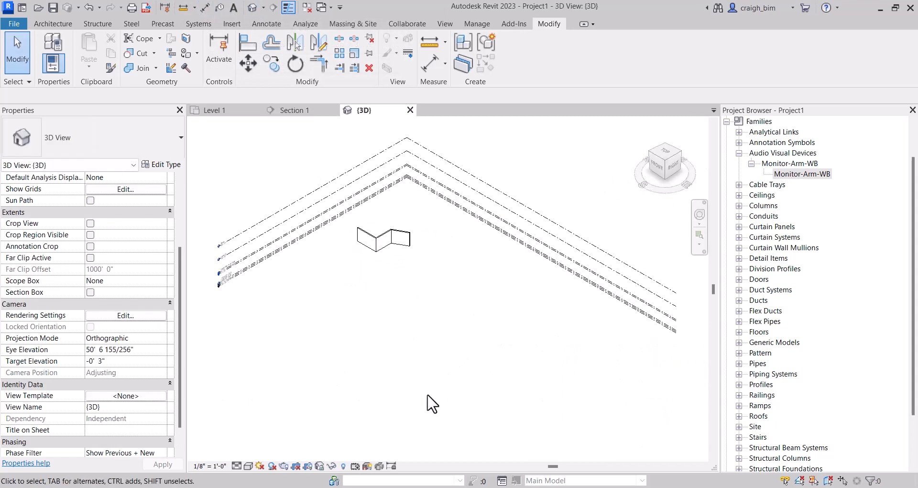
left_click(411, 248)
middle_click_drag(410, 297, 316, 274, "shift")
scroll(449, 232, "up", 5)
left_click(441, 324)
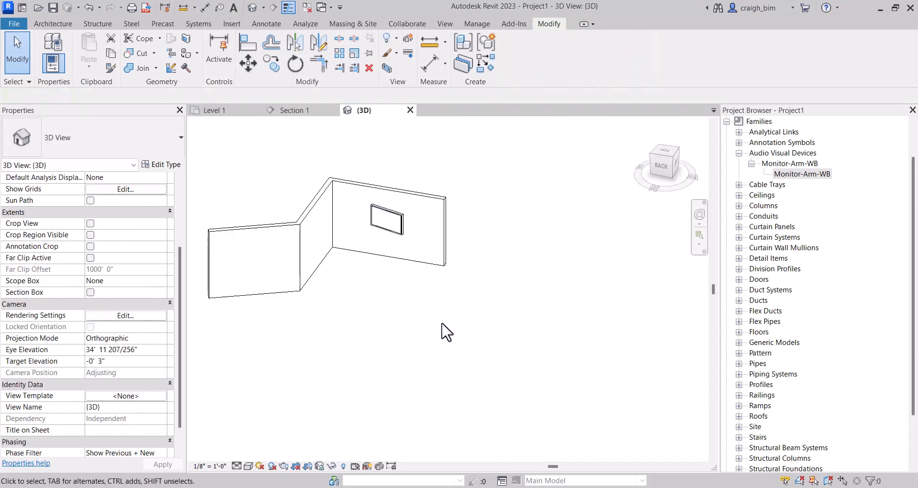
middle_click_drag(442, 324, 559, 382)
scroll(536, 344, "up", 5)
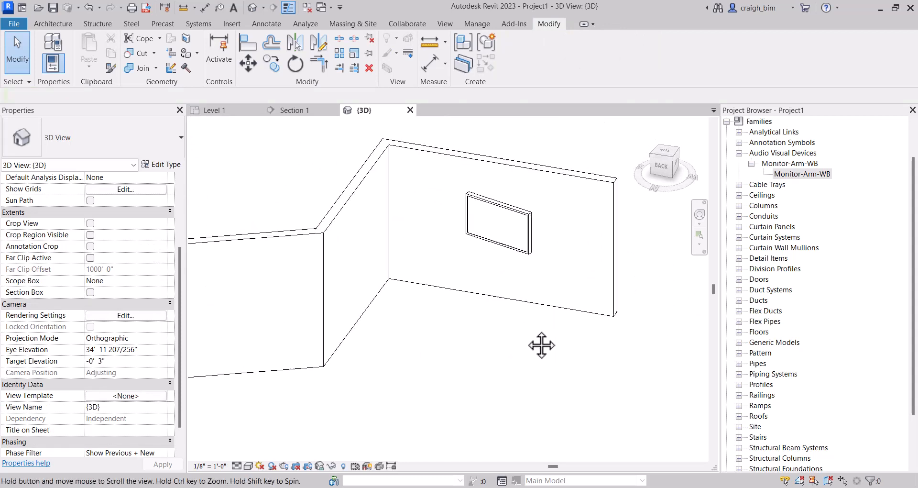
Step: Set the 3D view's visual style to Shaded and view the monitor on the wall from slightly higher
left_click(248, 466)
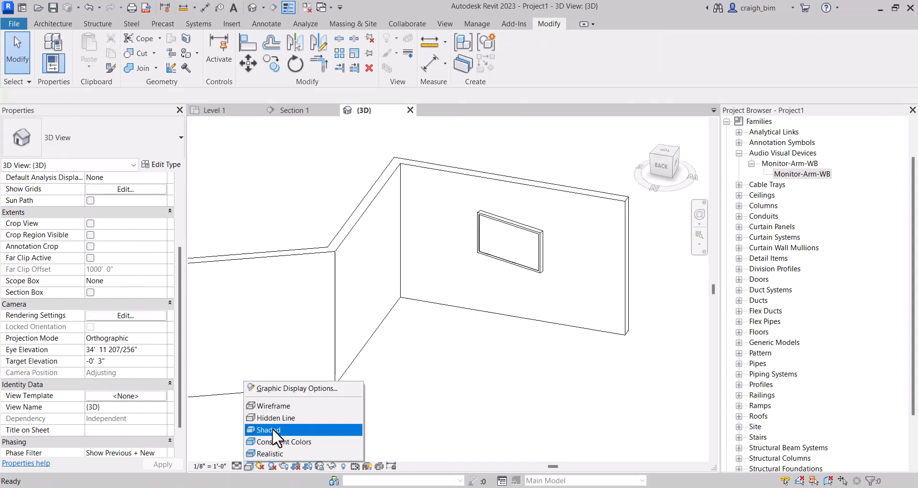
left_click(272, 432)
middle_click_drag(597, 395, 611, 416, "shift")
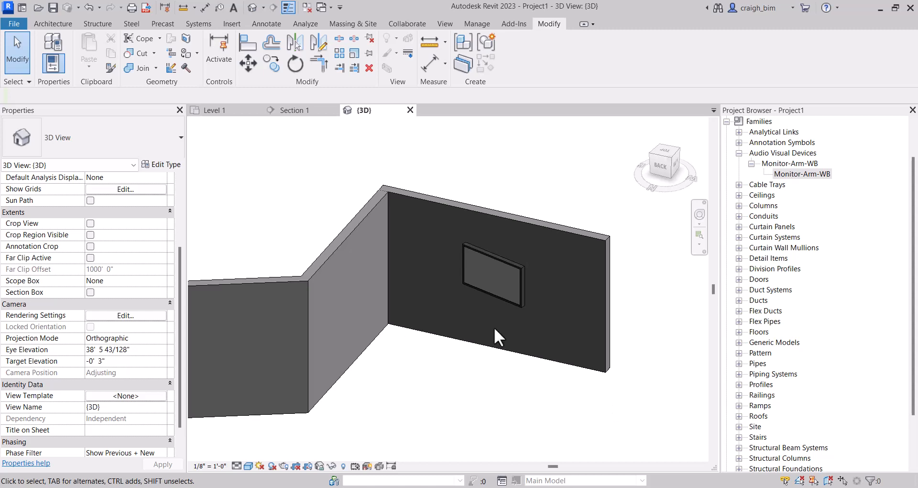
Step: Return to the Level 1 plan and examine the monitor and its arm on the horizontal wall up close
left_click(301, 111)
left_click(232, 110)
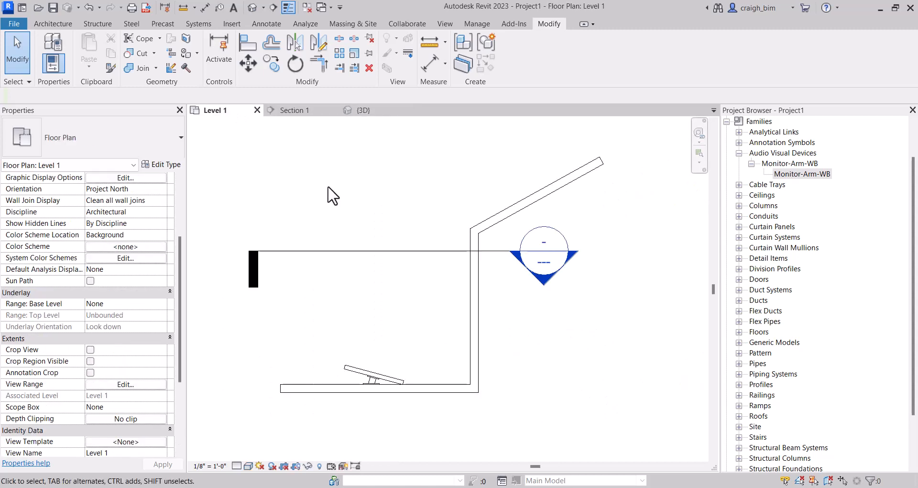
scroll(365, 383, "up", 5)
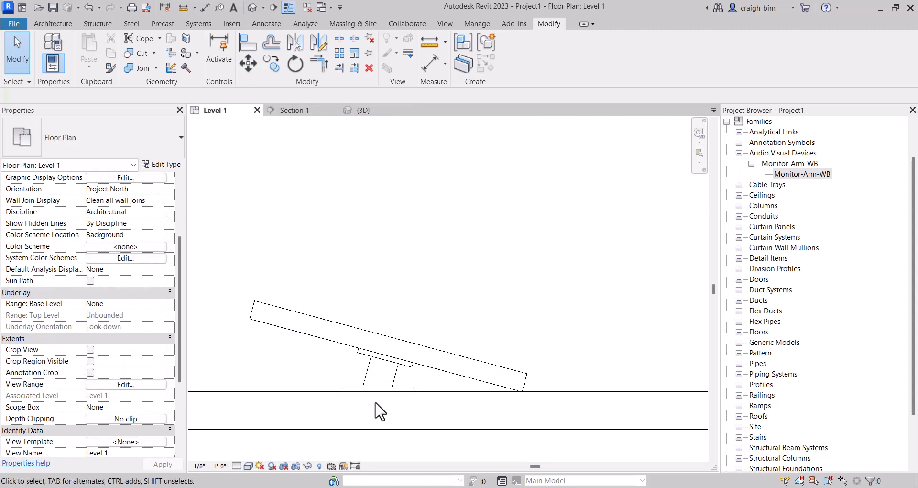
scroll(390, 299, "down", 4)
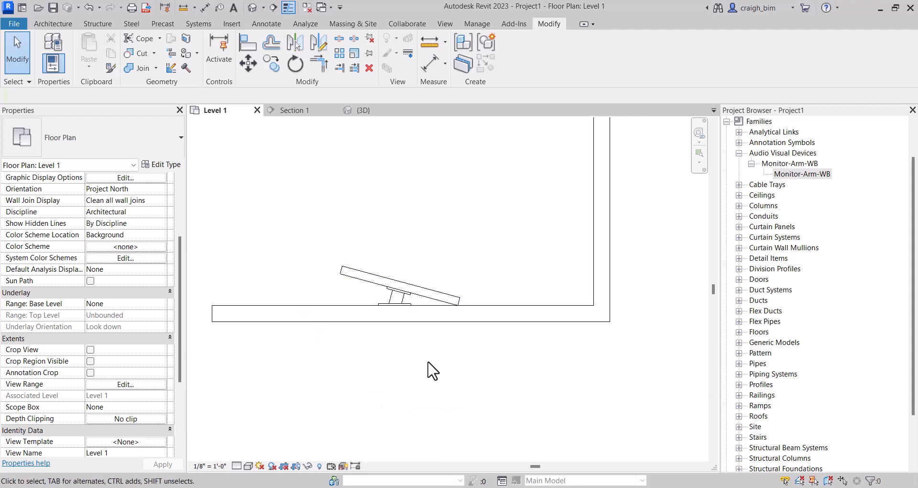